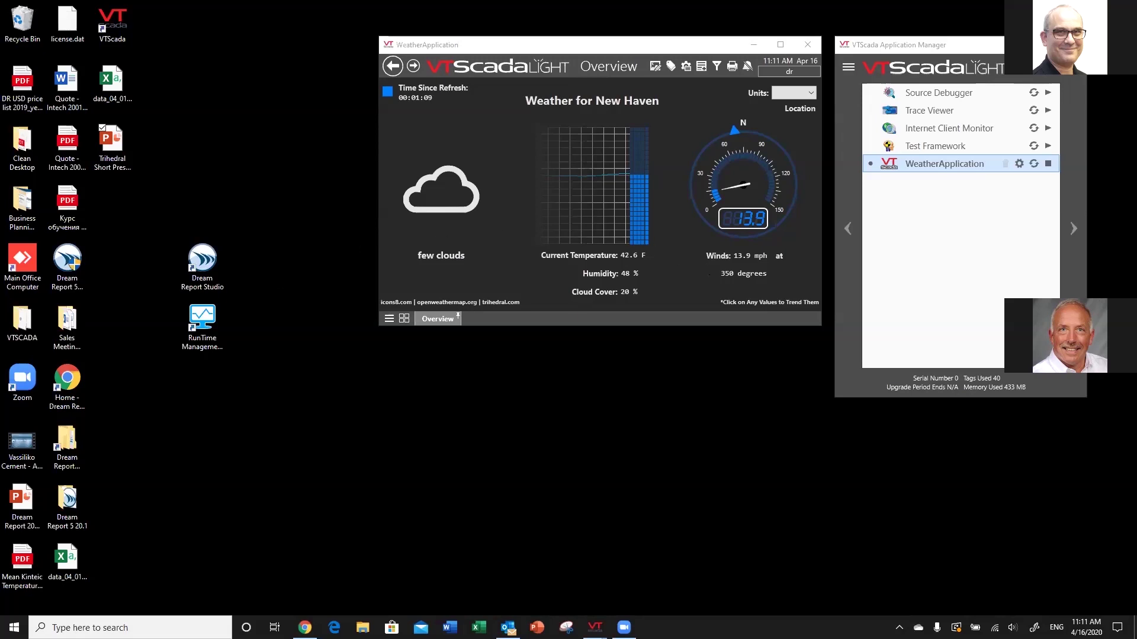
Switch to Dream Report Studio, open the existing local Demo project, and collapse its Web Reports folder
double_click(216, 267)
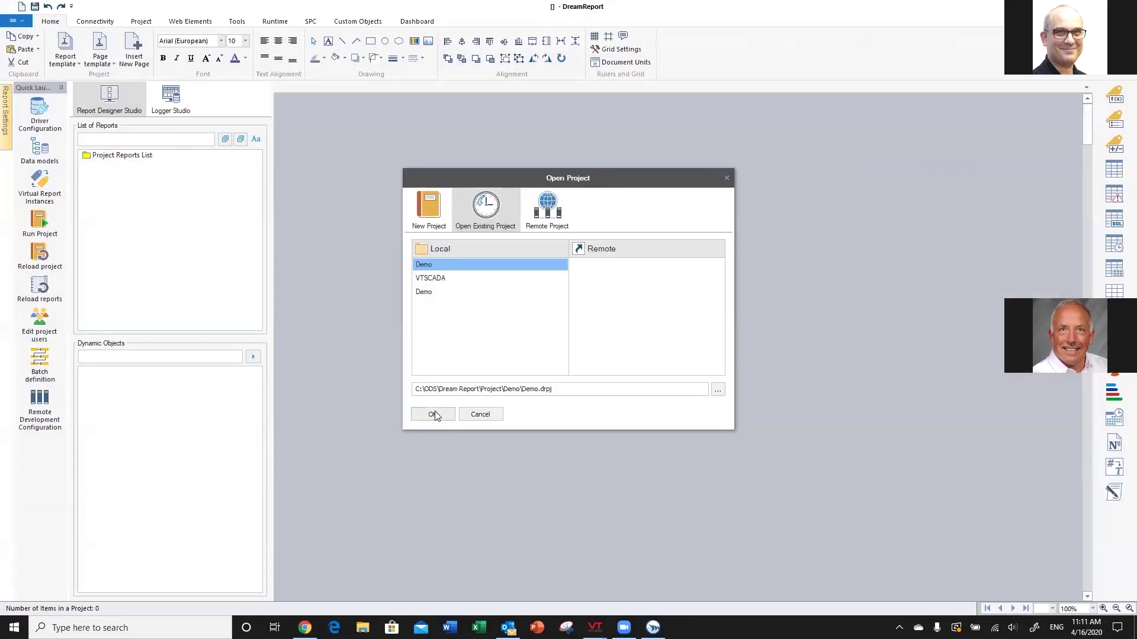
click(433, 414)
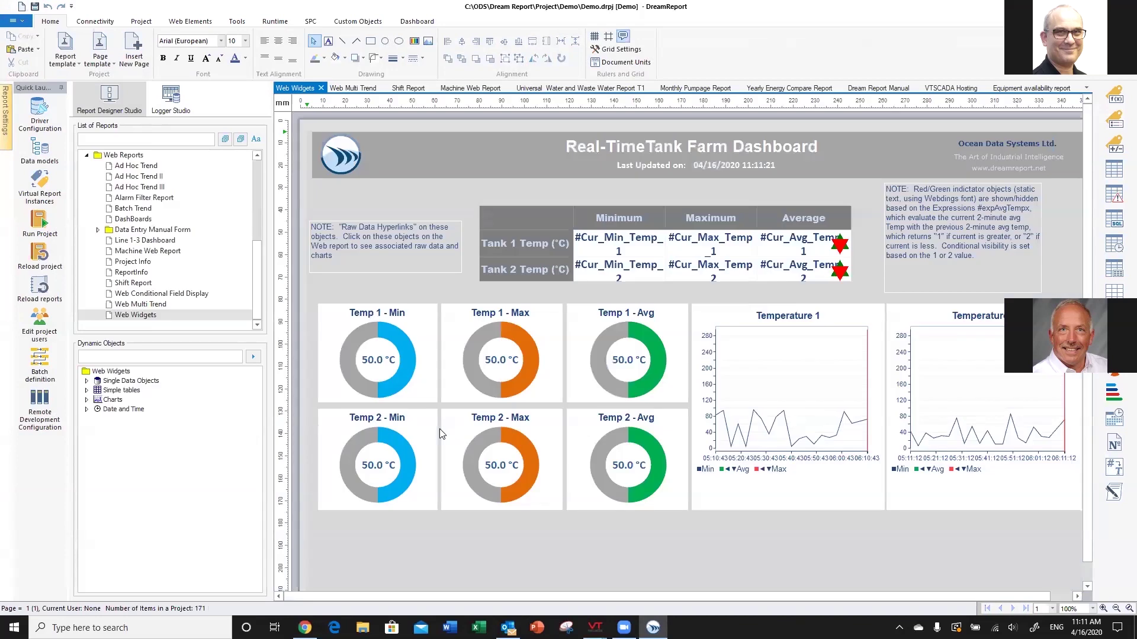
click(88, 156)
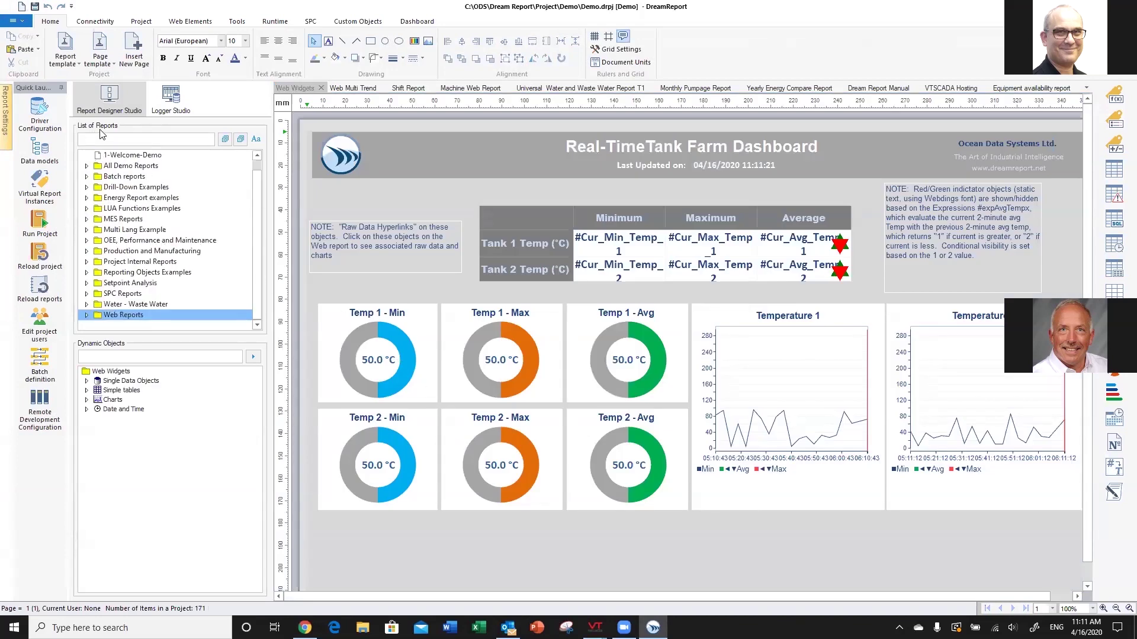
Look through the All Demo Reports and Batch reports folders, opening Dream Report Manual and the batch report using a discrete batch trigger
click(113, 167)
click(89, 167)
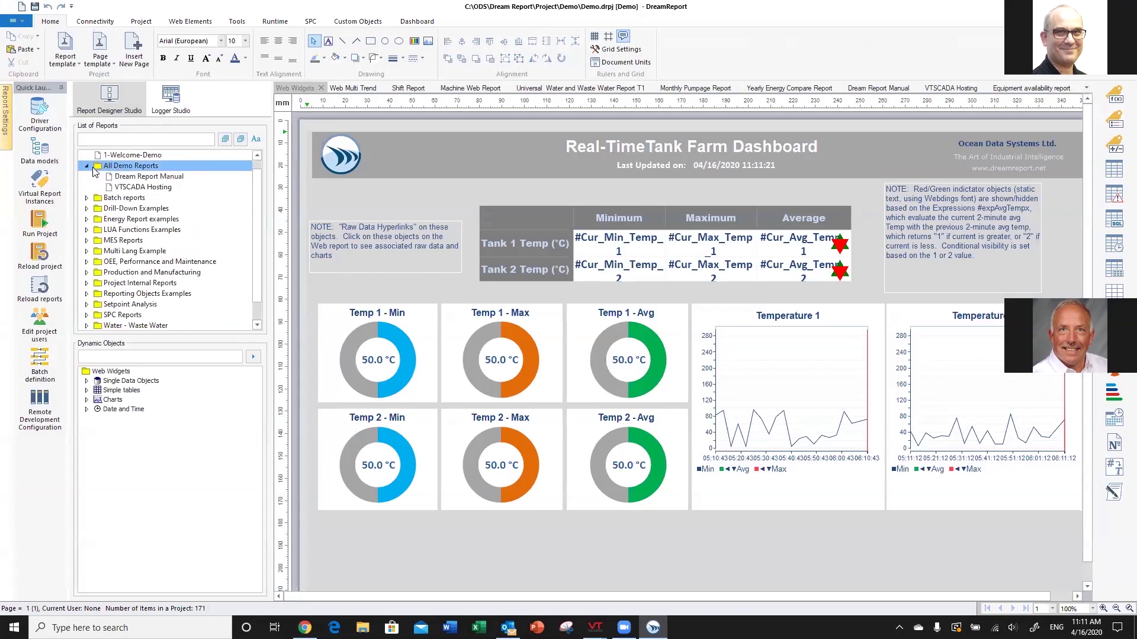
double_click(132, 178)
click(87, 200)
double_click(135, 220)
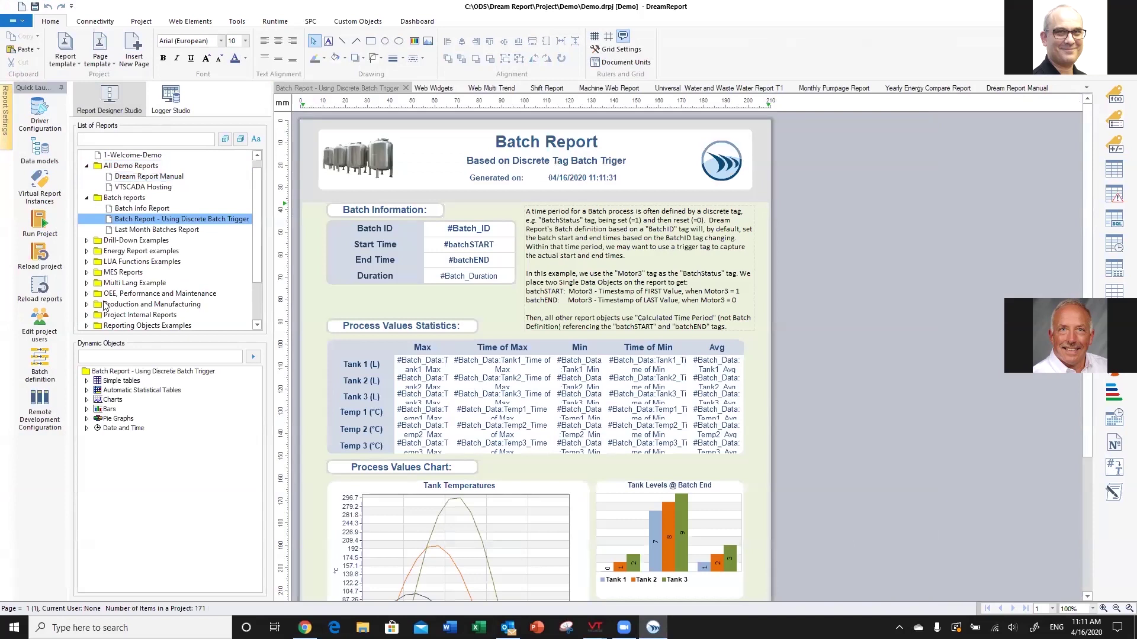
View the Automatic Statistical Tables, Bar Graphs and Bar Graphs - Line Downtime Report samples from the Reporting Objects Examples folder
scroll(105, 305, down, 2)
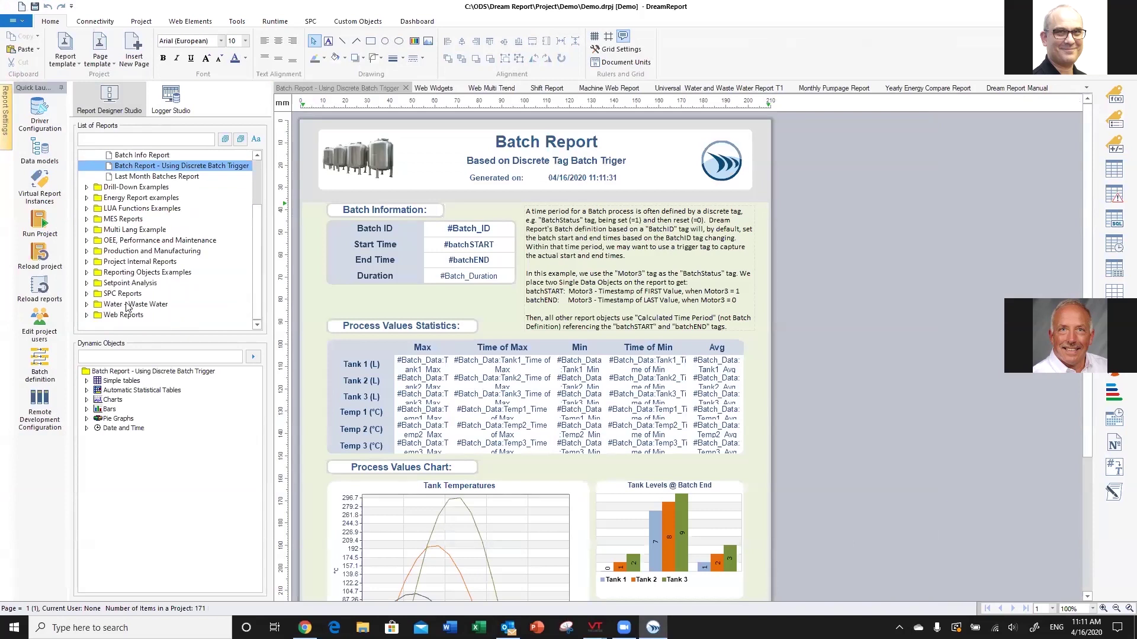
click(87, 273)
double_click(127, 198)
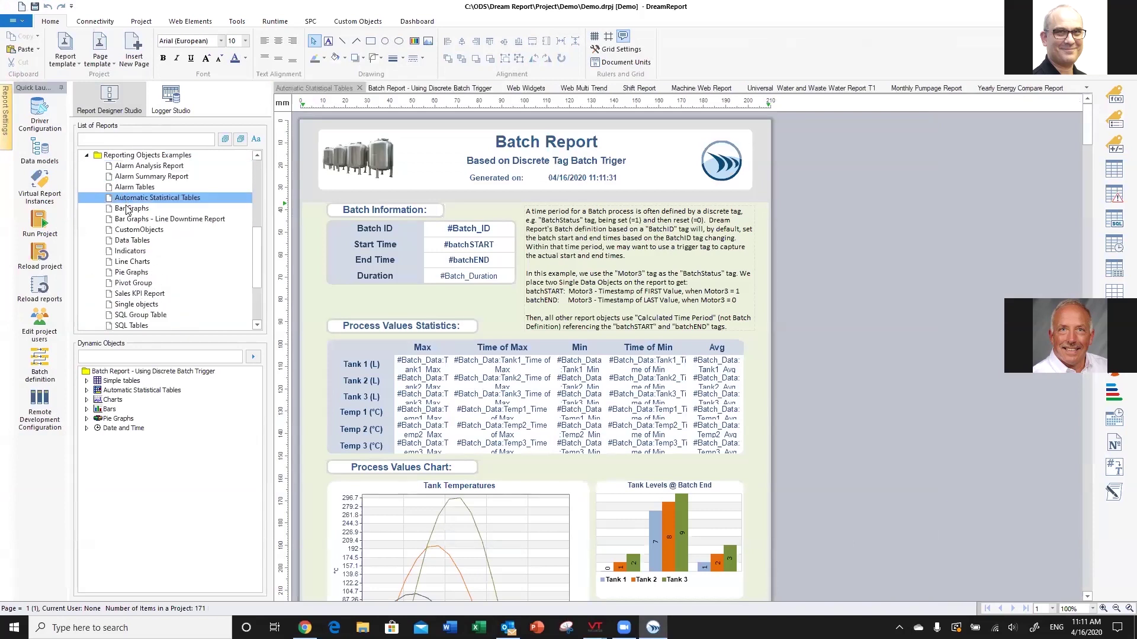
double_click(126, 209)
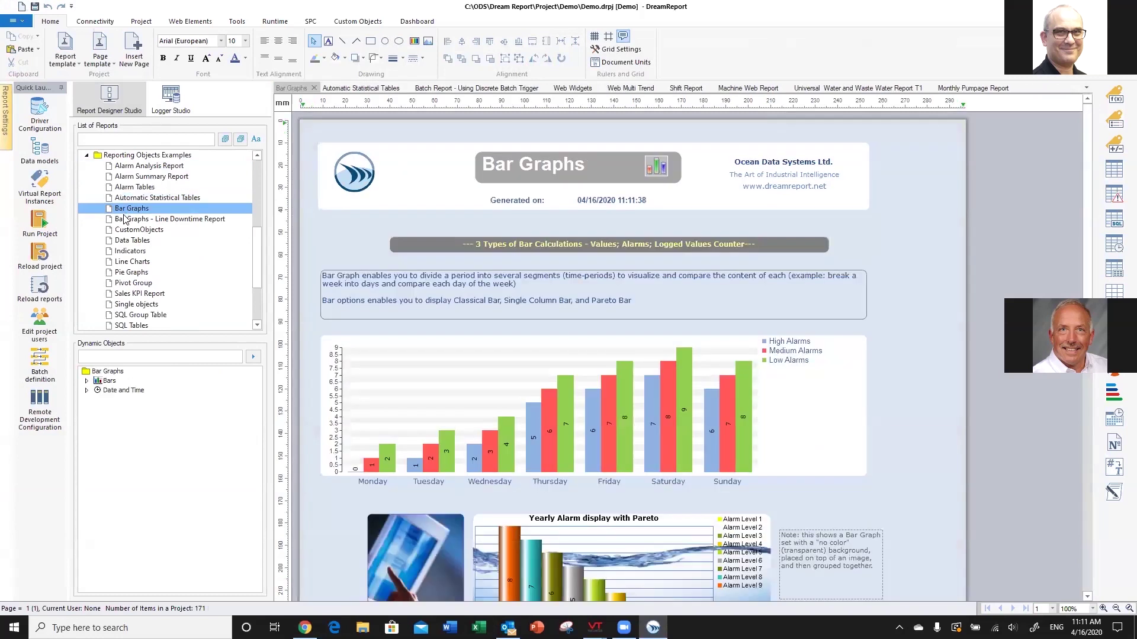
double_click(127, 219)
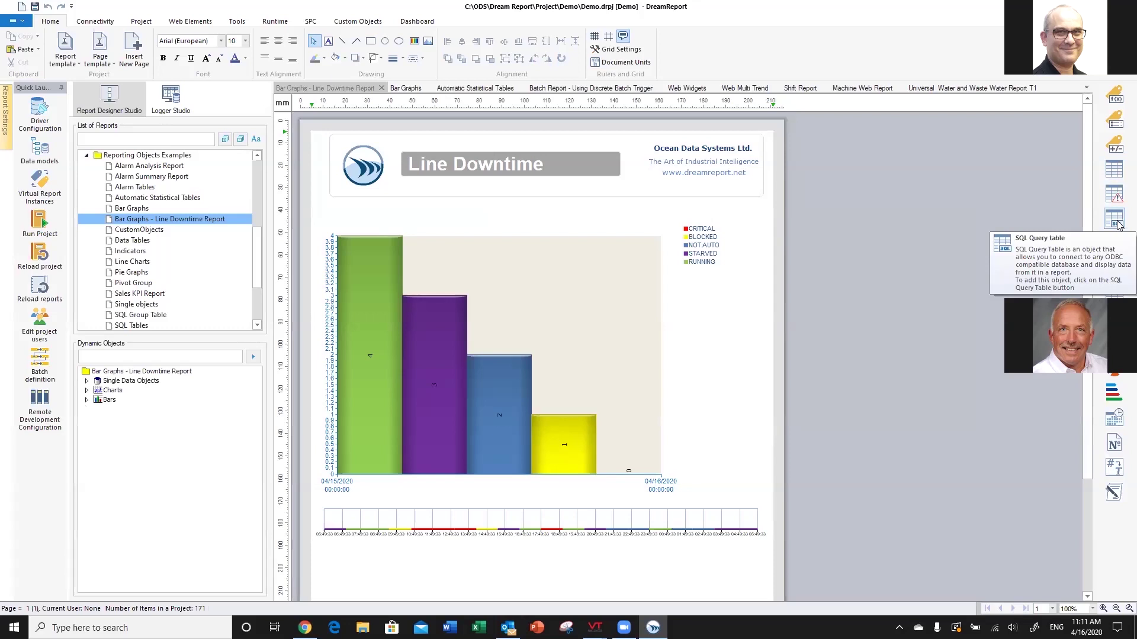
Examine the Line Charts sample, including its Moving Average chart, and view the Pie Graphs sample
double_click(136, 263)
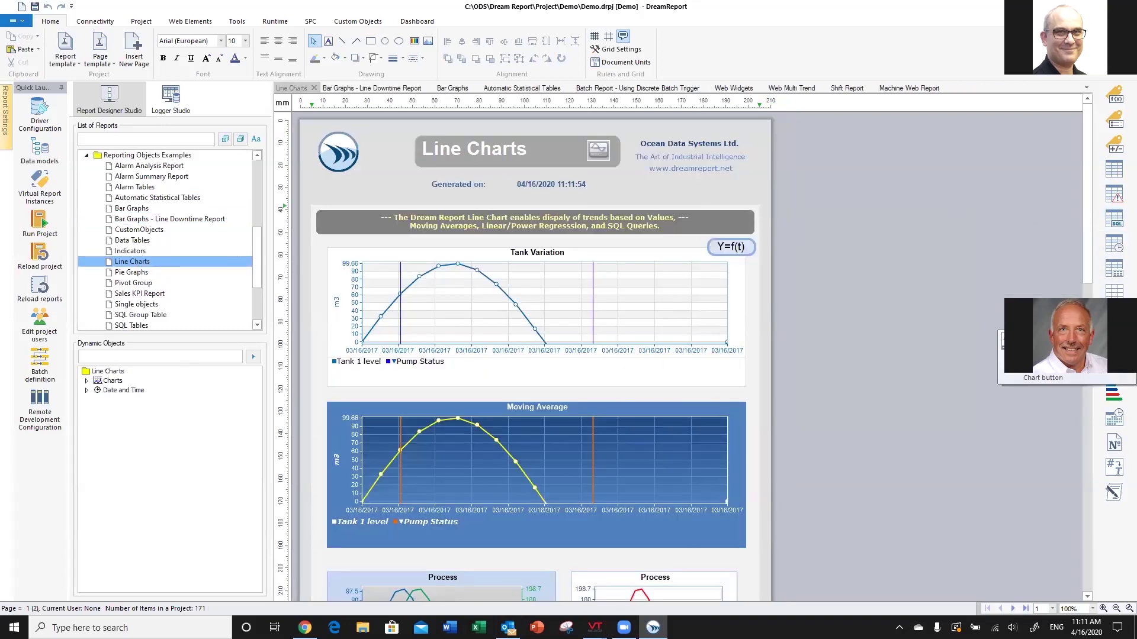
scroll(638, 308, down, 3)
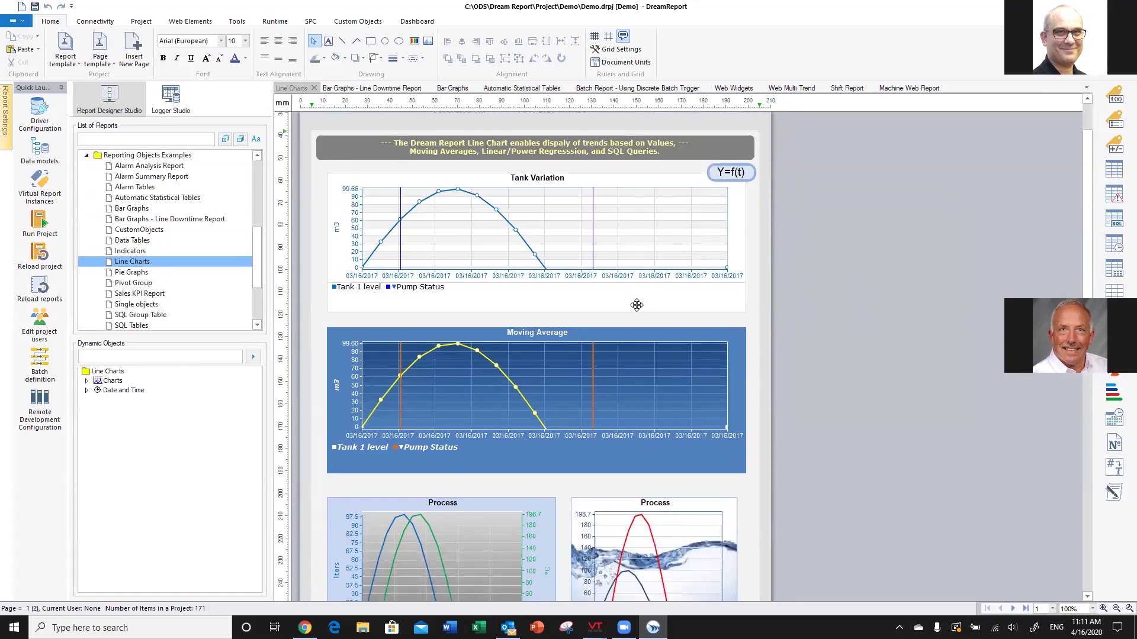
scroll(638, 309, down, 2)
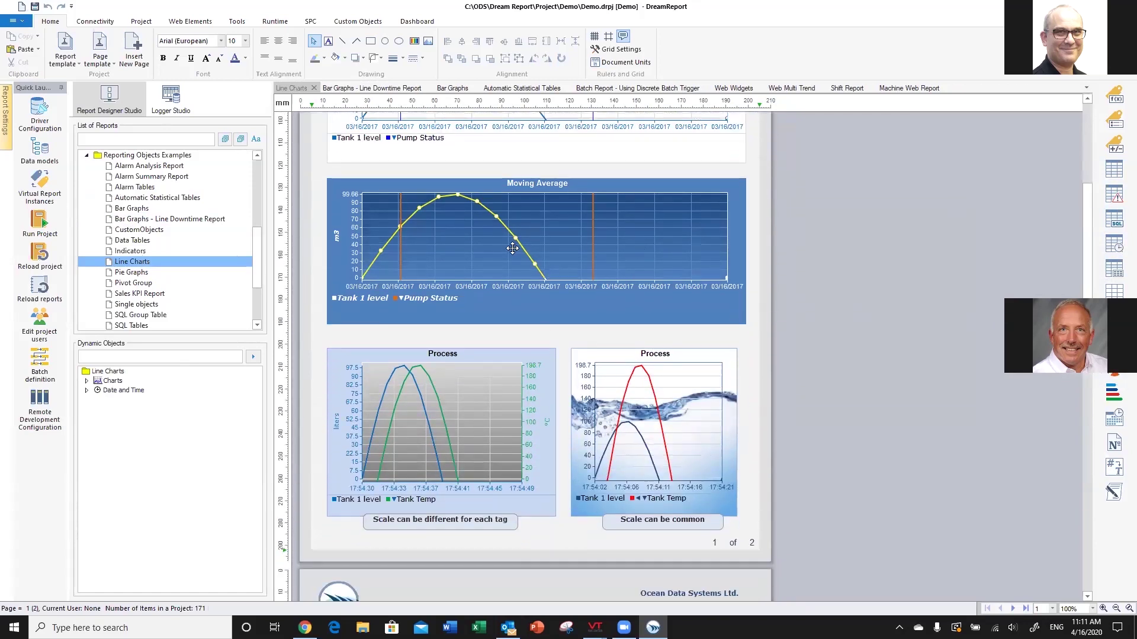
click(512, 247)
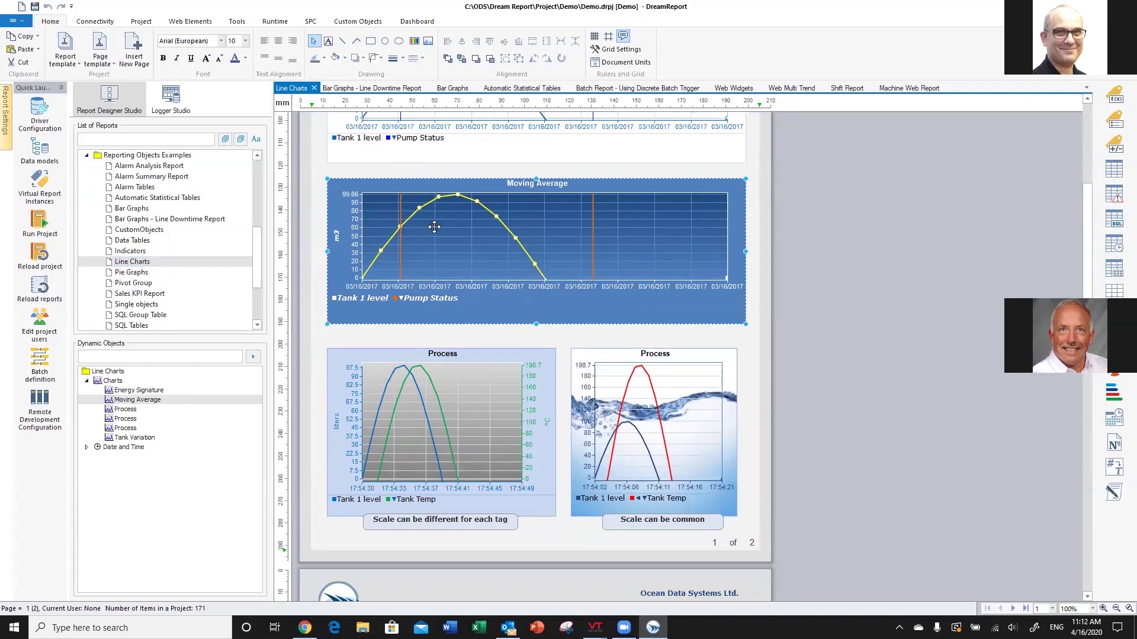
double_click(133, 272)
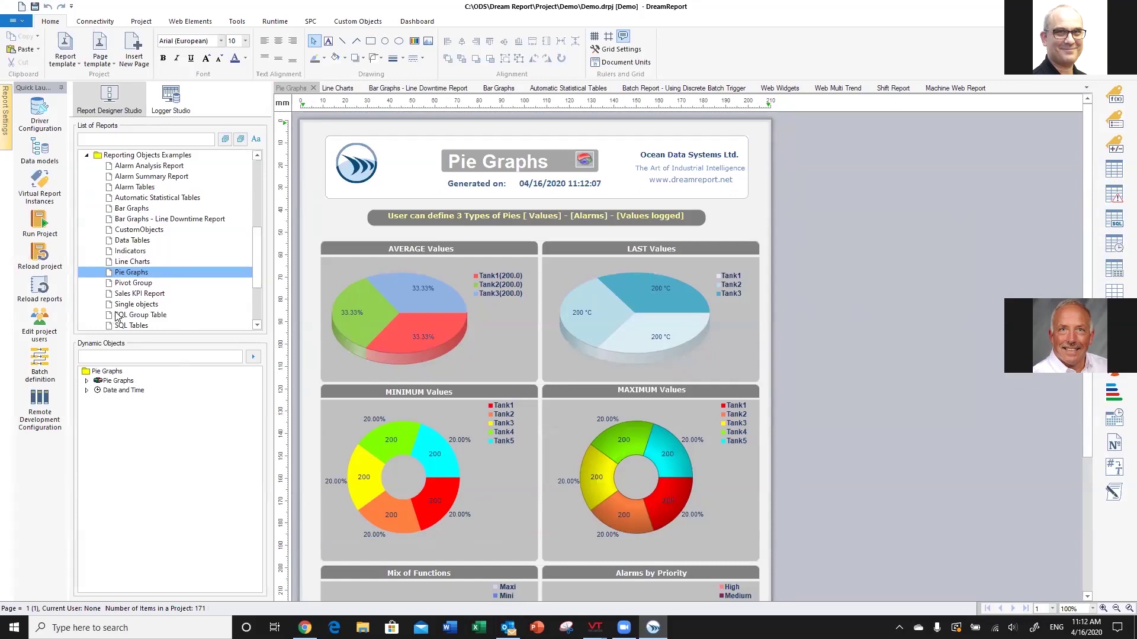
scroll(117, 316, up, 6)
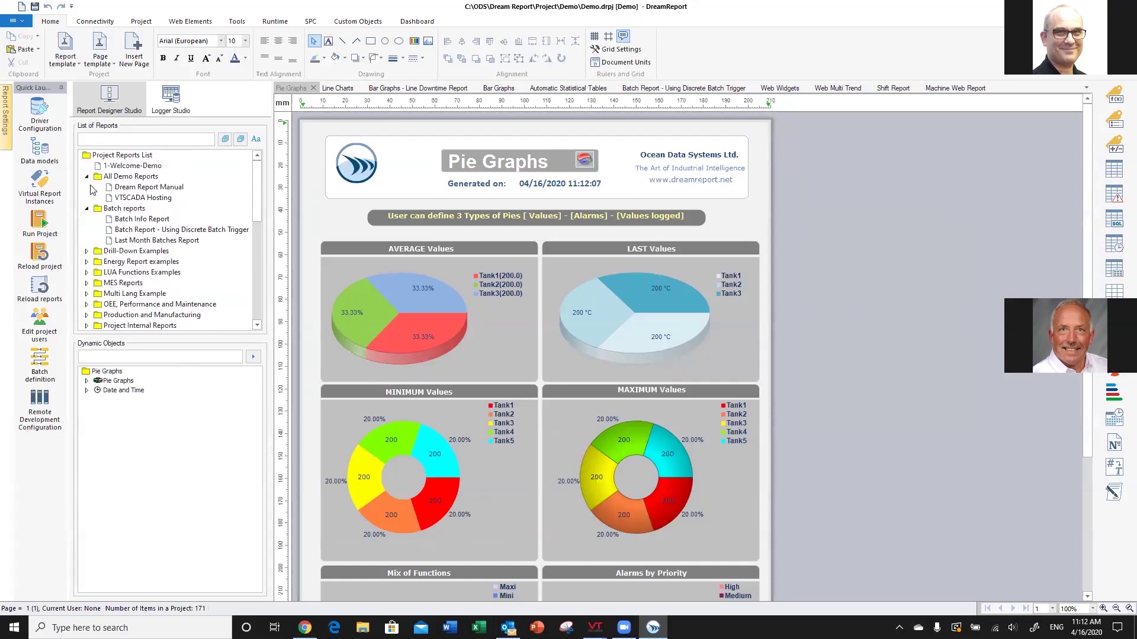
Open the driver configuration and review Trihedral's VTScada realtime values, historical values and historical alarms data sources
click(41, 110)
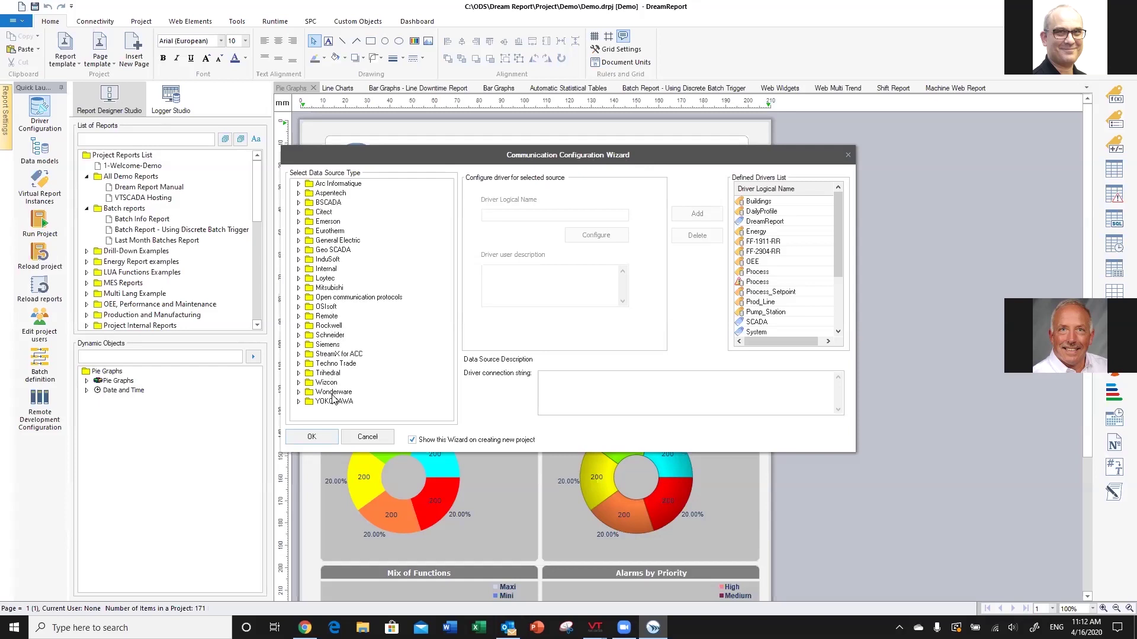
click(298, 373)
scroll(349, 388, down, 1)
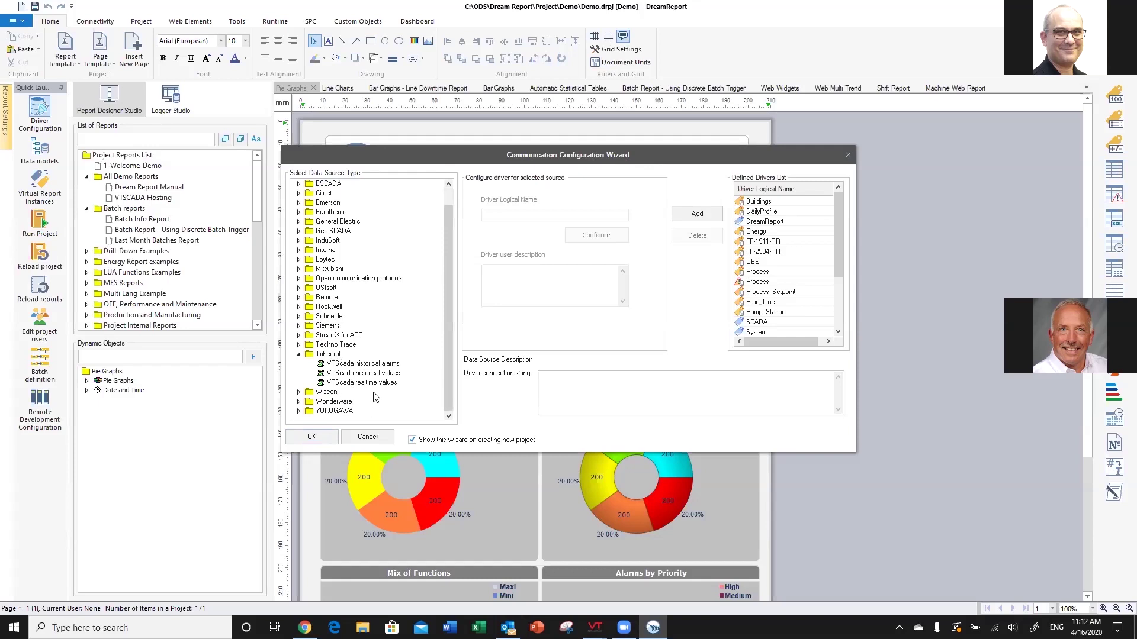
click(370, 385)
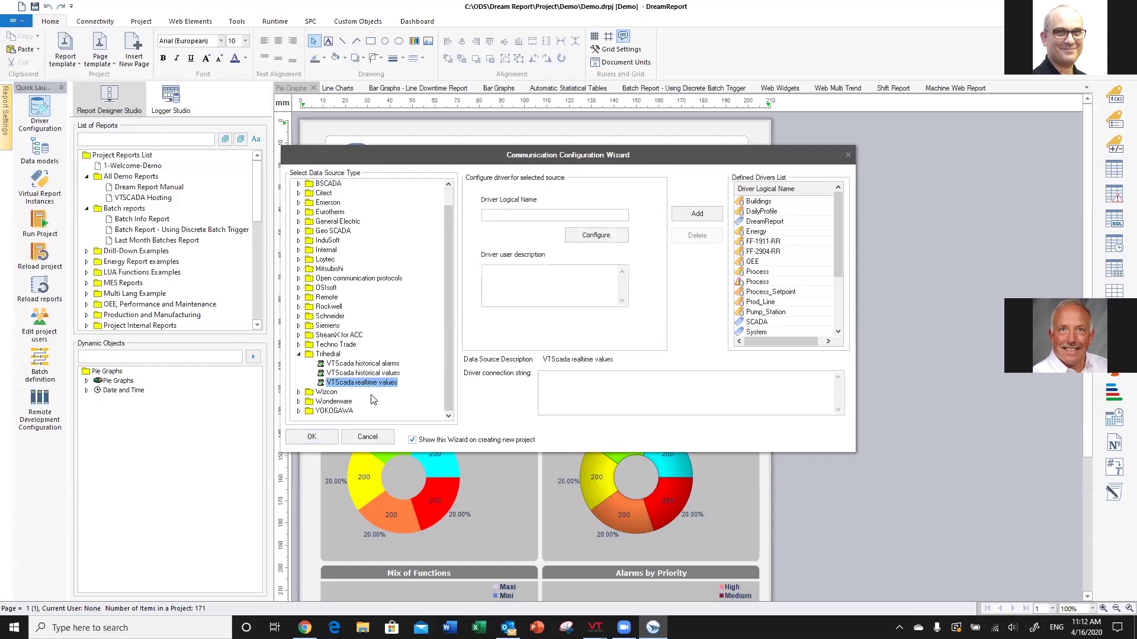
click(369, 374)
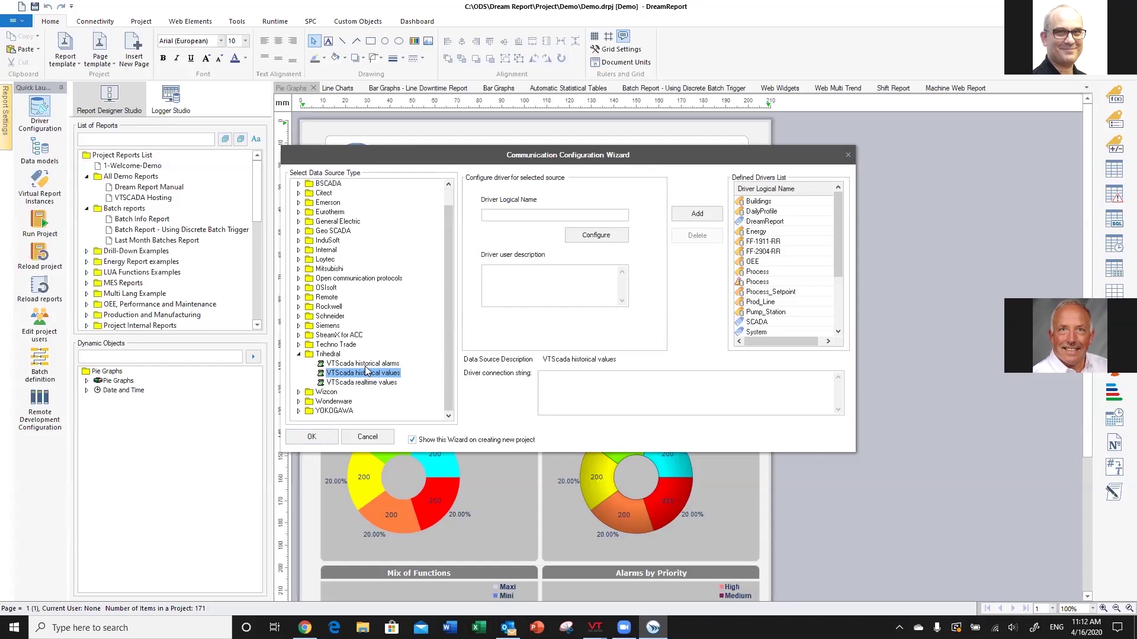
click(364, 363)
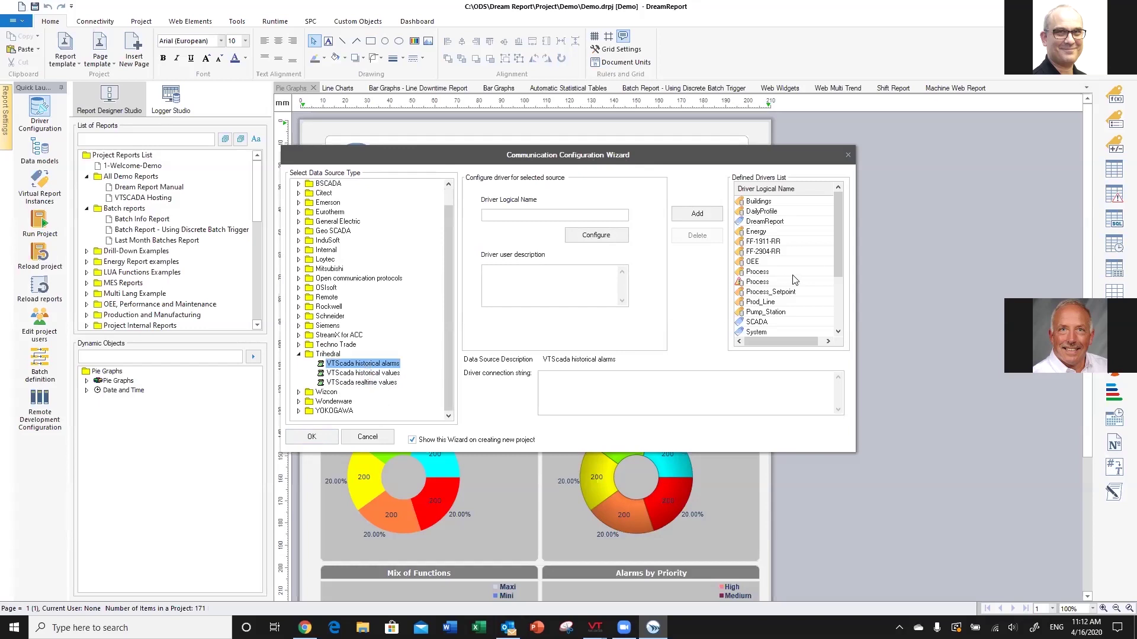
Review the VTShistory, VTStags and VTSrealtime entries among the project's defined drivers
drag(839, 238, 838, 298)
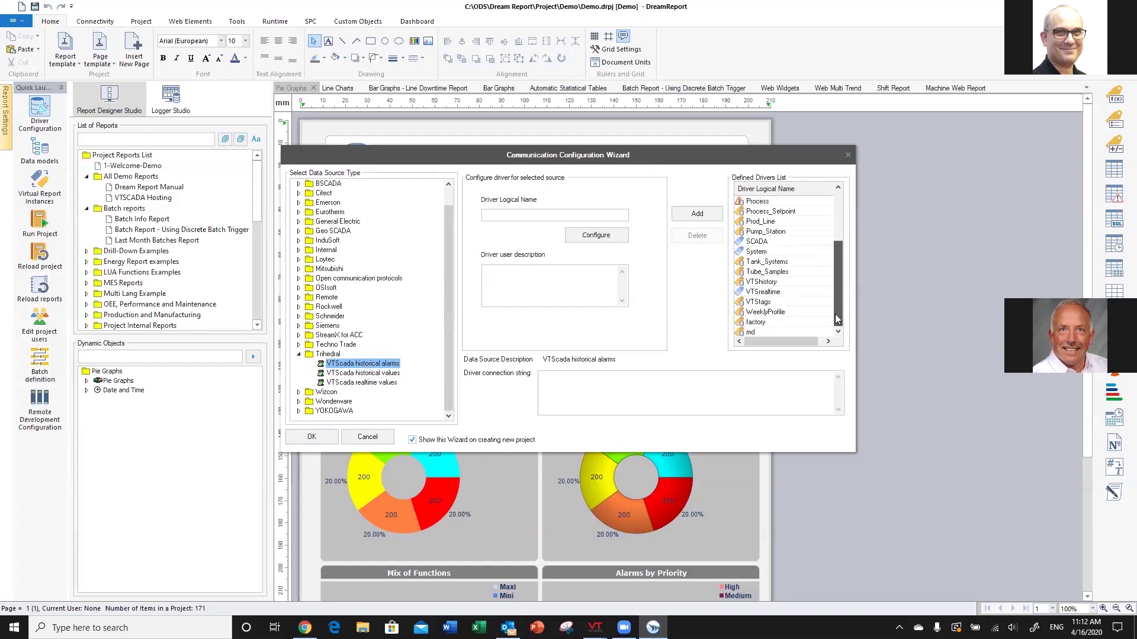
click(765, 283)
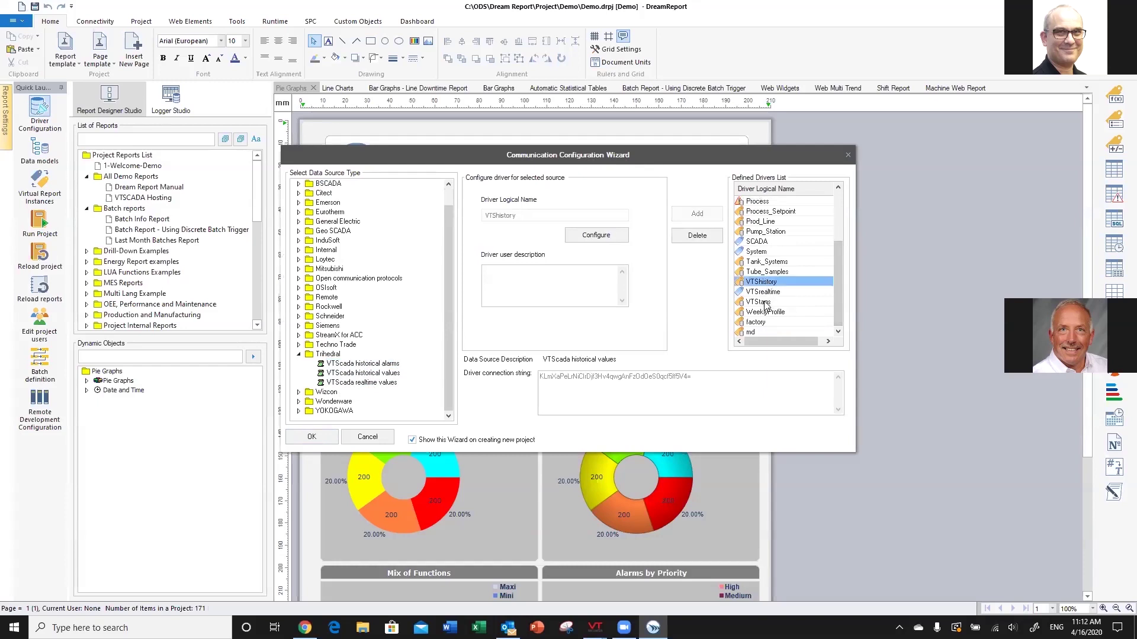
click(766, 303)
click(766, 294)
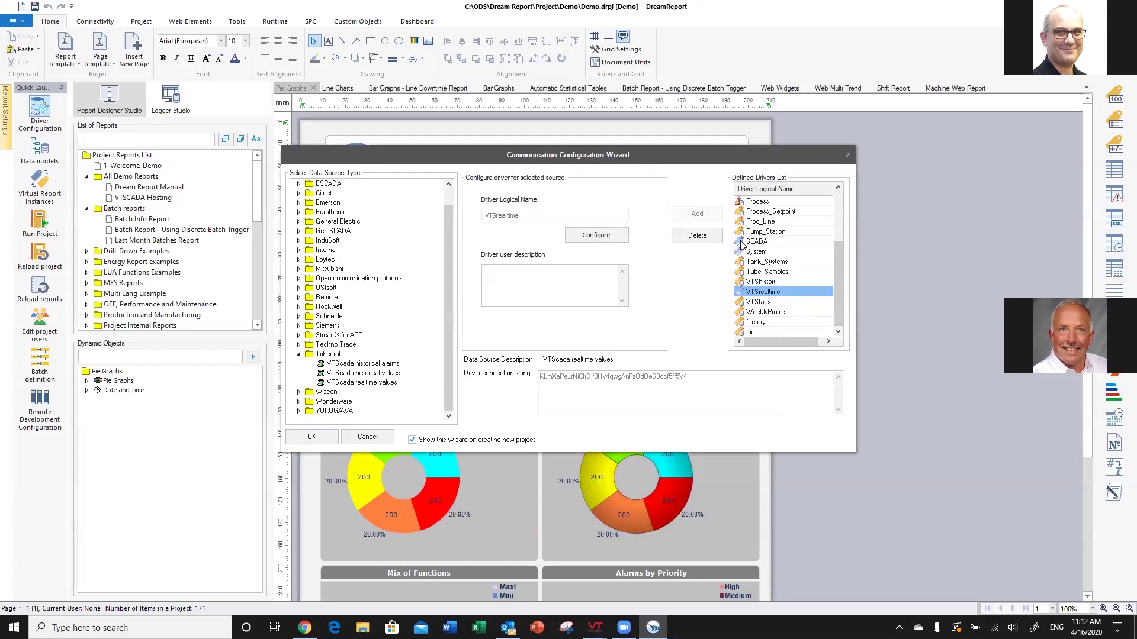
Configure the VTShistory driver to use the VTS DSN, test its connection, and accept the driver settings
click(766, 282)
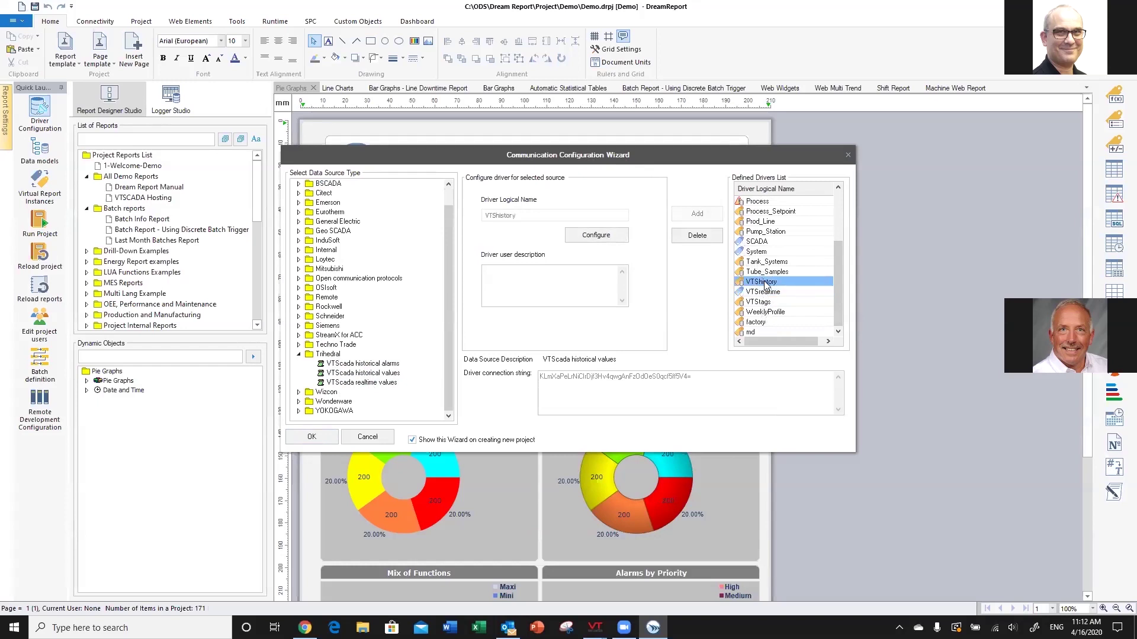
click(609, 234)
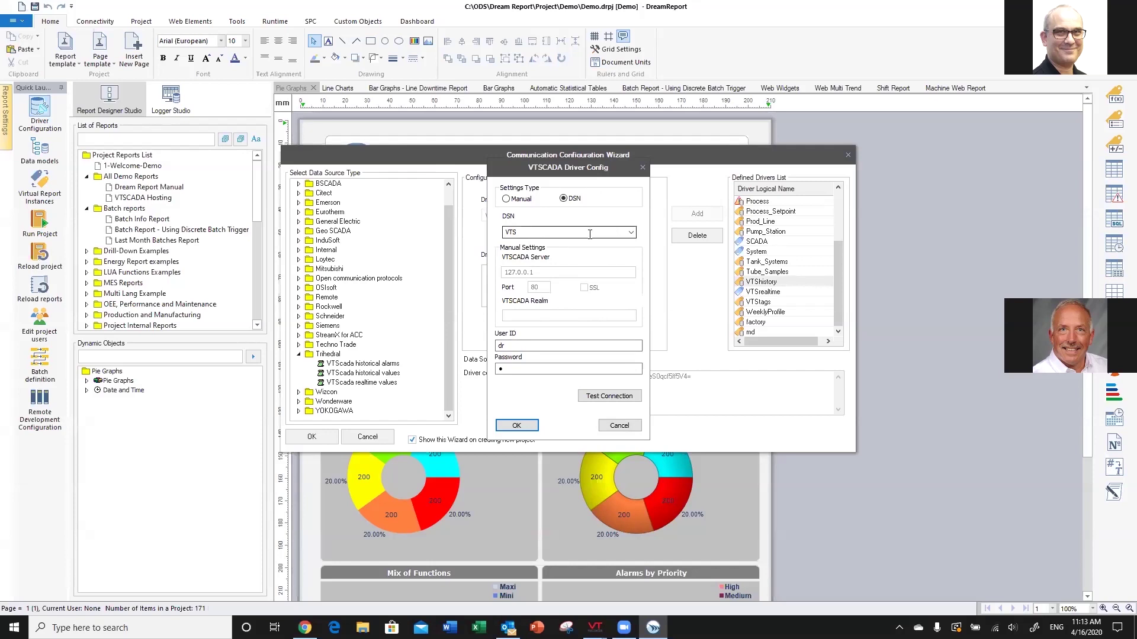
click(629, 233)
click(510, 270)
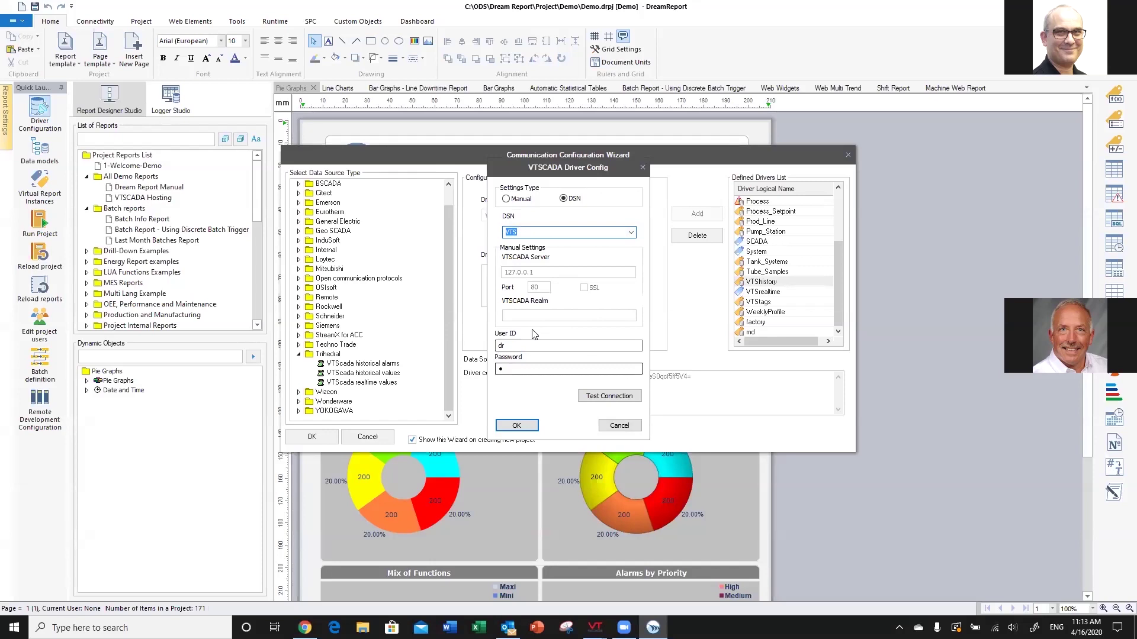
click(607, 398)
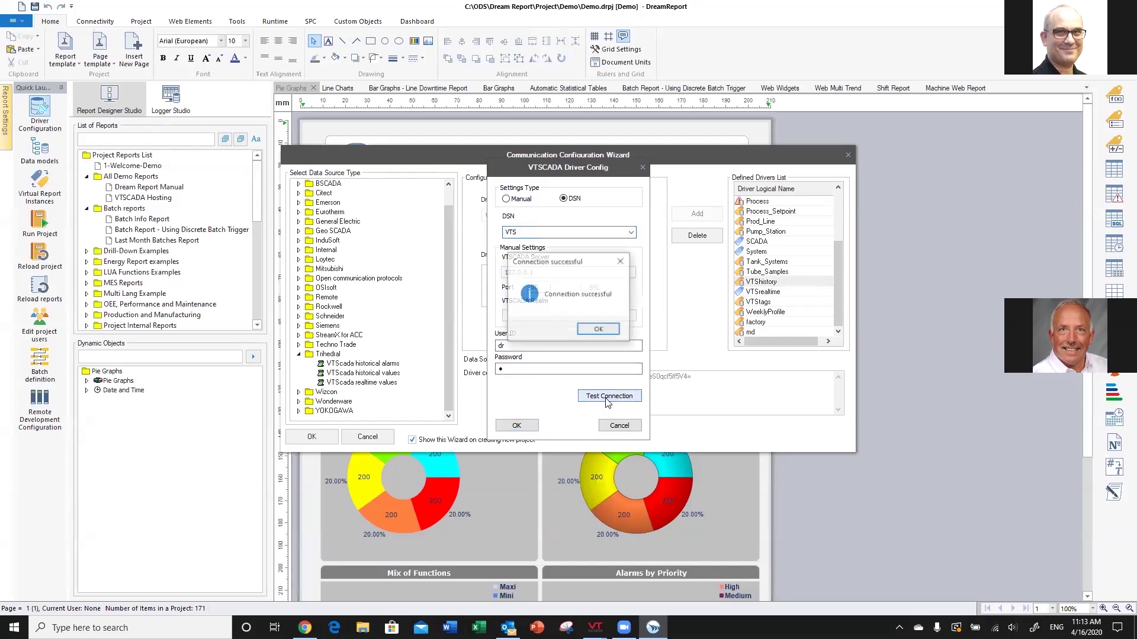
click(598, 330)
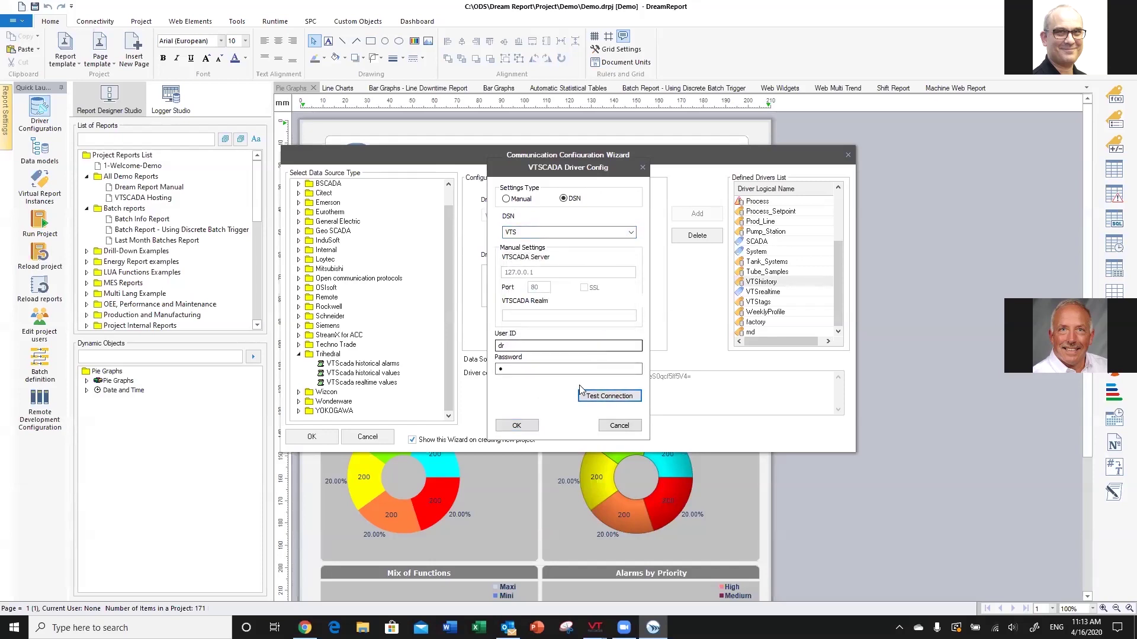
click(519, 426)
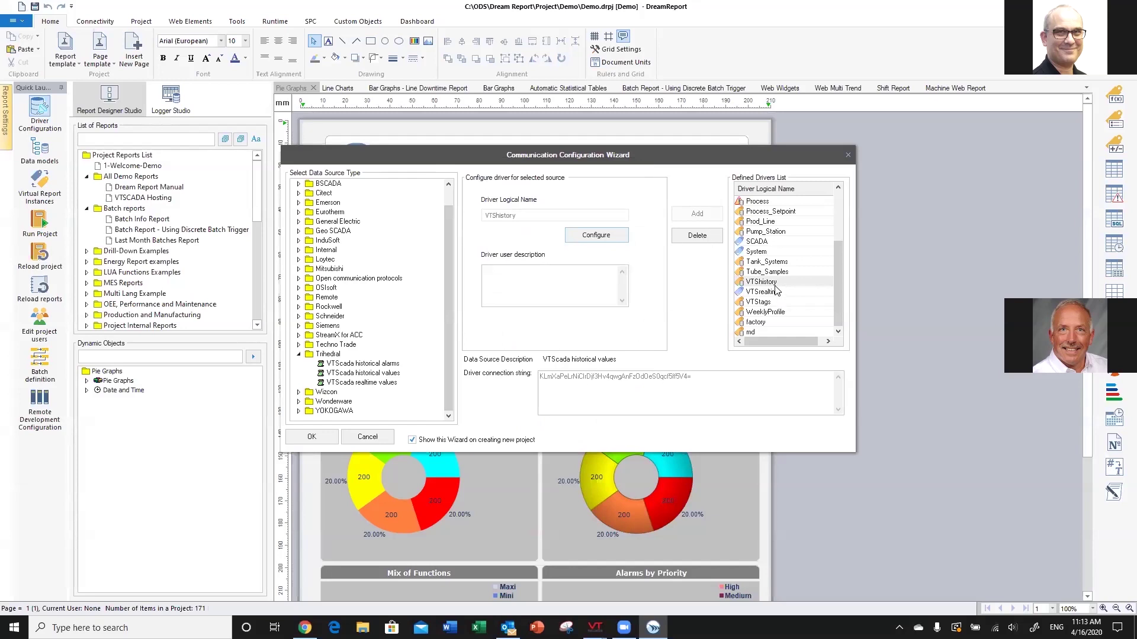
click(324, 439)
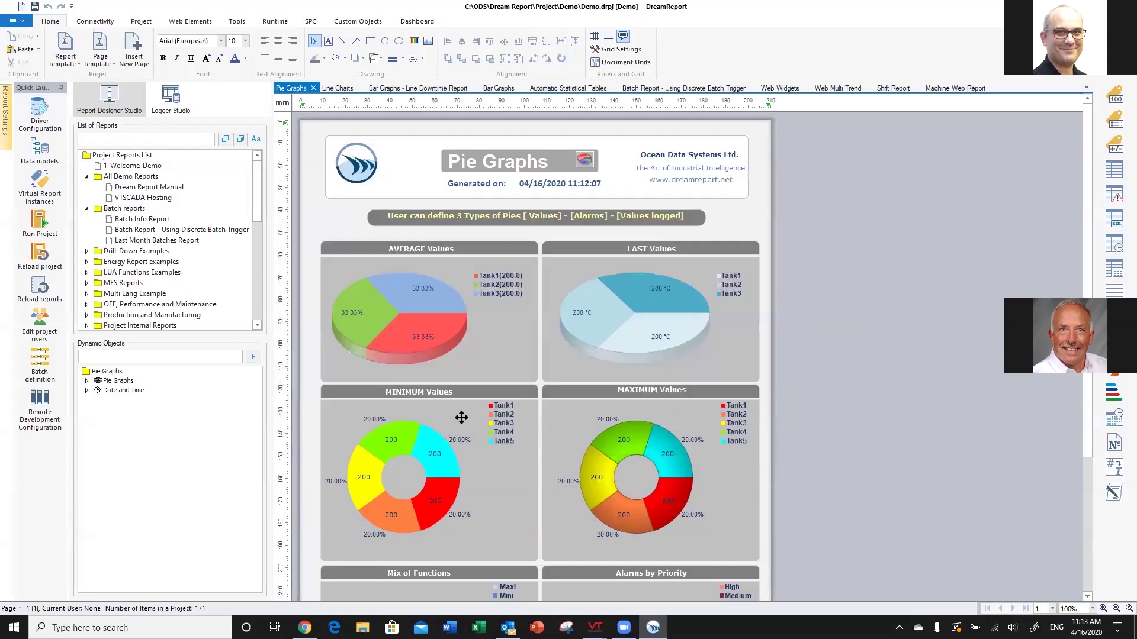
Create a new report in the All Demo Reports folder and name it VTSCADA DEMO
mouse_move(463, 418)
click(141, 178)
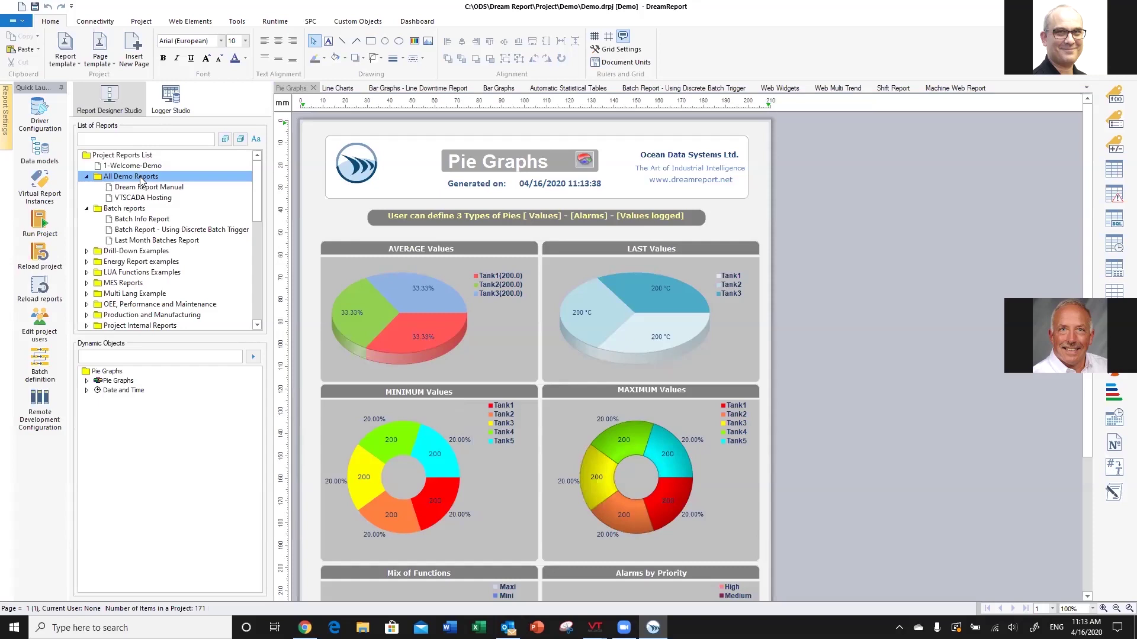
right_click(141, 179)
click(166, 185)
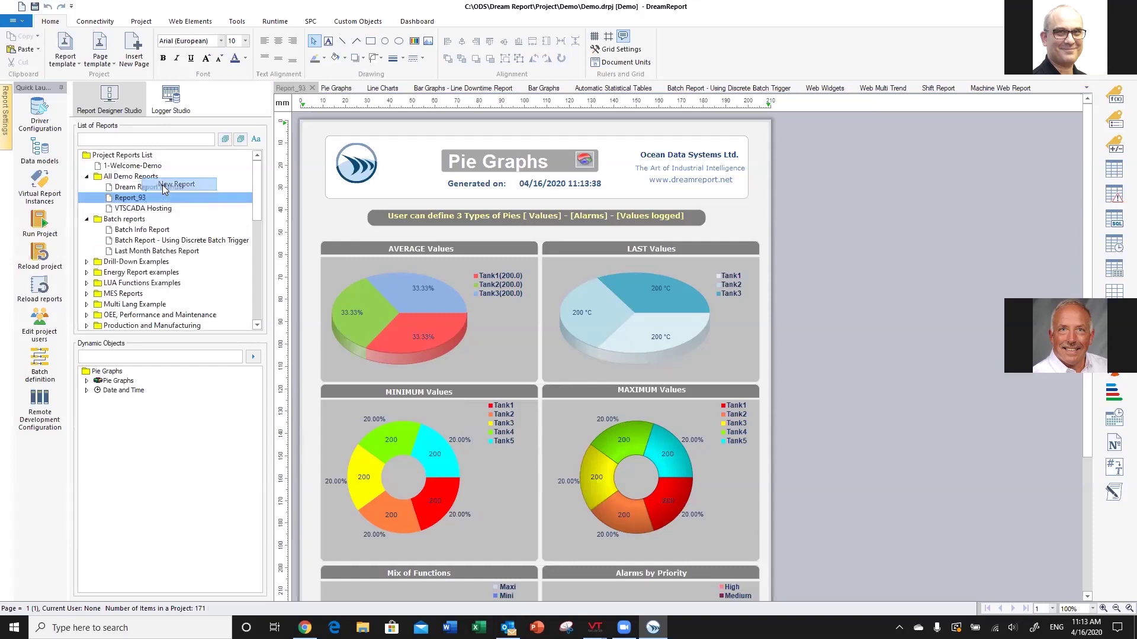
double_click(478, 198)
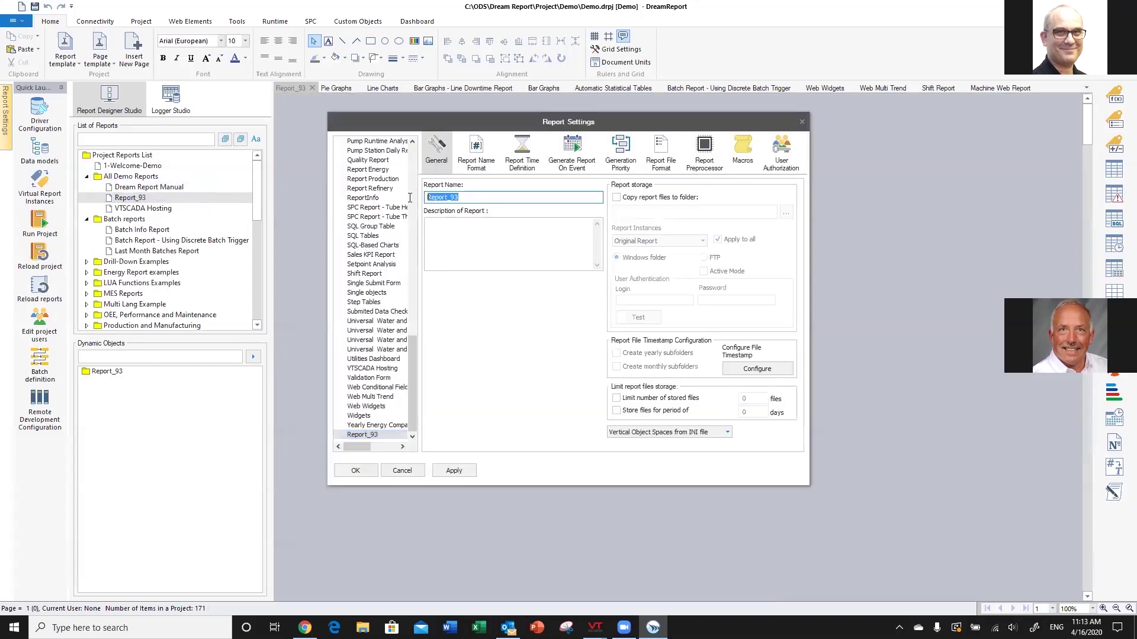
text(VTSCADA DEMO)
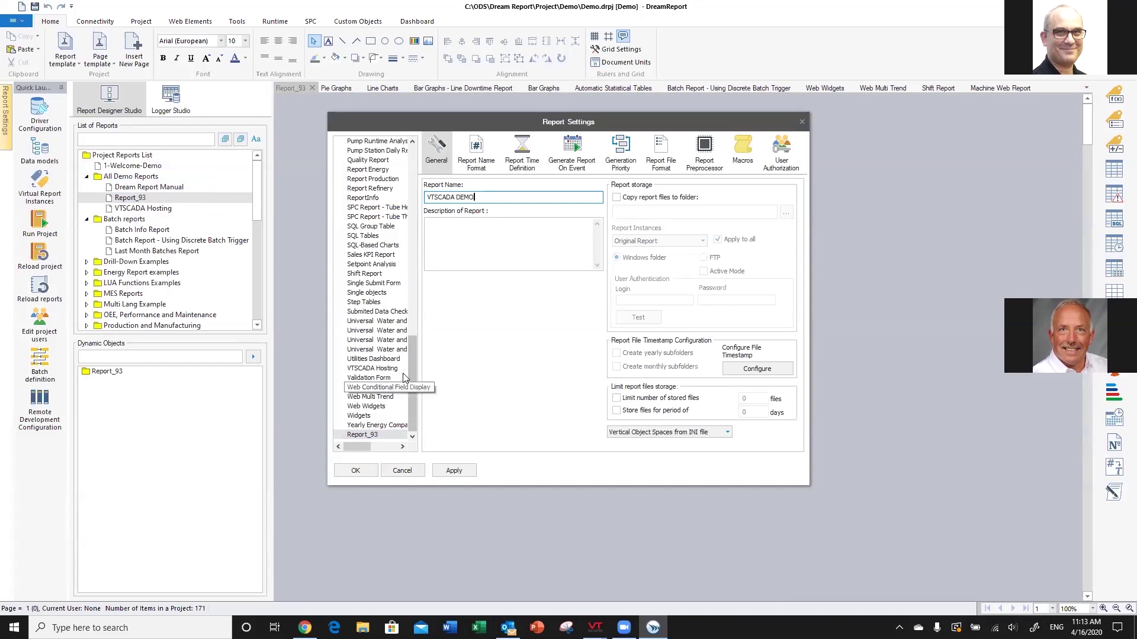
click(356, 472)
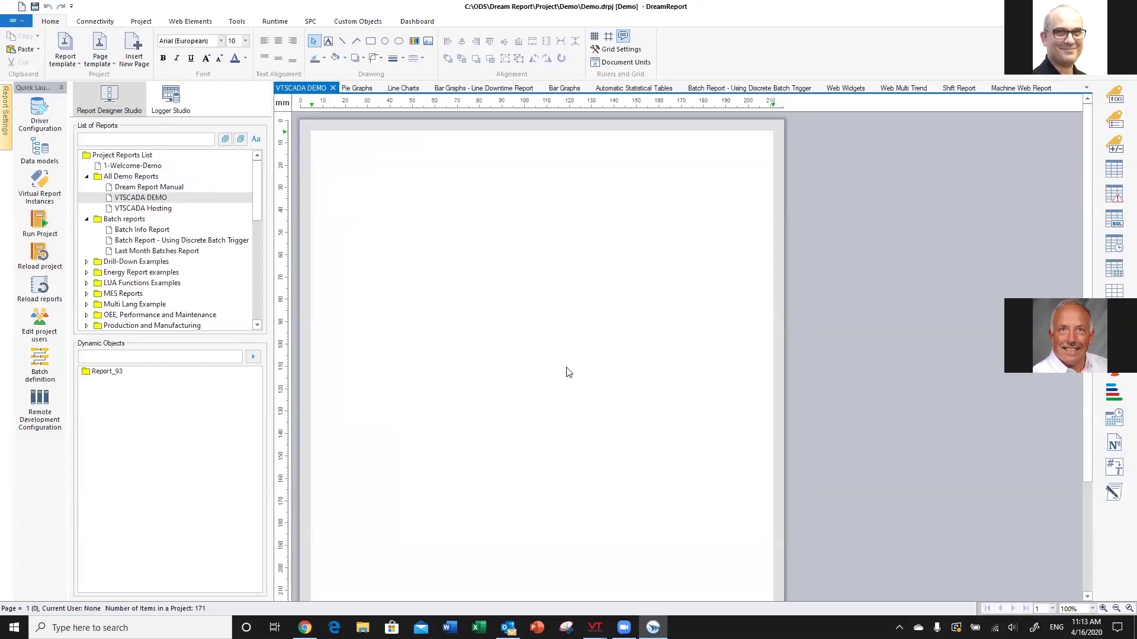
Add a text box in the upper middle of the report page and enter Demo Report as its text
click(328, 41)
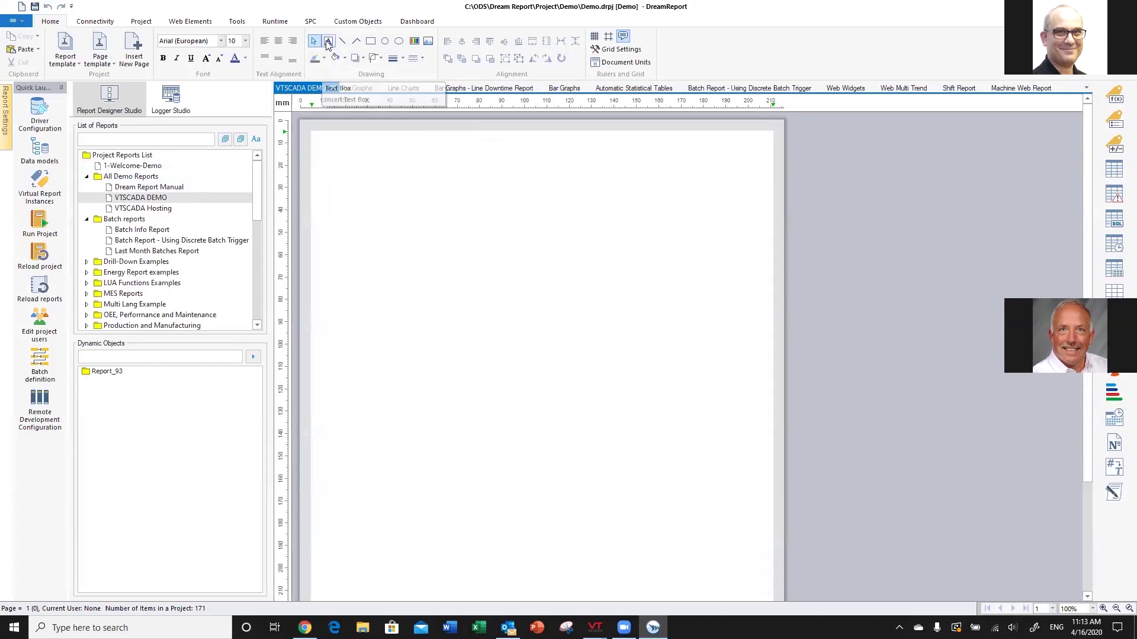
drag(502, 132, 596, 156)
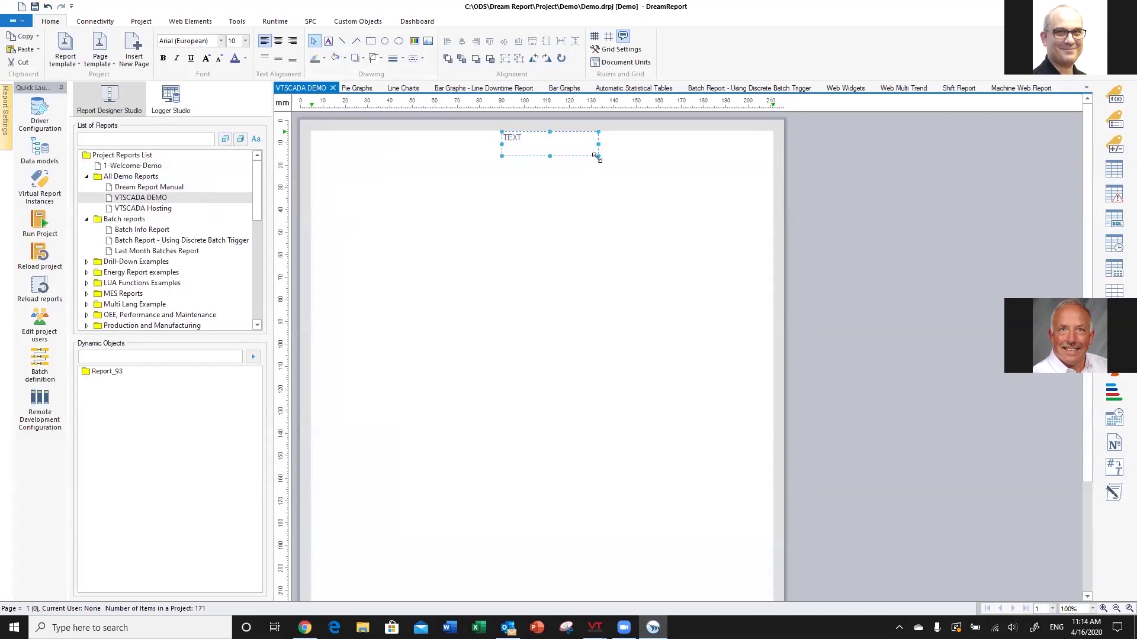
double_click(560, 147)
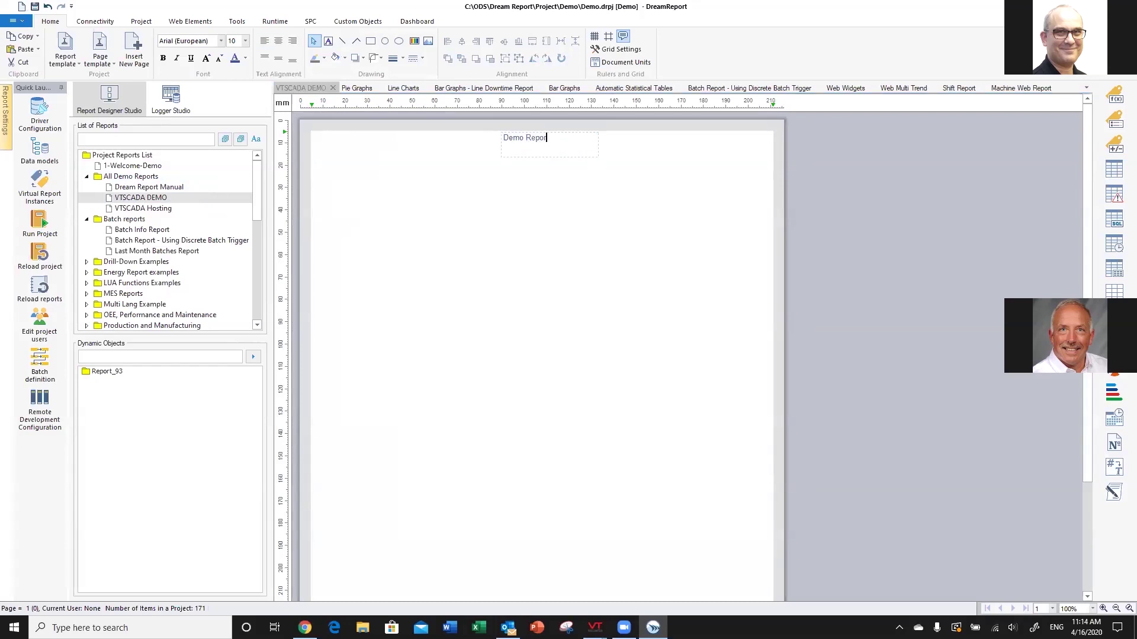
click(547, 218)
Format the Demo Report title as centred, bold, size 15 text and shift it slightly left
click(530, 142)
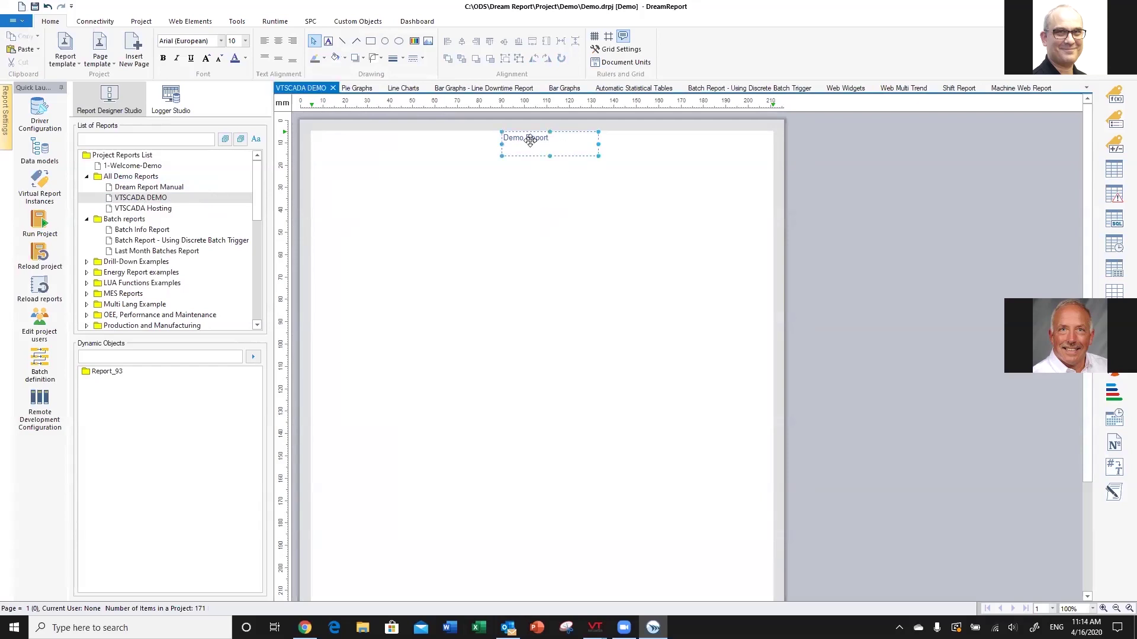
click(278, 41)
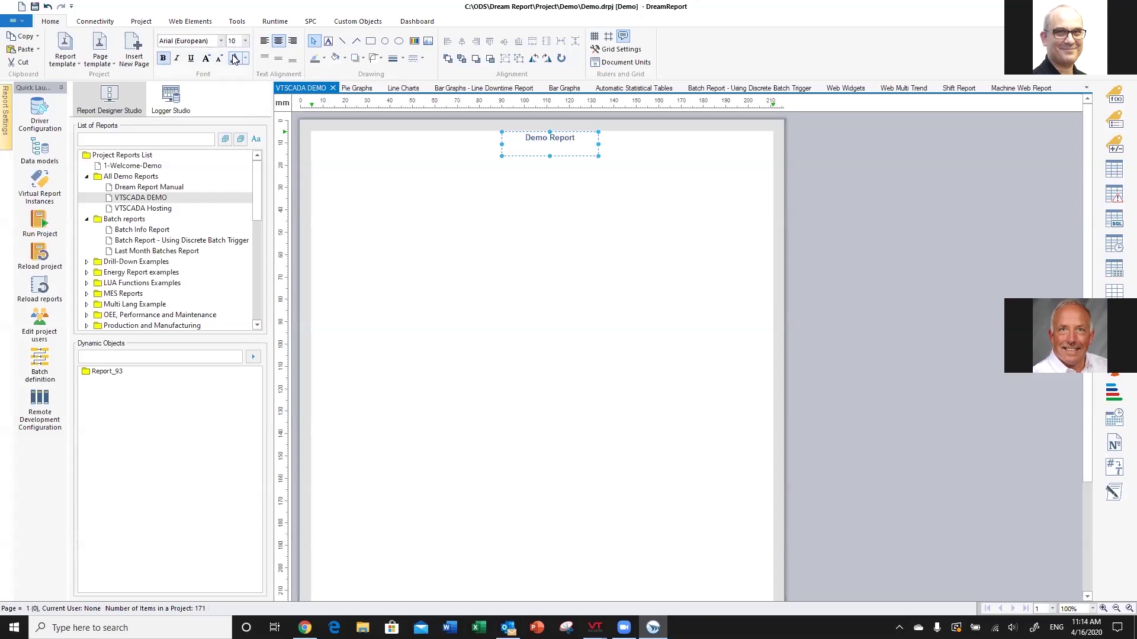
click(205, 58)
click(206, 59)
click(206, 58)
click(205, 58)
click(206, 58)
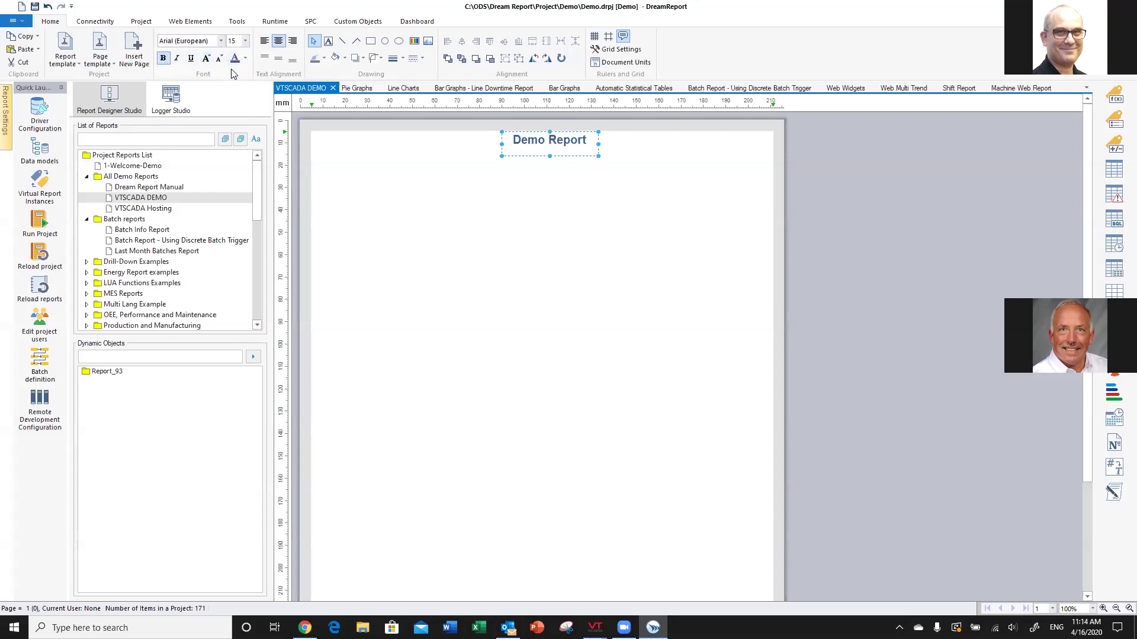
drag(575, 141, 550, 140)
click(565, 207)
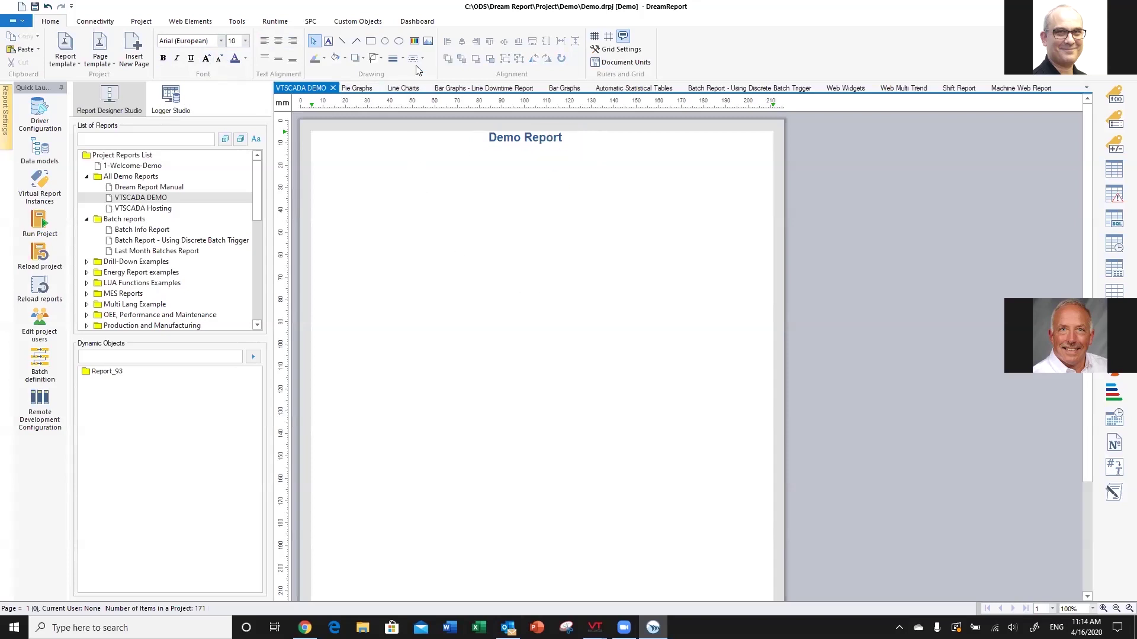
Insert VTSCADA.png as a static picture named logo in the page's upper-left corner and shrink it to fit beside the title
click(427, 41)
drag(309, 135, 374, 154)
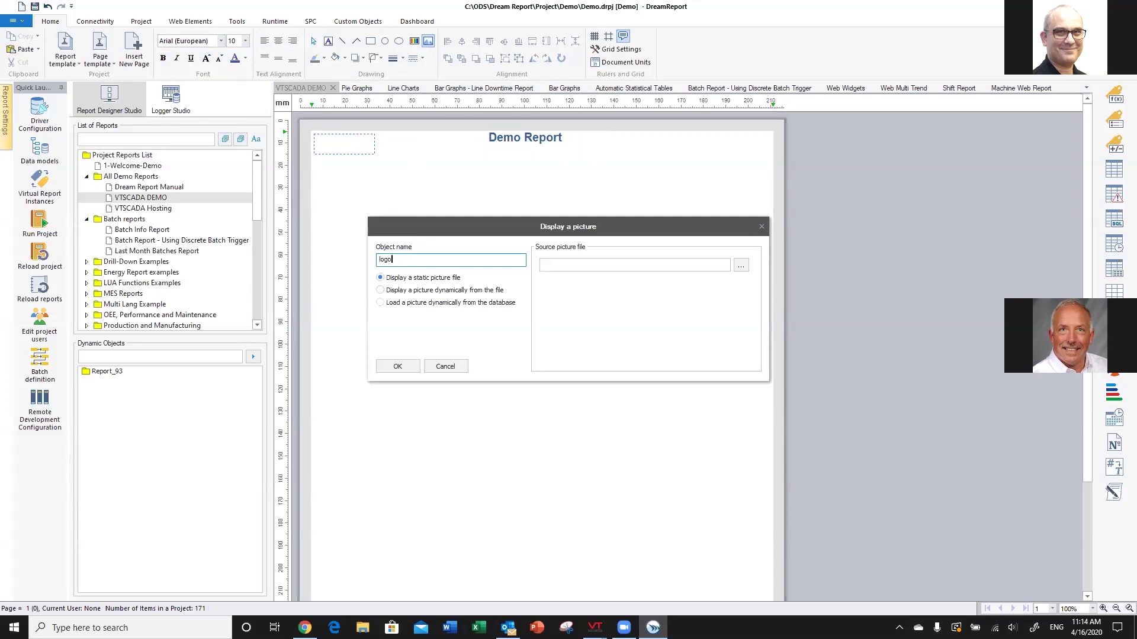
click(746, 267)
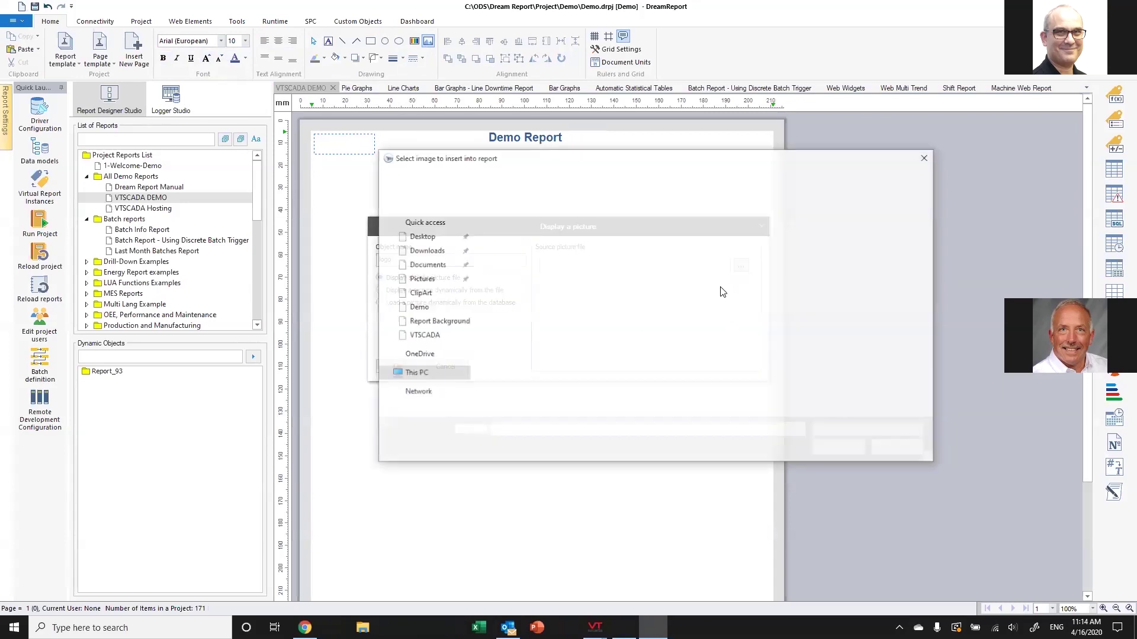
click(515, 292)
click(832, 448)
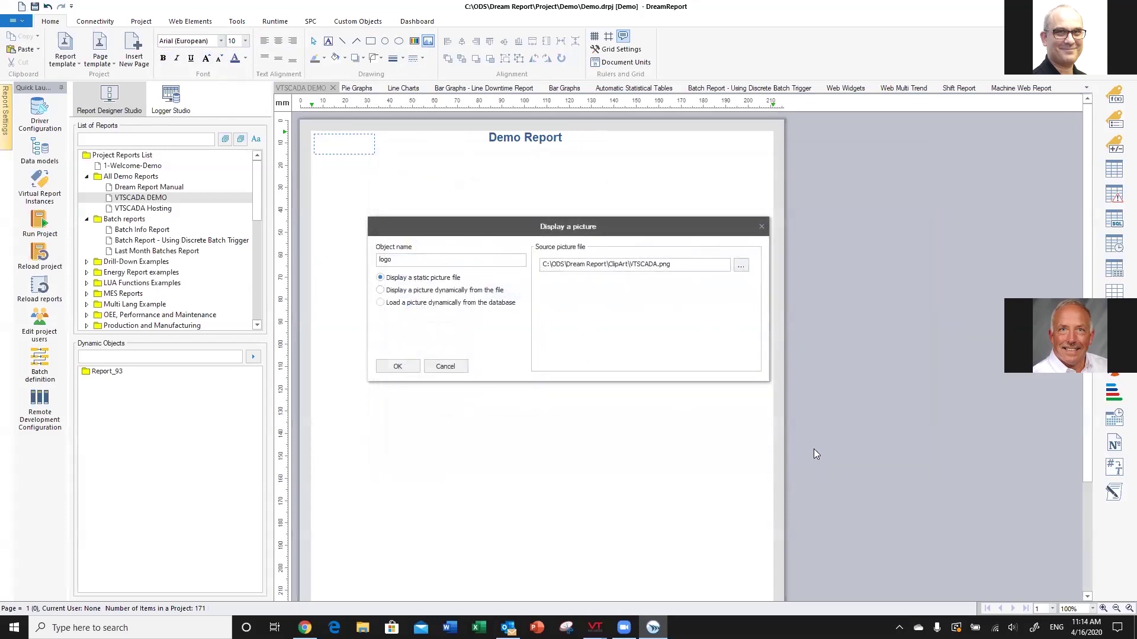
click(398, 367)
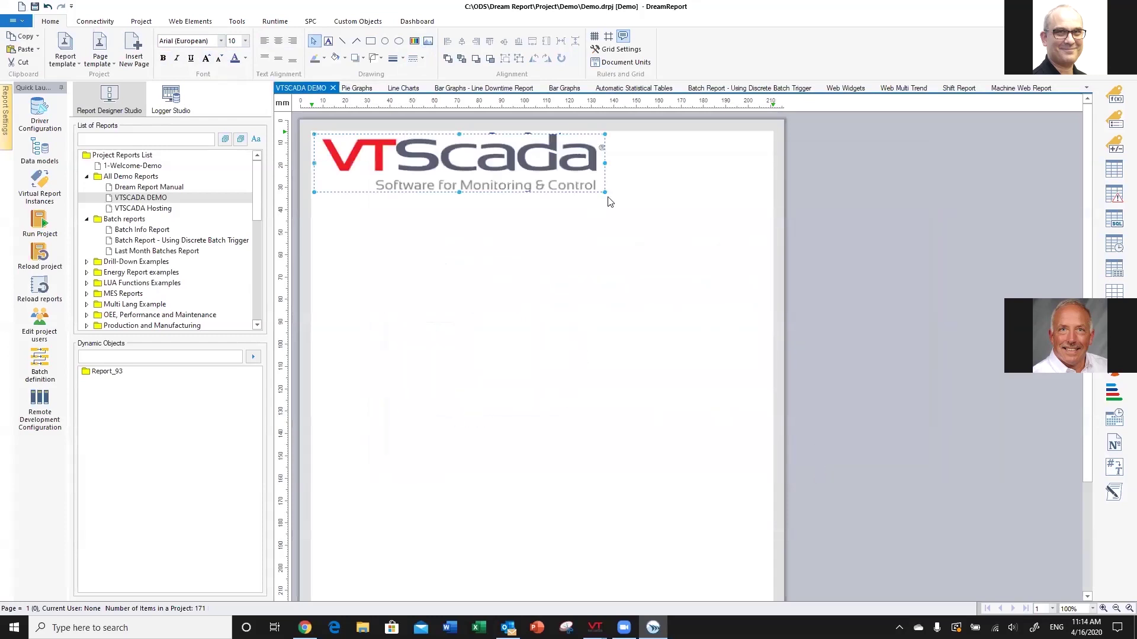
drag(606, 193, 389, 153)
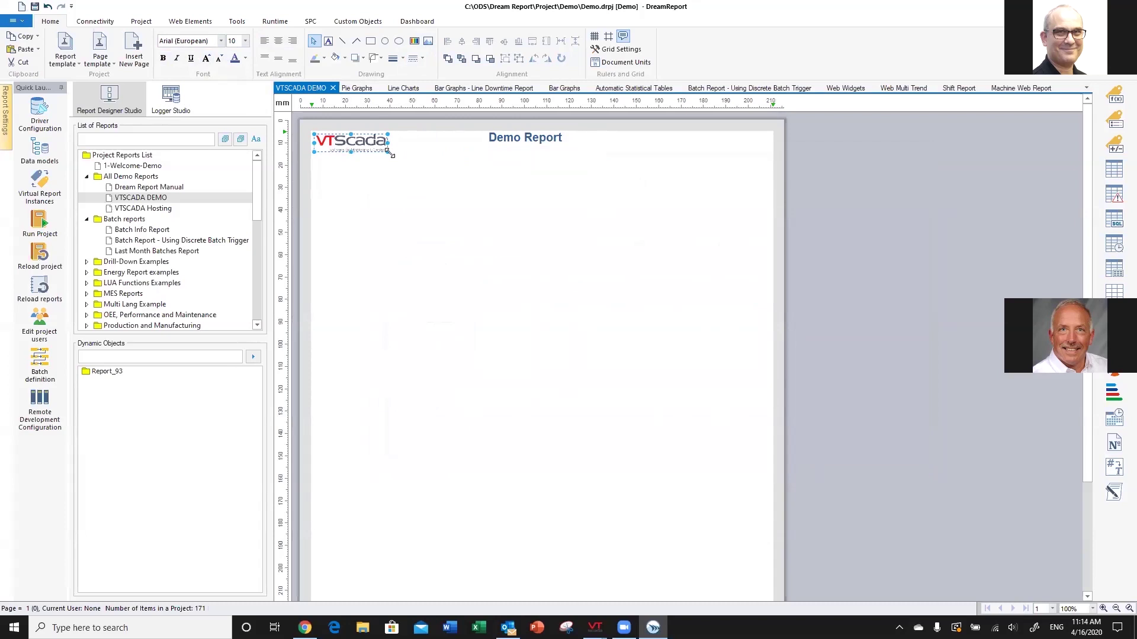
click(596, 291)
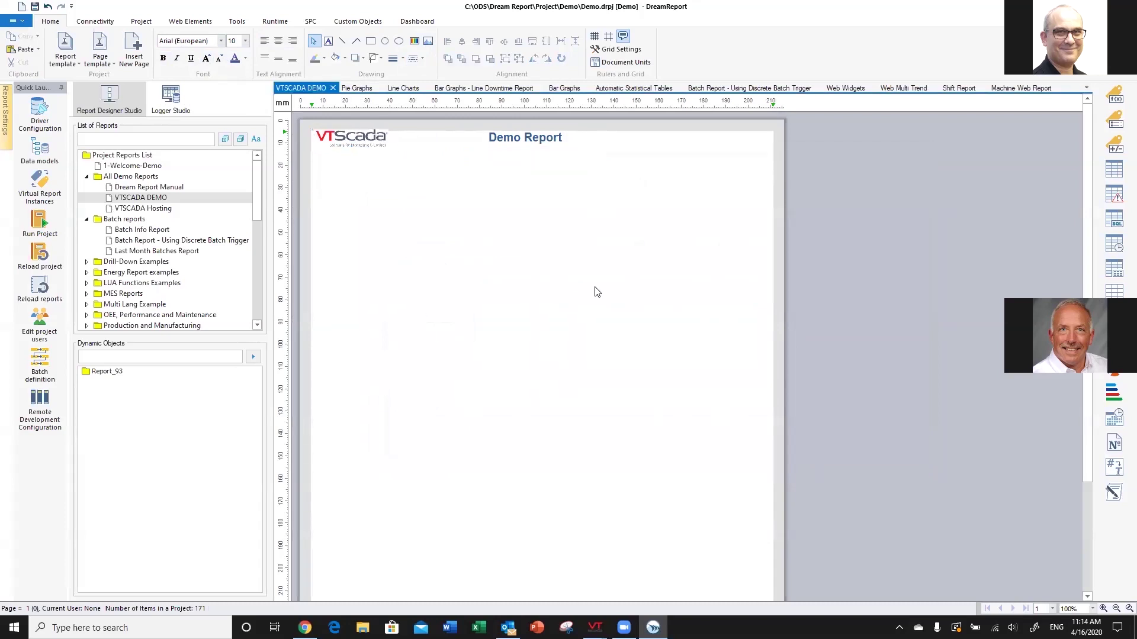
Add a date/time object named dt in the page's upper-right corner, using Report Generation Time and the From Project Localization format
click(1113, 418)
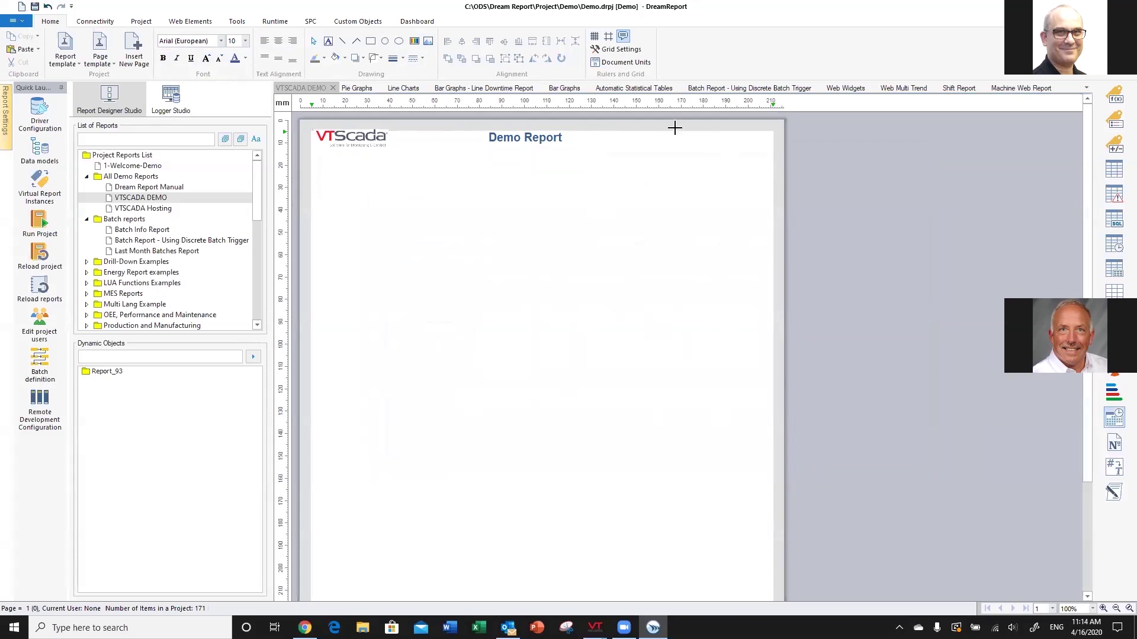
drag(667, 131, 758, 142)
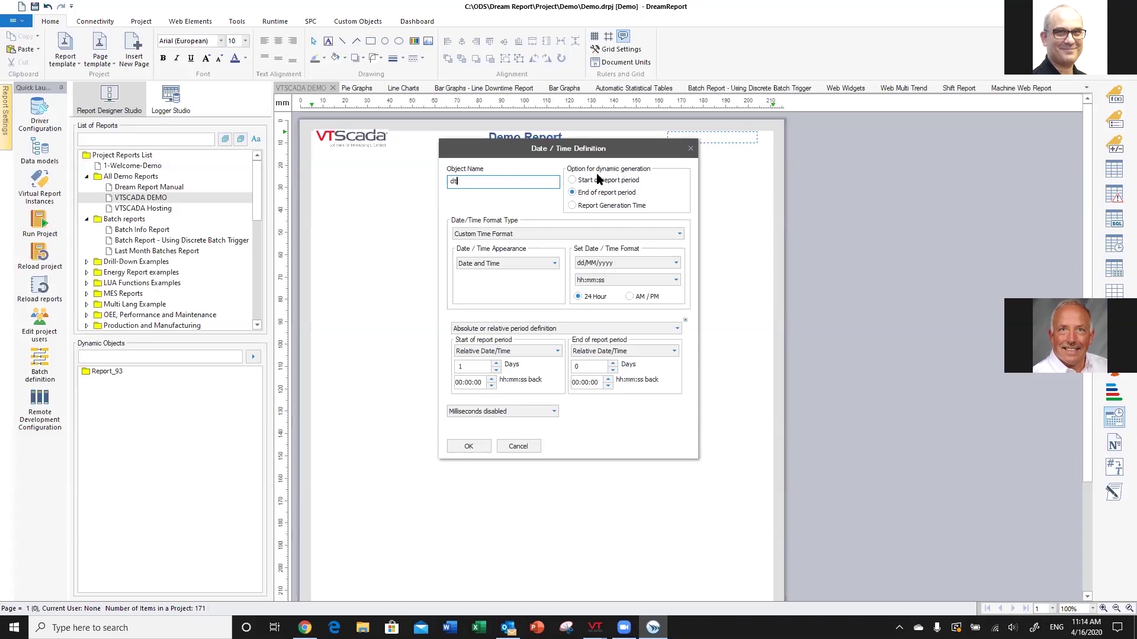
click(601, 206)
click(558, 234)
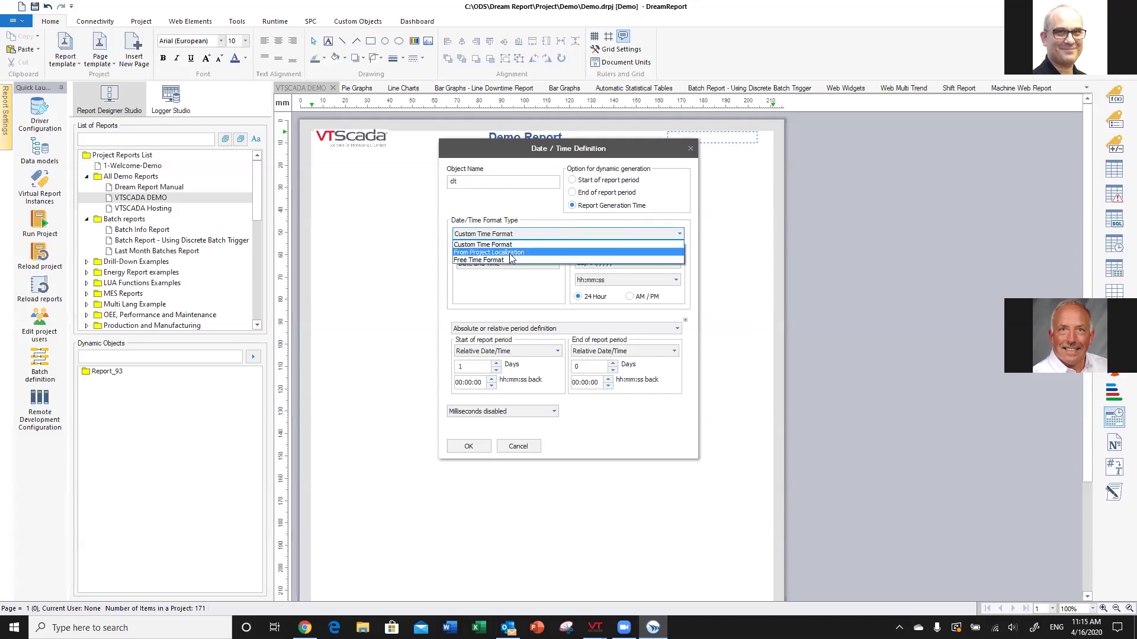
click(510, 254)
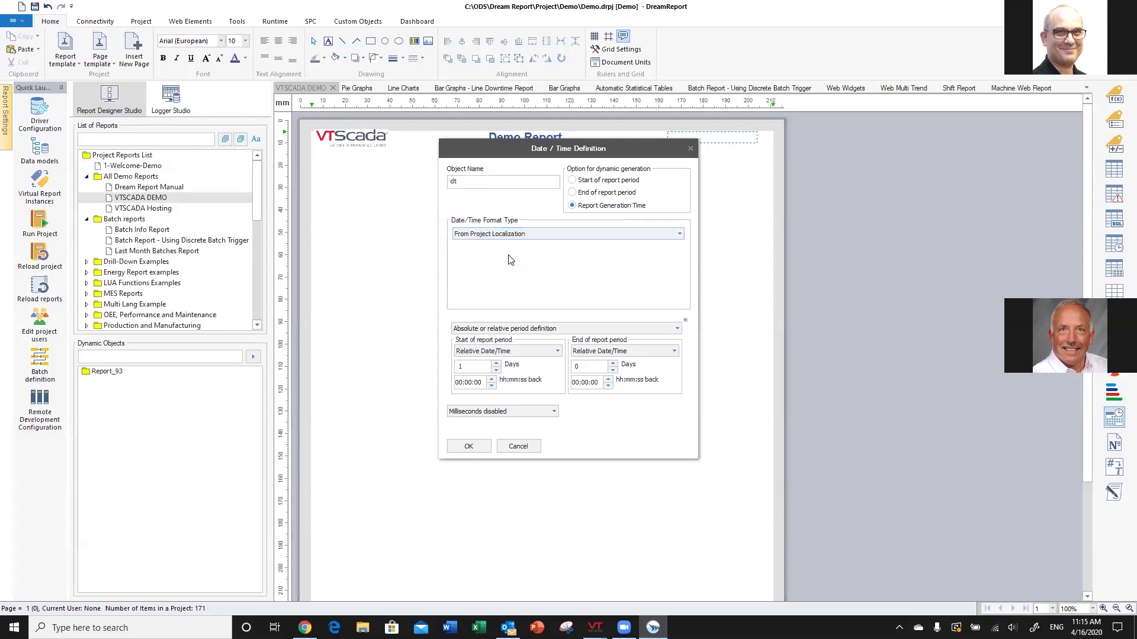
click(468, 446)
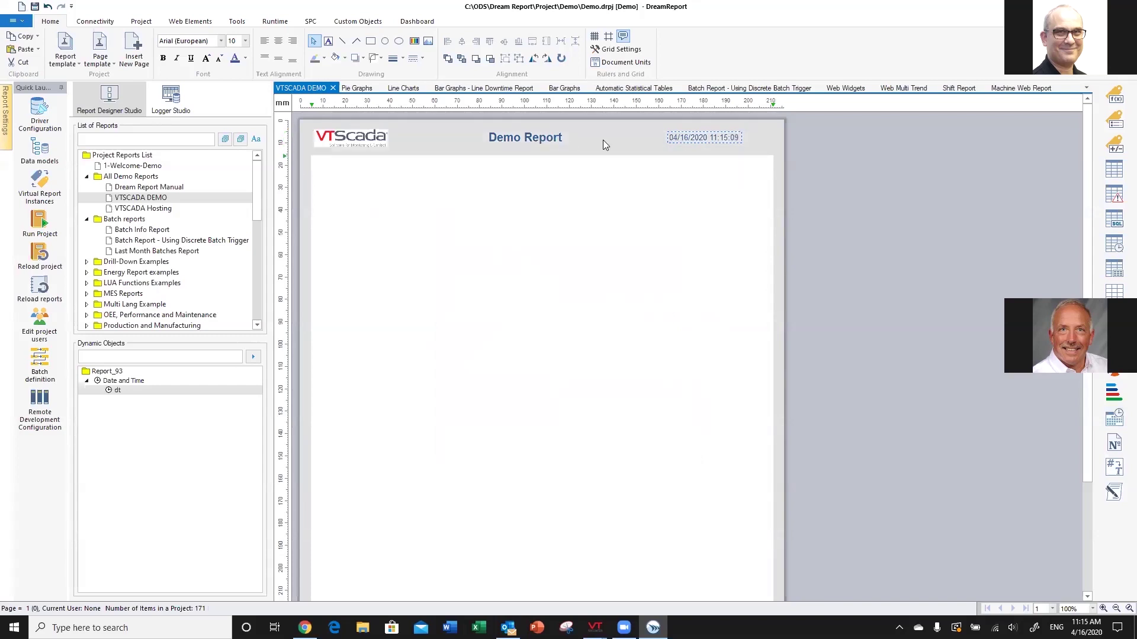
Set 33.jpg from the Report Backgrounds folder as the report's background picture
right_click(540, 189)
click(592, 308)
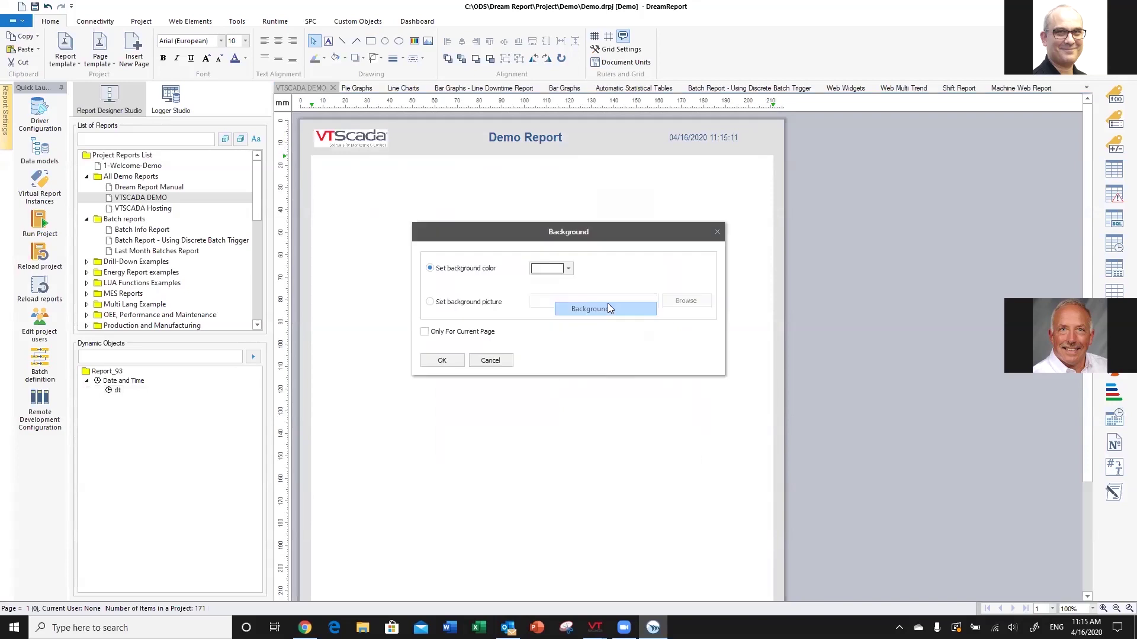
click(467, 304)
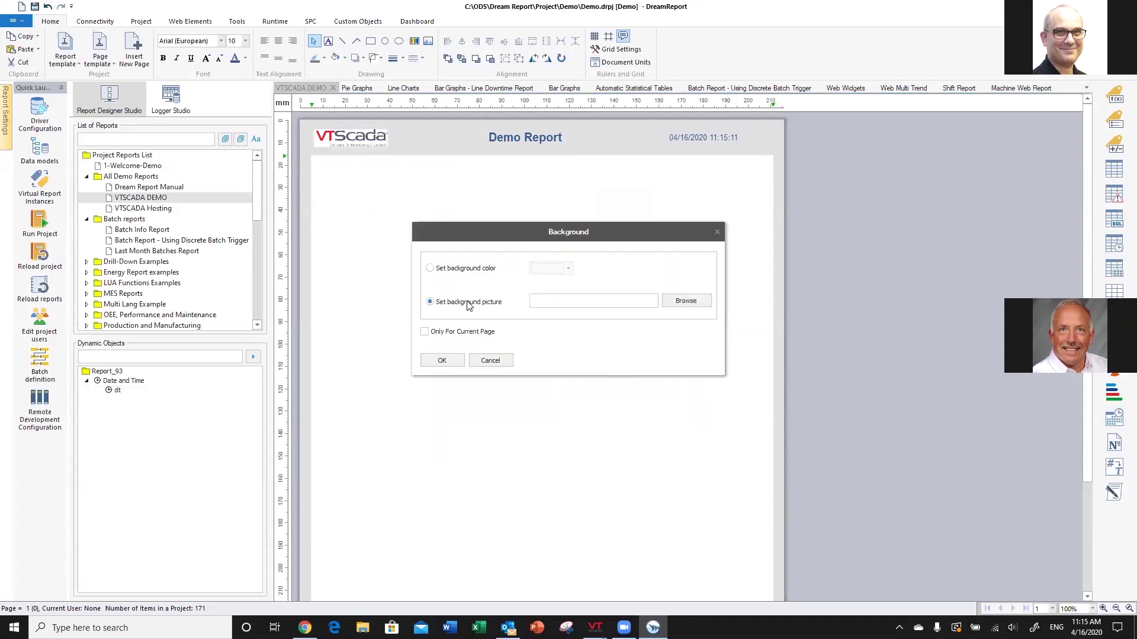
click(676, 302)
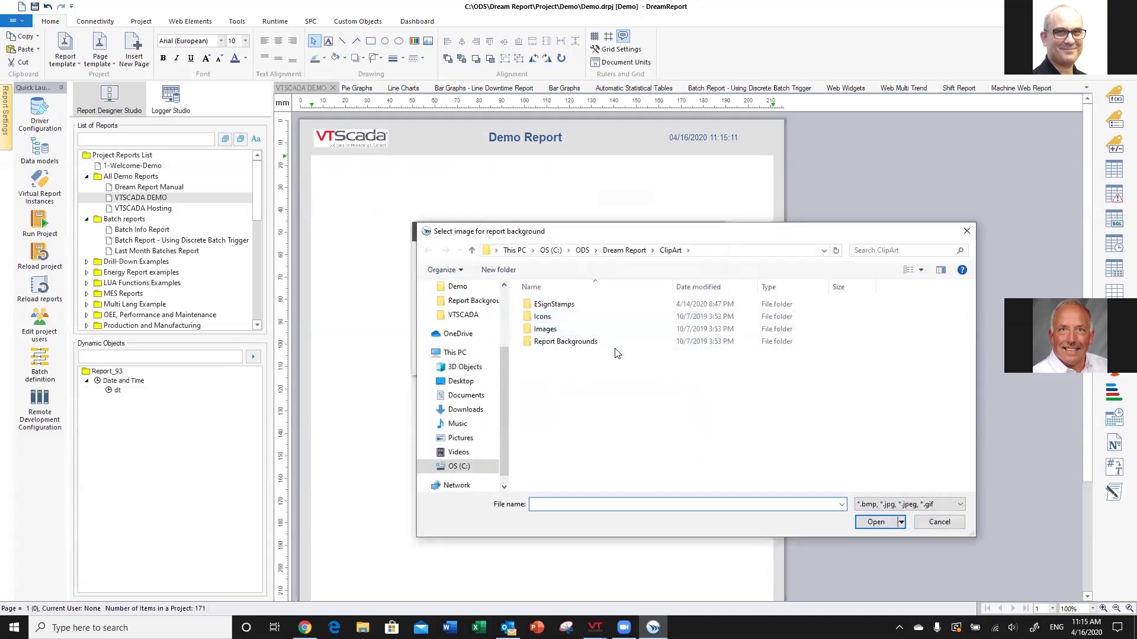
double_click(561, 342)
scroll(740, 391, down, 3)
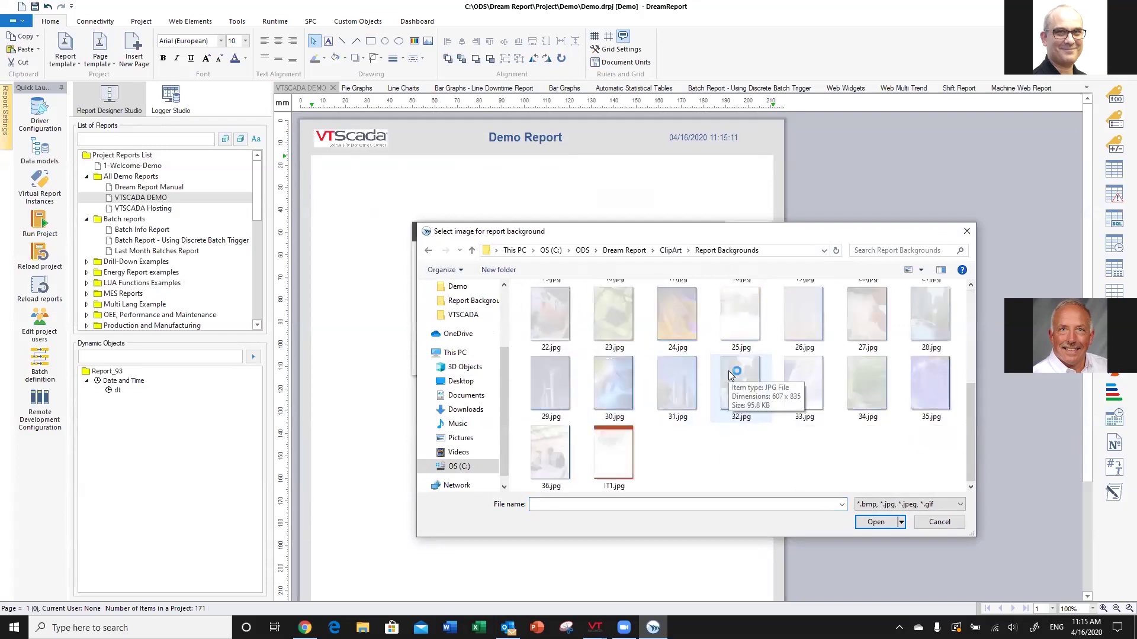
click(818, 386)
double_click(816, 388)
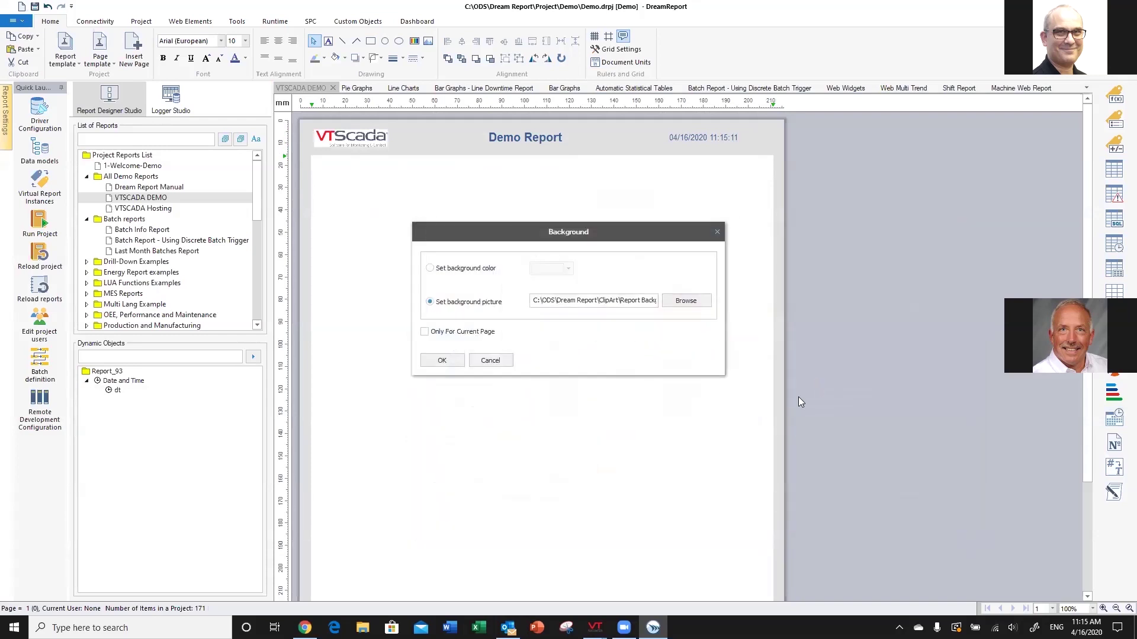
click(443, 362)
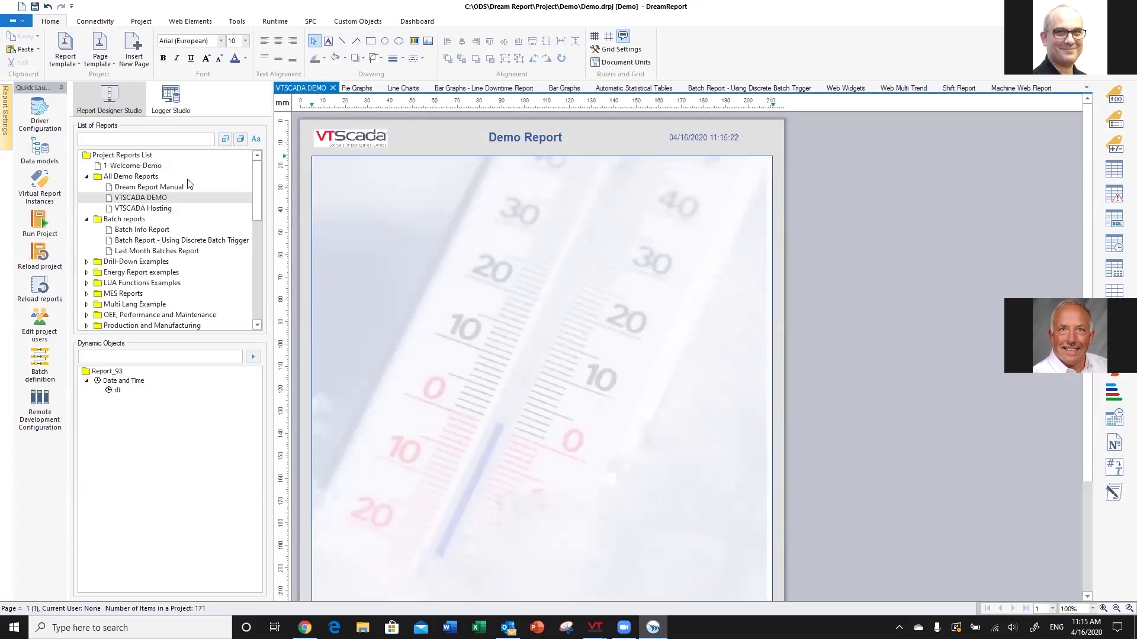
Save the report as template VTSCADA DEMO.tdr, including the report settings, tags dictionary and Excel export settings
click(68, 52)
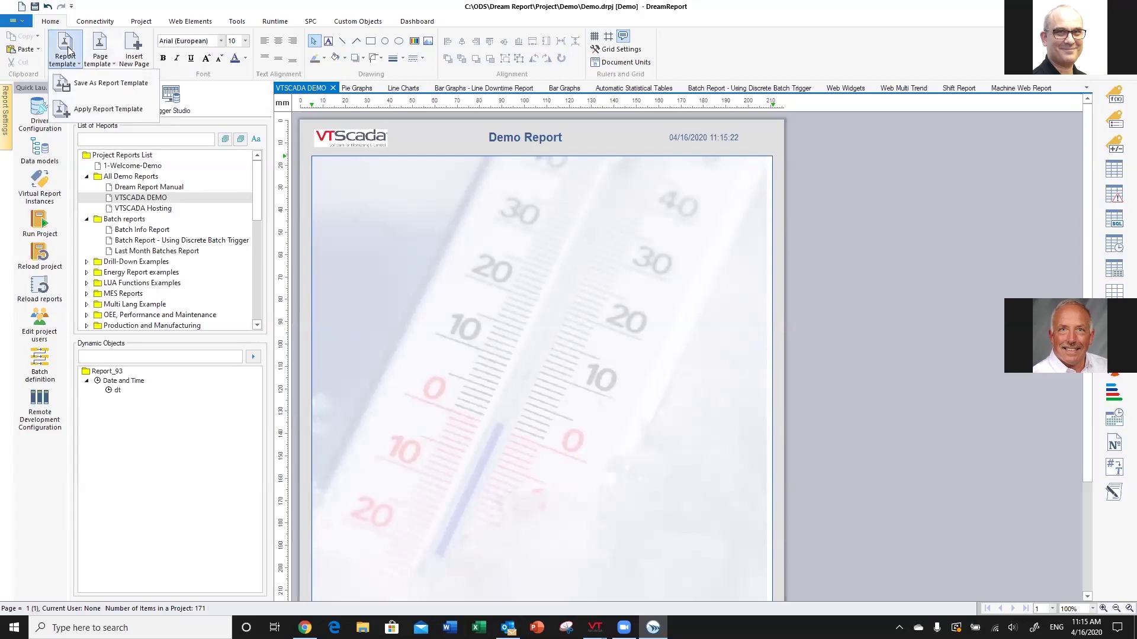
click(102, 84)
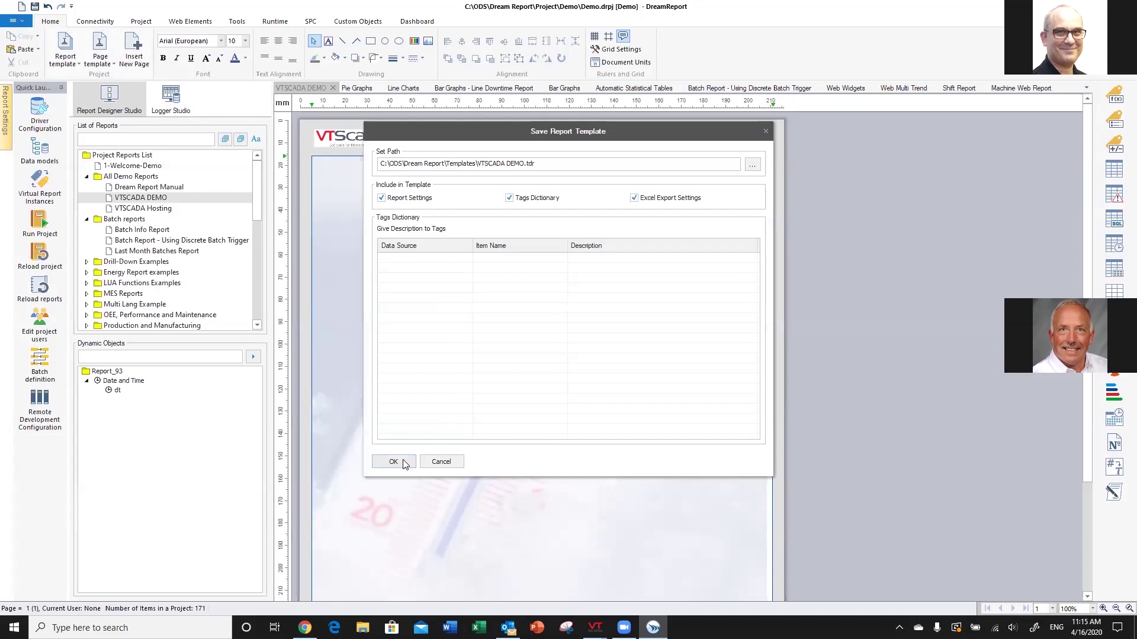
click(394, 462)
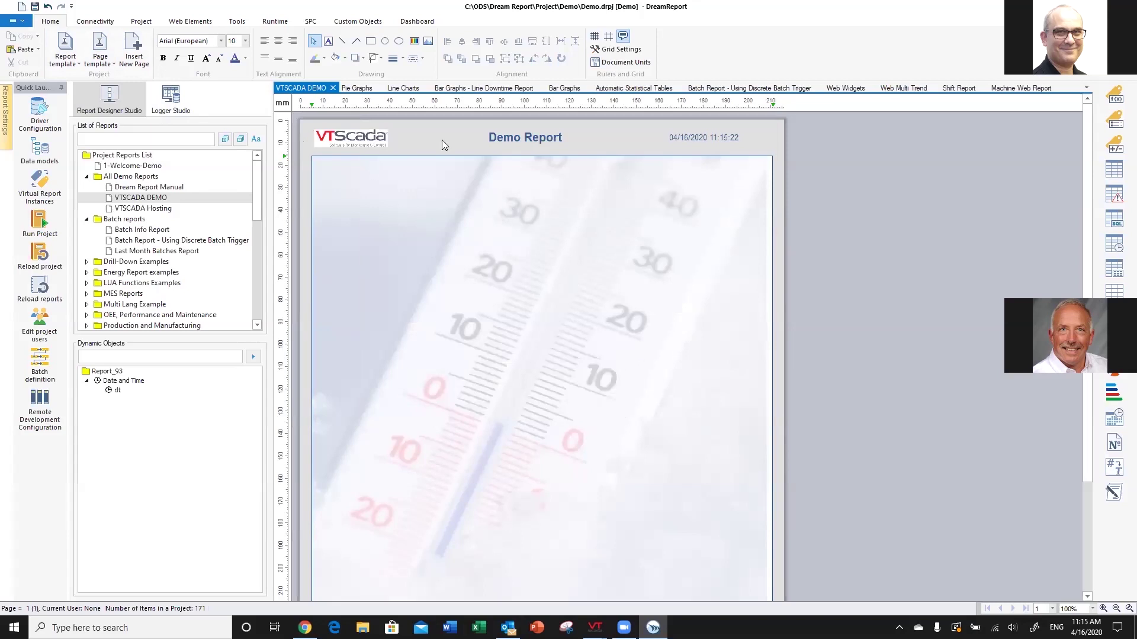
Add a text box reading New Haven below the logo and shrink it to fit its text
click(328, 40)
drag(363, 166, 427, 195)
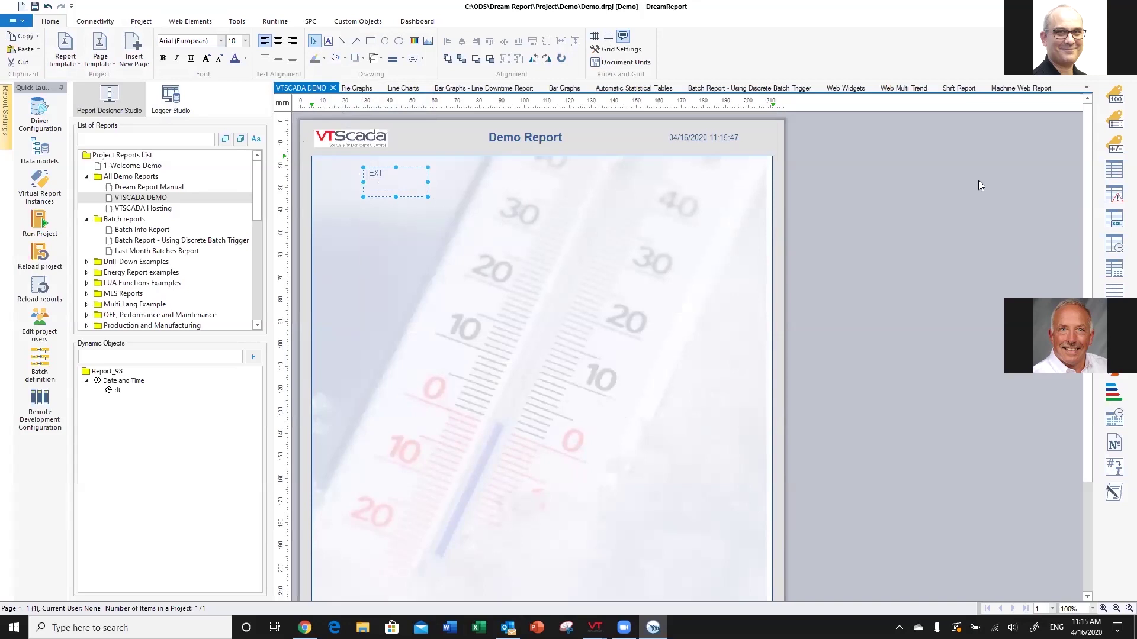
double_click(381, 173)
drag(382, 173, 357, 172)
text(New Haven)
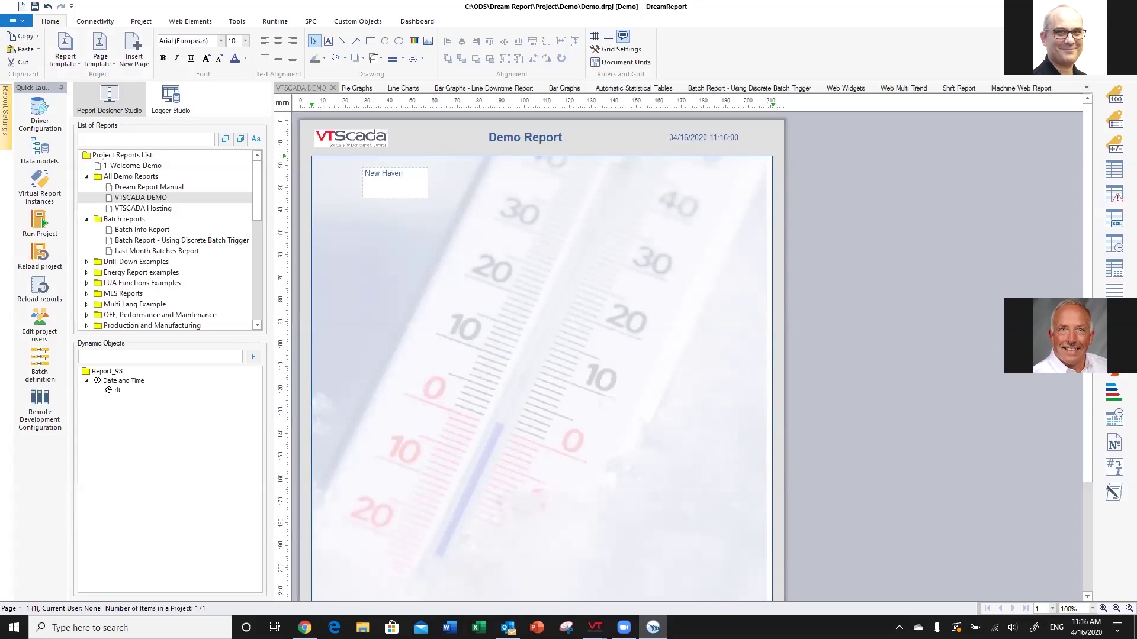
click(389, 232)
click(396, 190)
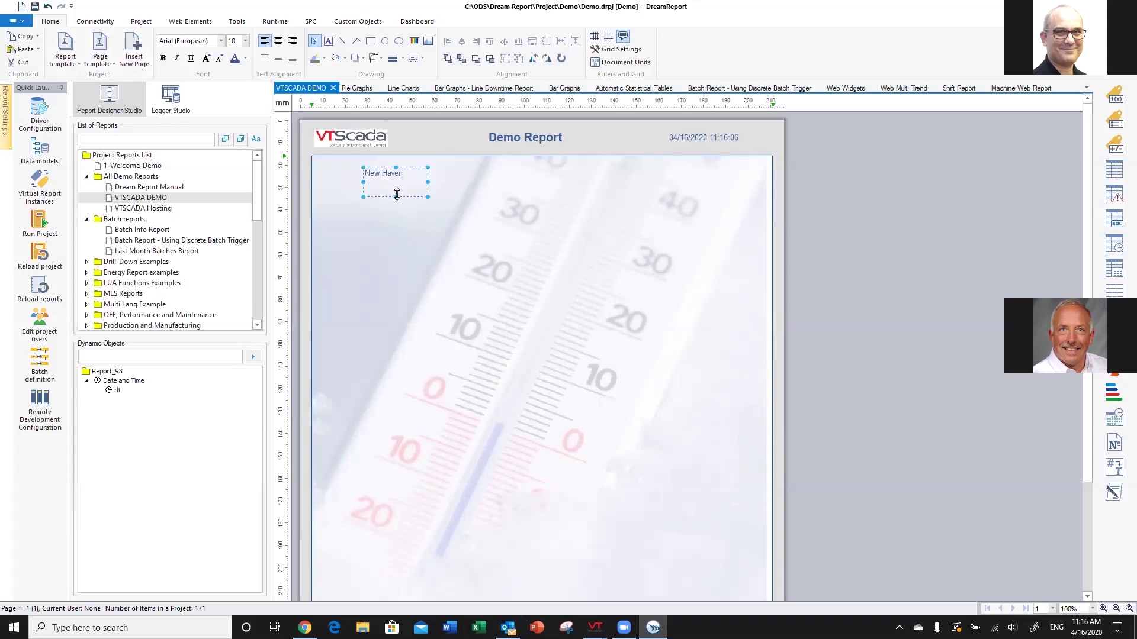
drag(427, 196, 409, 183)
Place a single data object named NewHaven below the New Haven label and set its statistical function to Current Value
click(1115, 95)
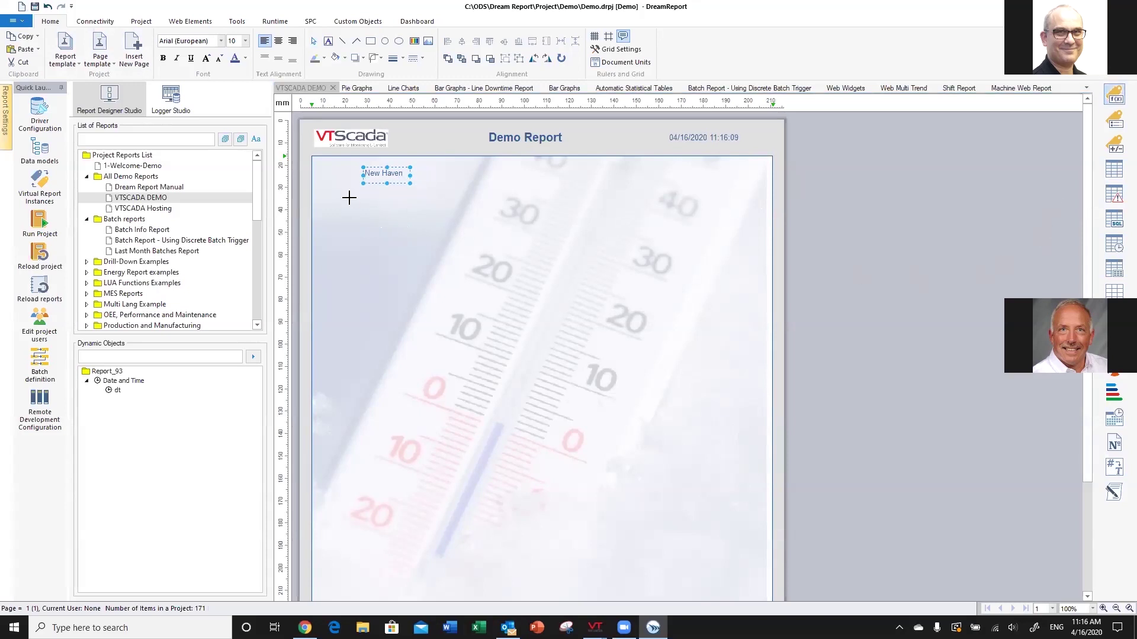
drag(352, 194, 422, 219)
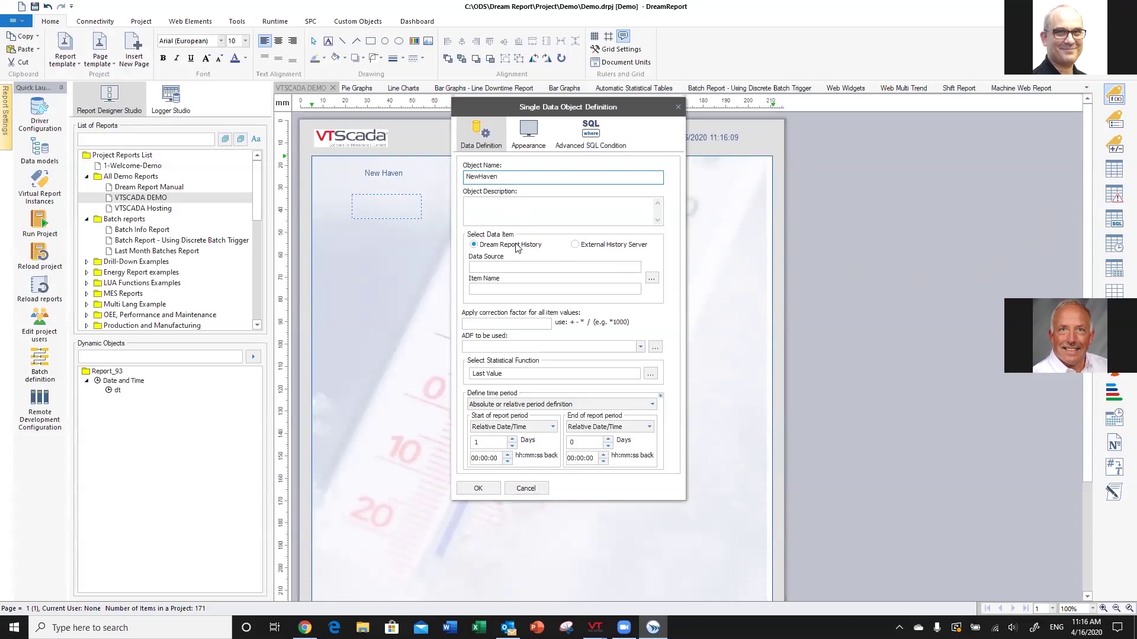
click(552, 373)
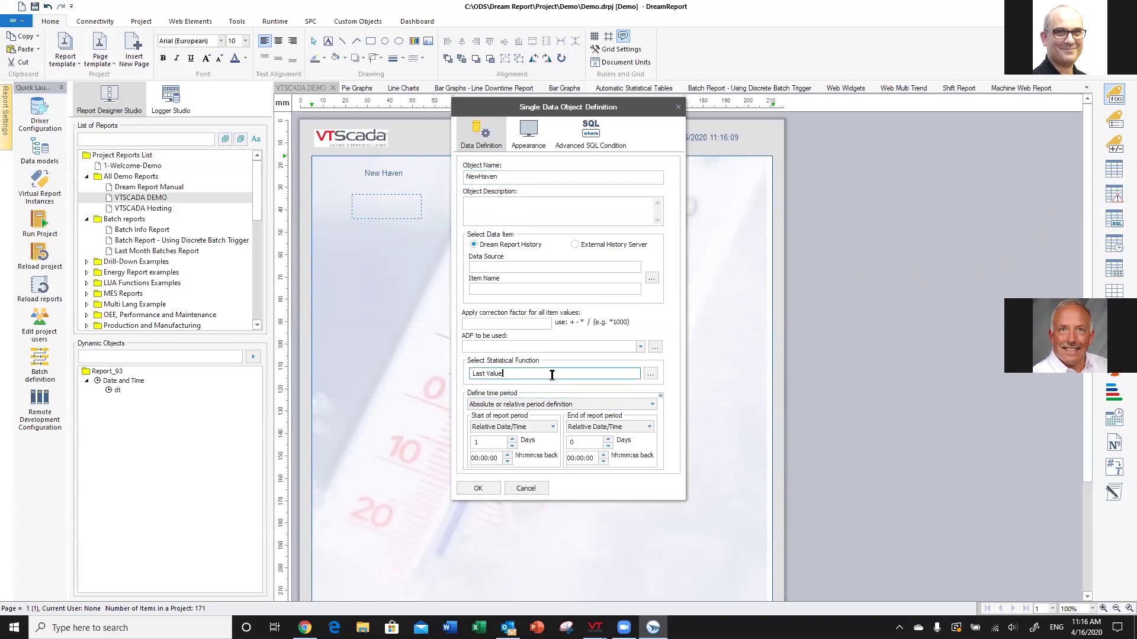
click(651, 374)
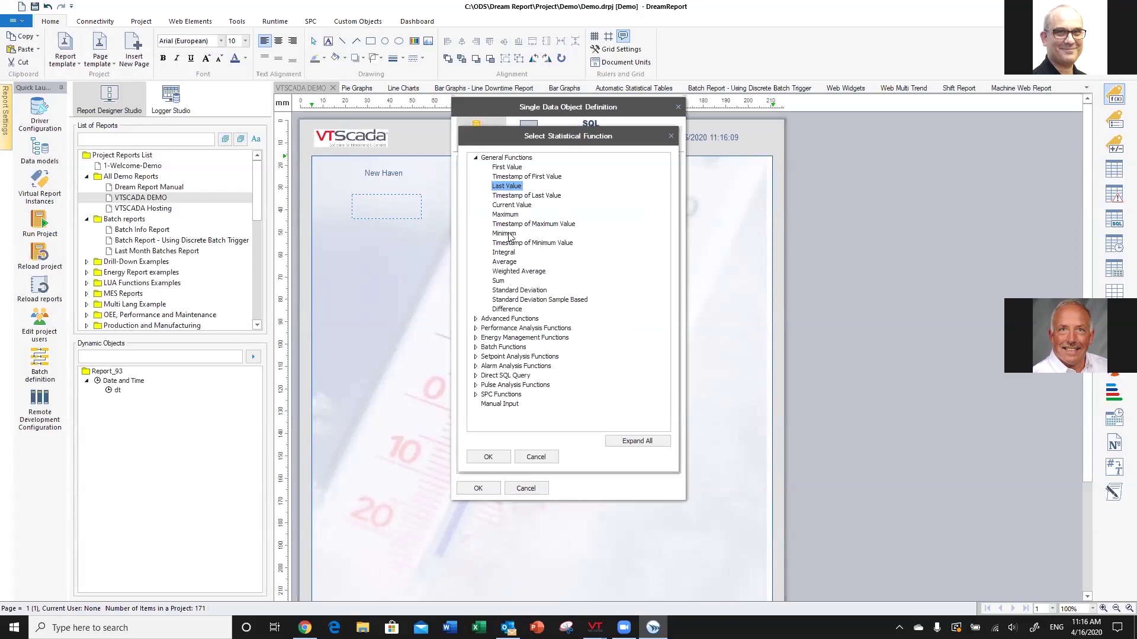
click(474, 329)
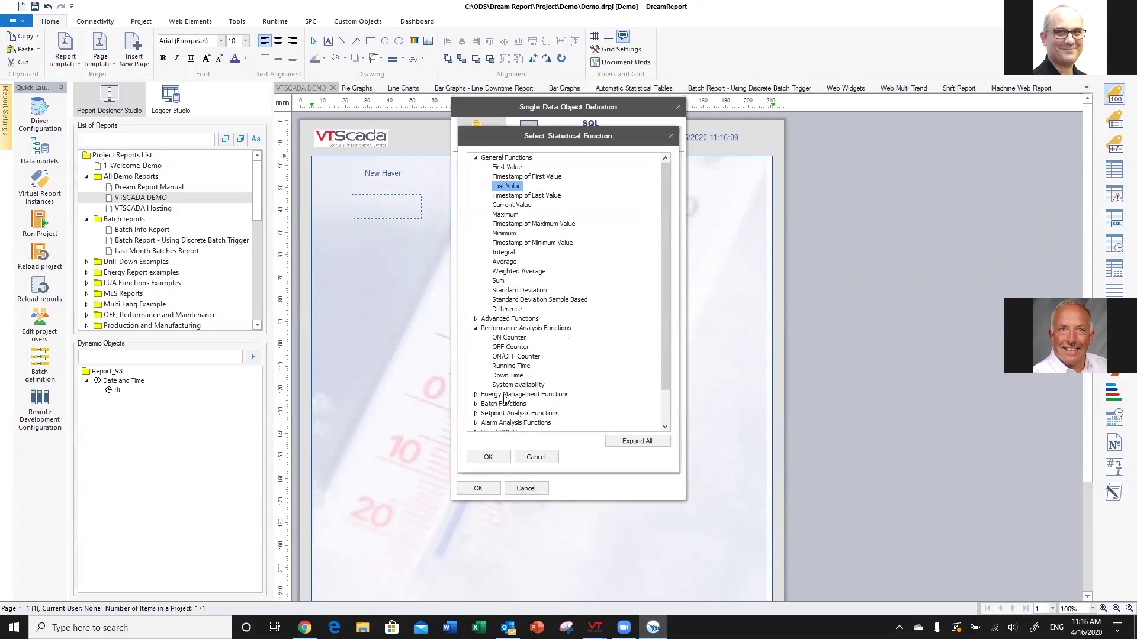
scroll(556, 415, down, 2)
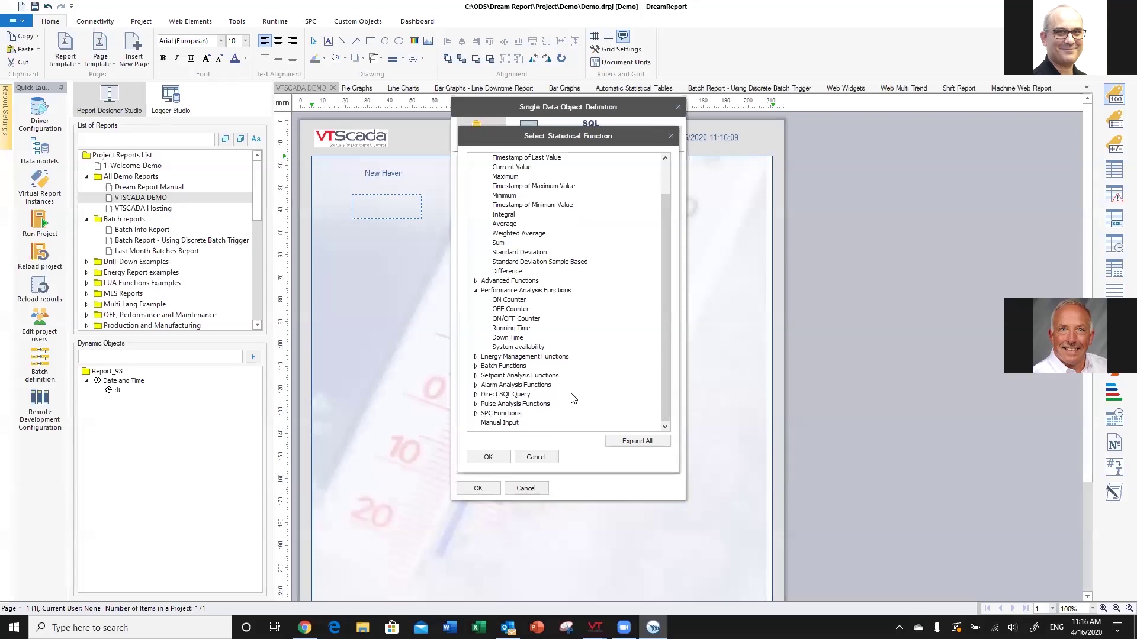
scroll(573, 398, up, 2)
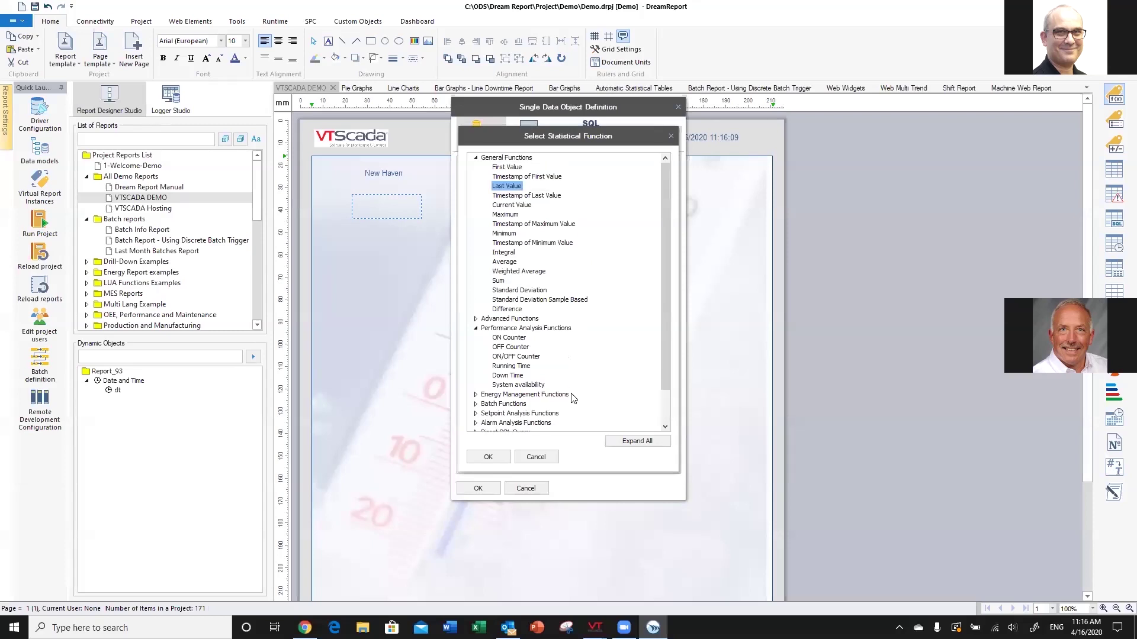
click(504, 205)
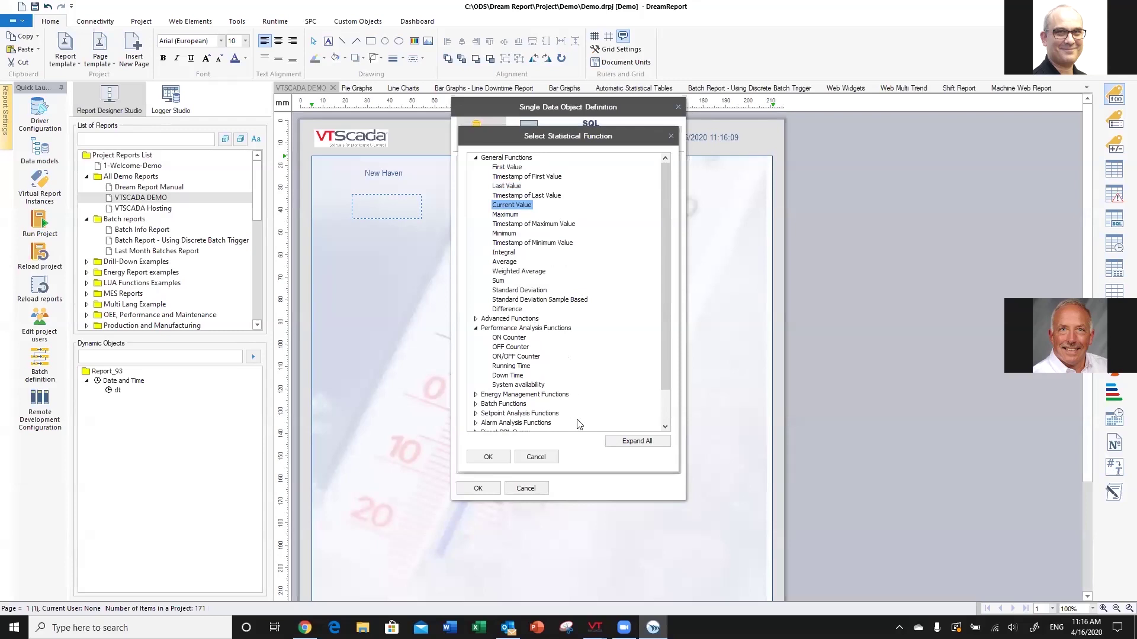
click(487, 457)
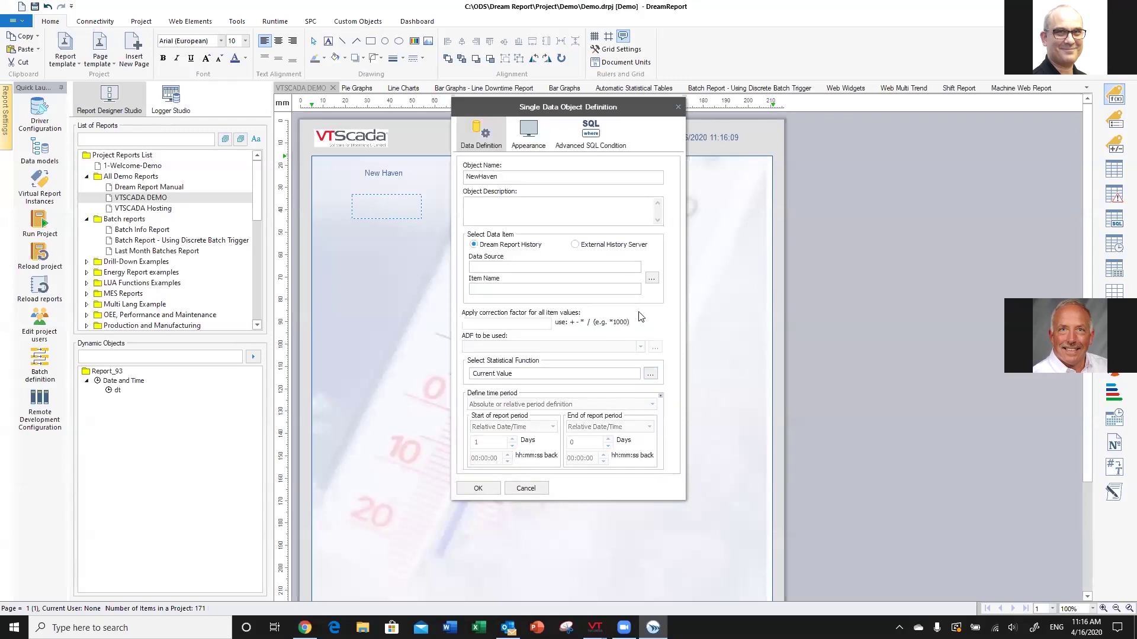
Link the NewHaven object to item City1/API_Driver/temp/Value from the VTSrealtime data source
click(651, 278)
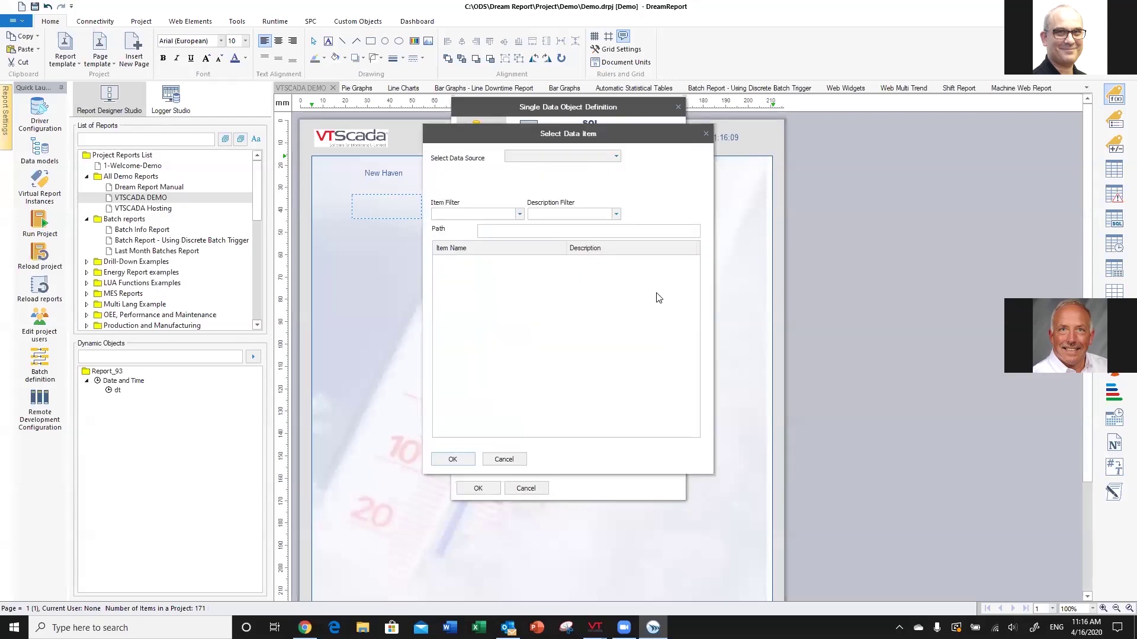
click(592, 157)
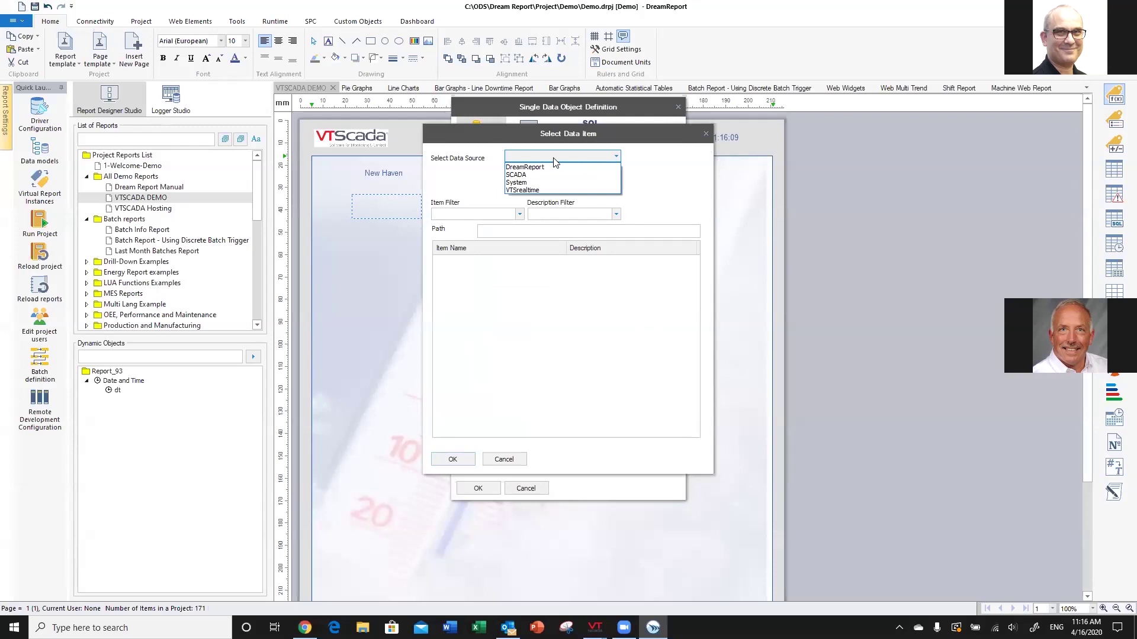
click(537, 191)
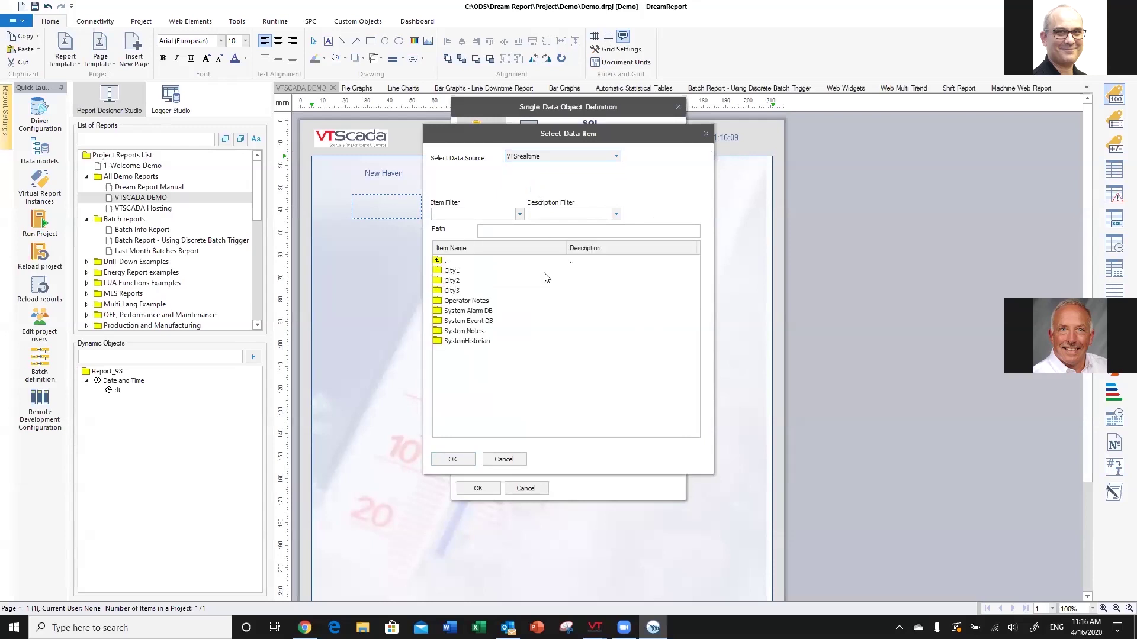
double_click(450, 272)
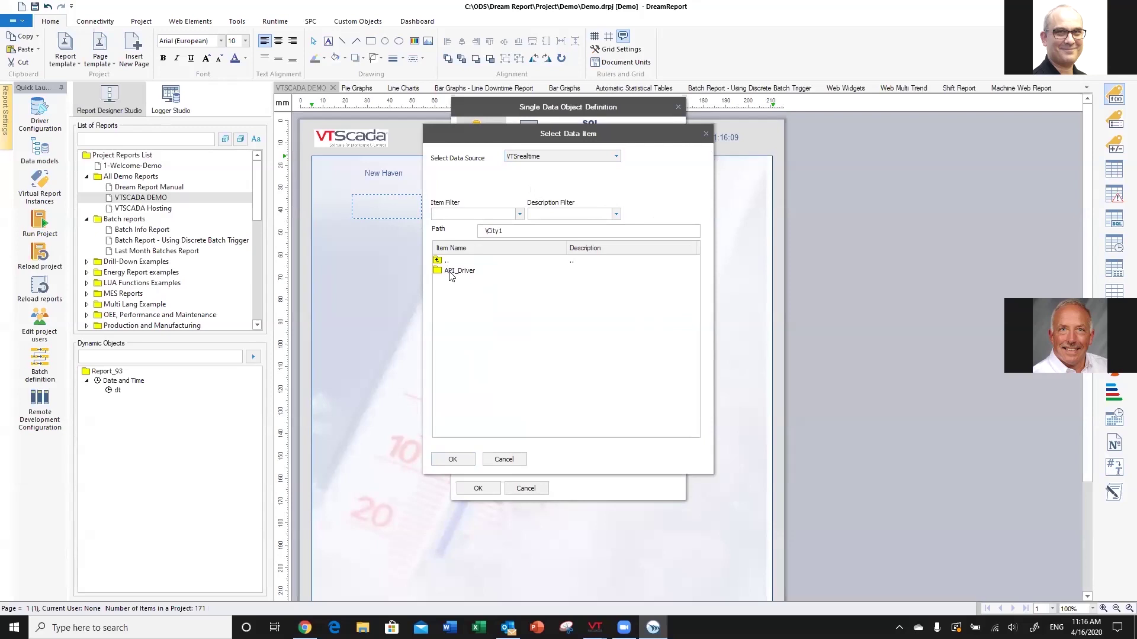
double_click(456, 271)
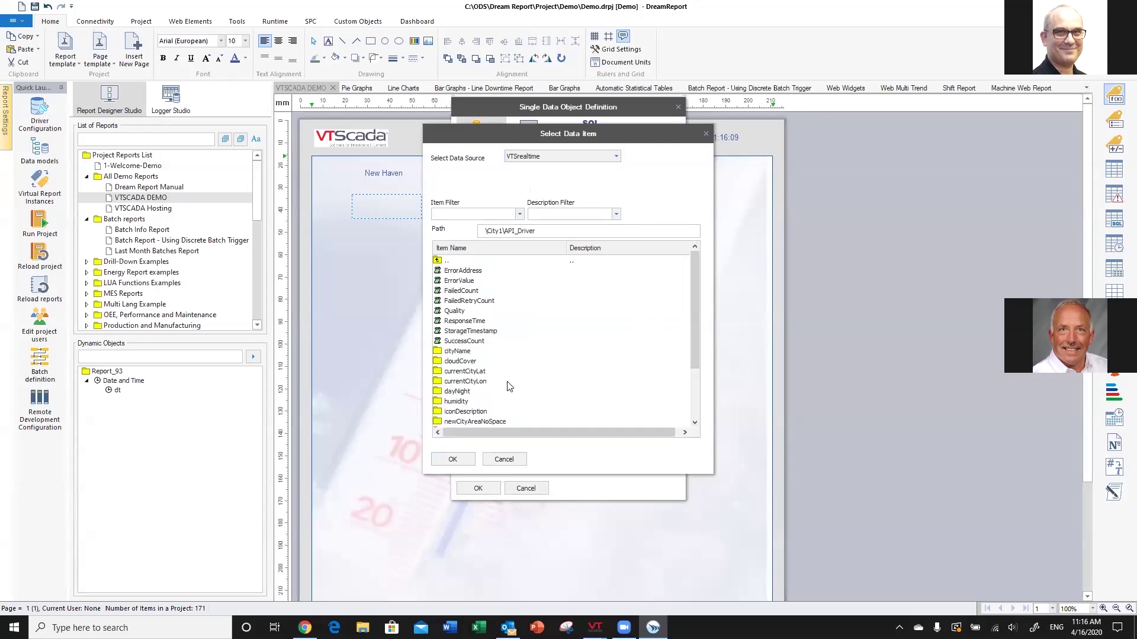
scroll(510, 386, down, 2)
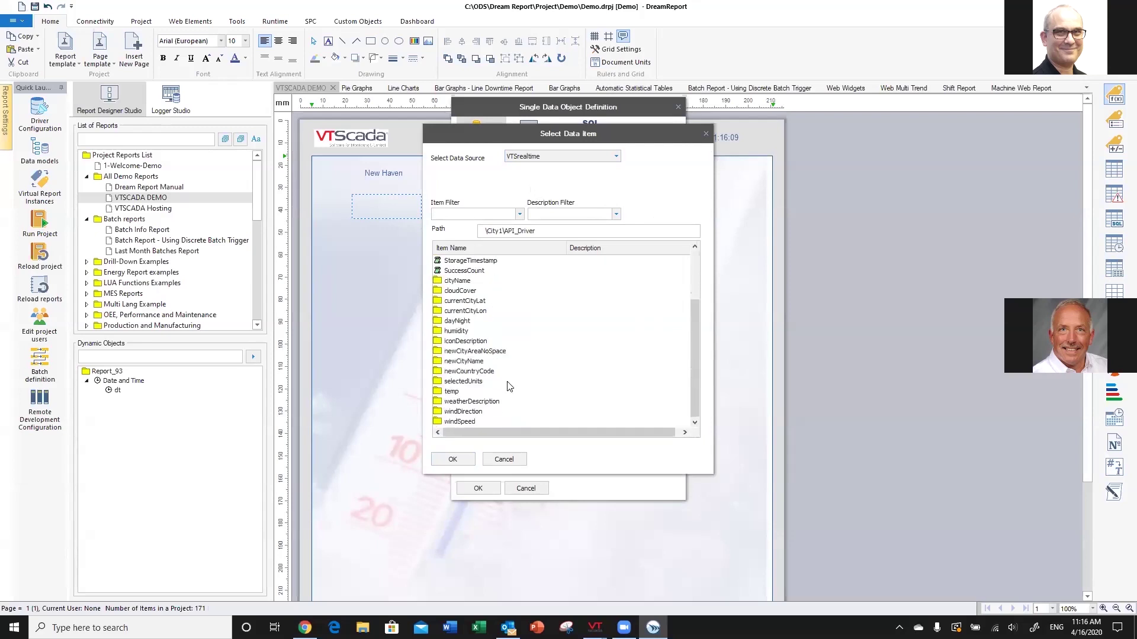
double_click(457, 396)
double_click(453, 281)
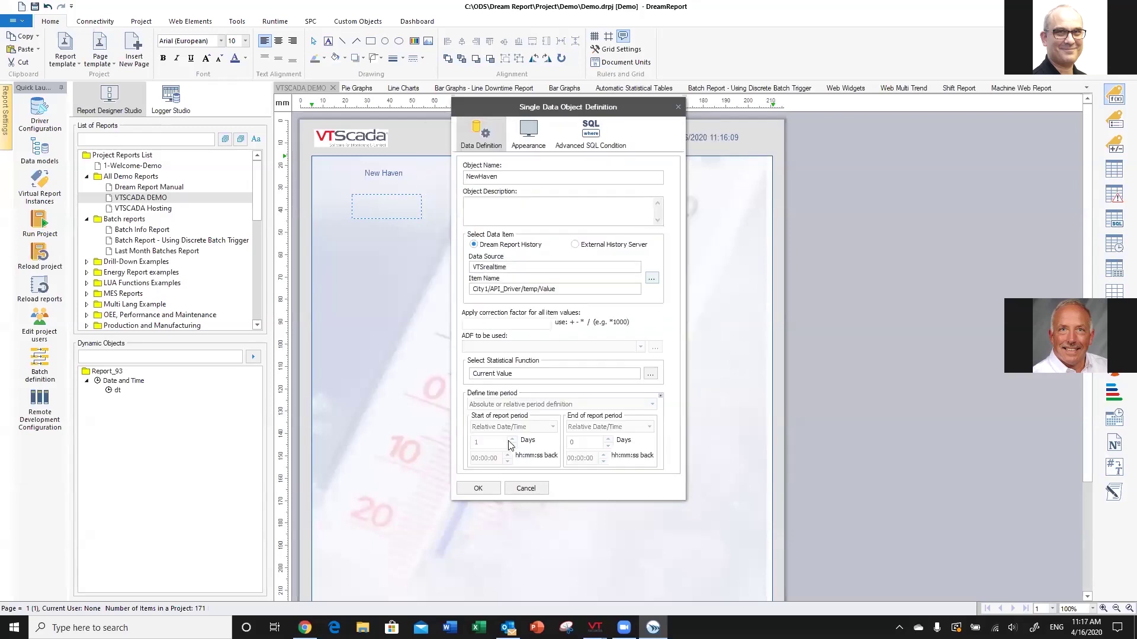
click(491, 492)
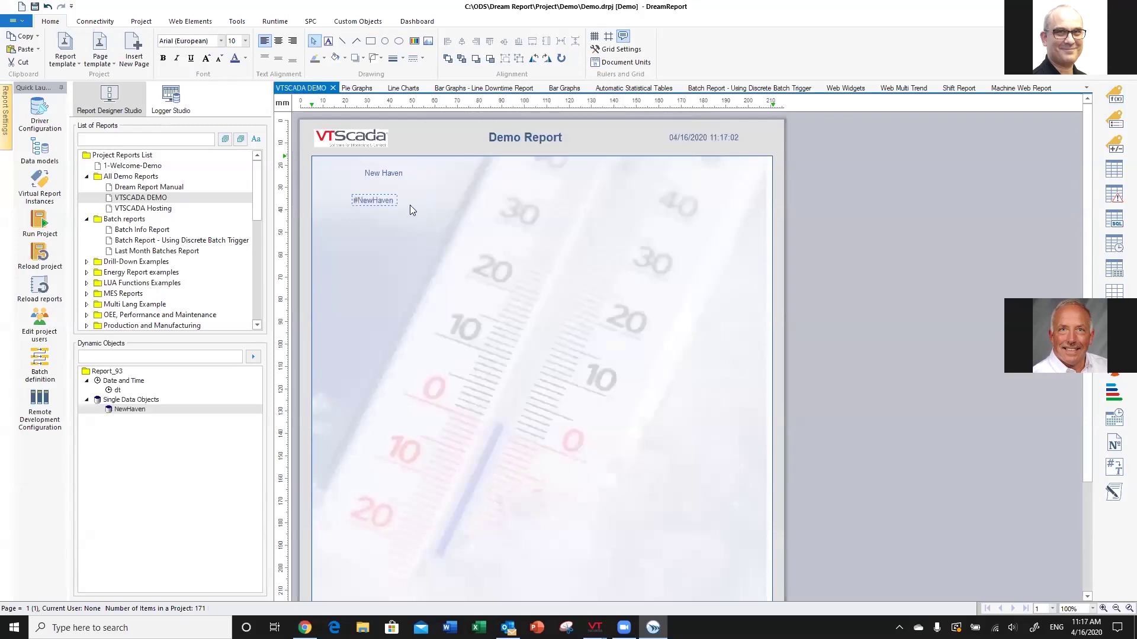
Move the NewHaven data object directly under its label and make it bold at font size 12
drag(375, 201, 386, 190)
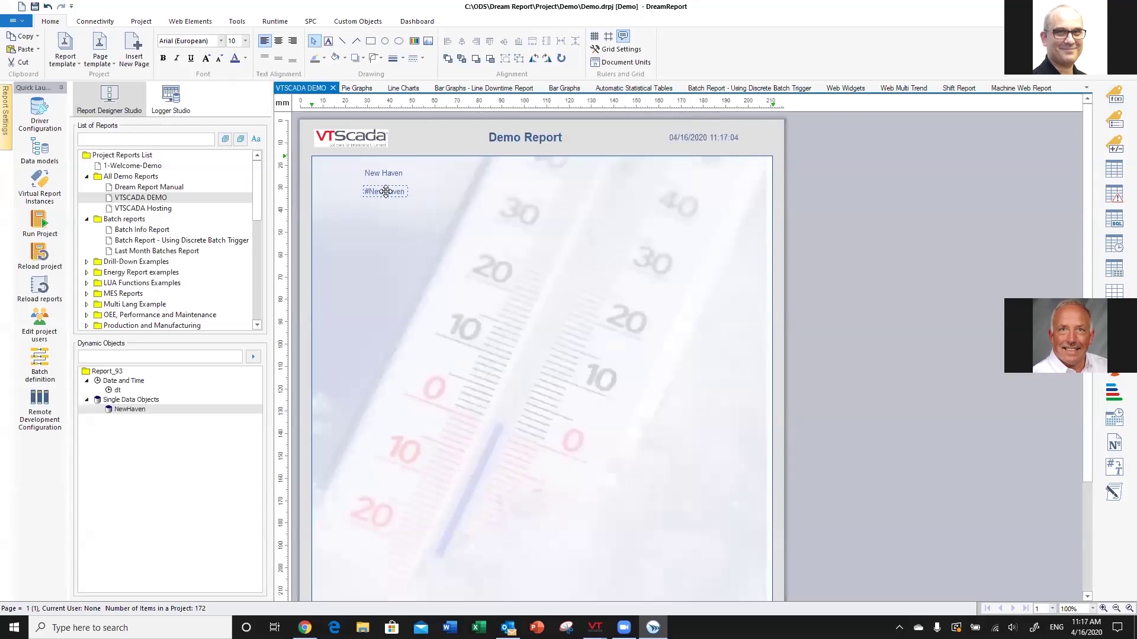
click(162, 57)
click(203, 59)
click(203, 60)
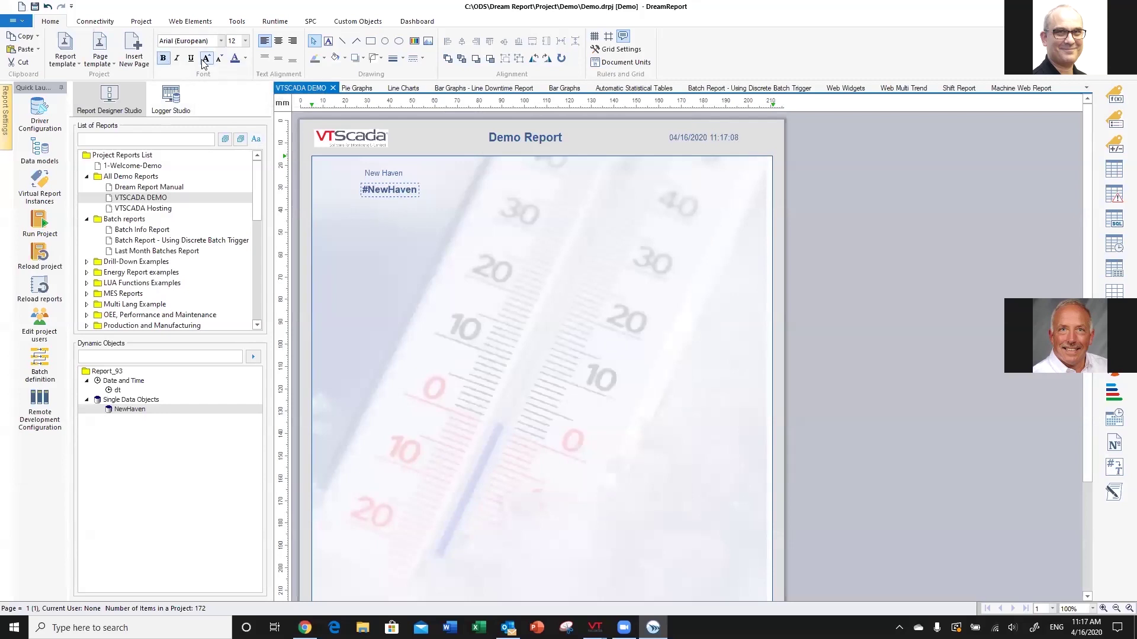
Duplicate the New Haven label and its data object to the middle of the page and change the copied label to Boston
drag(379, 230, 534, 174)
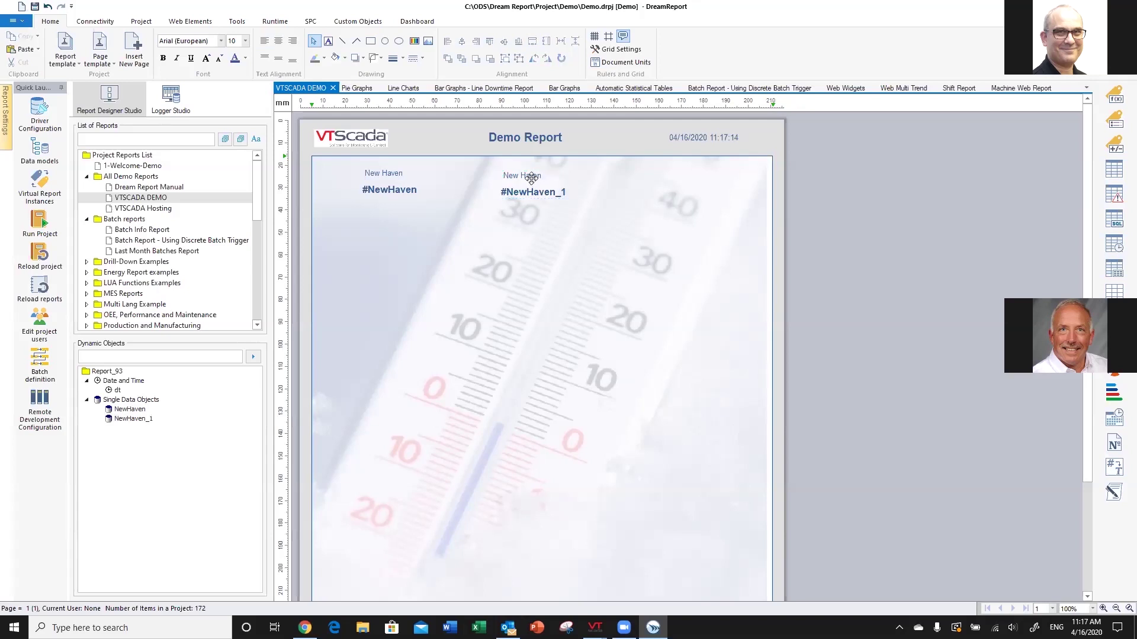
double_click(532, 176)
drag(544, 176, 491, 172)
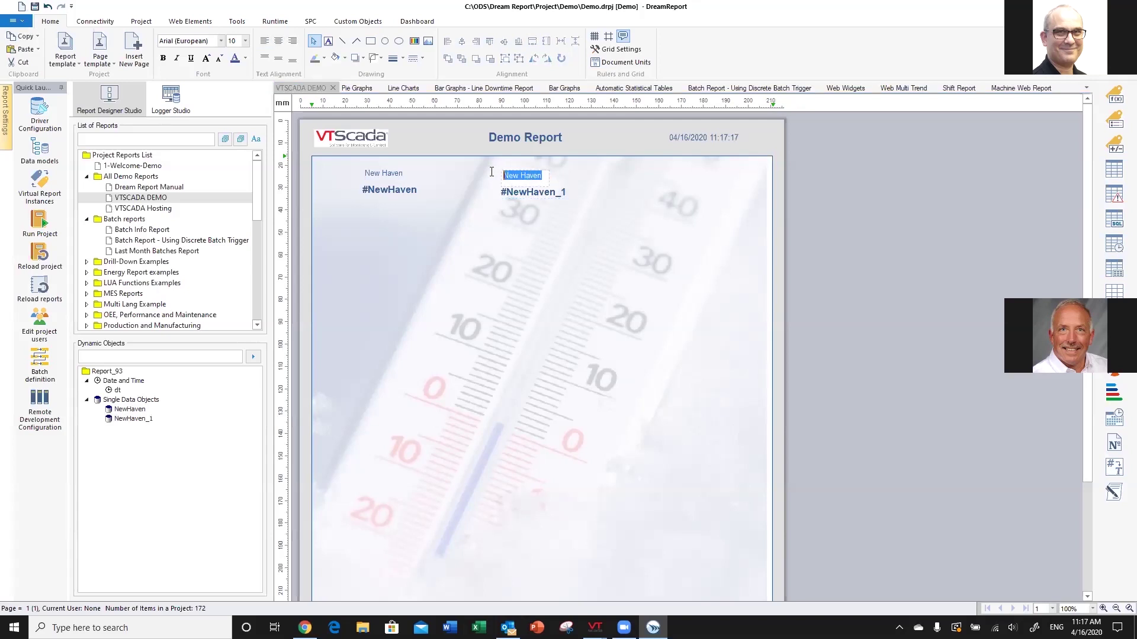
text(Boston)
Change the city number in the item name of the data object below the Boston label
click(534, 192)
double_click(535, 191)
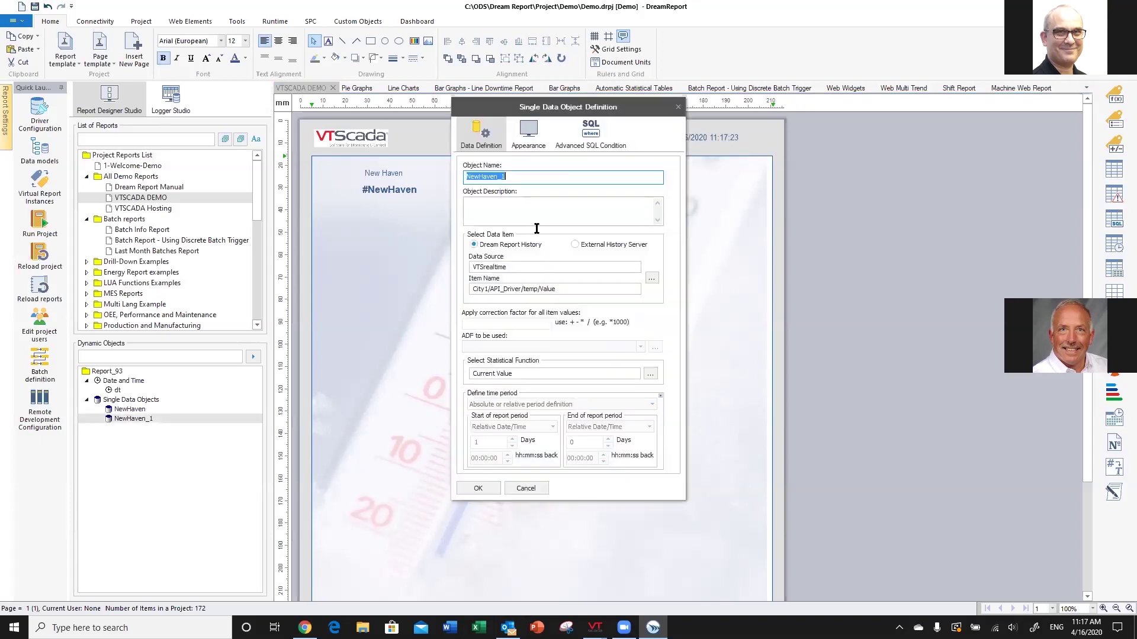
click(489, 289)
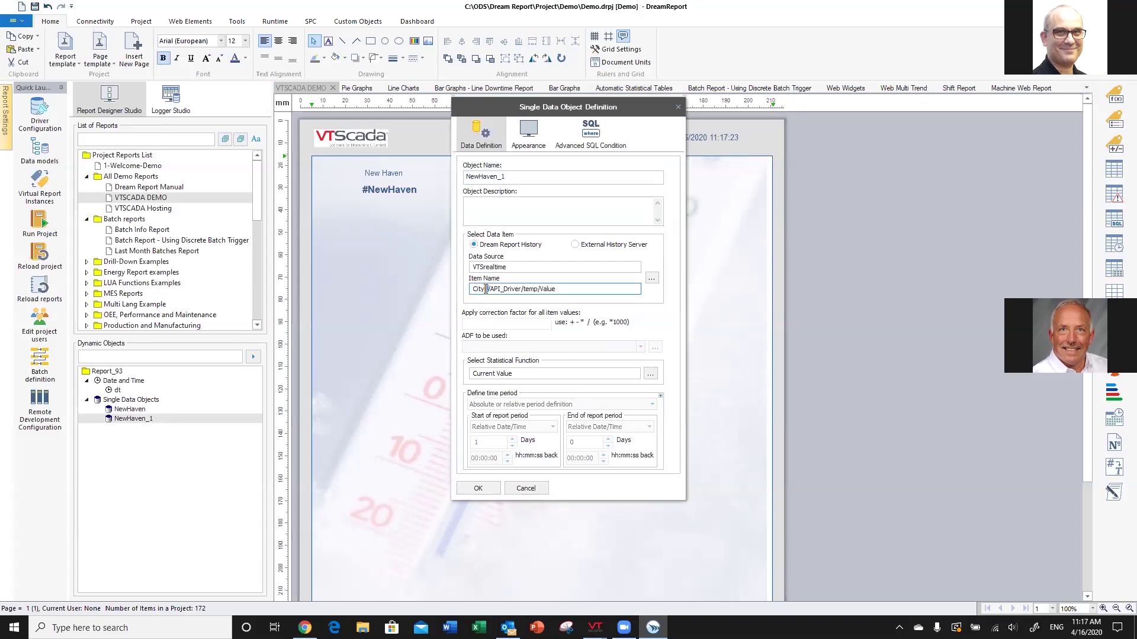
click(478, 488)
Duplicate the Boston label and its data object to the right side of the page and change the copied label to Dallas
mouse_move(510, 213)
mouse_down()
mouse_move(529, 173)
mouse_move(542, 178)
mouse_up()
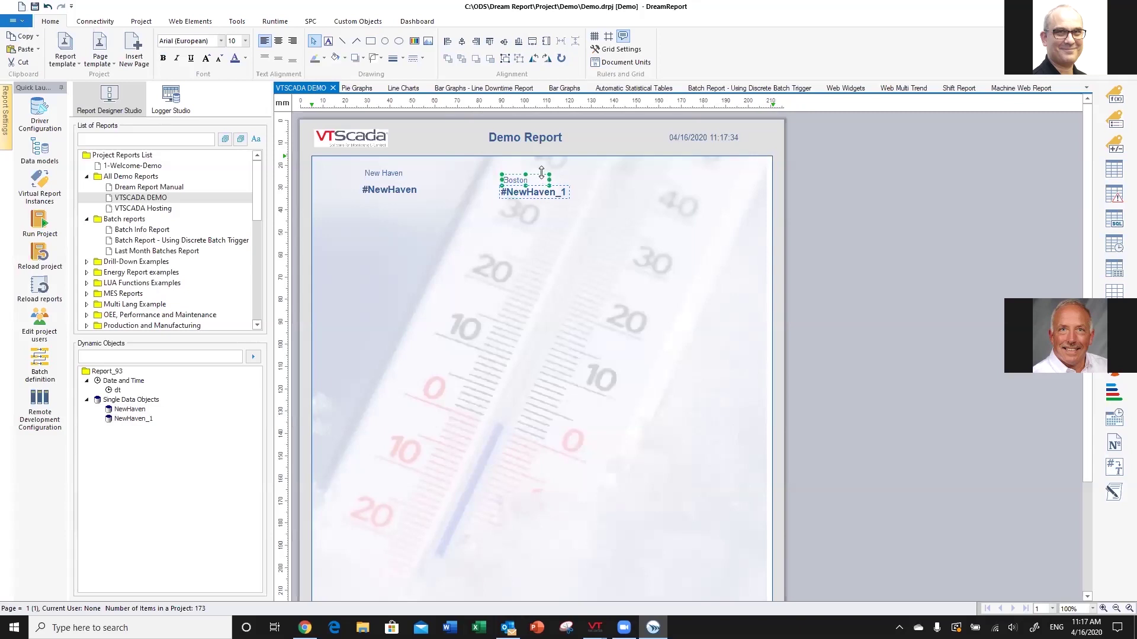
drag(538, 174, 684, 179)
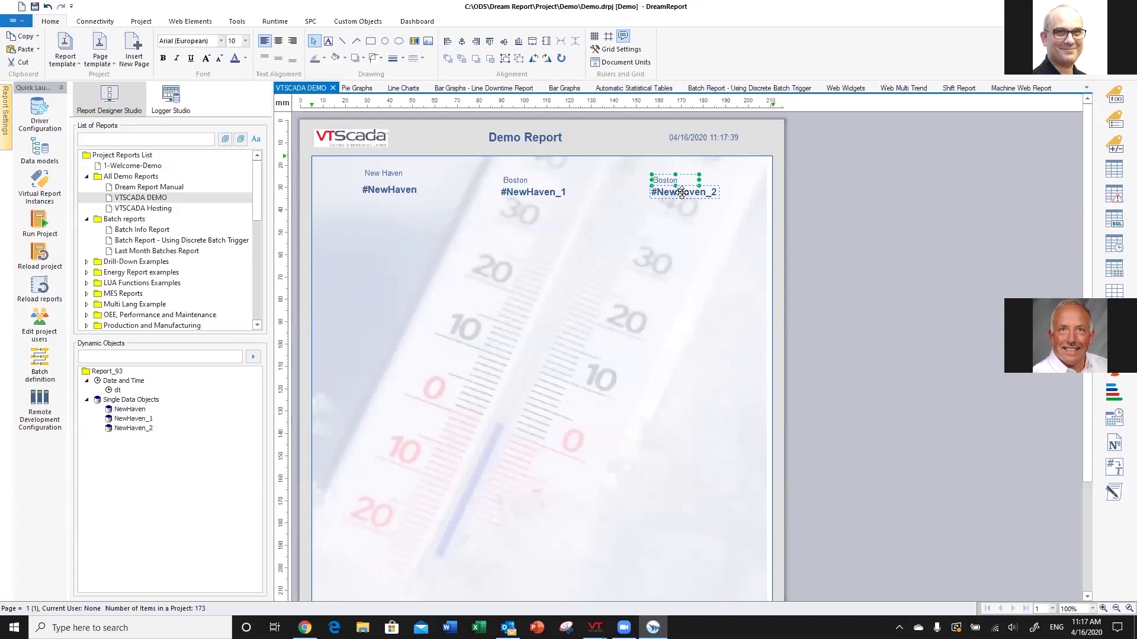
click(680, 199)
click(674, 183)
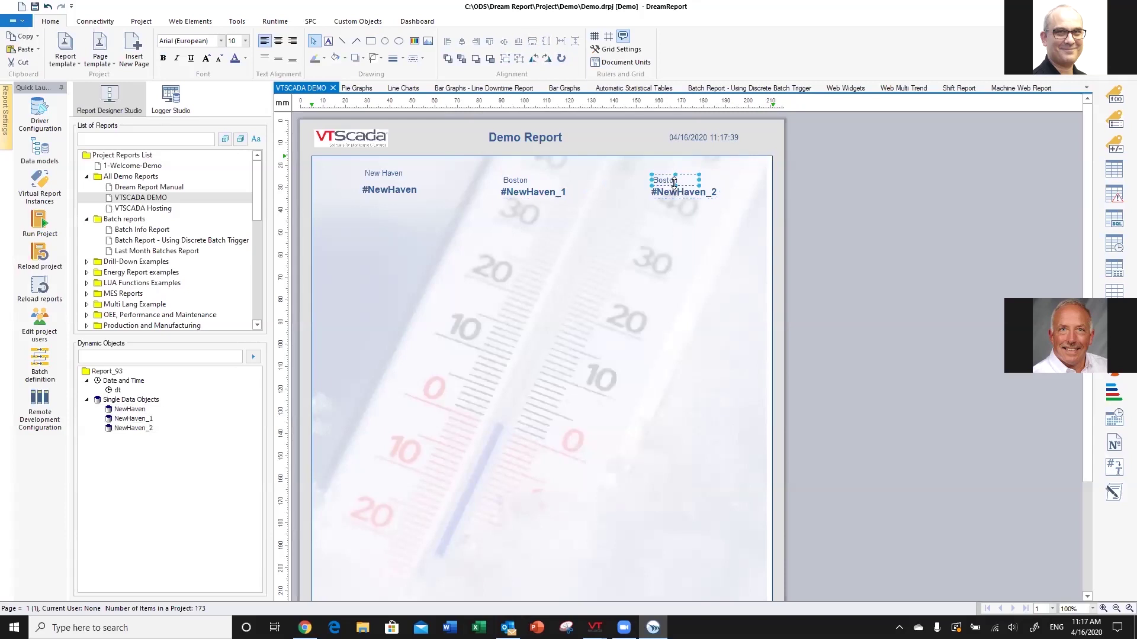
double_click(675, 182)
drag(679, 181, 629, 181)
text(Dallas)
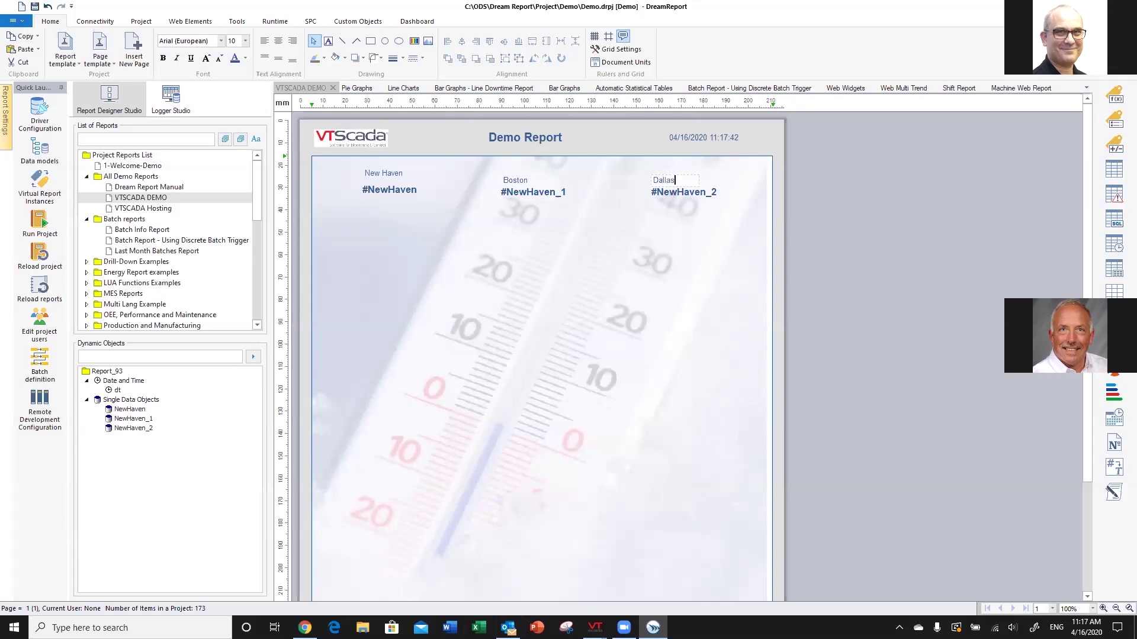
Set the item name of the data object below the Dallas label to City3/API_Driver/temp/Value
click(682, 190)
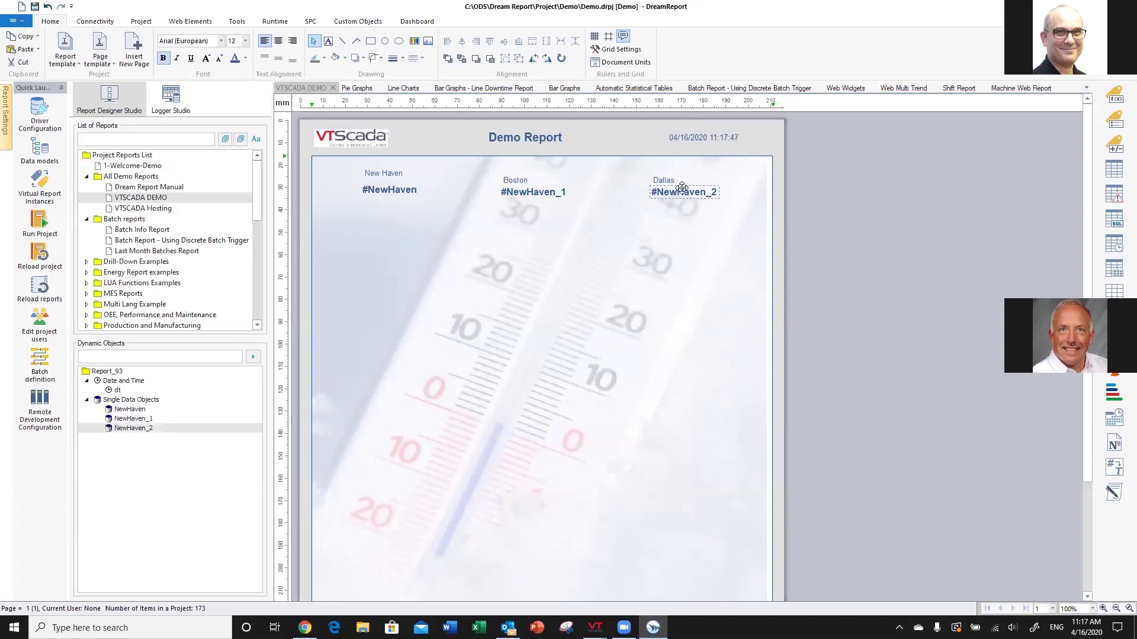
double_click(682, 188)
click(484, 289)
key(BackSpace)
text(3\API_Driver/temp/Value)
click(493, 494)
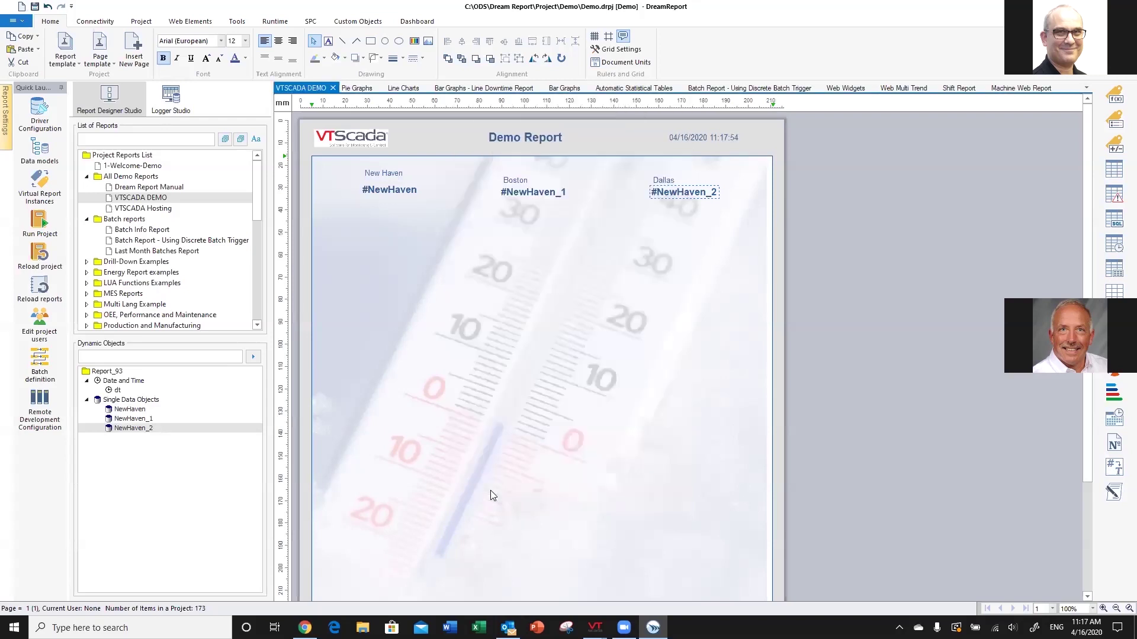
Align the New Haven, Boston and Dallas labels along their top edges and space them evenly across the page
click(556, 319)
drag(334, 171, 723, 190)
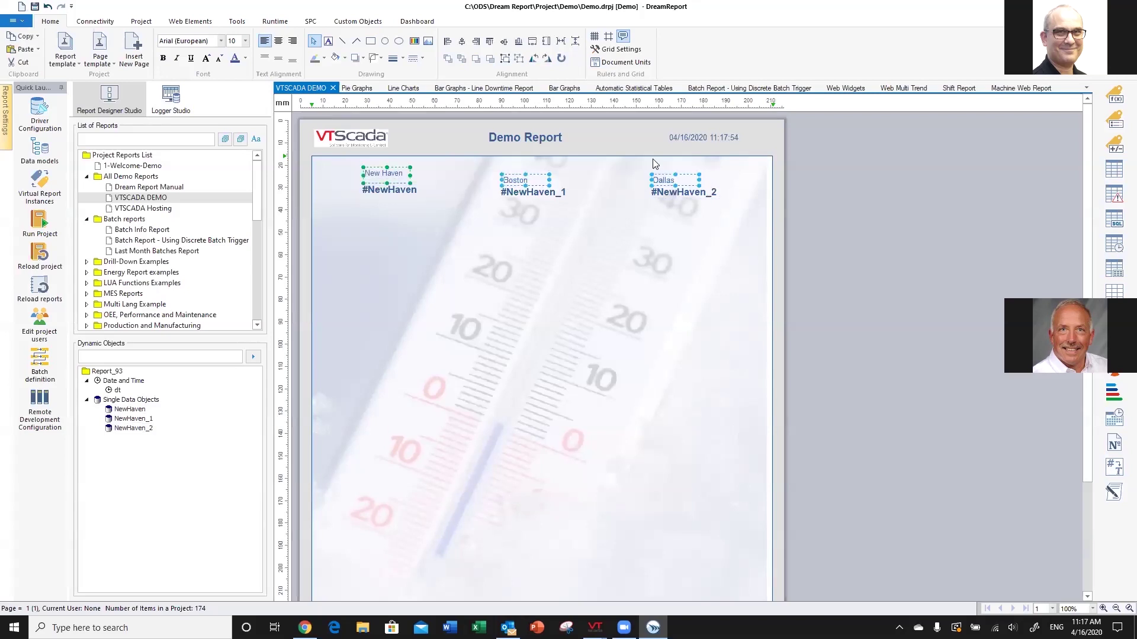
click(548, 43)
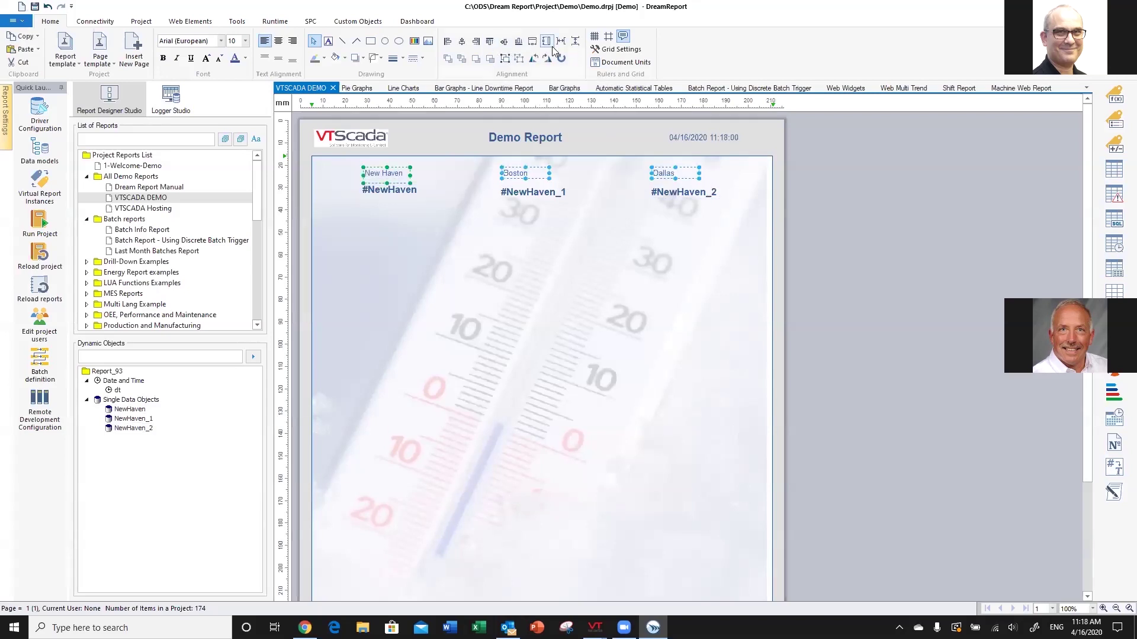
click(527, 250)
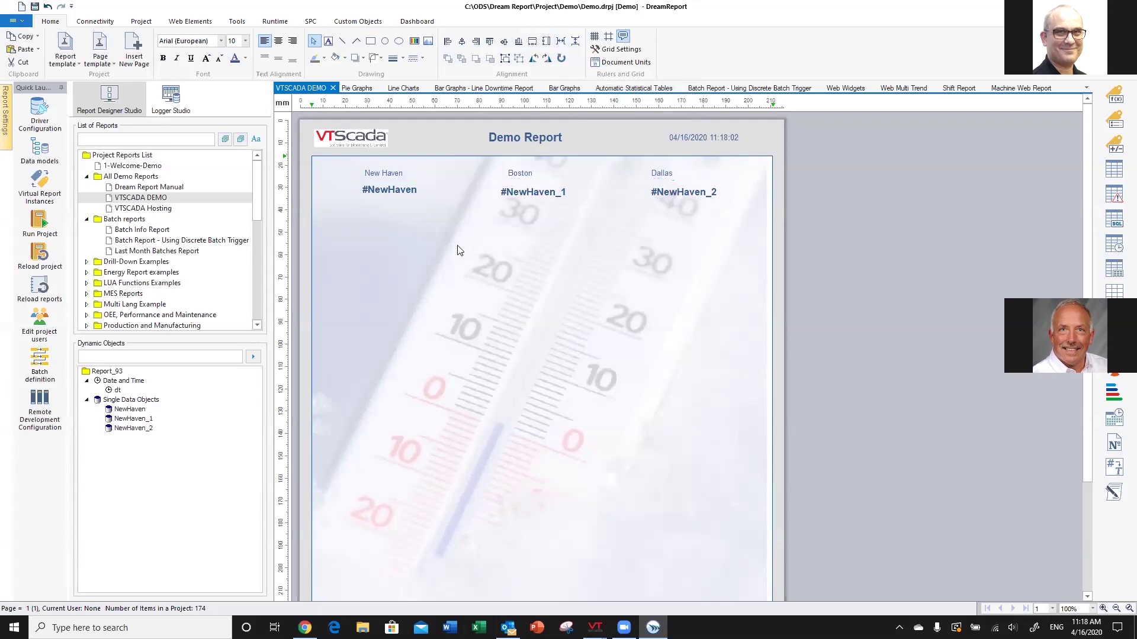
Align the three city data objects below the labels along their top edges
drag(339, 208, 722, 183)
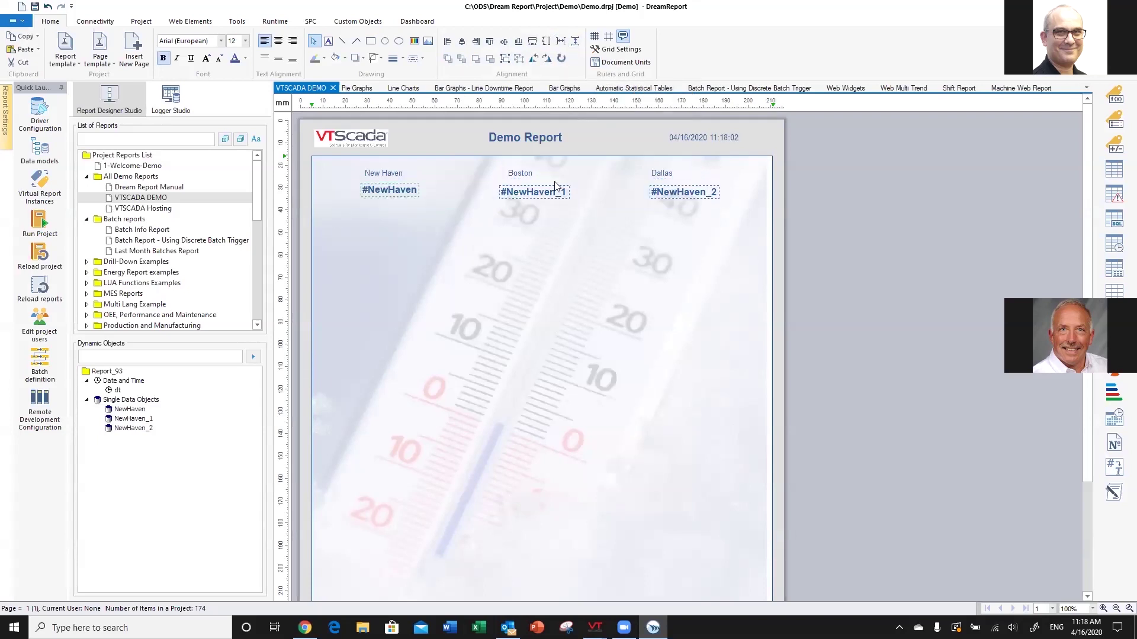
click(489, 42)
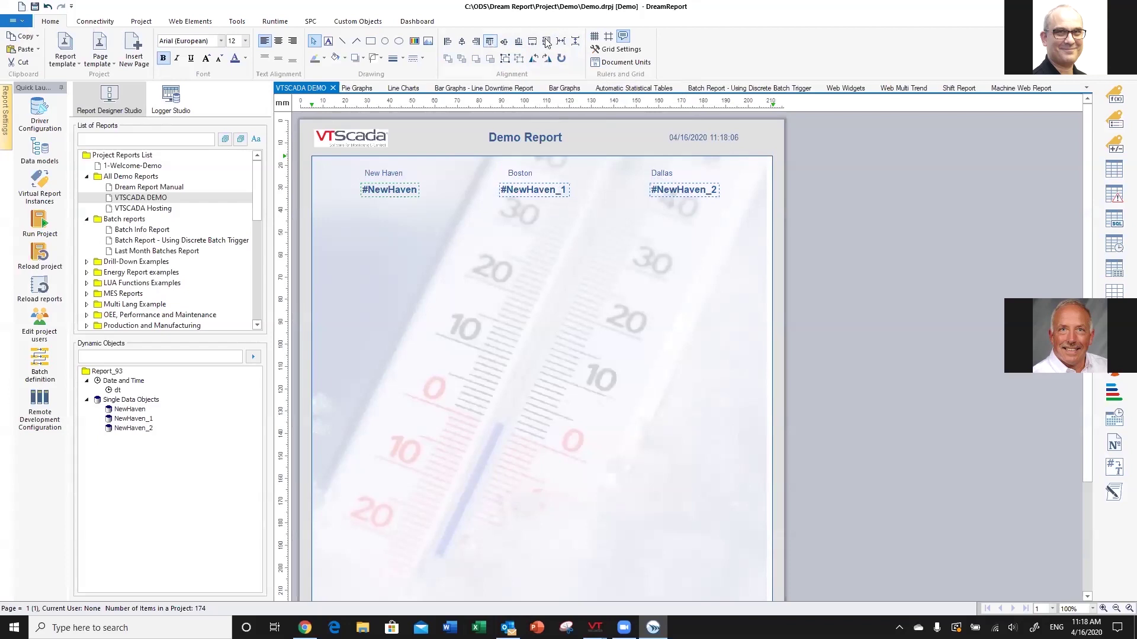
click(561, 328)
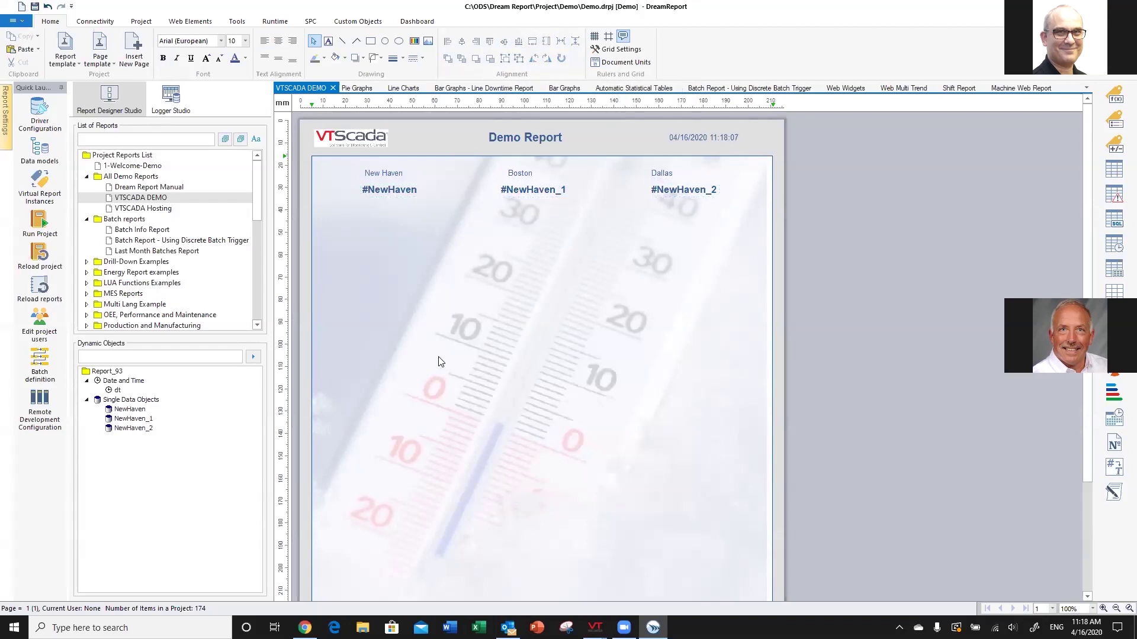
Save the changes to the Demo project and run it
click(40, 287)
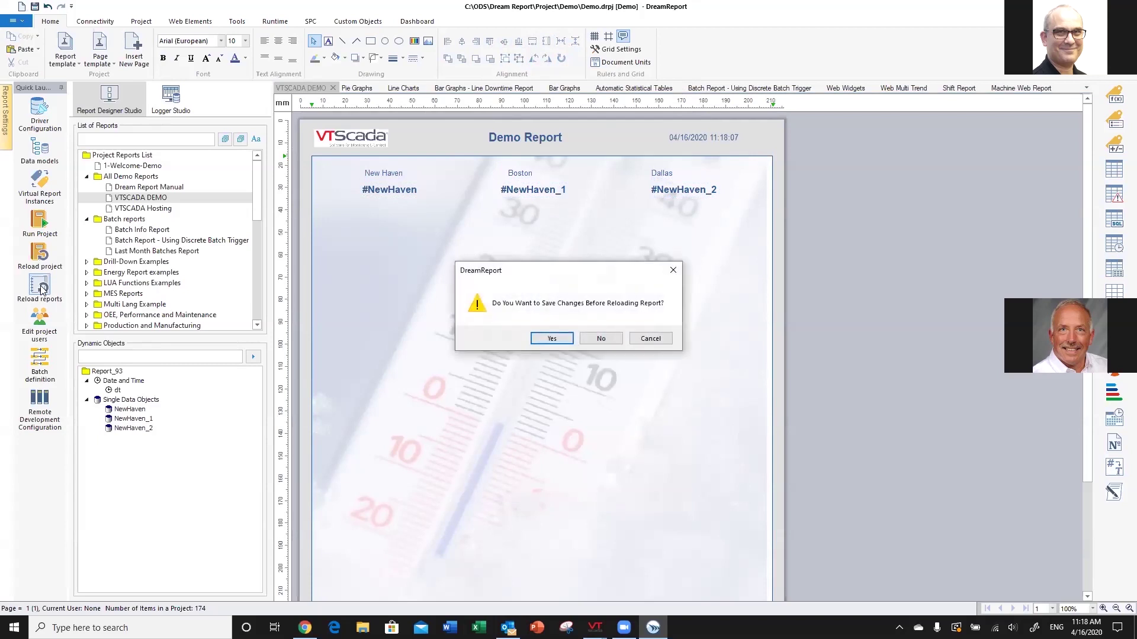
click(653, 340)
click(44, 224)
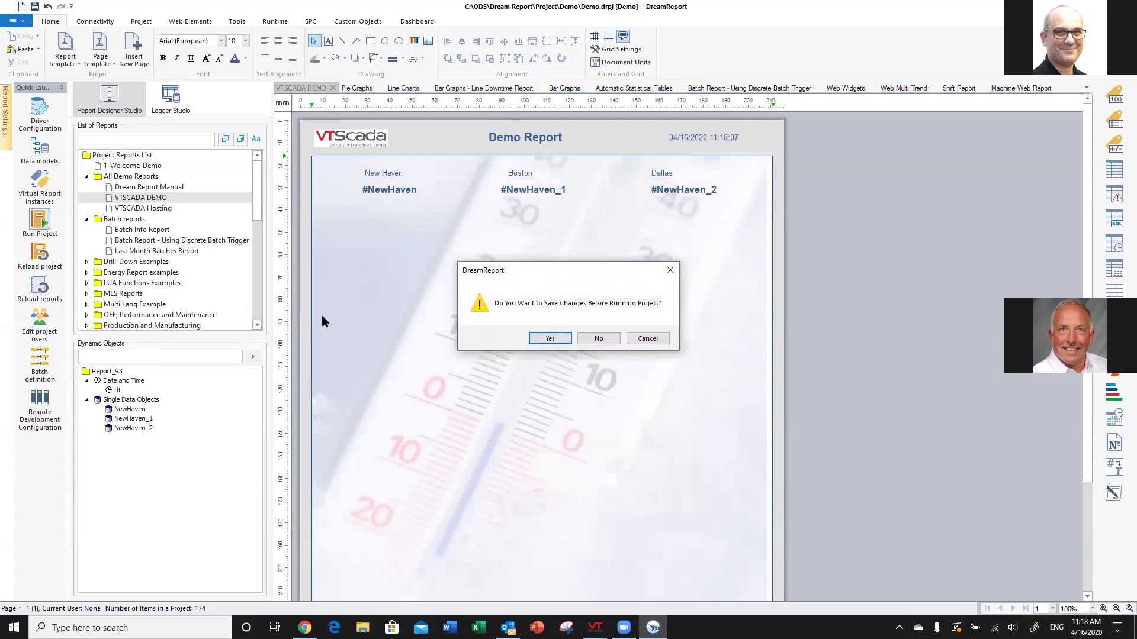
click(549, 339)
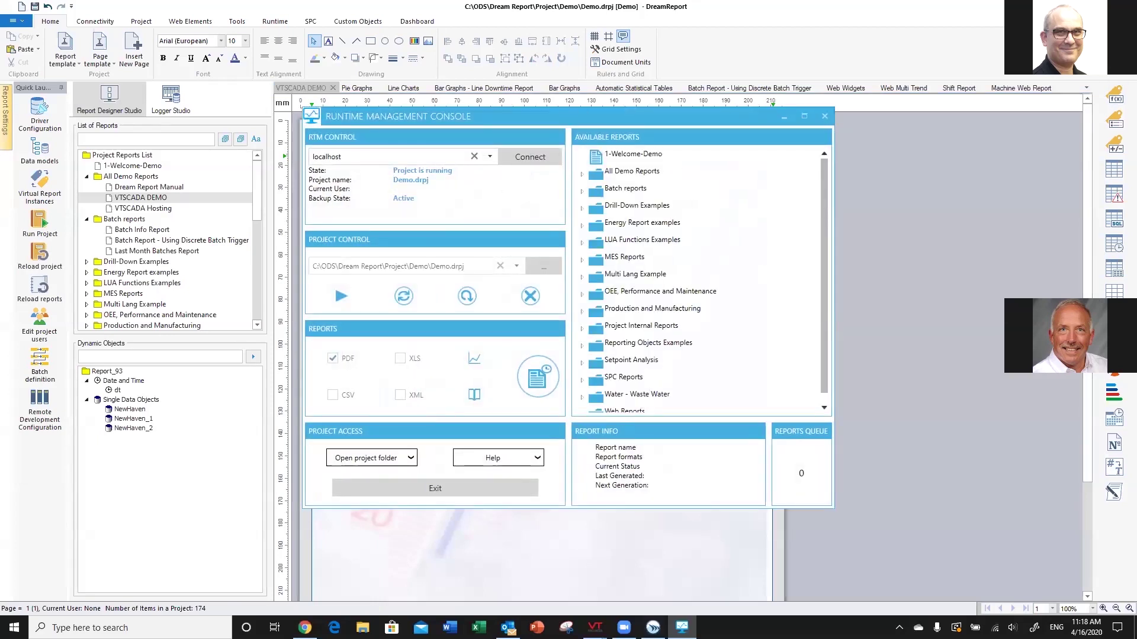
Minimize the report designer, WeatherApplication and VTScada Application Manager windows and reposition the Runtime Management Console on the desktop
key(super+Down)
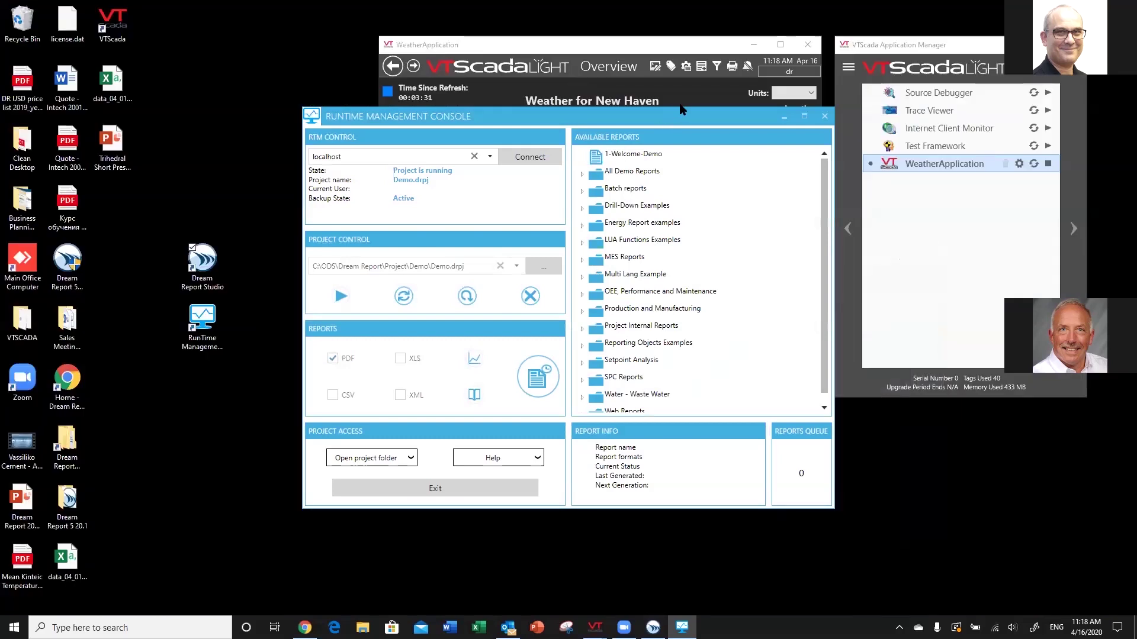
click(754, 45)
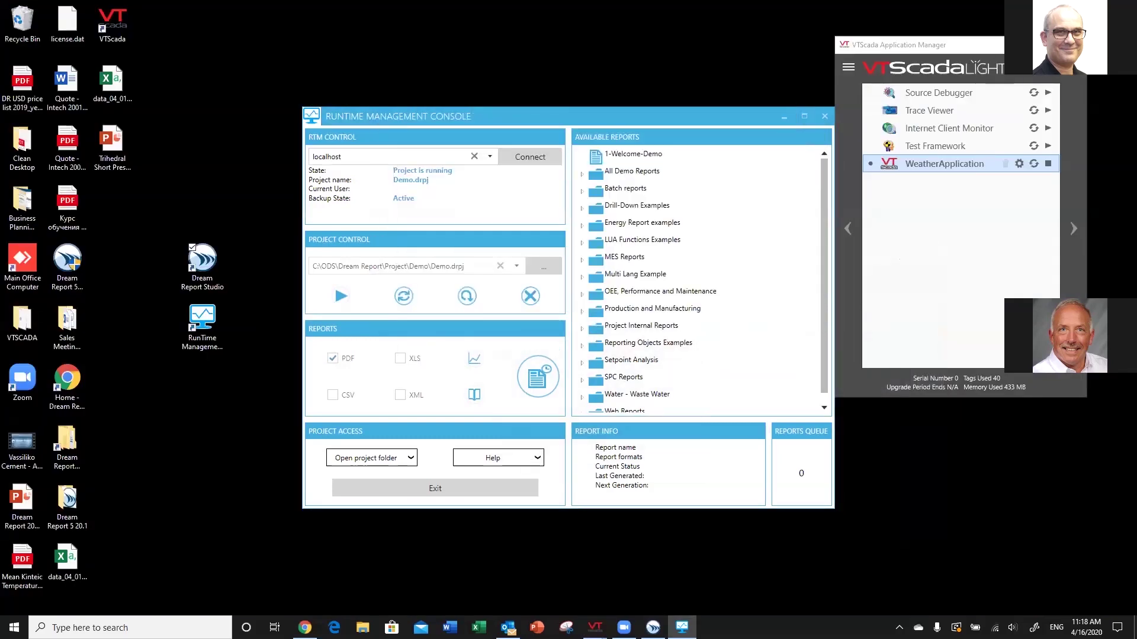
key(super+Down)
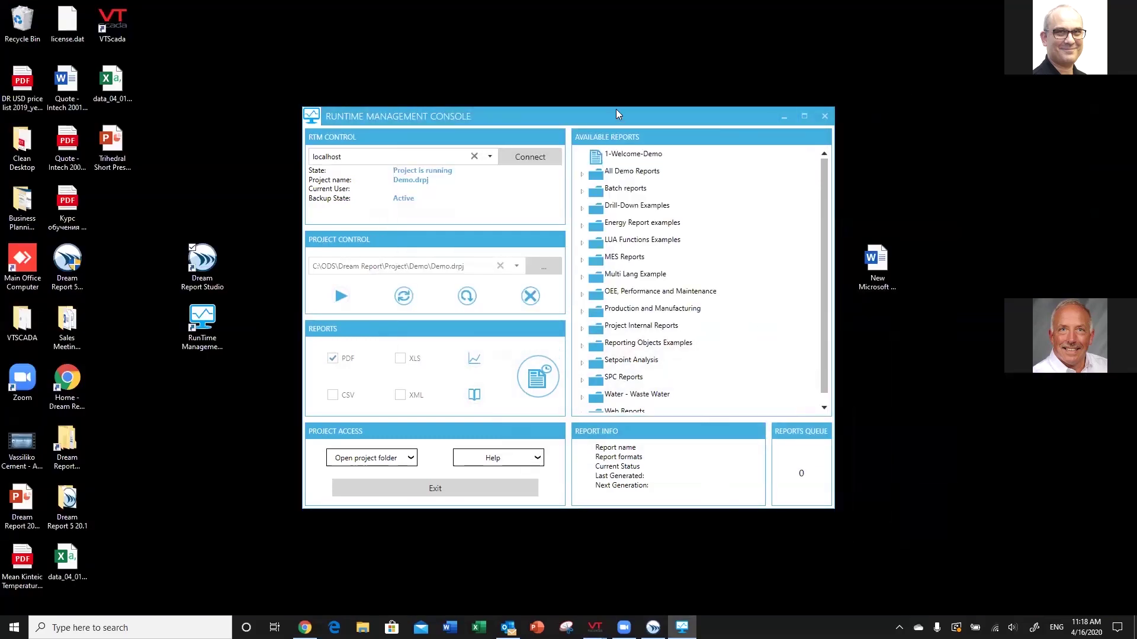
drag(616, 109, 594, 78)
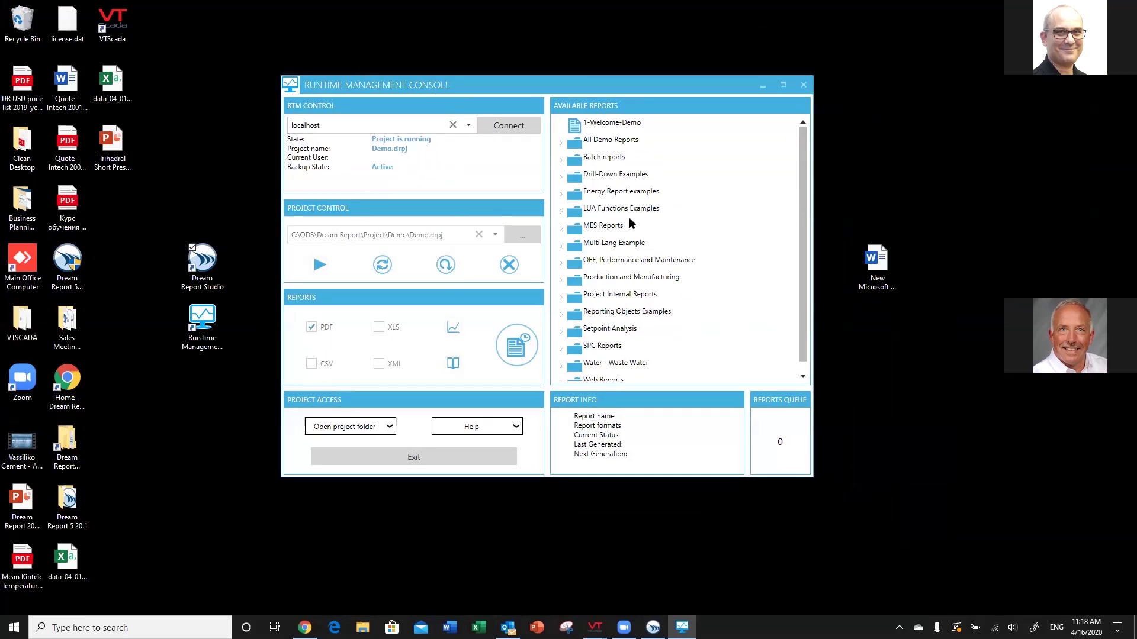
Generate the VTSCADA DEMO report from All Demo Reports, view its PDF and close it
click(560, 143)
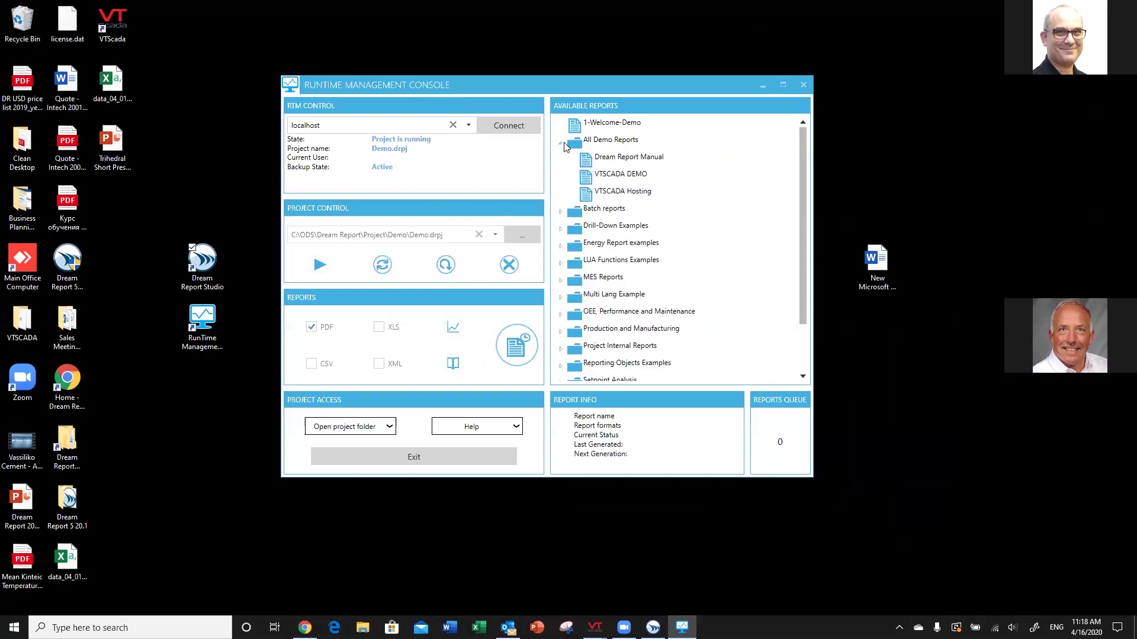
click(622, 178)
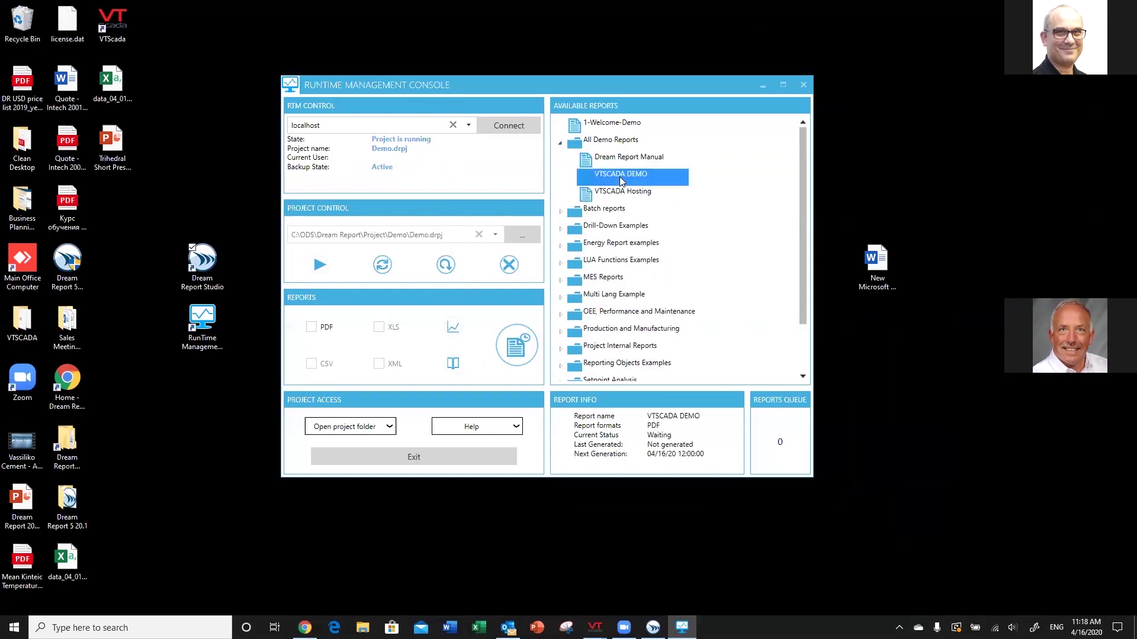
right_click(621, 178)
click(595, 181)
right_click(623, 177)
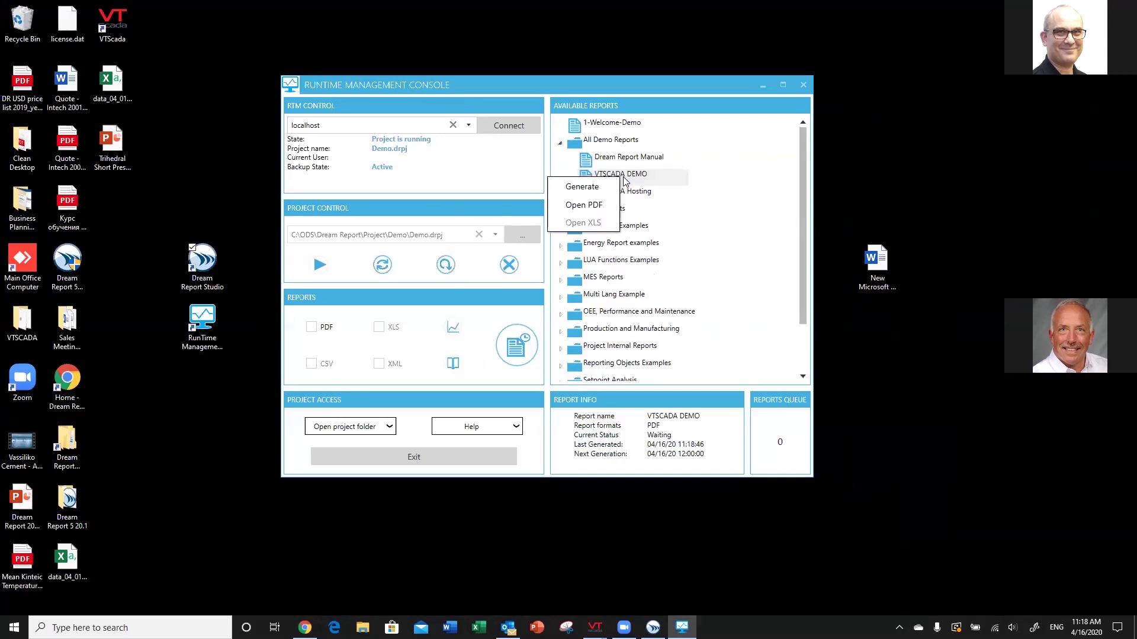
click(601, 205)
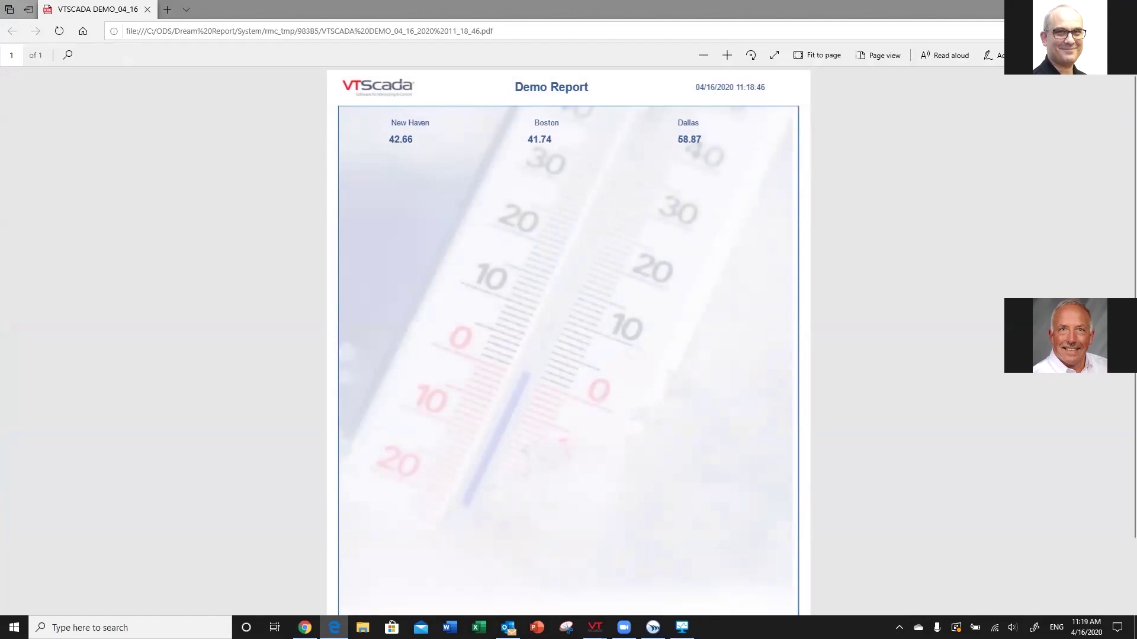
key(alt+F4)
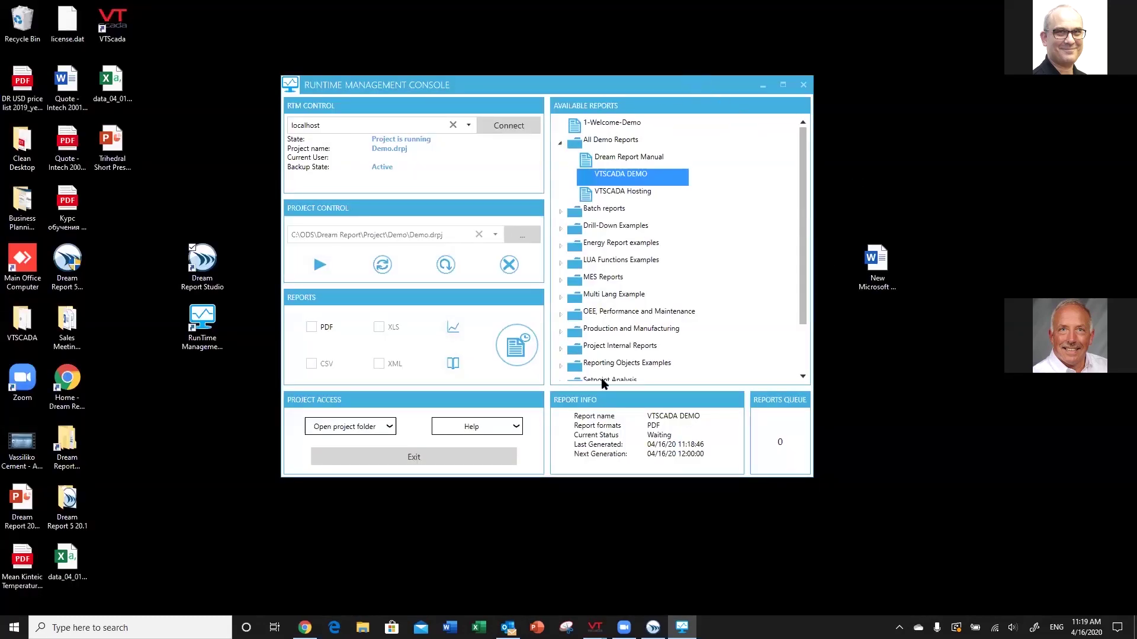
Switch back to Dream Report Studio and open the configuration of the VTStags data model
click(653, 627)
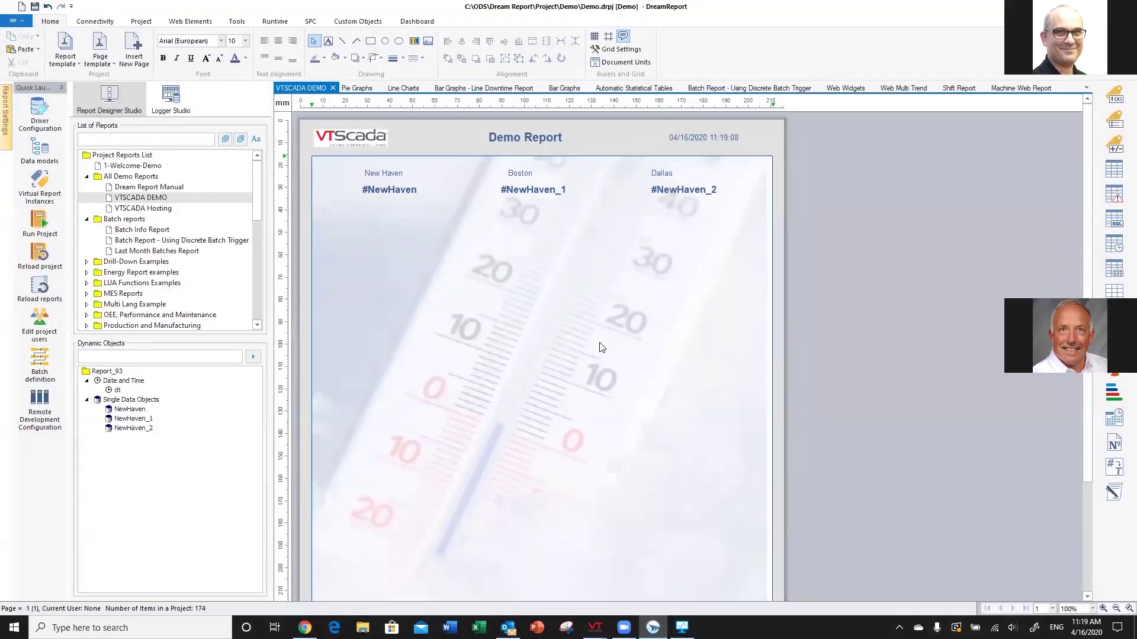
click(40, 148)
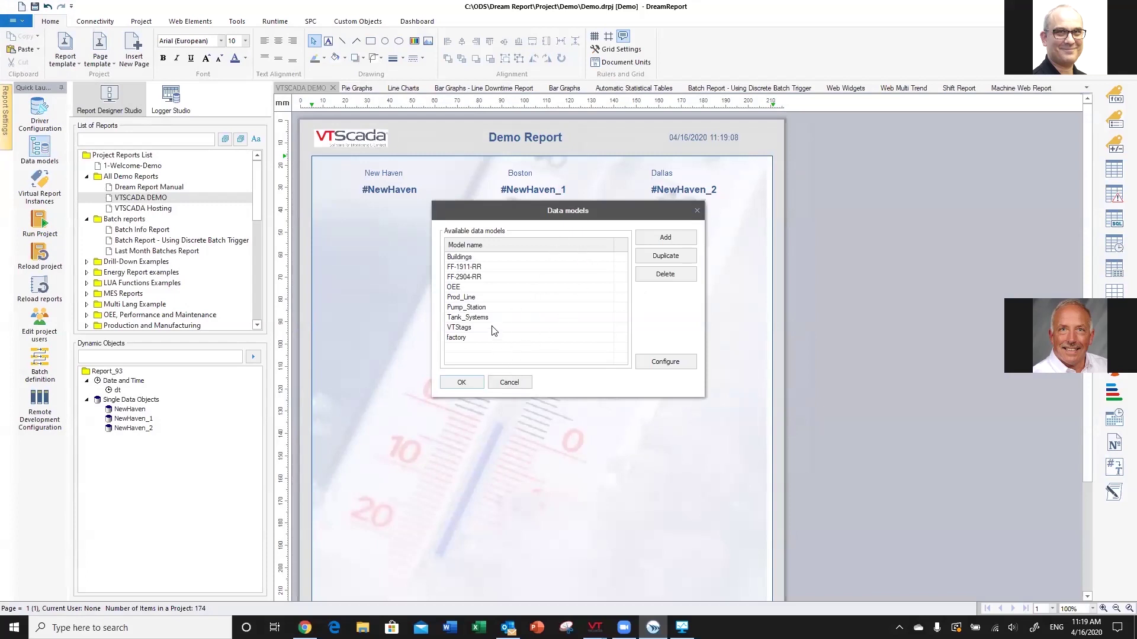
click(471, 328)
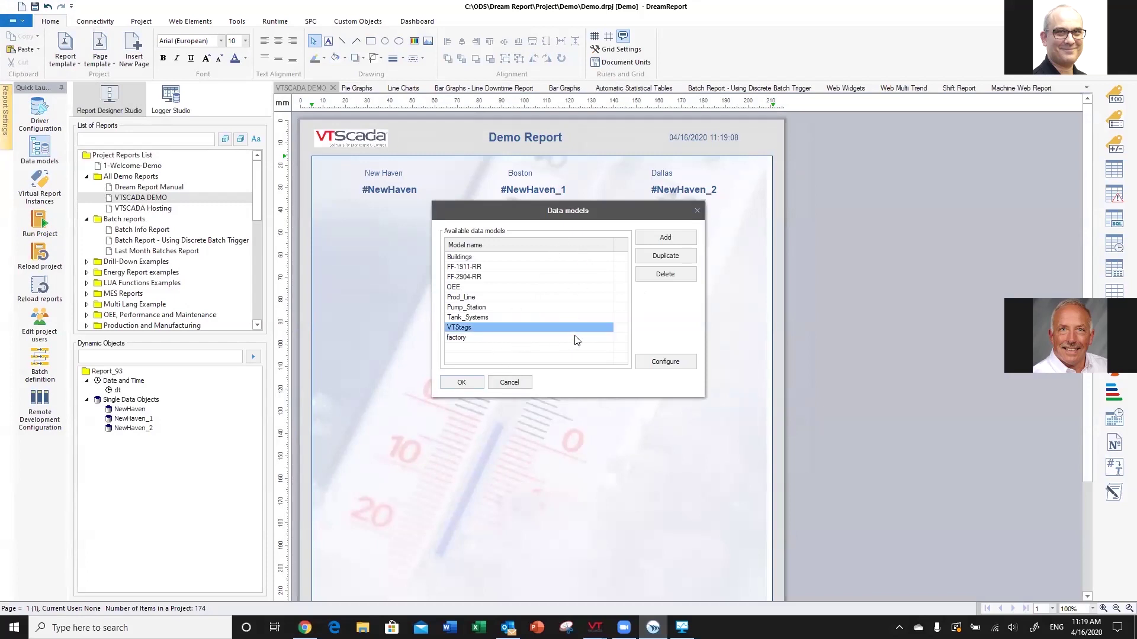
click(677, 362)
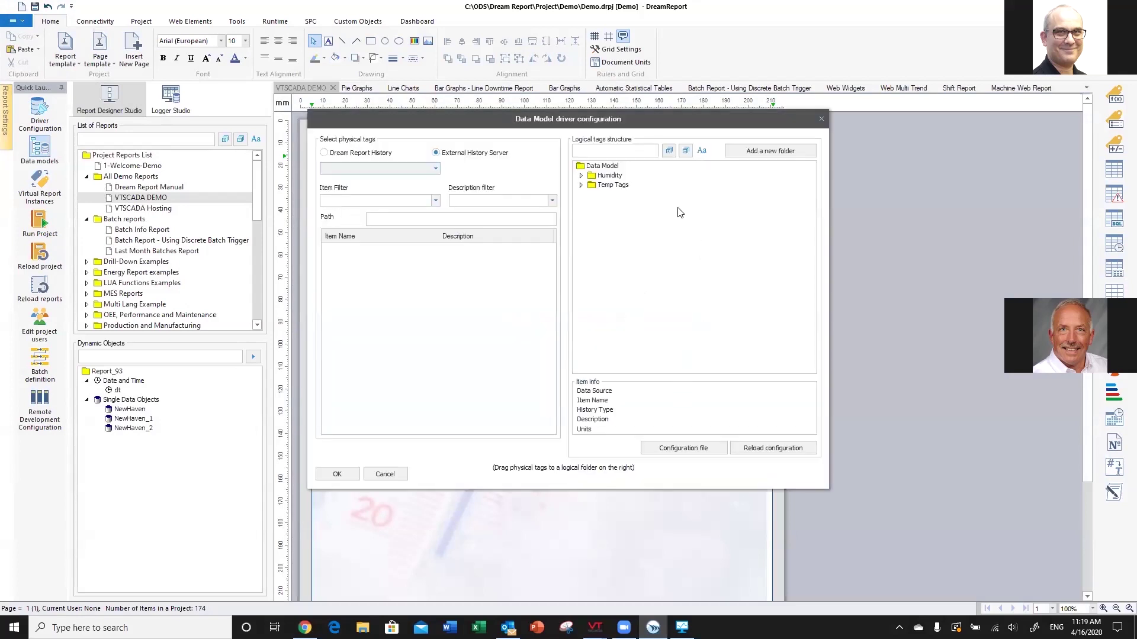
Expand the Humidity and Temp Tags folders and inspect the item info of the Boston humidity tag
click(581, 175)
click(582, 214)
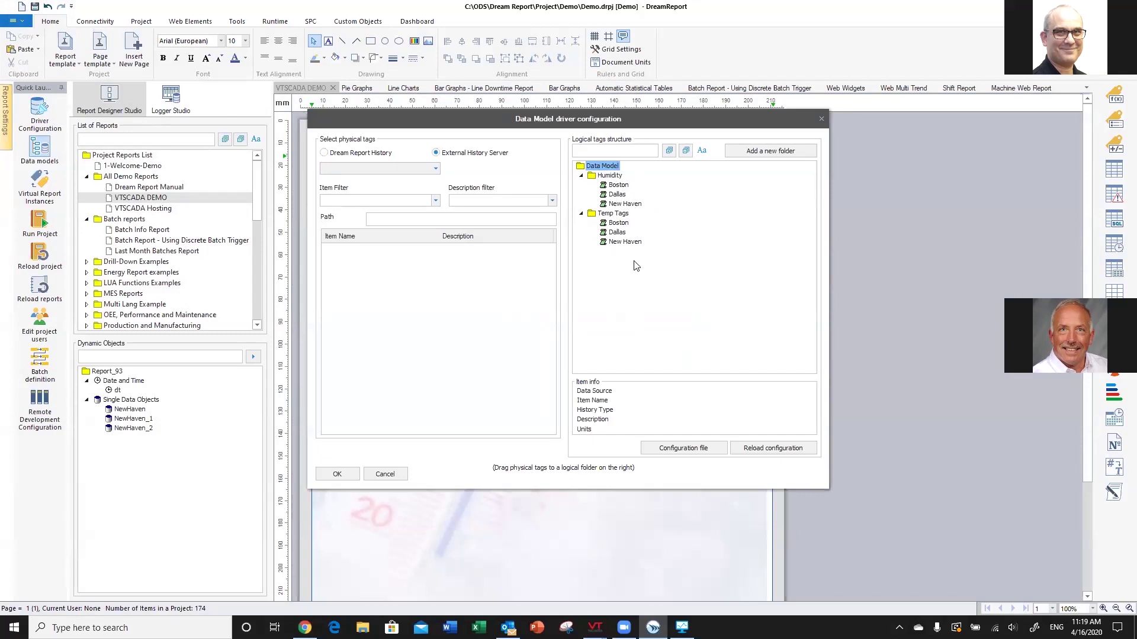
click(619, 185)
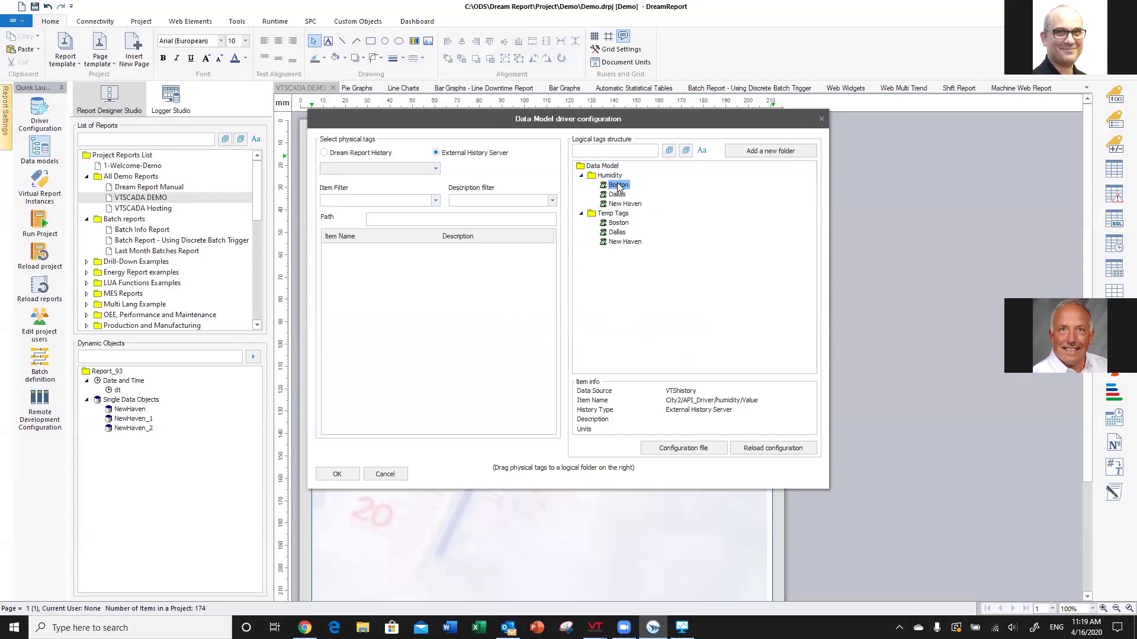
Add a new folder under the Data Model root and name it Wind Speed
click(589, 167)
click(751, 152)
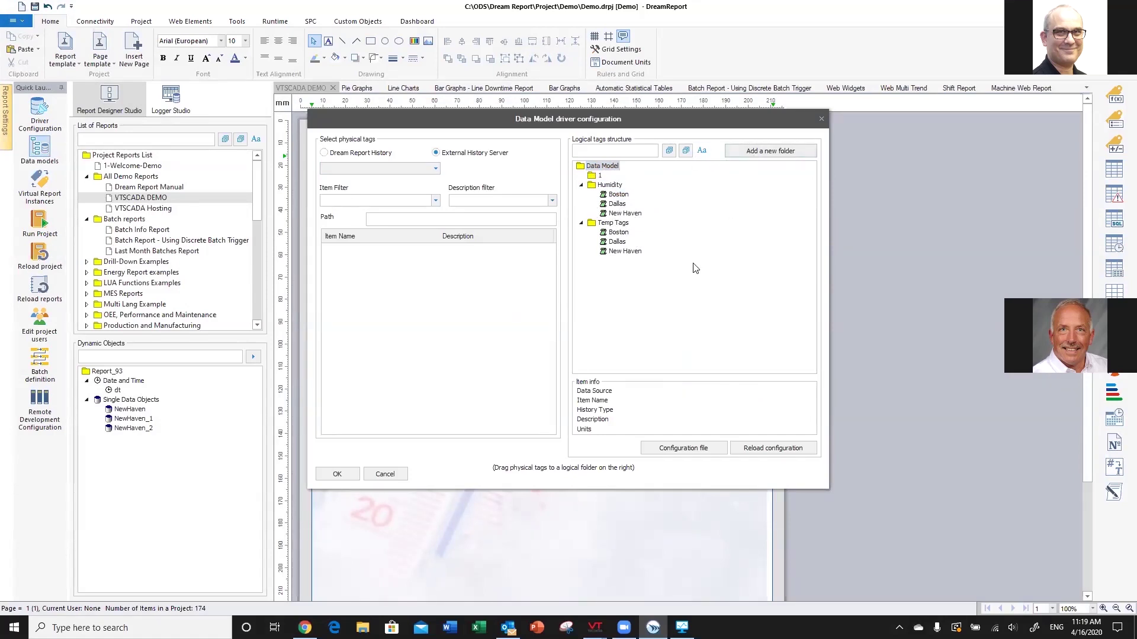
click(601, 176)
click(601, 176)
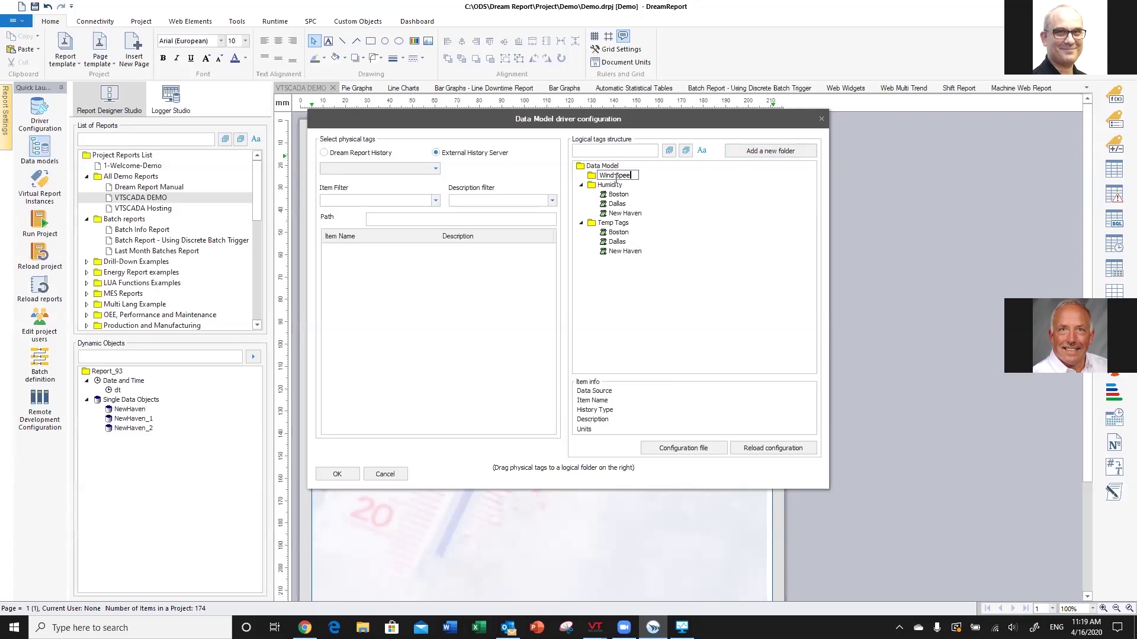
click(691, 279)
Add the City1/API_Driver/windSpeed/Value tag from the VTShistory external history server to the Wind Speed folder
click(436, 169)
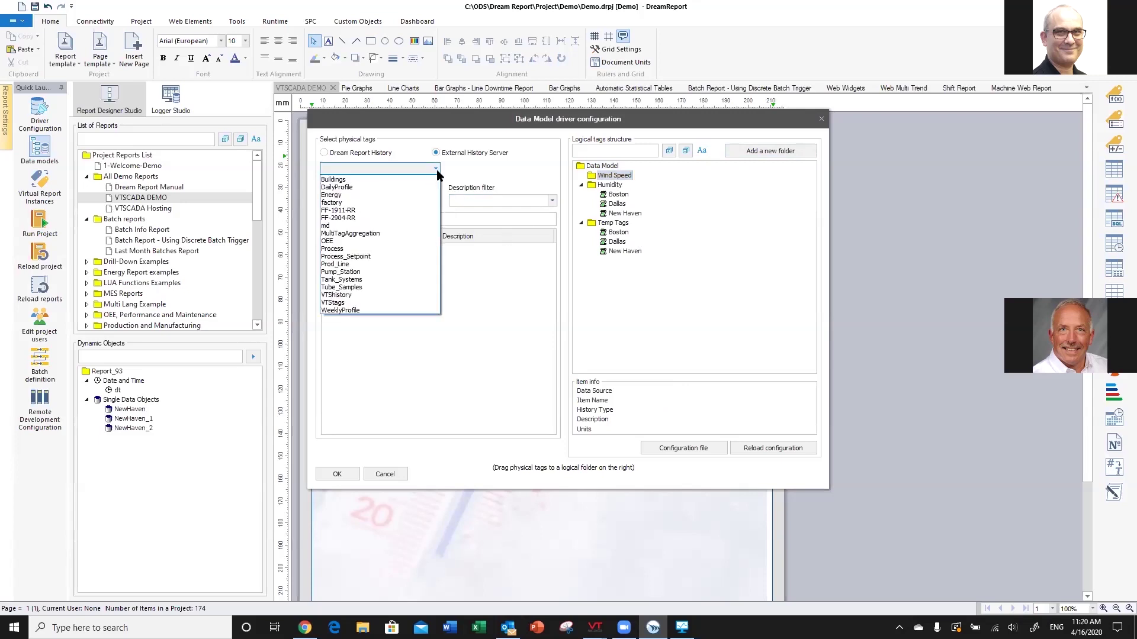
click(381, 296)
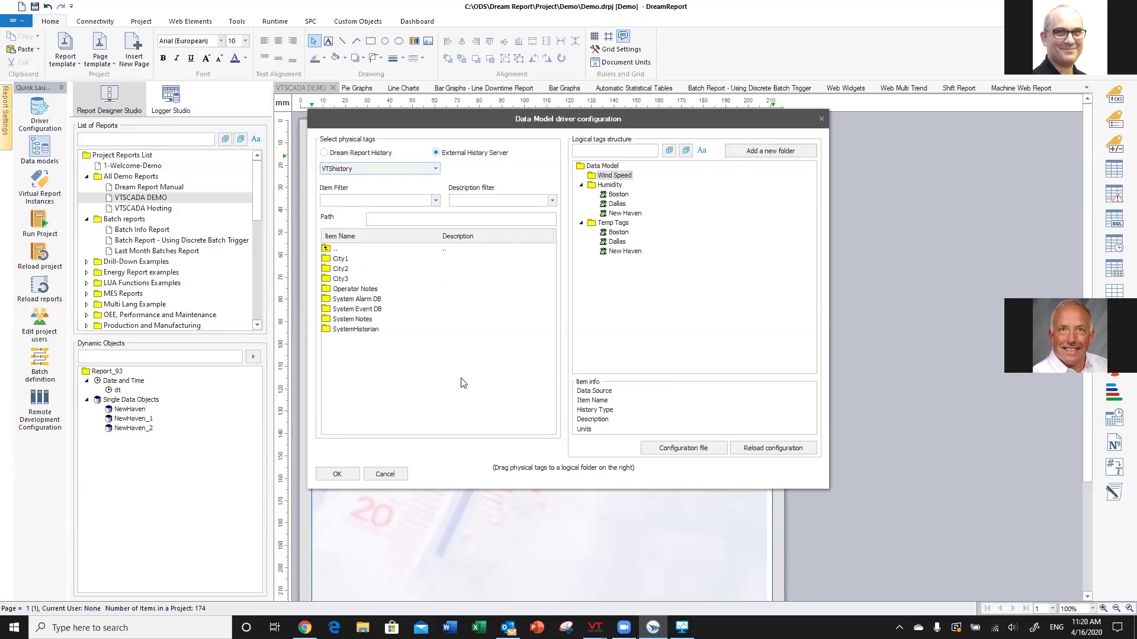
double_click(343, 259)
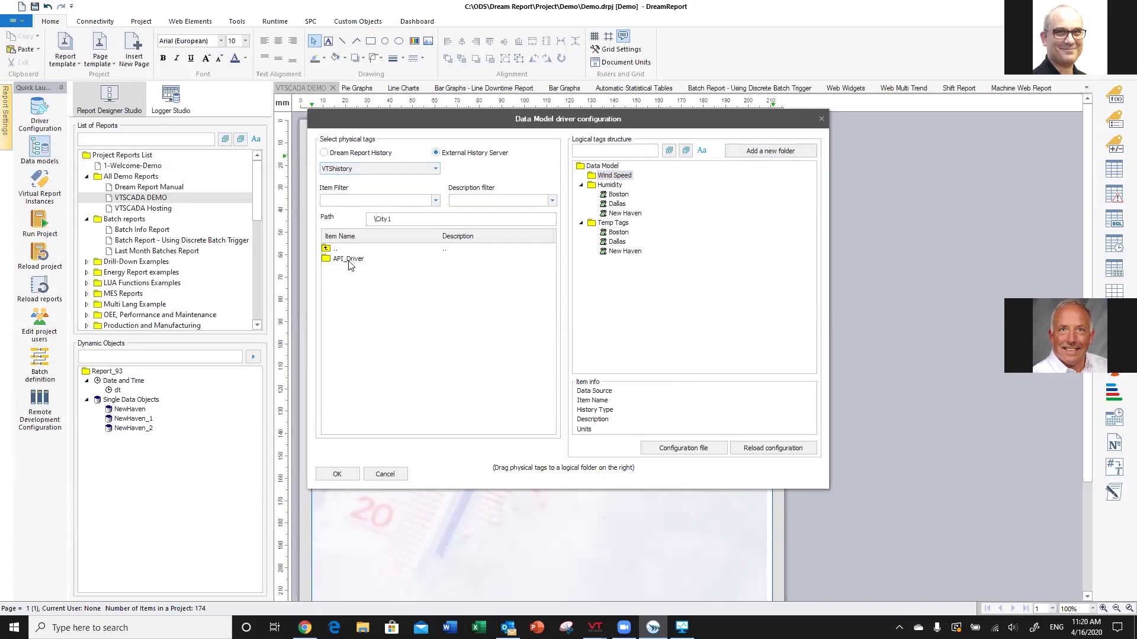
double_click(349, 259)
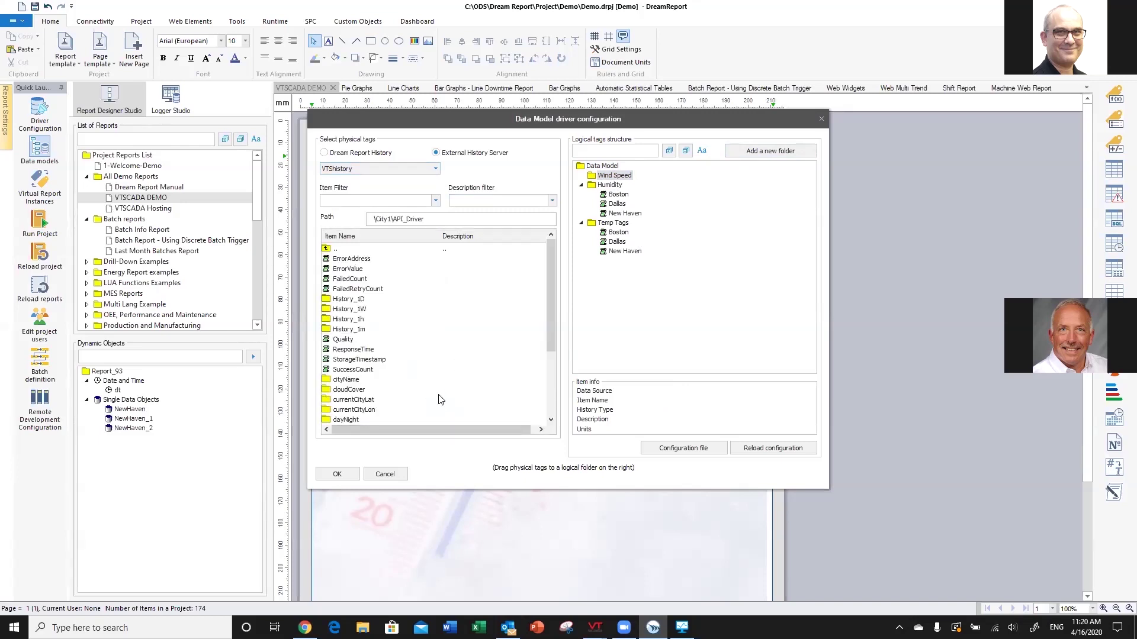
scroll(443, 397, down, 3)
double_click(358, 421)
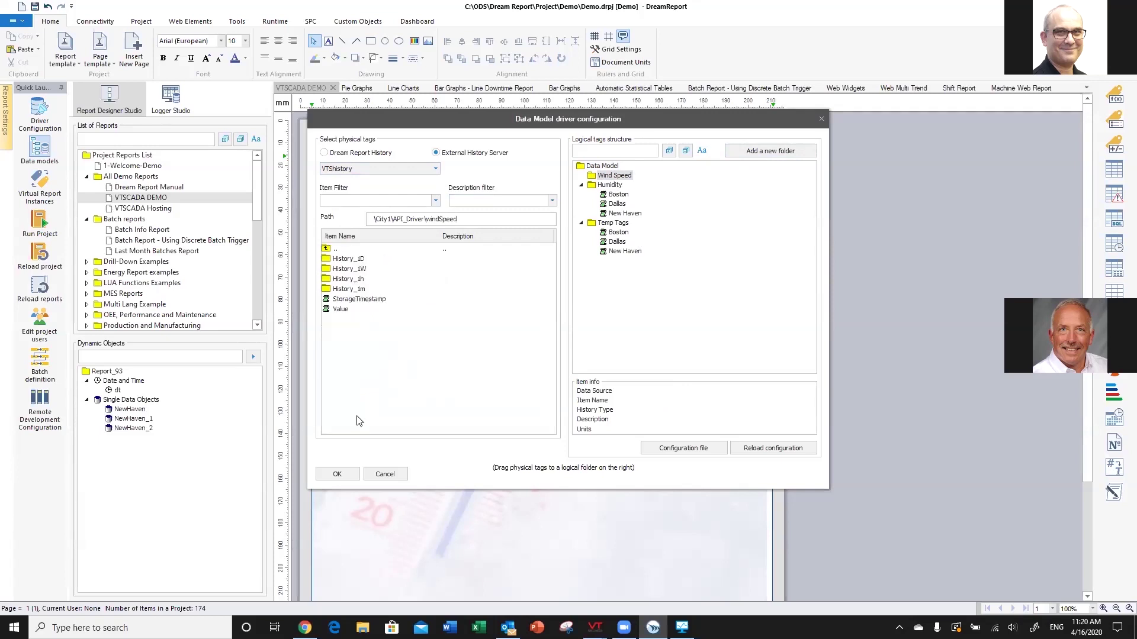
drag(343, 310, 625, 178)
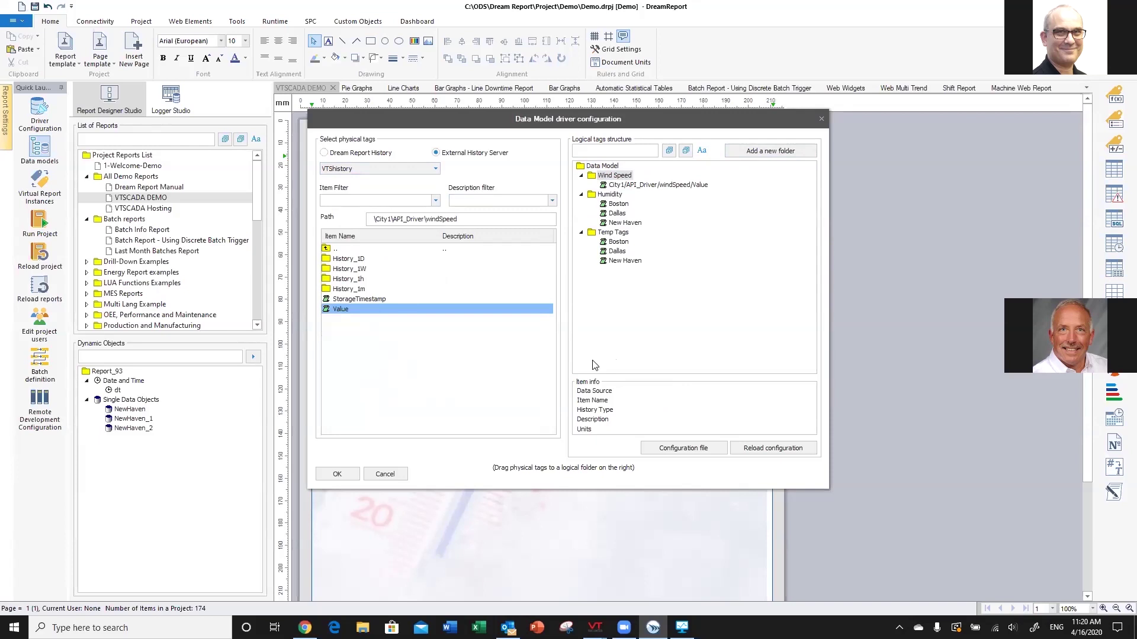
Add the City2/API_Driver/windSpeed/Value tag to the Wind Speed folder
double_click(327, 249)
double_click(329, 250)
double_click(327, 250)
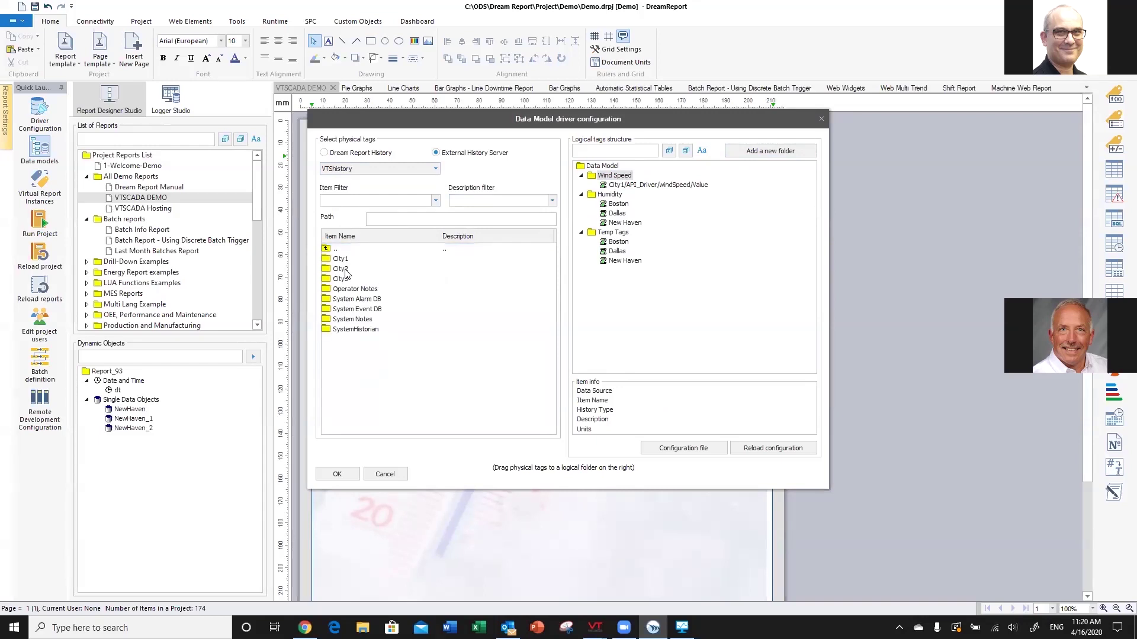
double_click(346, 272)
double_click(354, 261)
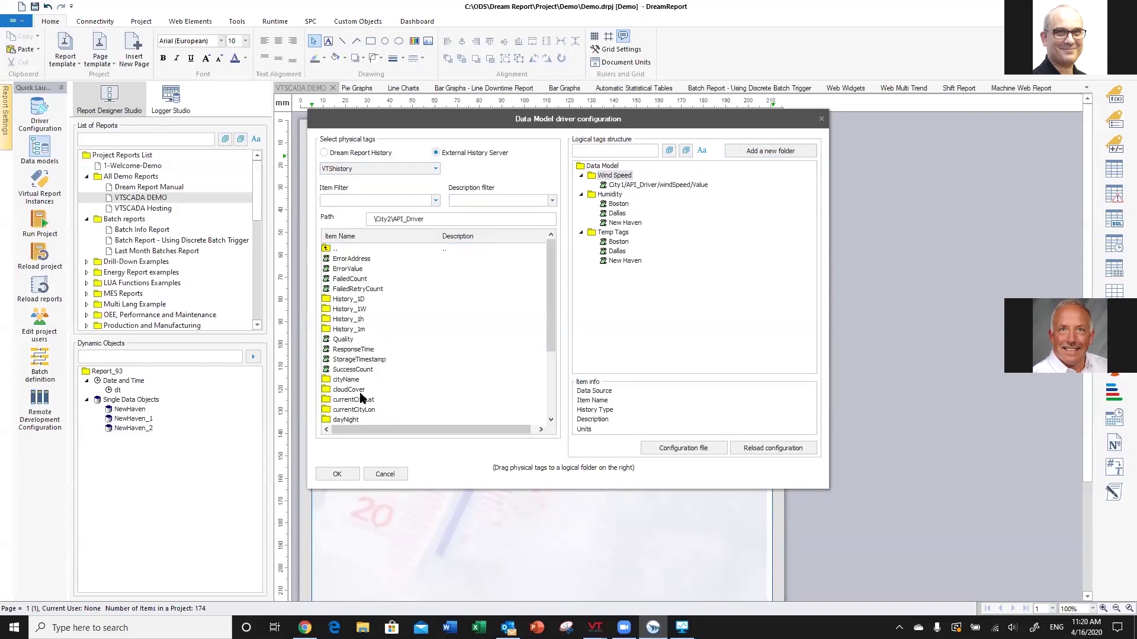
scroll(363, 399, down, 5)
double_click(355, 422)
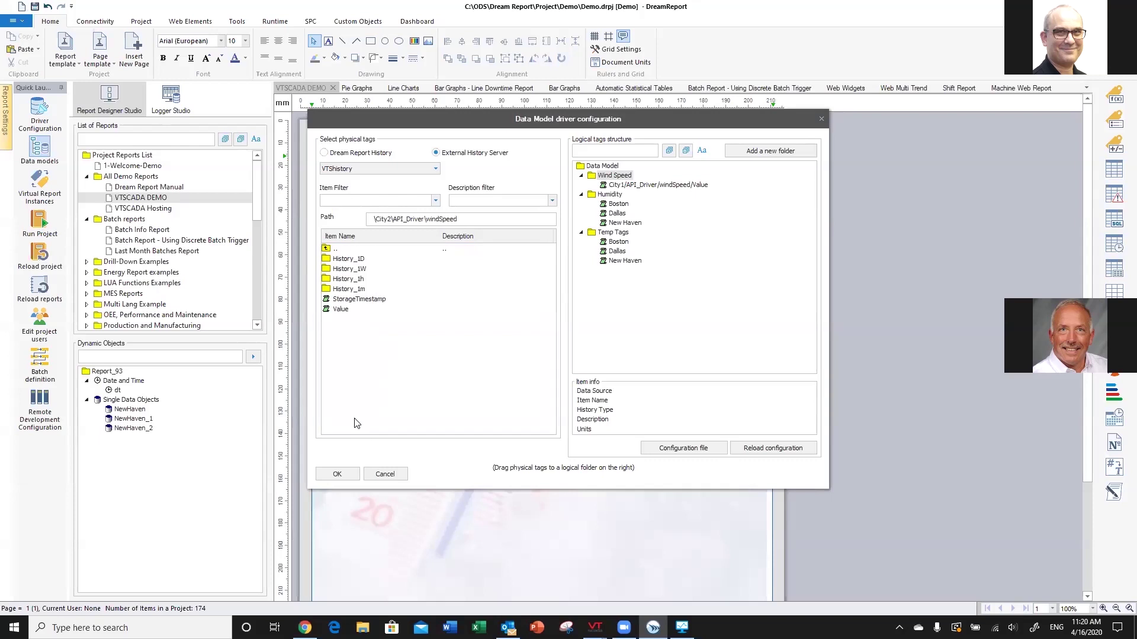
drag(343, 311, 614, 173)
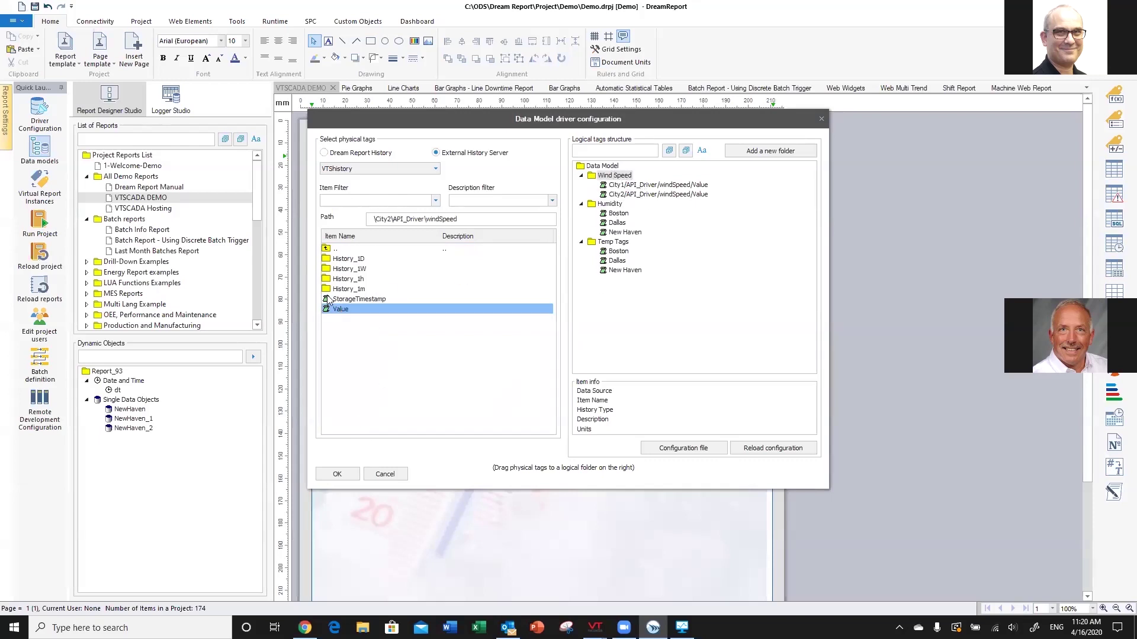
Add the City3/API_Driver/windSpeed/Value tag to the Wind Speed folder
double_click(329, 252)
double_click(329, 251)
double_click(329, 251)
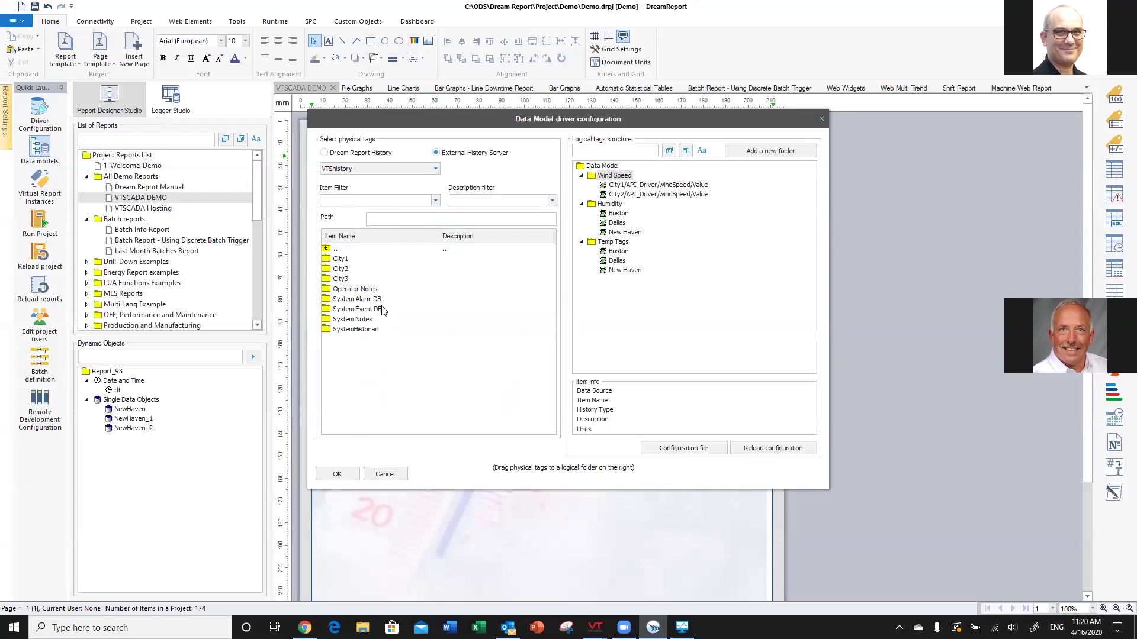
double_click(340, 279)
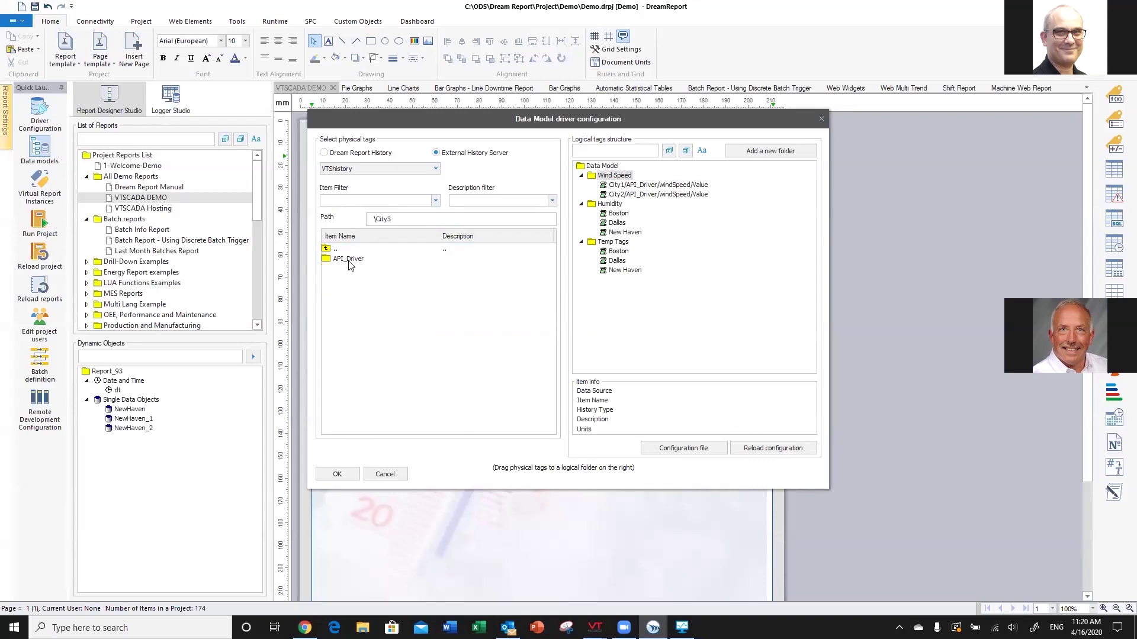
double_click(349, 261)
scroll(373, 384, down, 3)
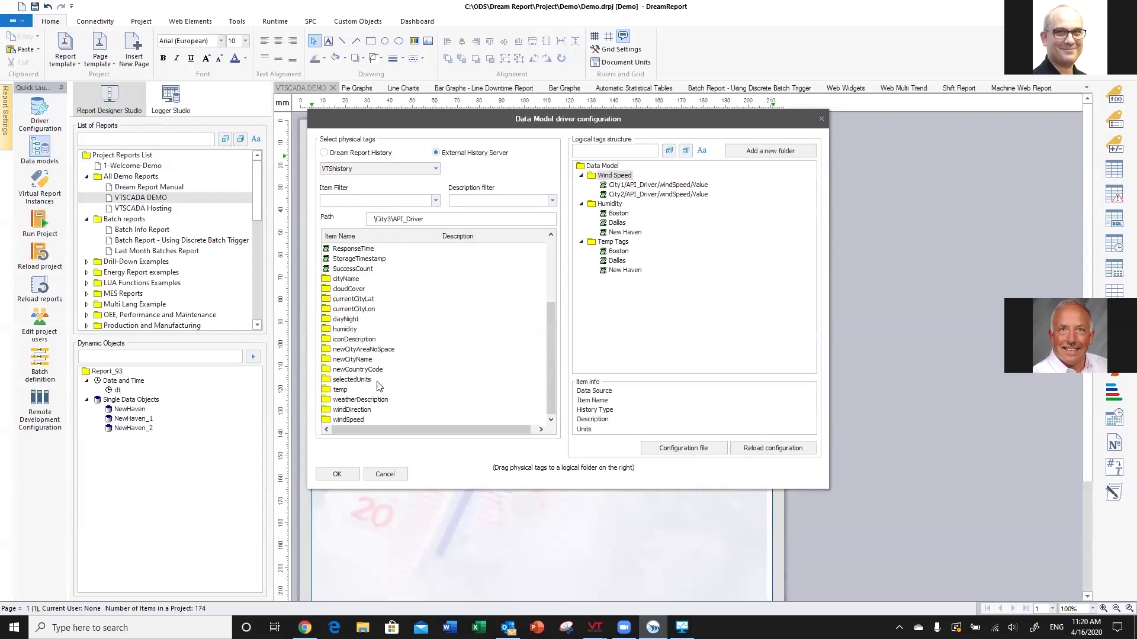
double_click(355, 420)
drag(342, 310, 625, 178)
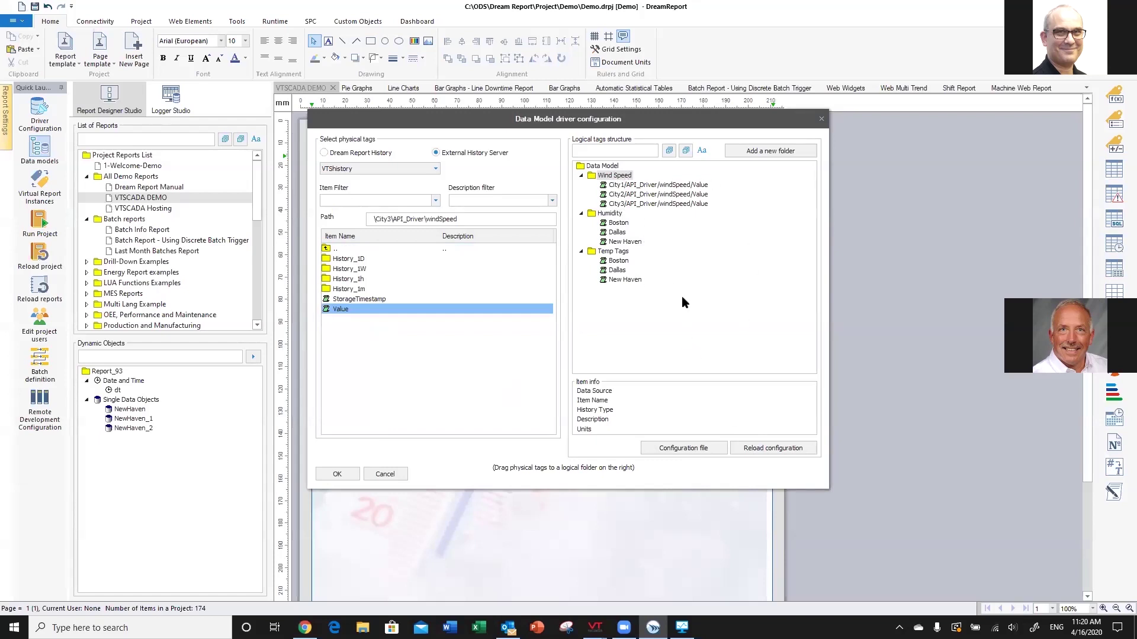
Rename the City1 wind speed tag in the Wind Speed folder as New Haven
click(657, 186)
click(657, 185)
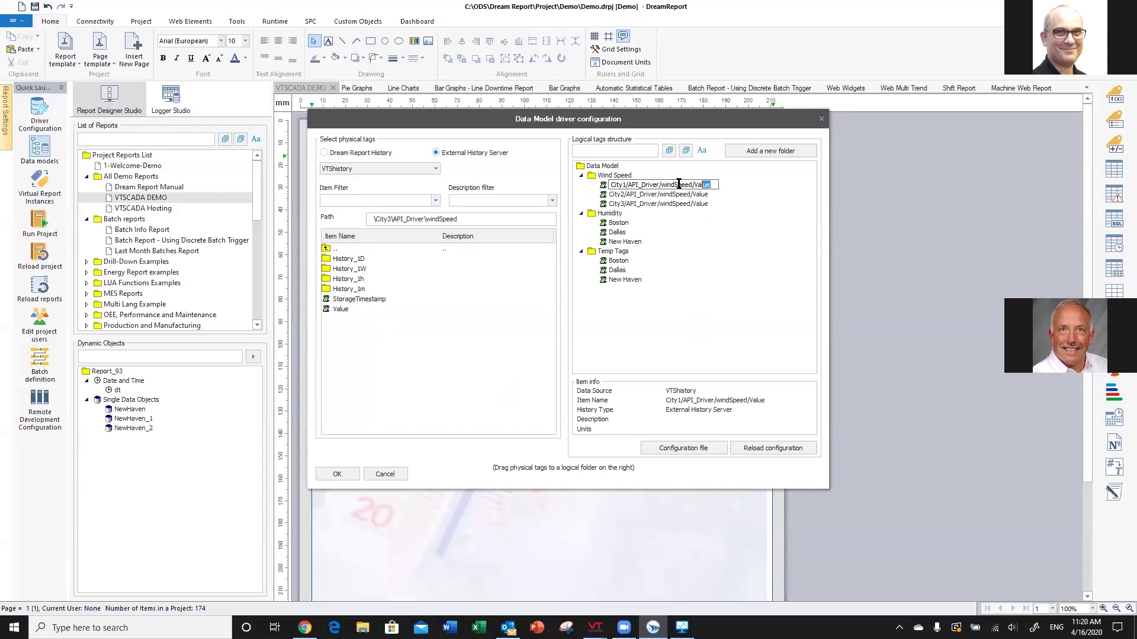
drag(709, 185, 604, 185)
text(New Haven)
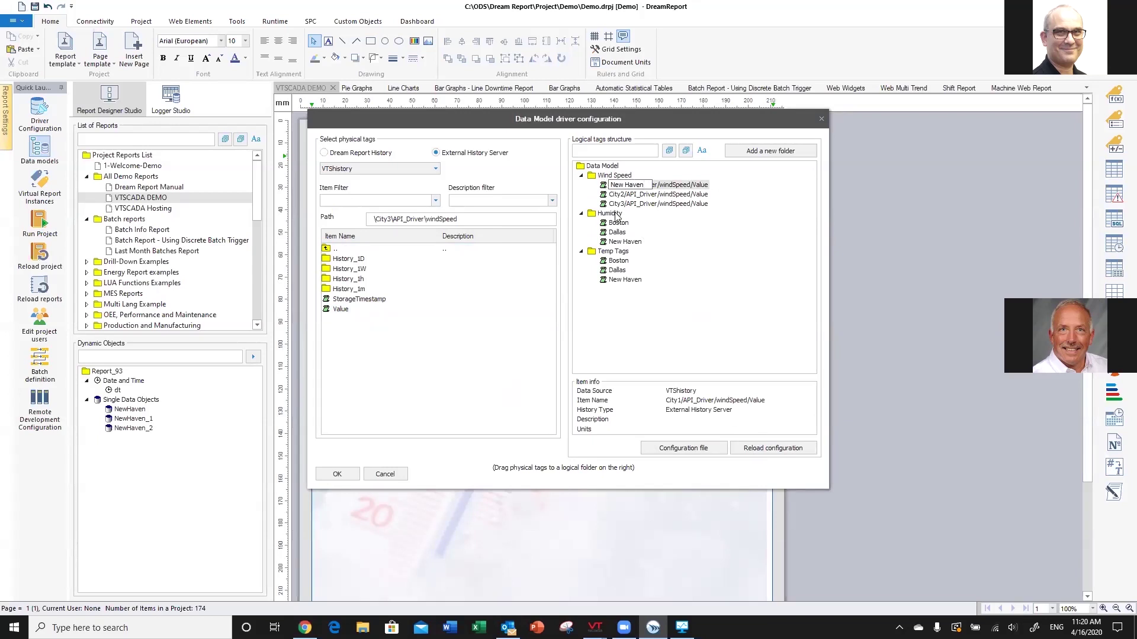
key(Return)
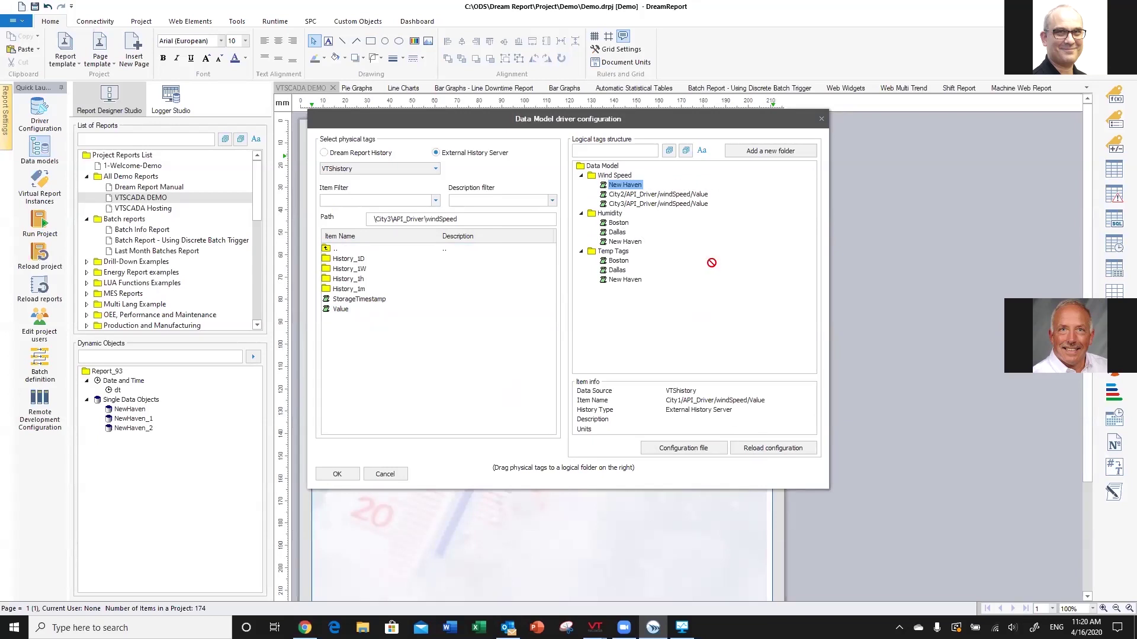
Rename the City2 wind speed tag in the Wind Speed folder as Boston
click(631, 195)
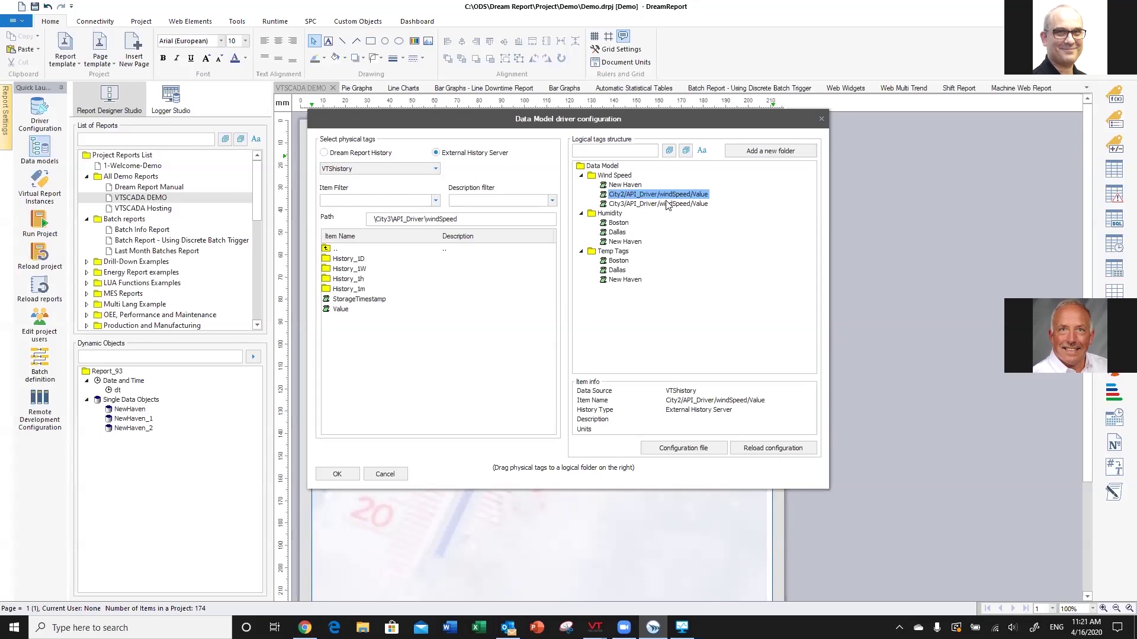
click(689, 194)
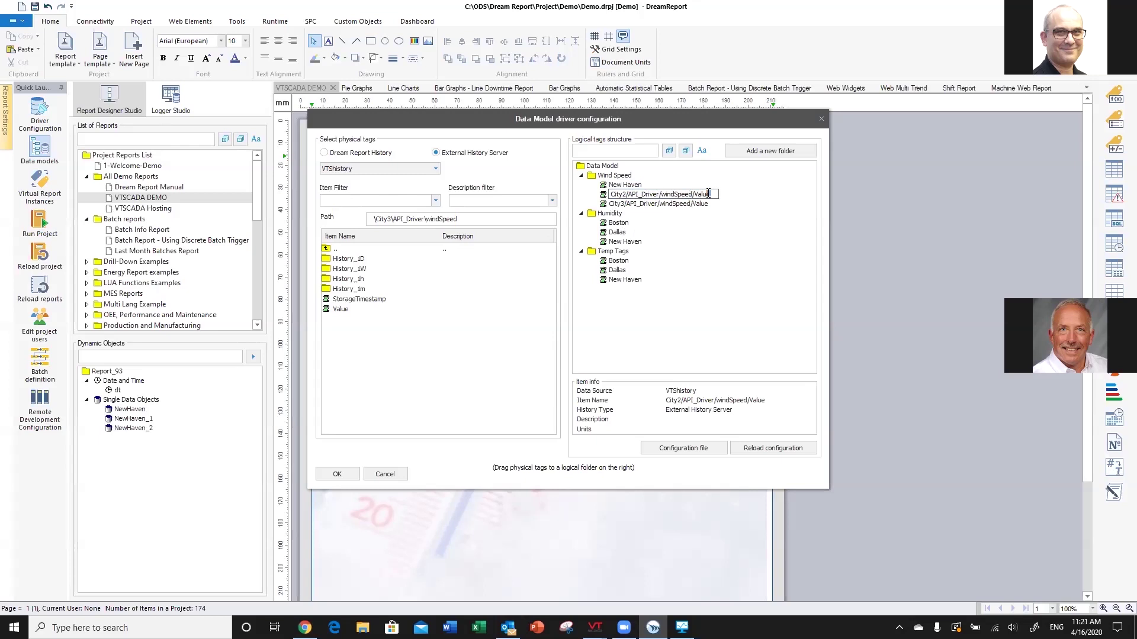
drag(709, 194, 577, 194)
text(Boston)
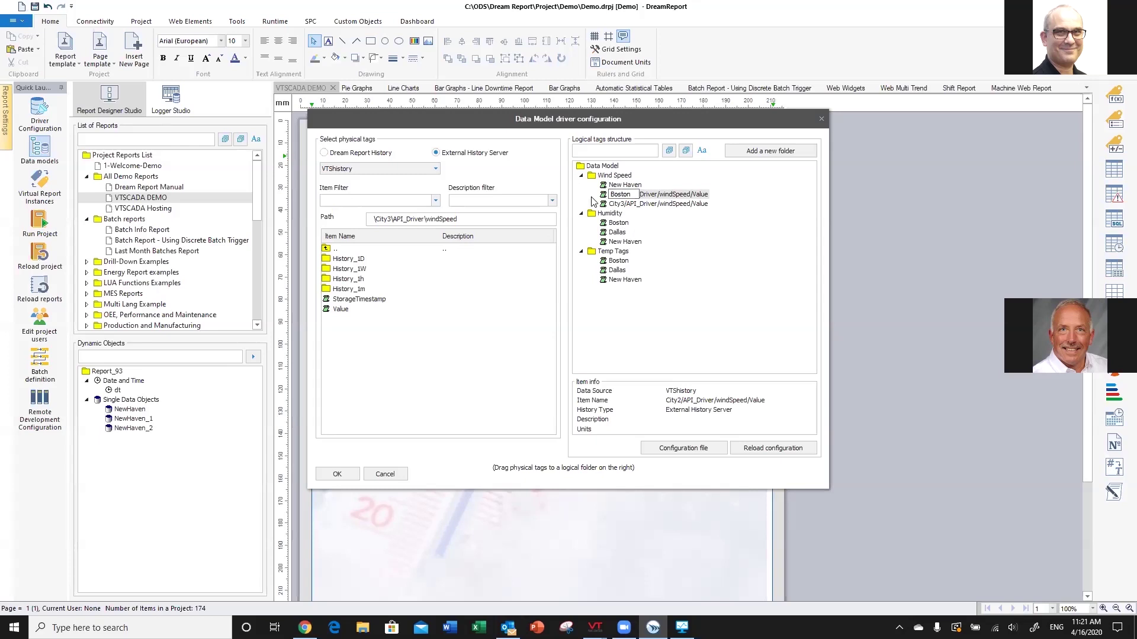
key(Return)
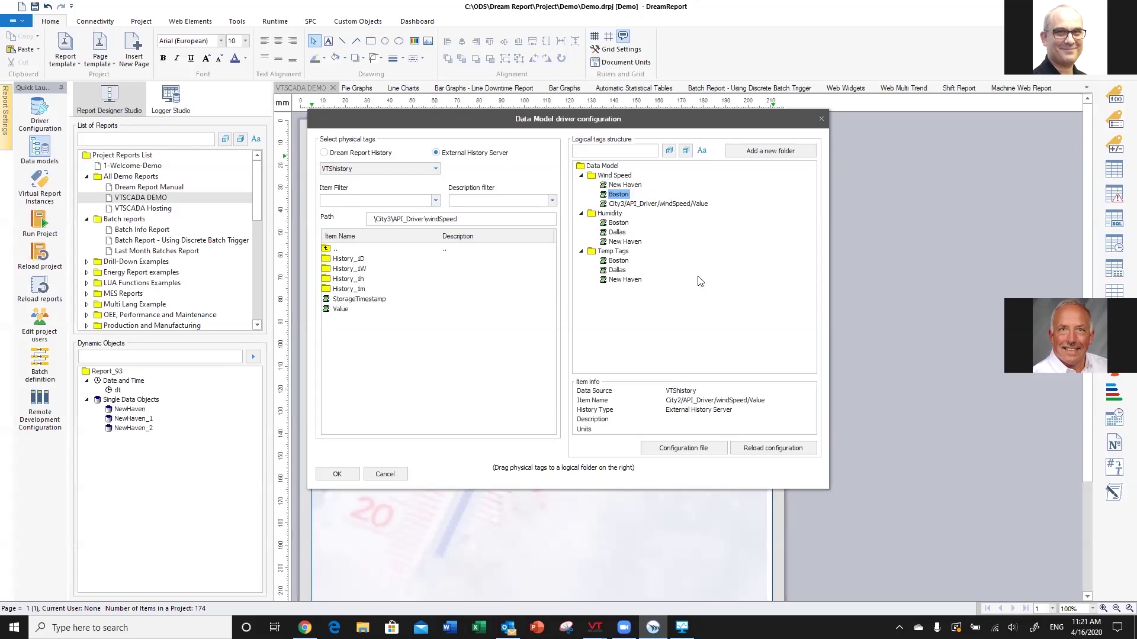
Rename the City3 wind speed tag as Dallas and save the VTStags data model
click(640, 205)
click(708, 207)
drag(711, 203, 596, 196)
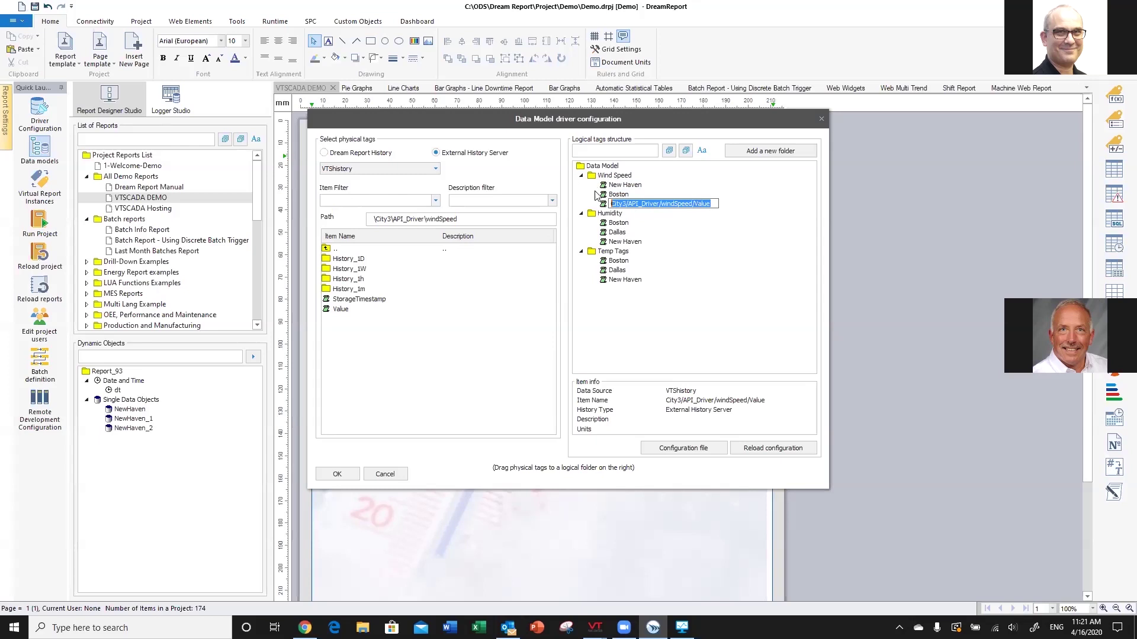
text(Dalla)
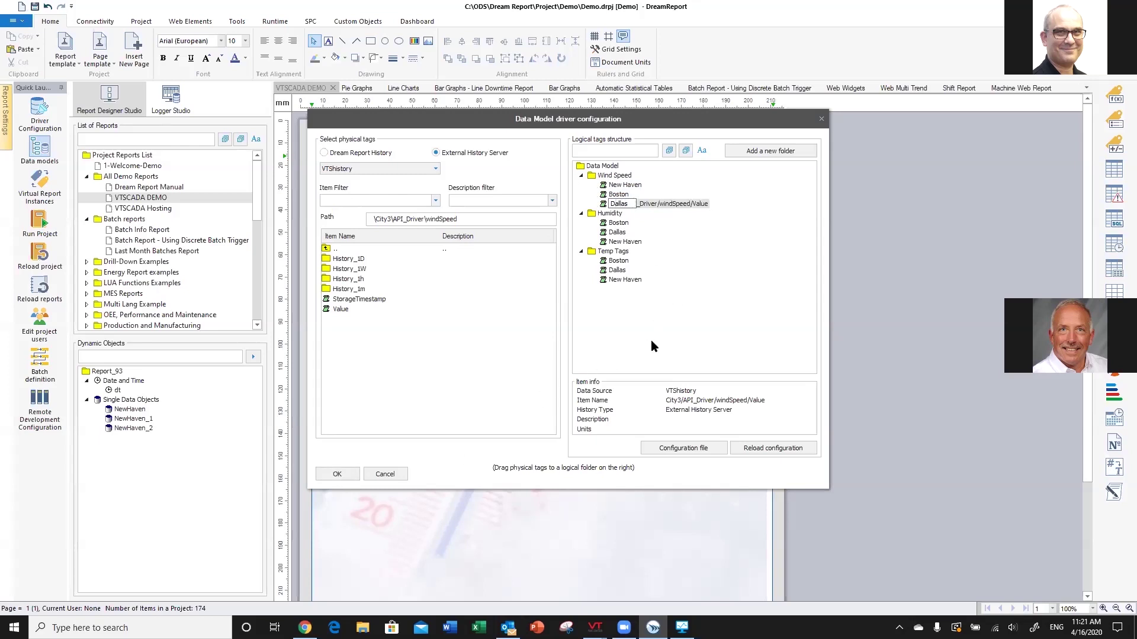
text(s)
key(Return)
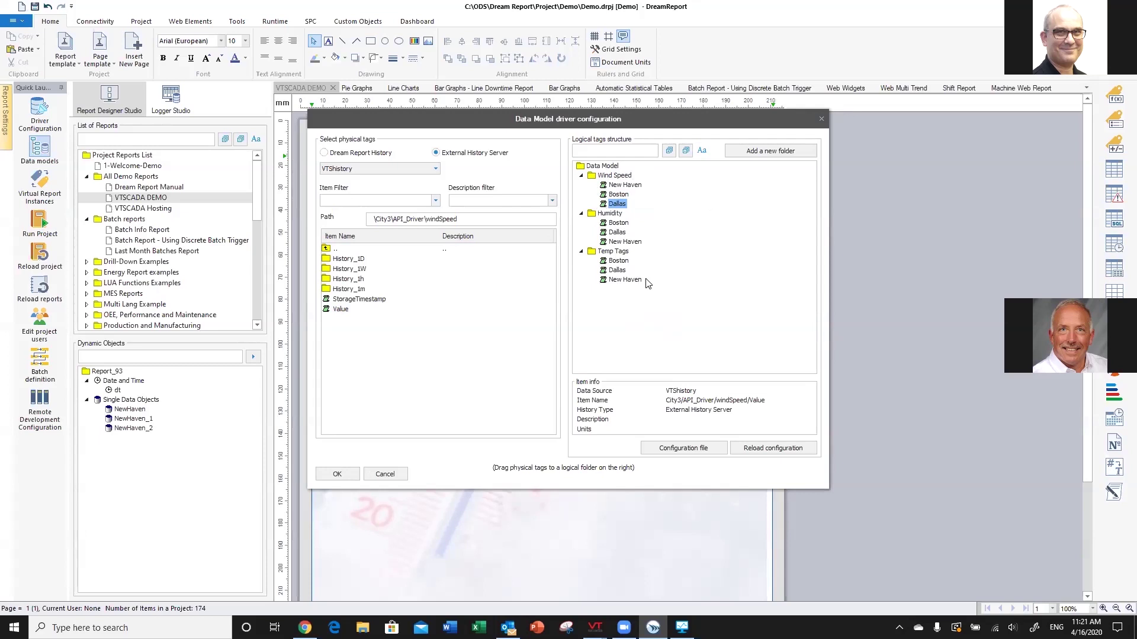
click(353, 478)
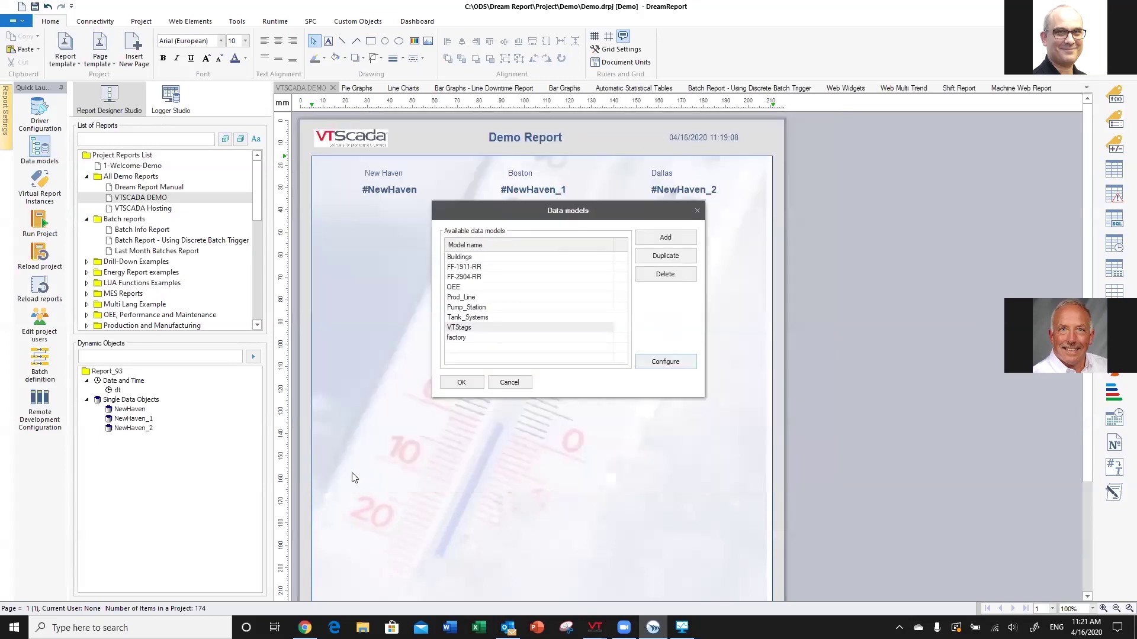
click(462, 384)
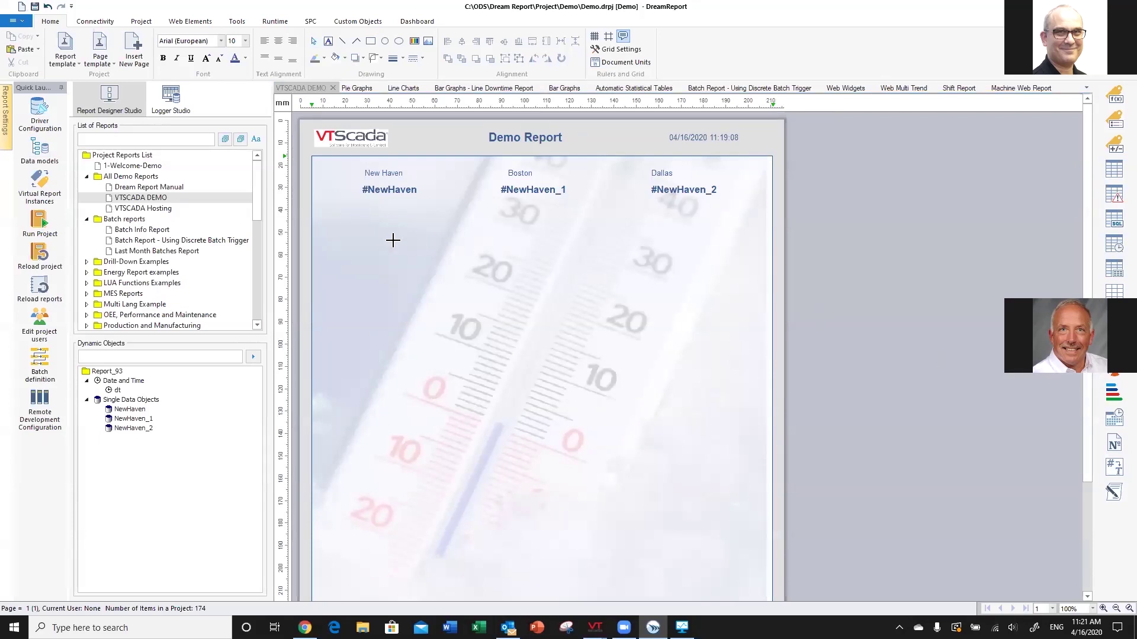
Draw a chart across nearly the full page width below the city temperatures and start choosing its data source
drag(325, 205, 762, 437)
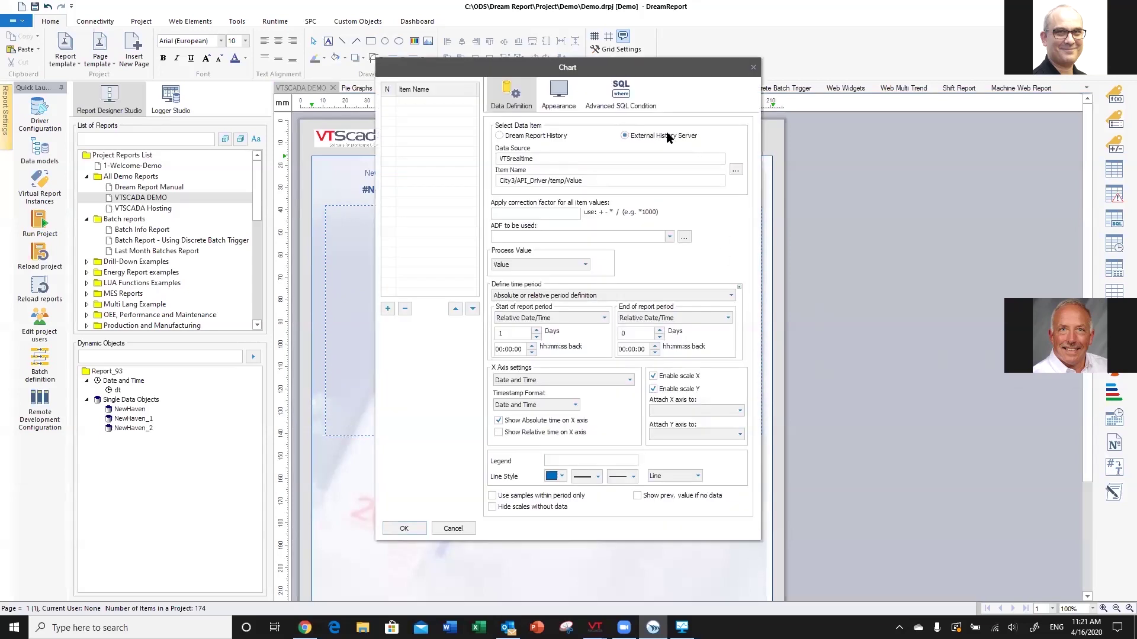
click(735, 170)
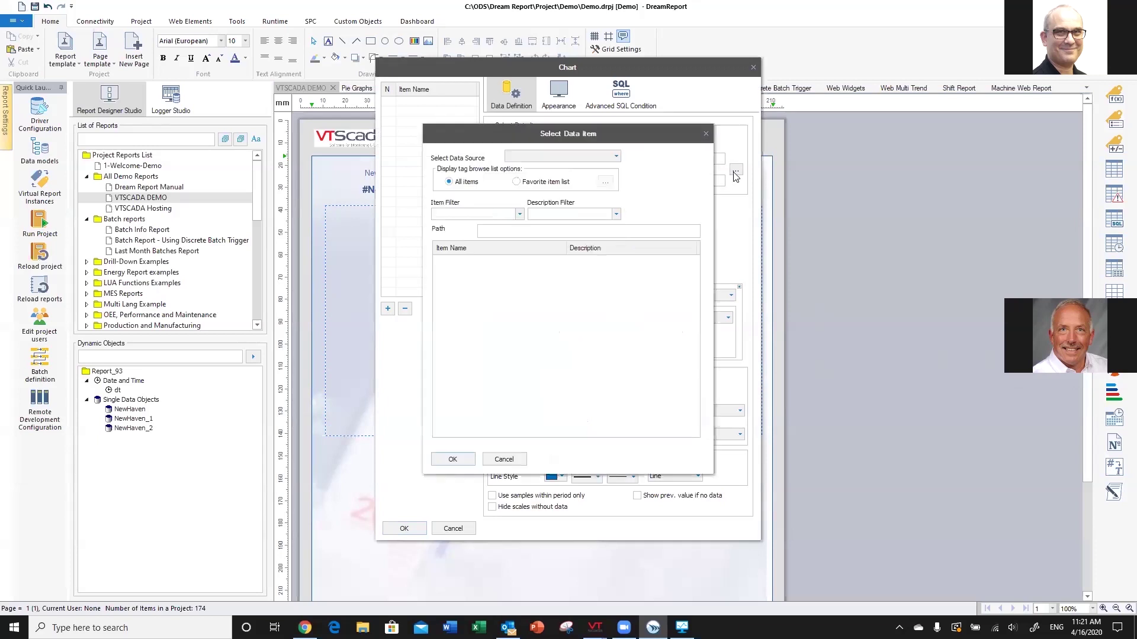
click(588, 157)
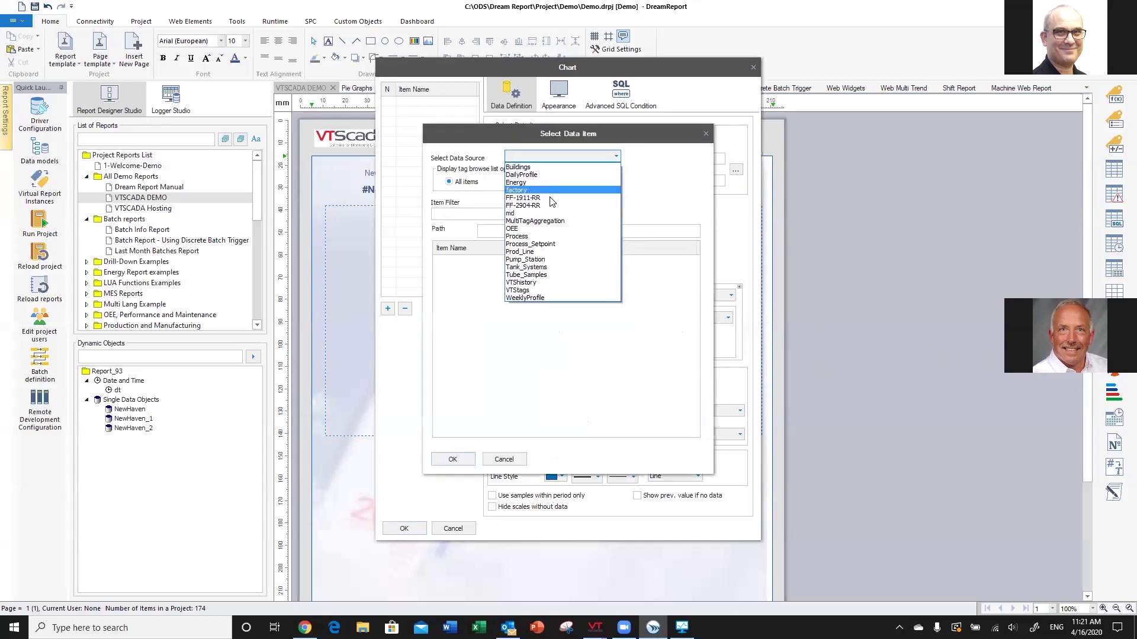
click(547, 287)
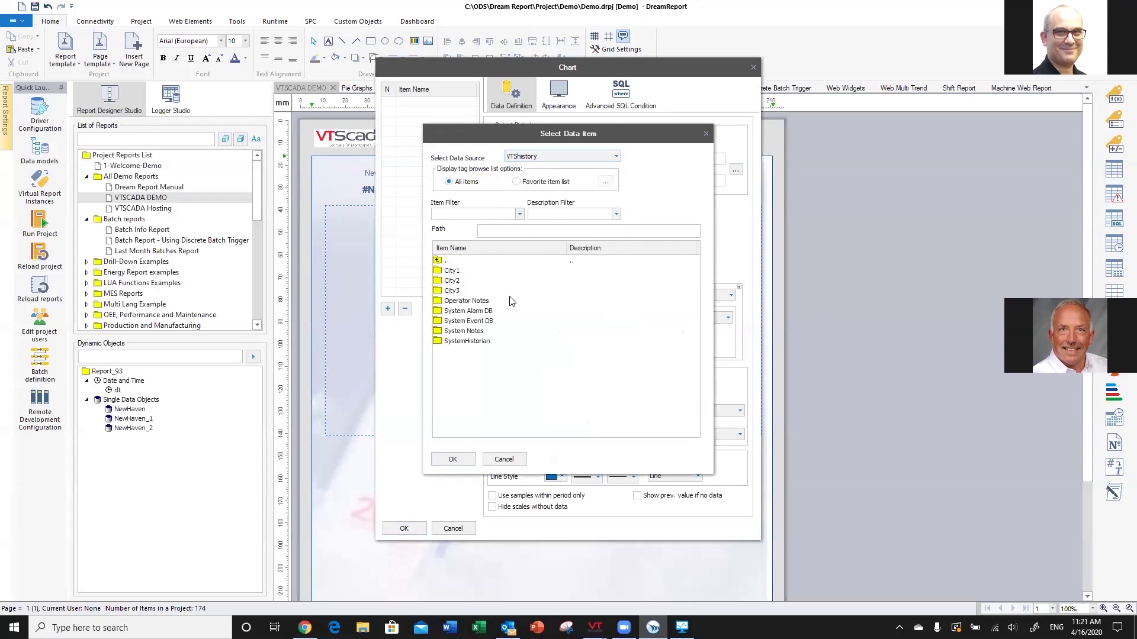
double_click(451, 273)
double_click(452, 273)
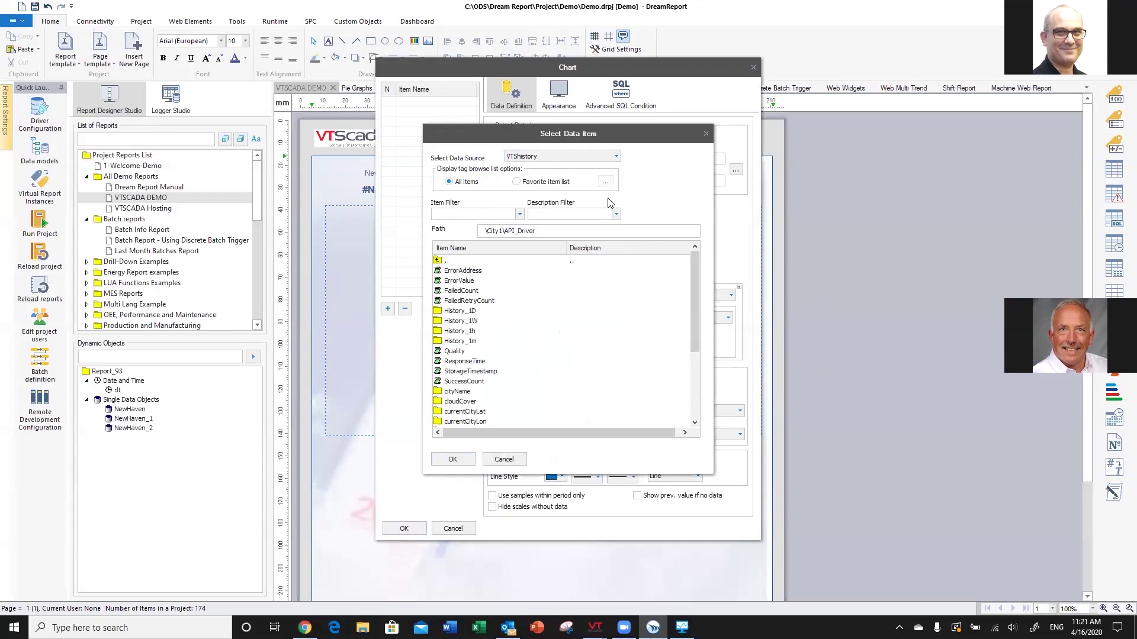
Add the Wind Speed/Boston tag from the VTStags data source to the chart's item list
click(606, 158)
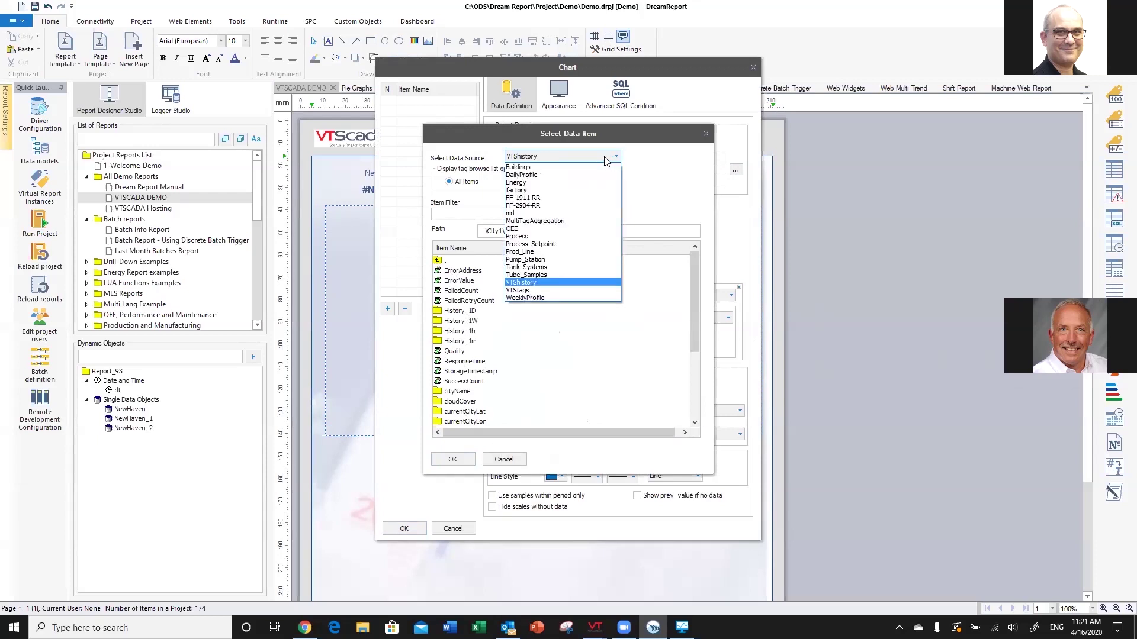
click(529, 292)
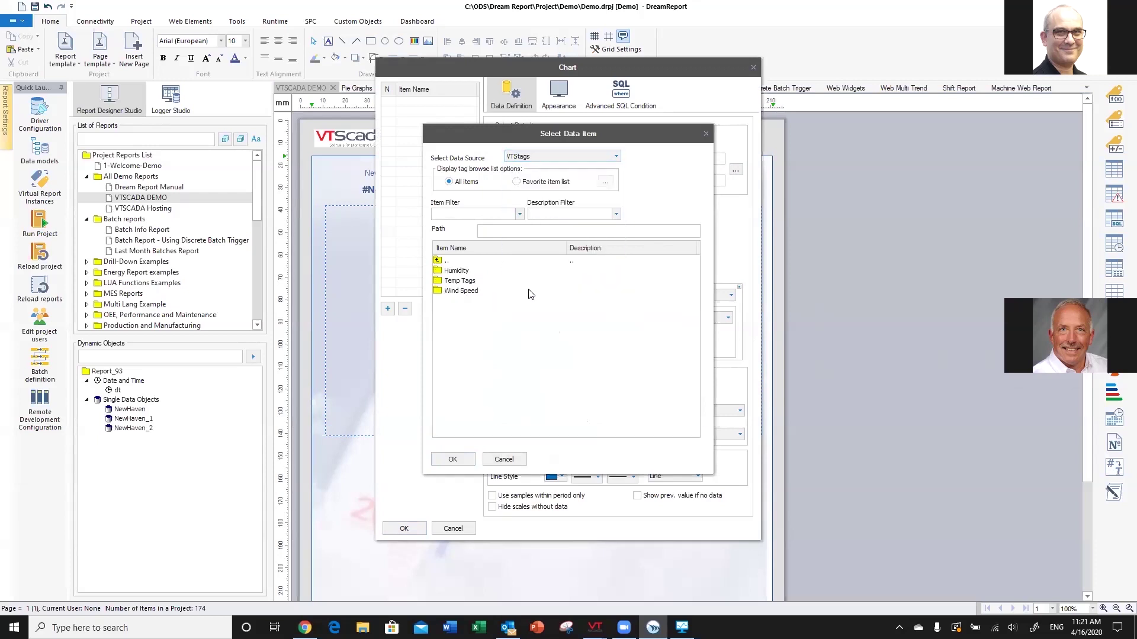
double_click(465, 291)
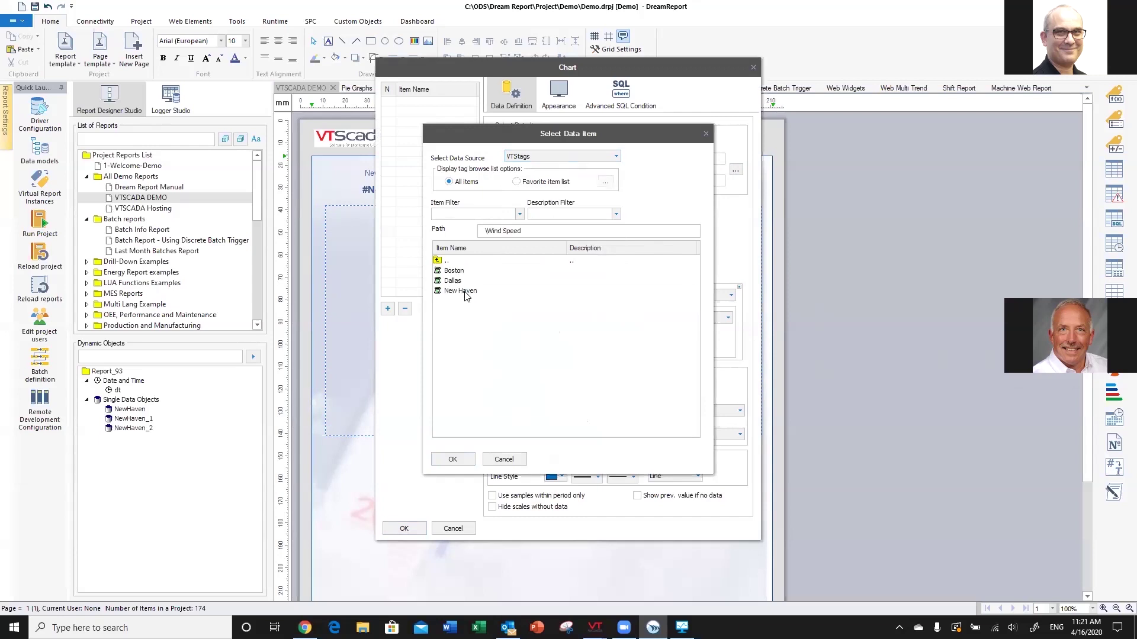
click(451, 272)
double_click(454, 272)
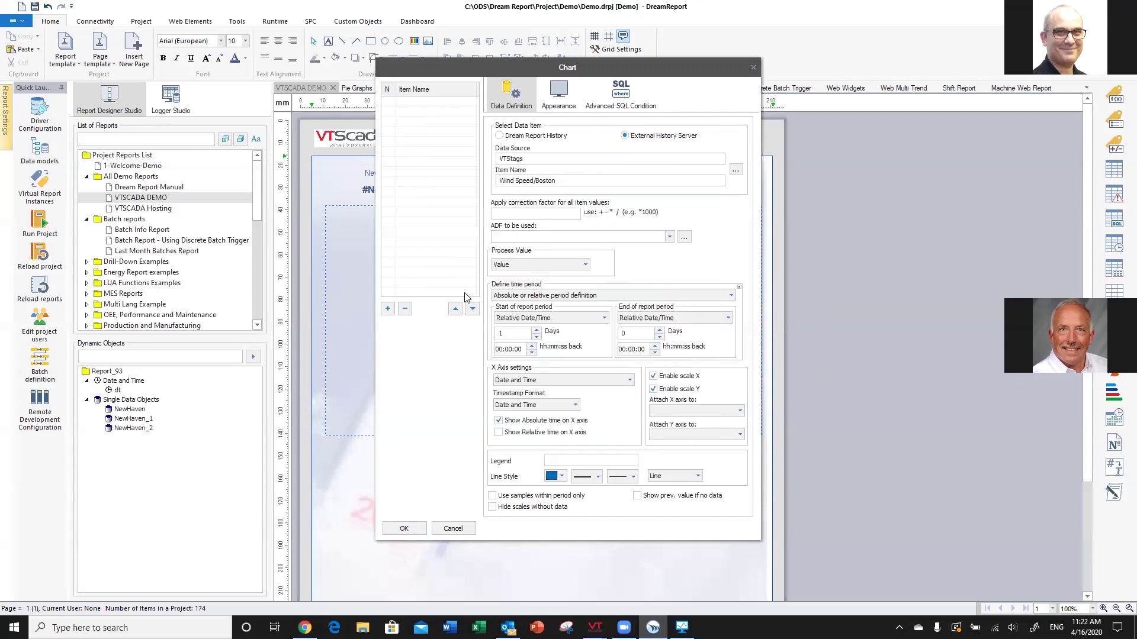
click(389, 309)
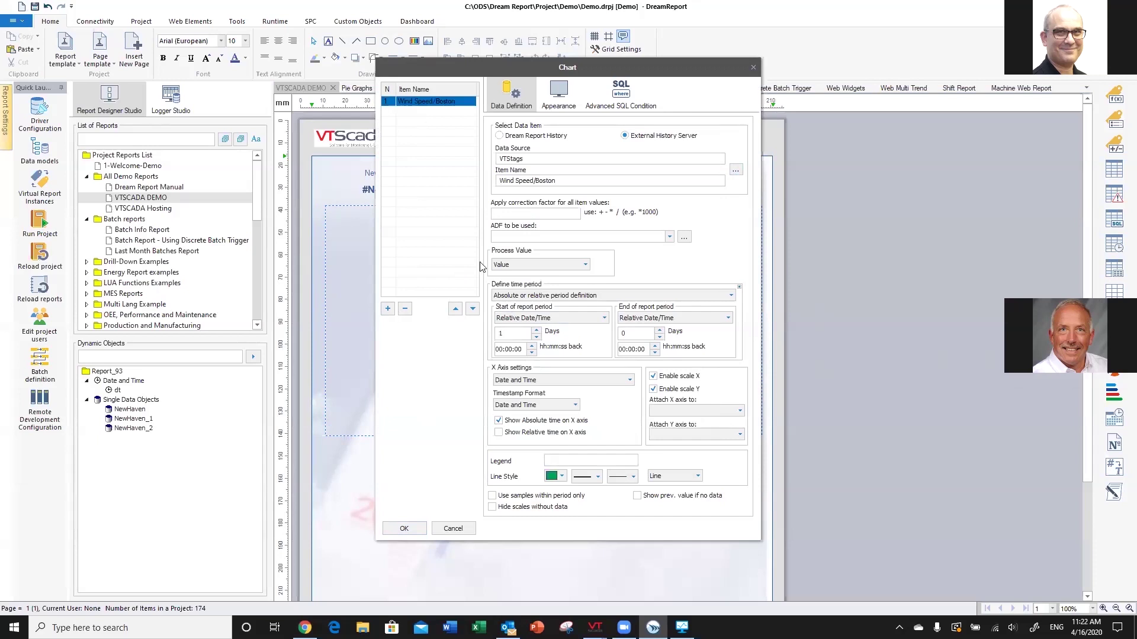
Add the Wind Speed/Dallas tag from VTStags as the second chart item
click(736, 171)
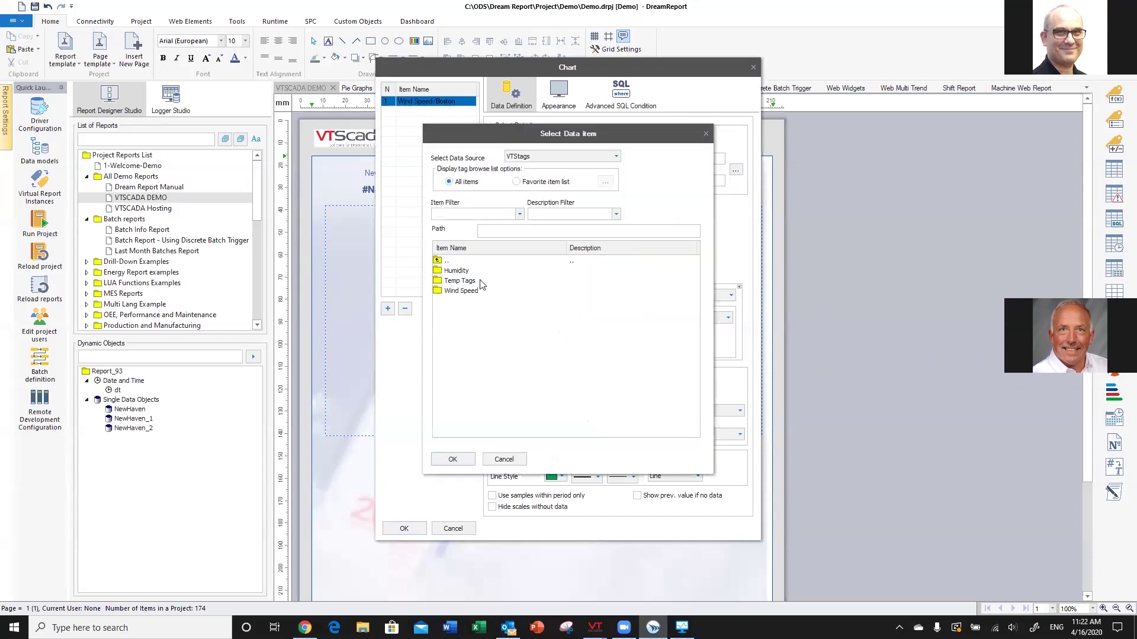
double_click(461, 292)
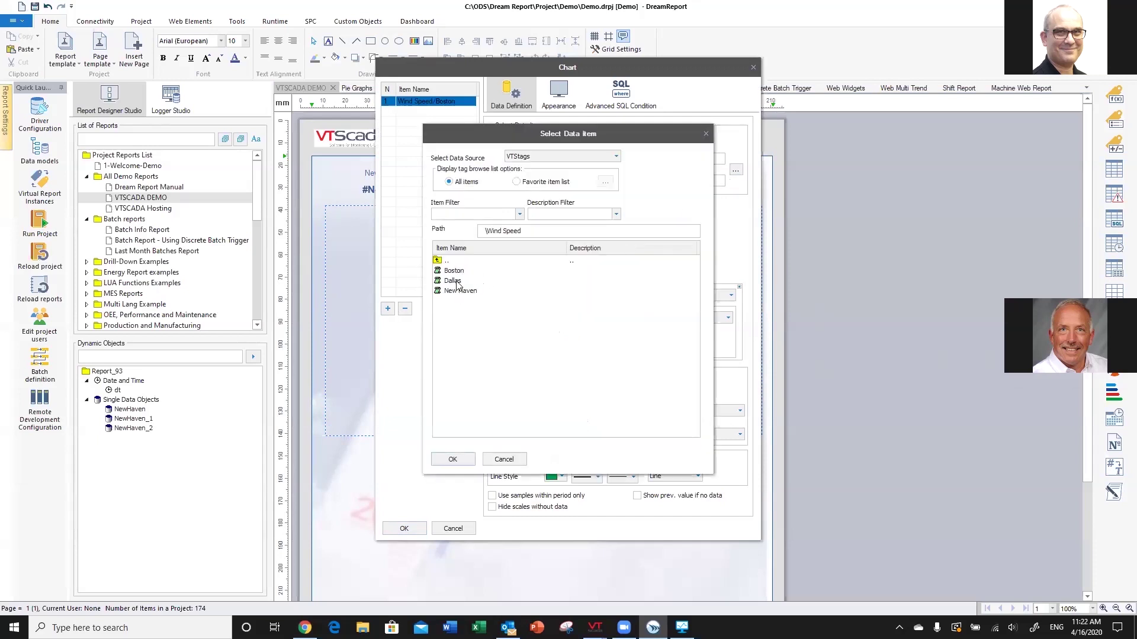
double_click(459, 281)
click(388, 309)
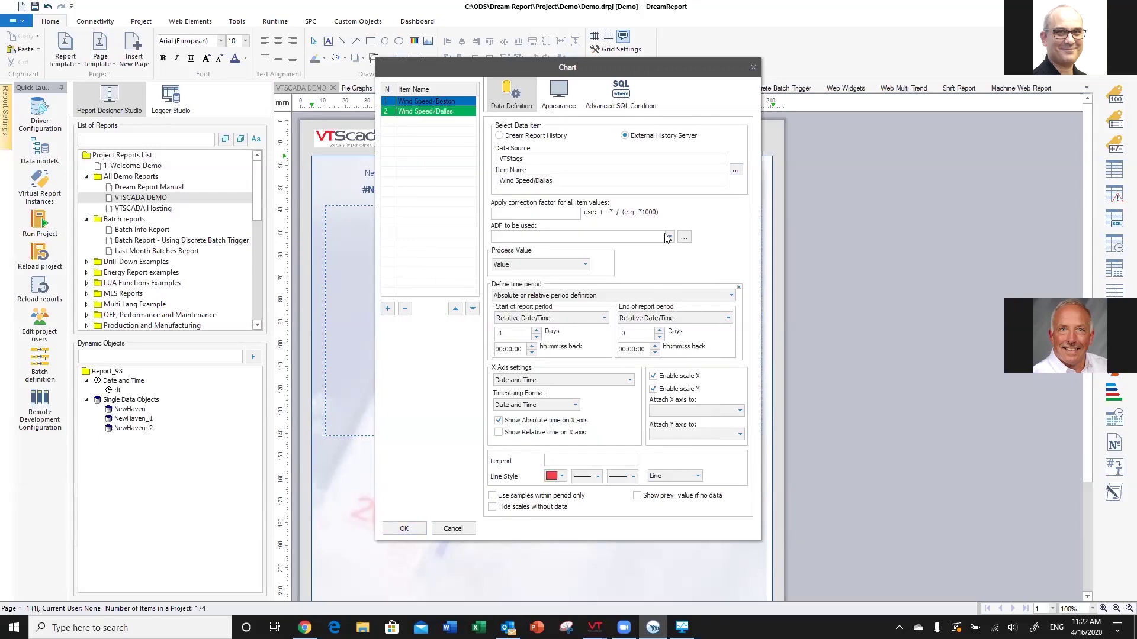
Add the Wind Speed/New Haven tag from VTStags as the third chart item and accept the chart
click(736, 172)
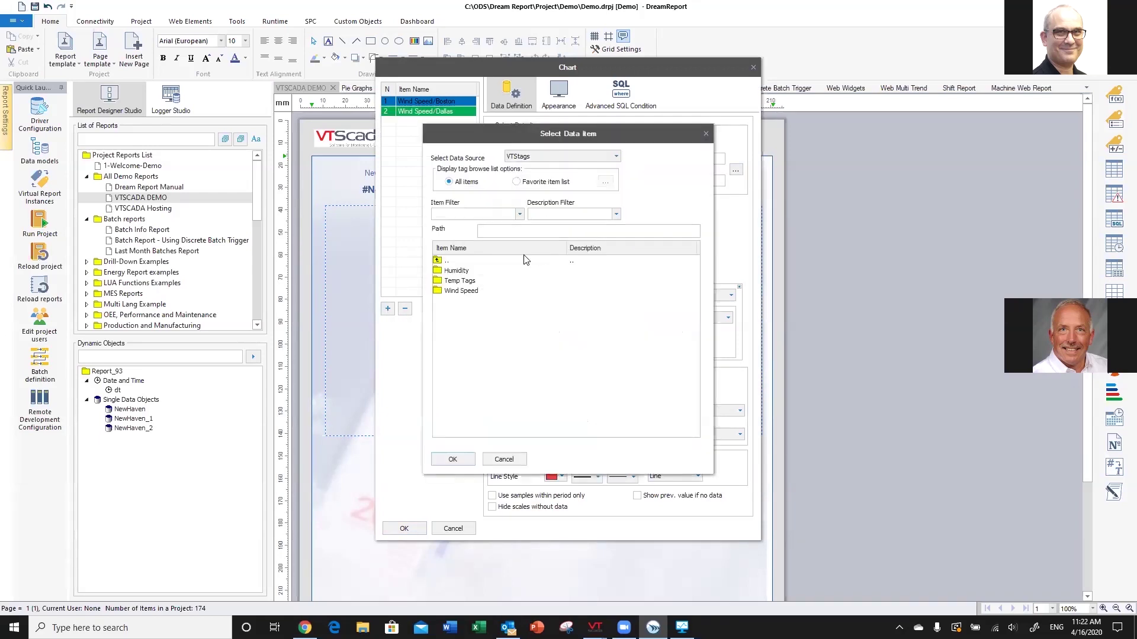
double_click(462, 292)
double_click(460, 291)
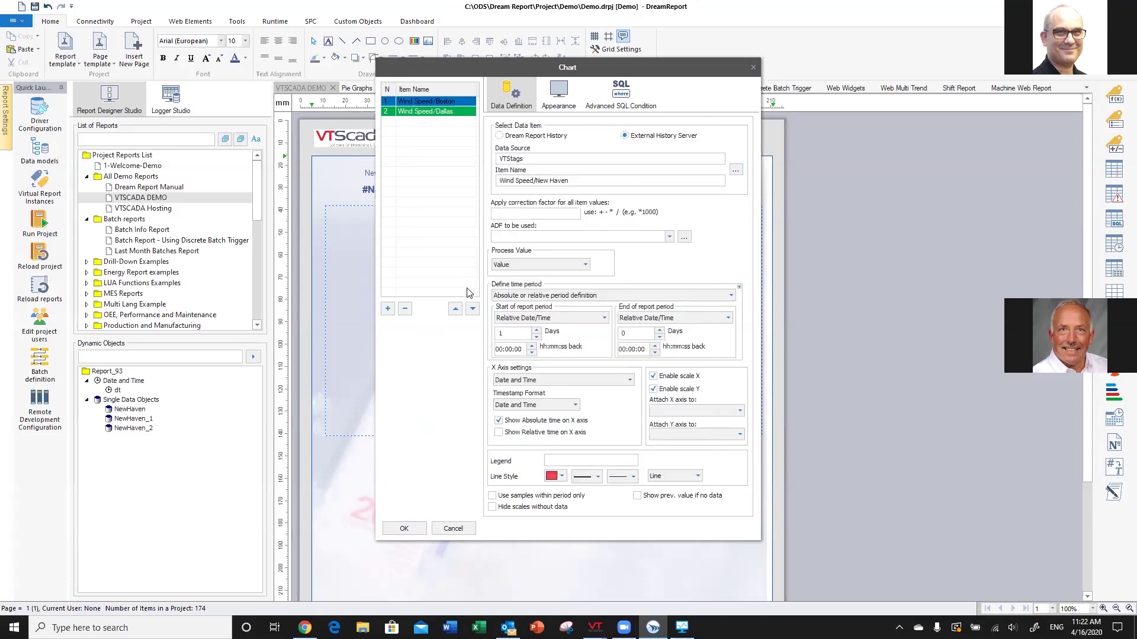
click(389, 309)
click(404, 529)
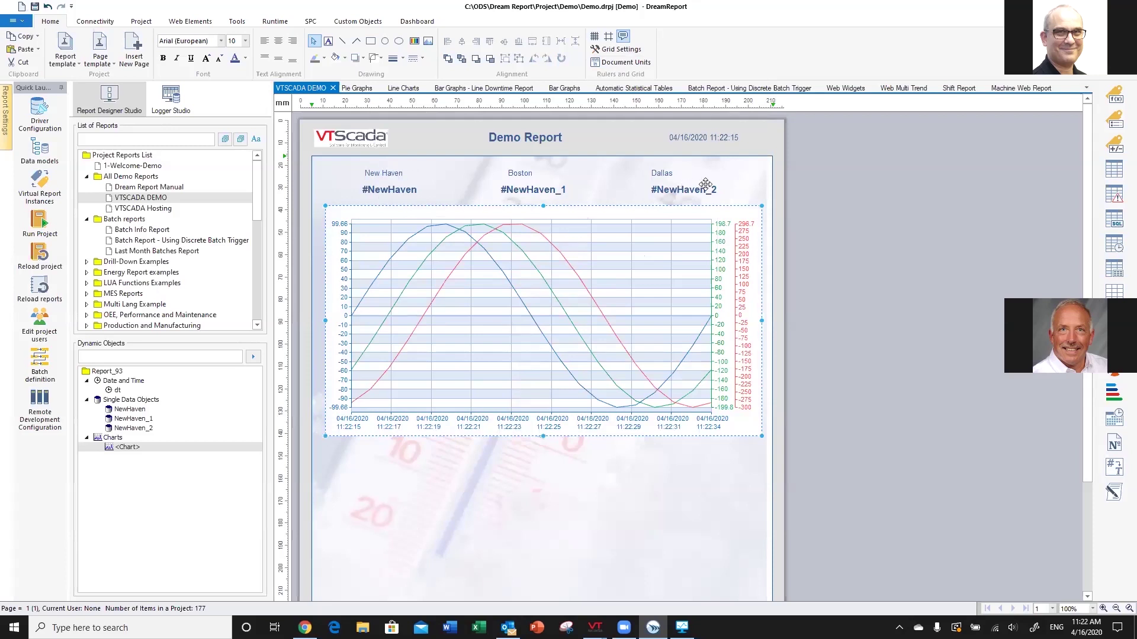
Reload the reports and generate the VTSCADA DEMO report from All Demo Reports in the Runtime Management Console
click(41, 303)
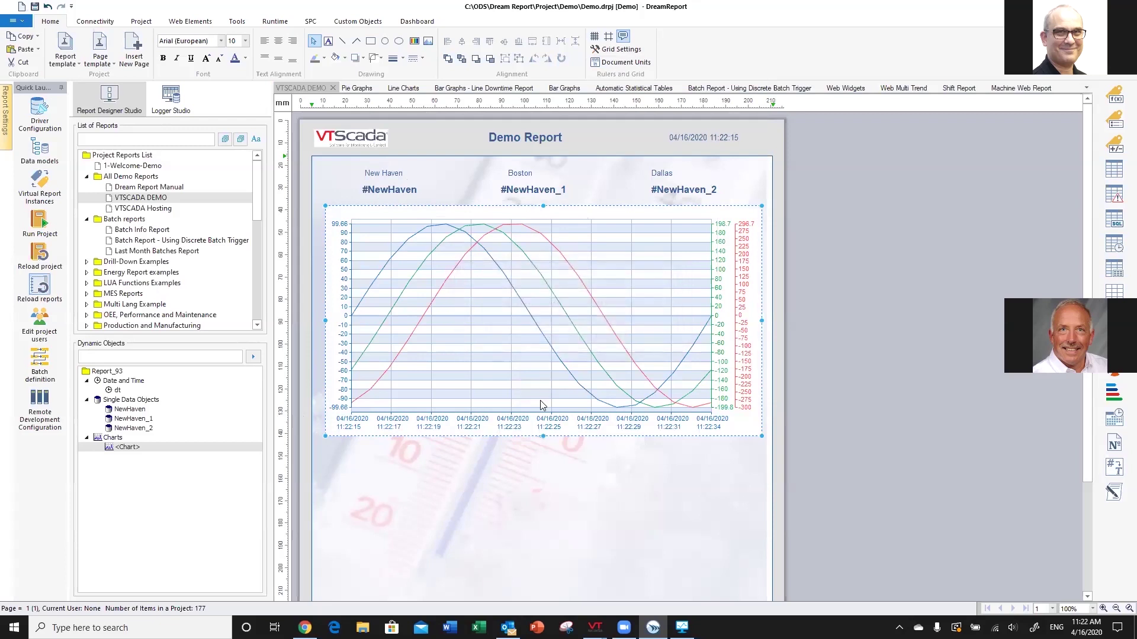
click(552, 340)
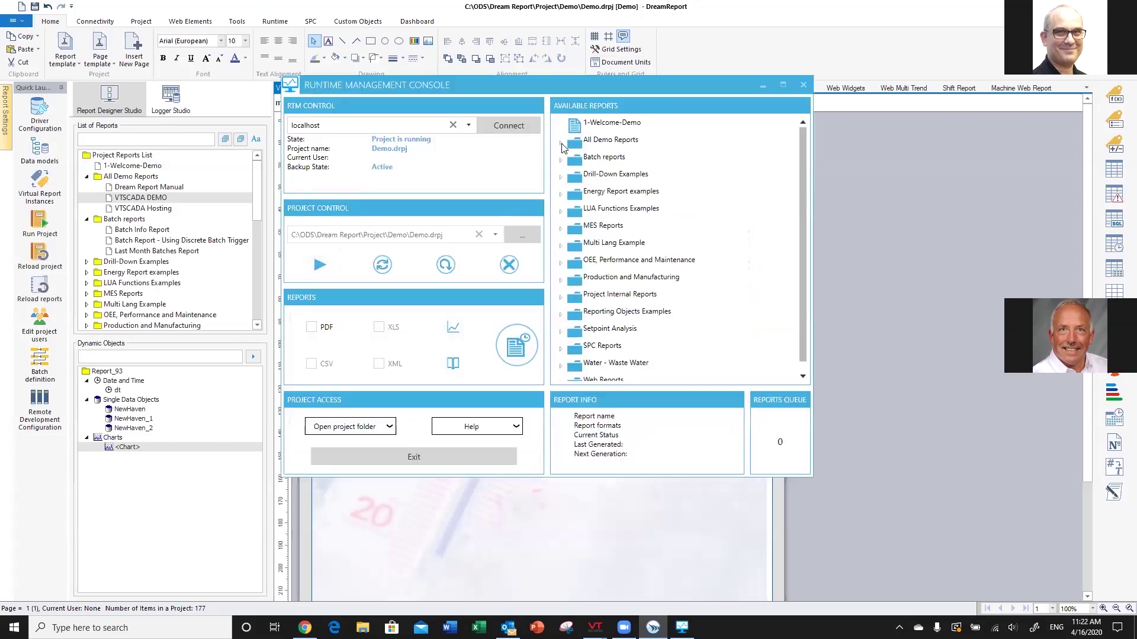
click(560, 143)
click(622, 175)
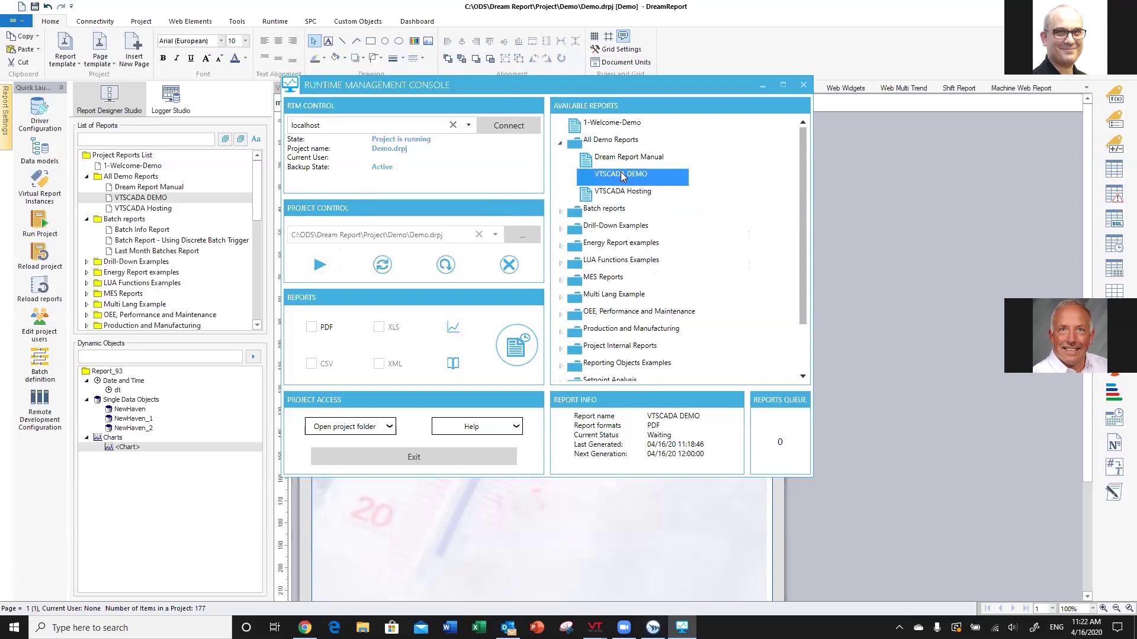
right_click(621, 176)
click(597, 183)
Open the PDF of the generated VTSCADA DEMO report to check the wind speed chart
right_click(617, 183)
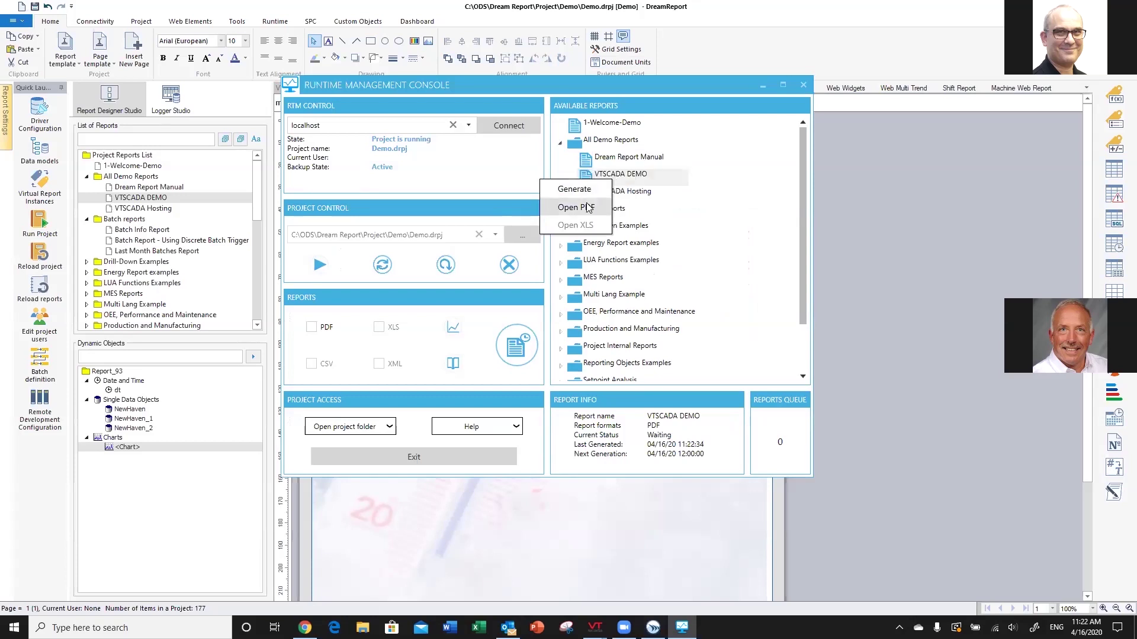
click(586, 202)
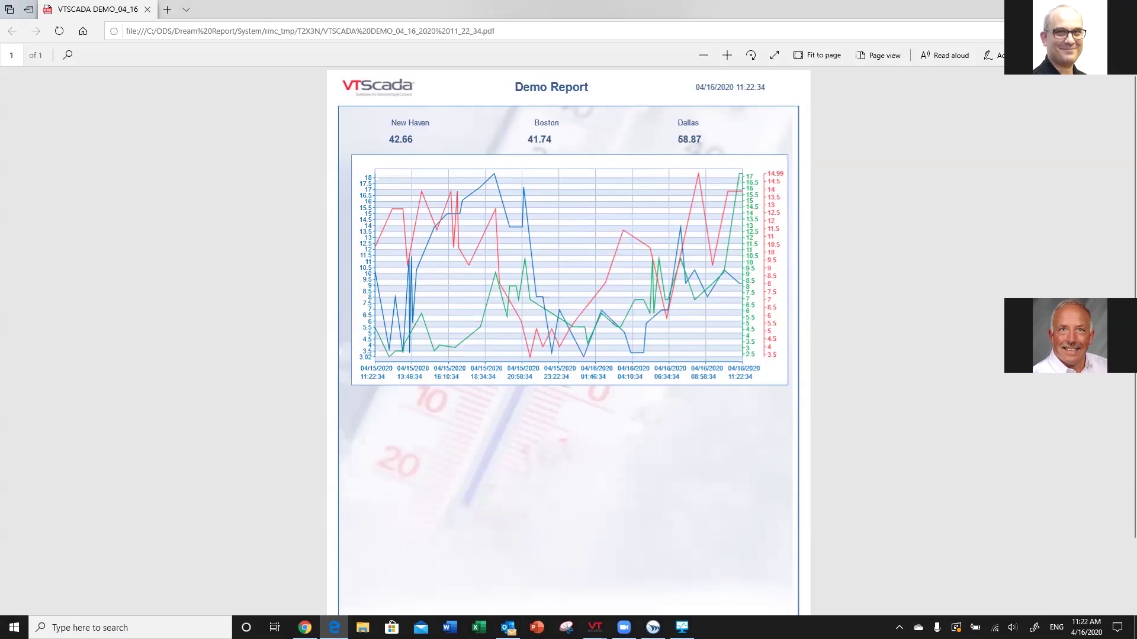
Switch back to the Dream Report designer and place an item table directly below the wind speed chart, spanning the chart's width
key(alt+Tab)
click(634, 497)
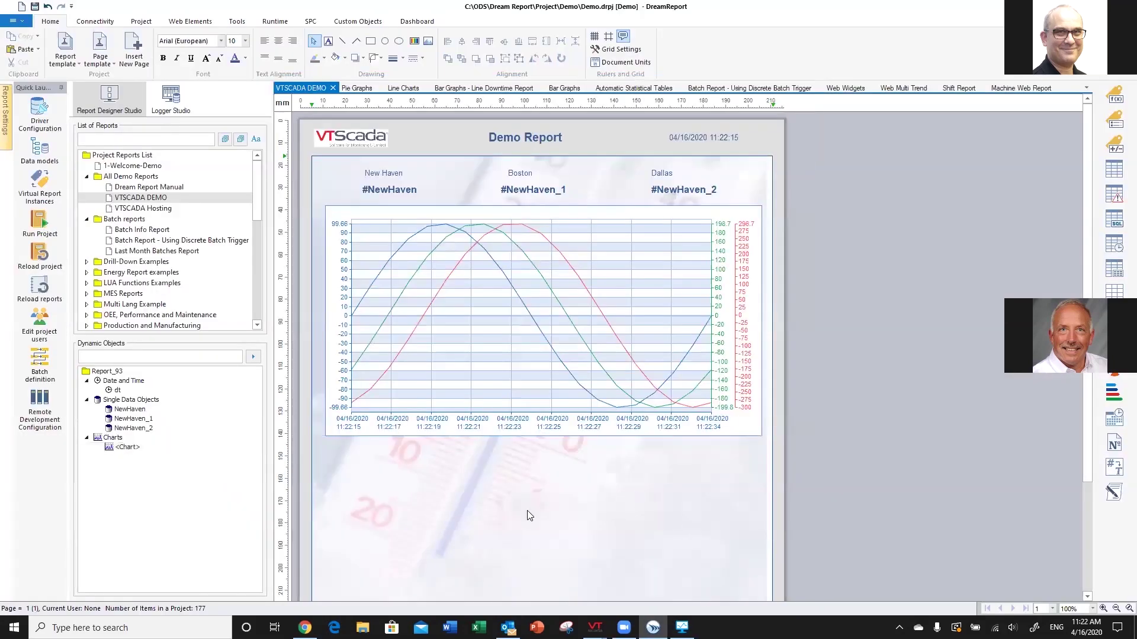
click(1114, 170)
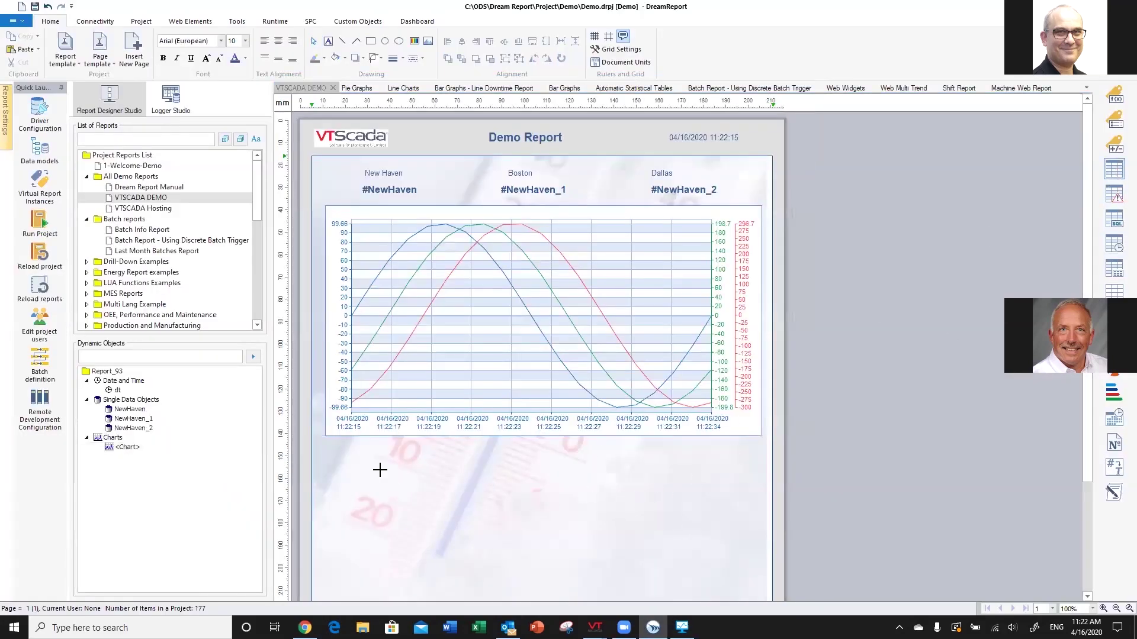
drag(327, 443, 762, 473)
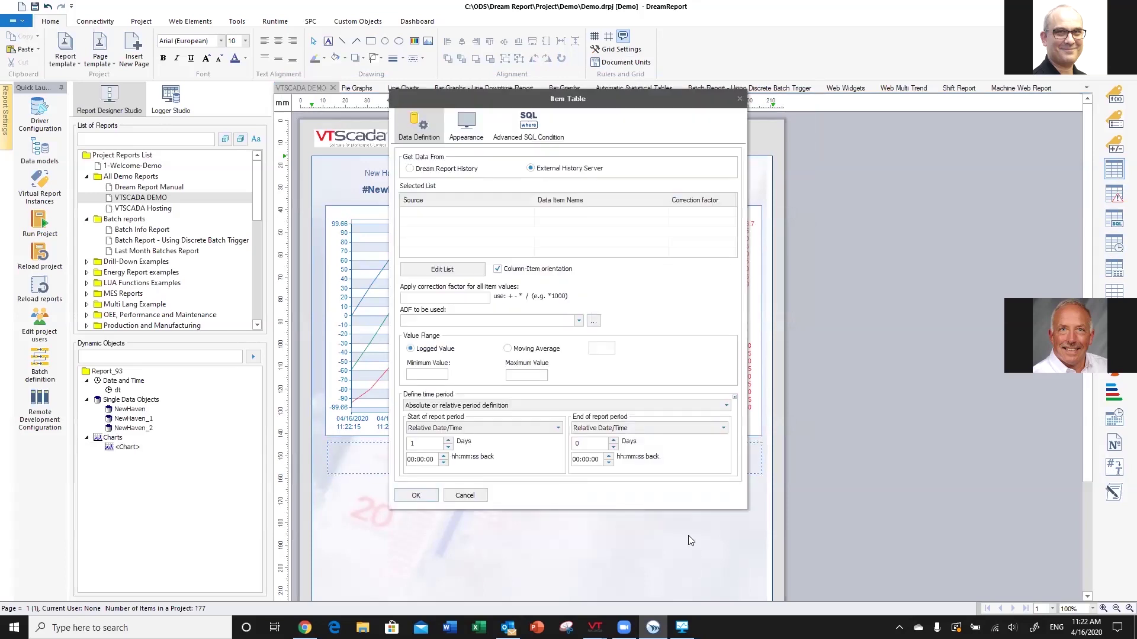
Add the Temp Tags items Boston, Dallas and New Haven from the VTStags data source to the item table
click(434, 270)
click(530, 149)
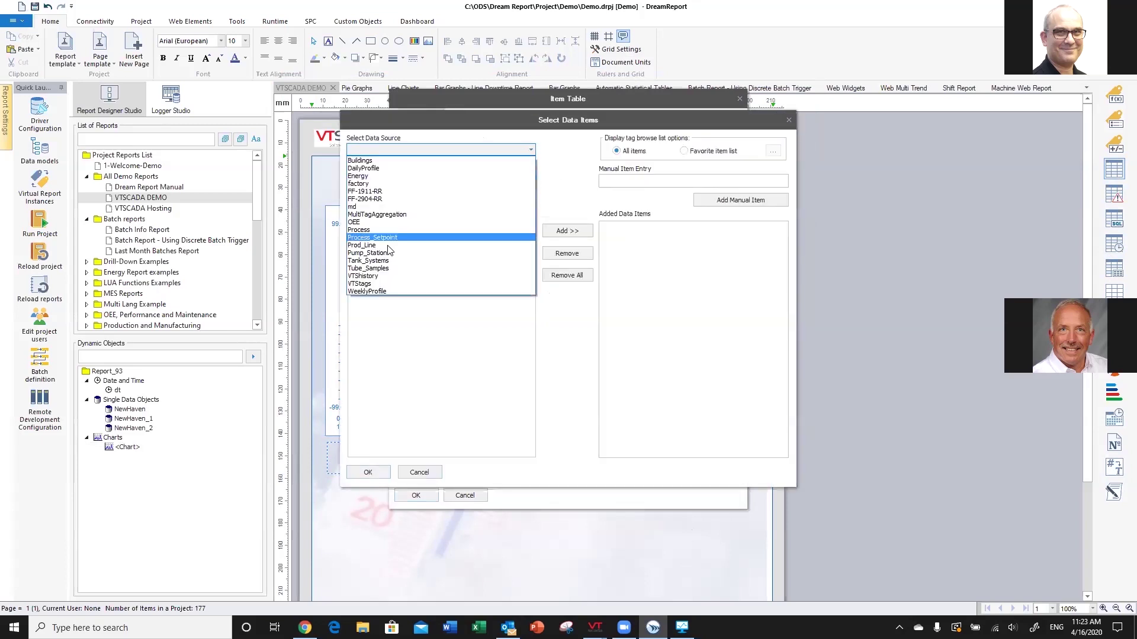
click(374, 276)
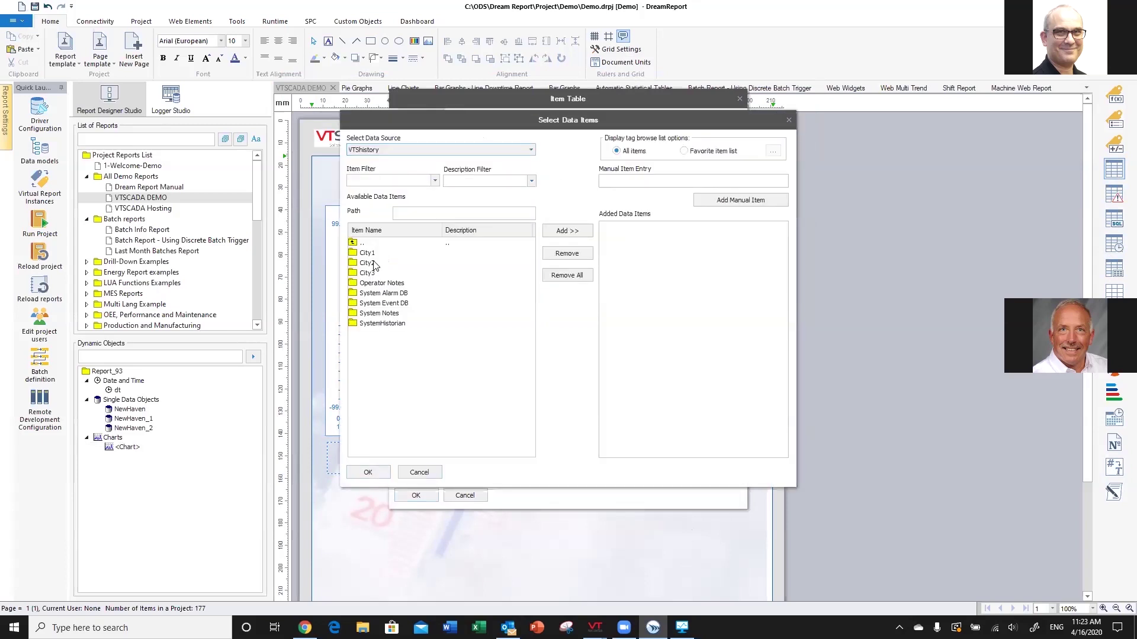
click(530, 149)
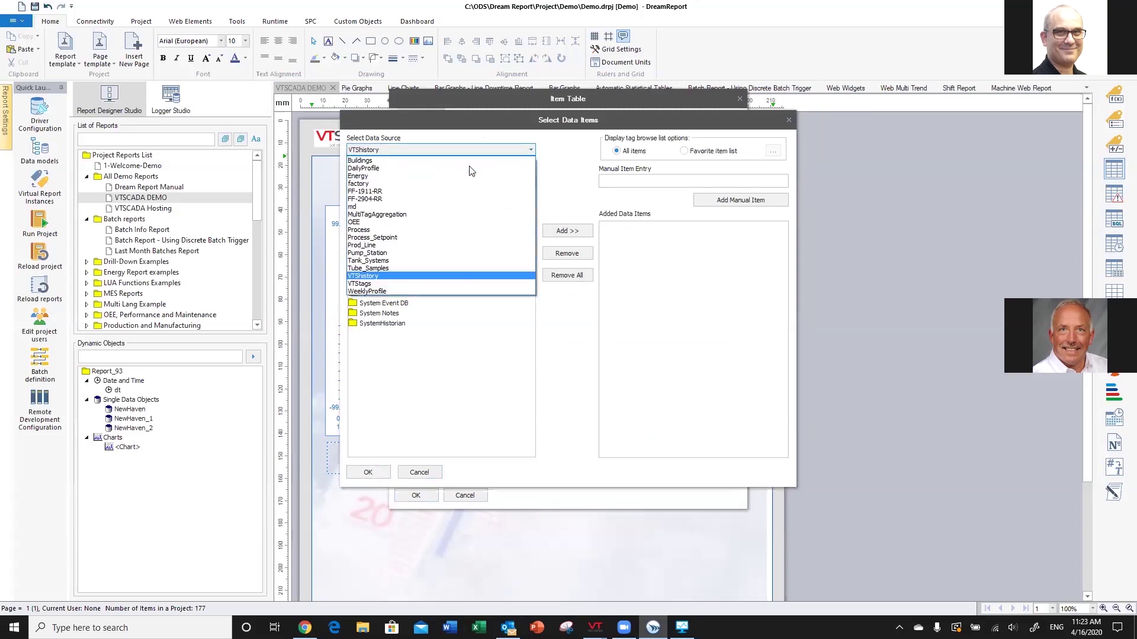
click(368, 284)
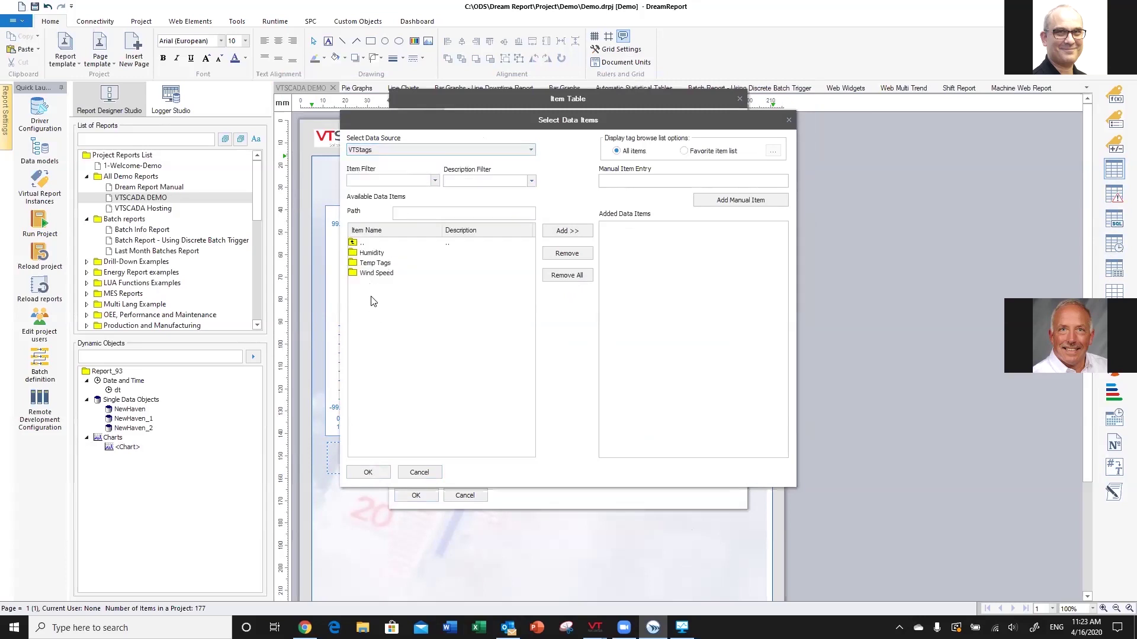
double_click(355, 265)
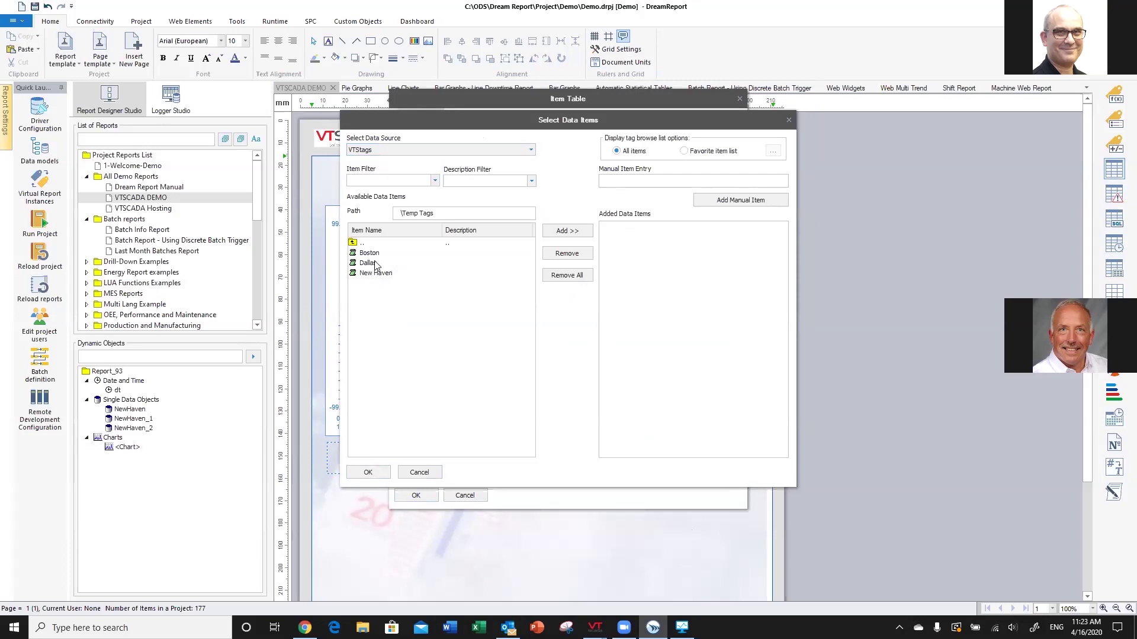
click(376, 255)
shift+click(364, 276)
click(568, 231)
click(366, 473)
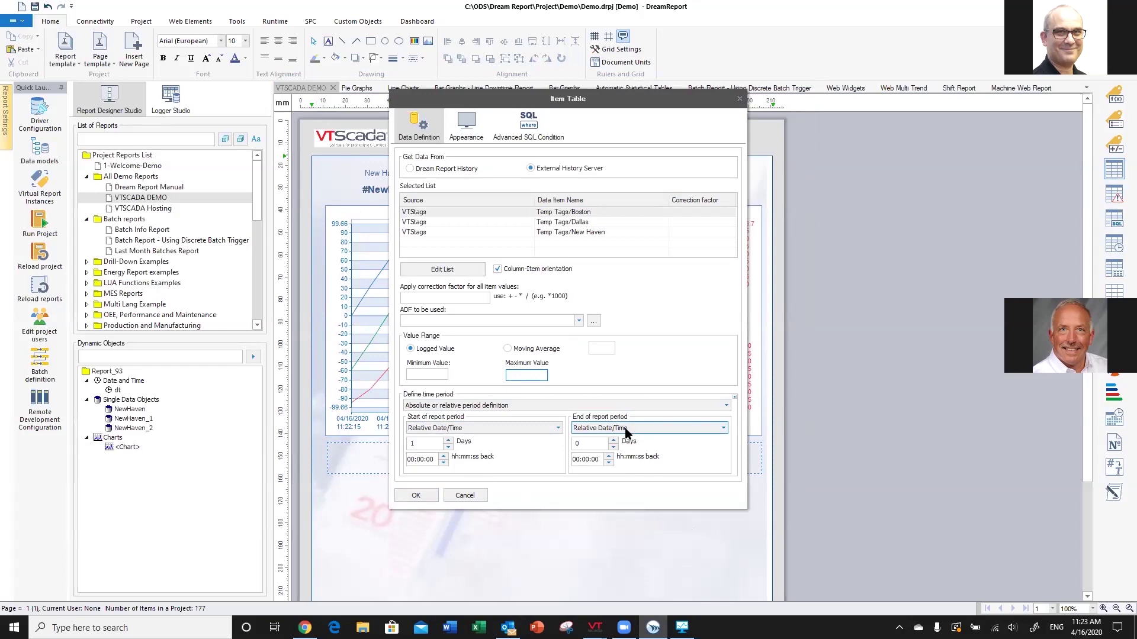
Check the time period options, keep the absolute or relative period definition and accept the item table
click(562, 405)
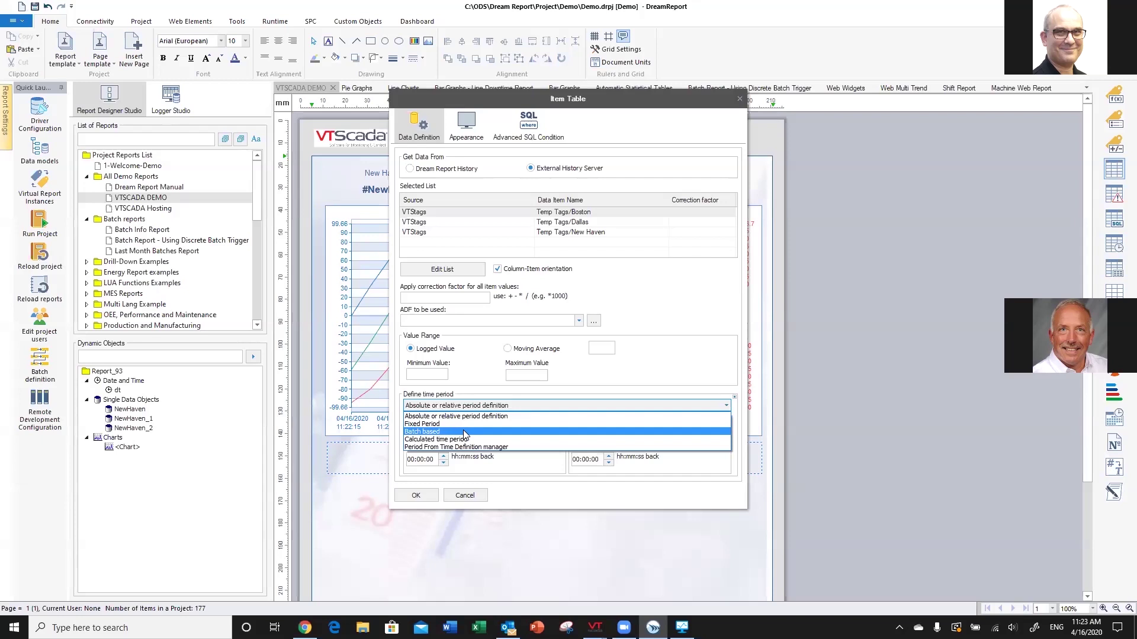
click(685, 307)
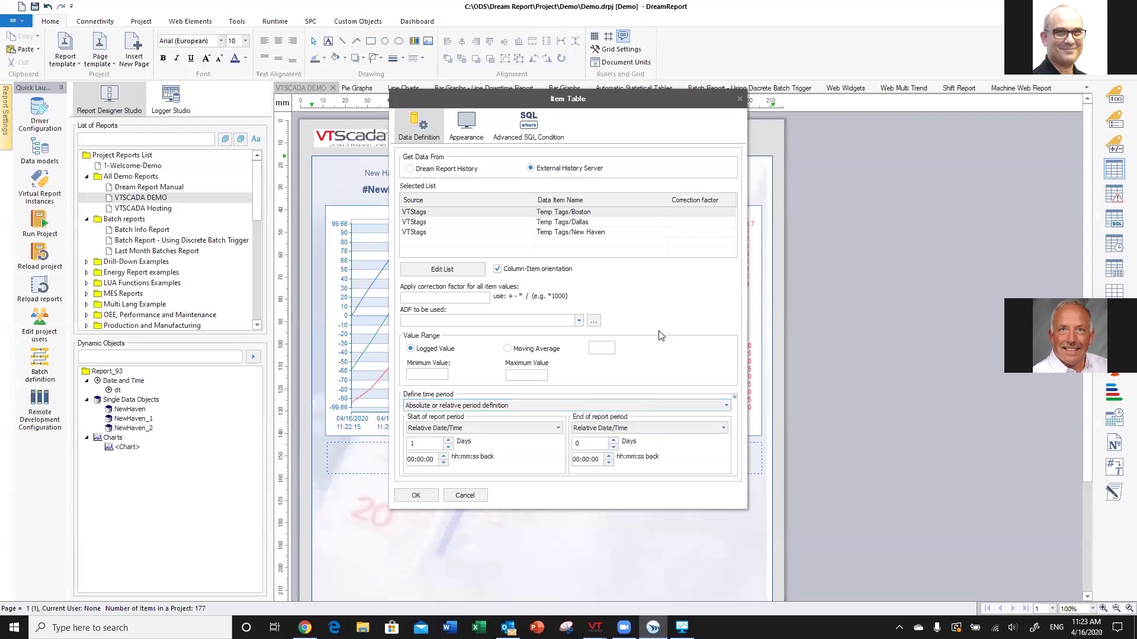
click(417, 495)
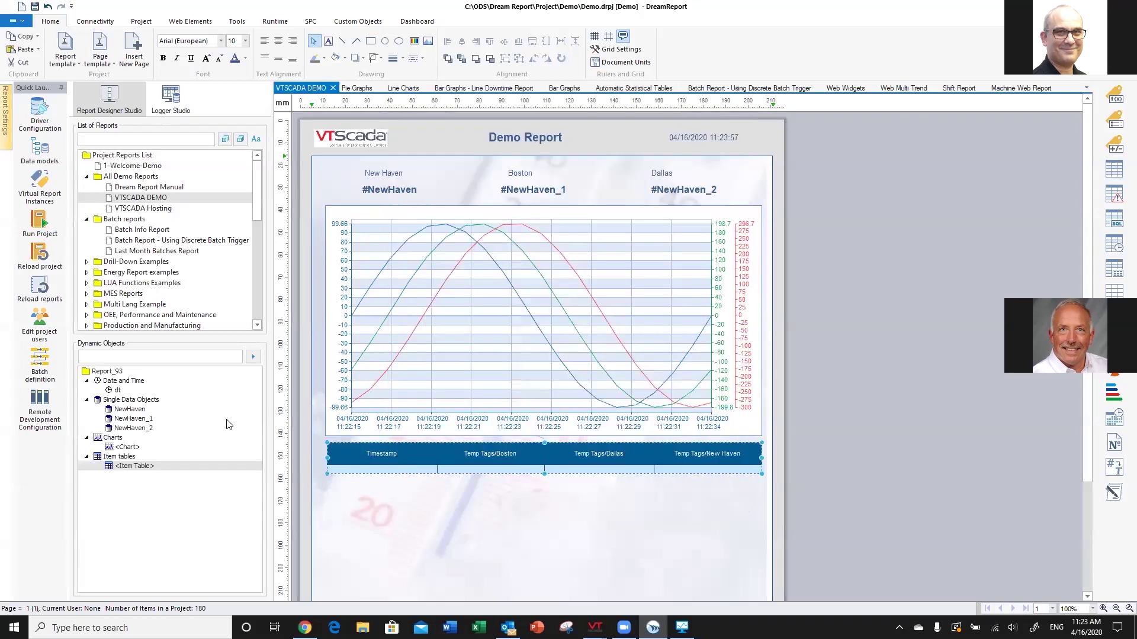
Save the changes, reload the reports and generate VTSCADA DEMO from All Demo Reports in the Runtime Management Console
click(40, 286)
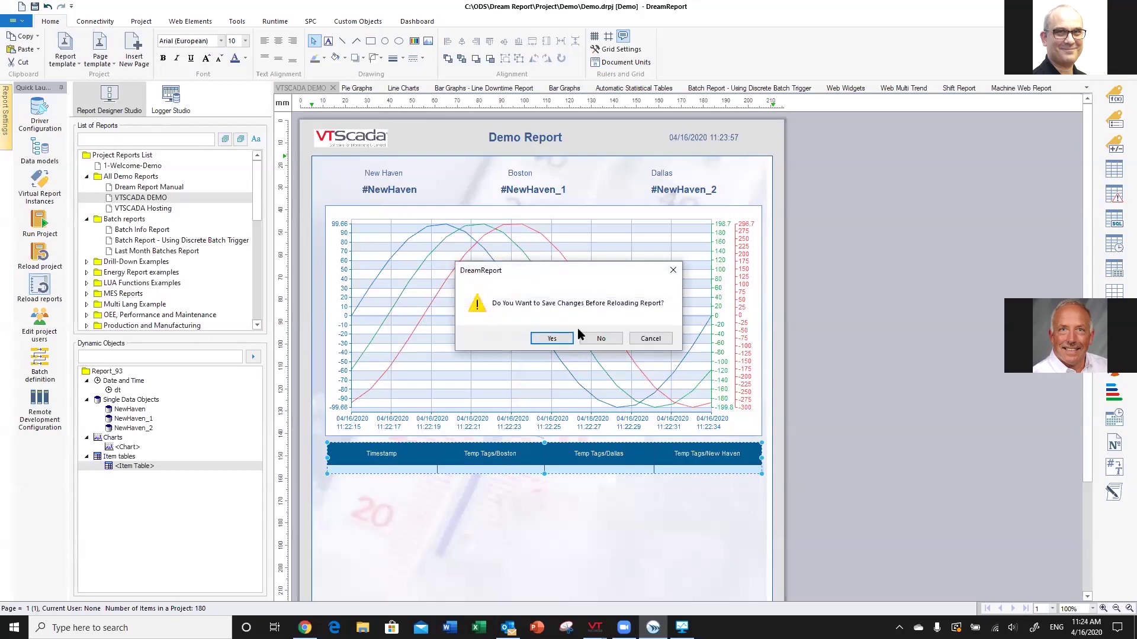
click(563, 338)
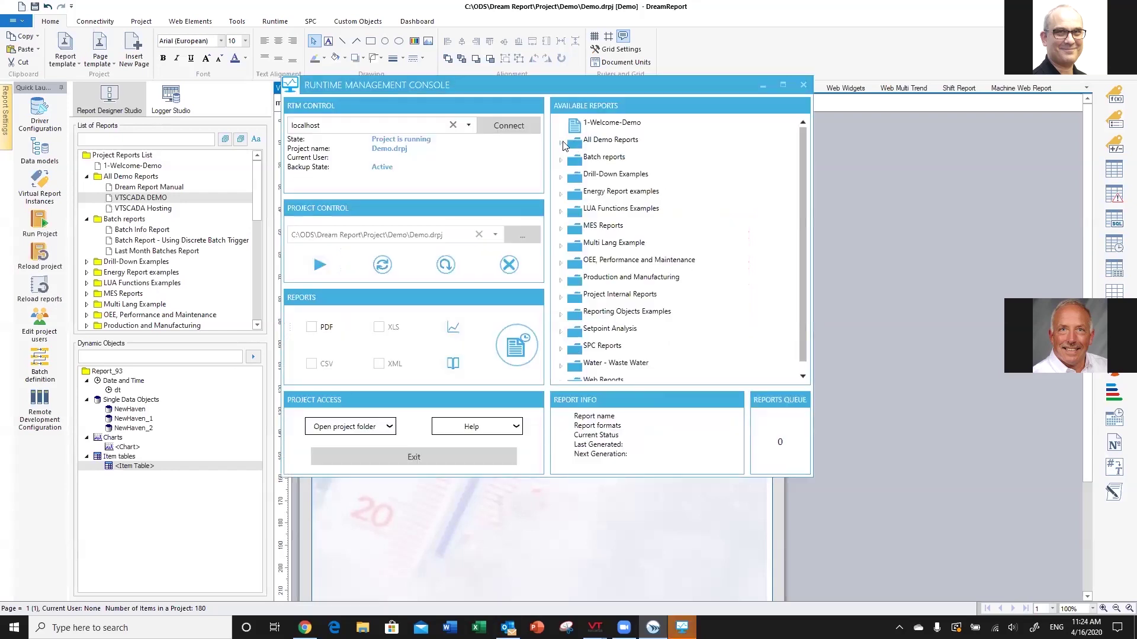
click(562, 143)
click(632, 175)
right_click(632, 175)
key(Escape)
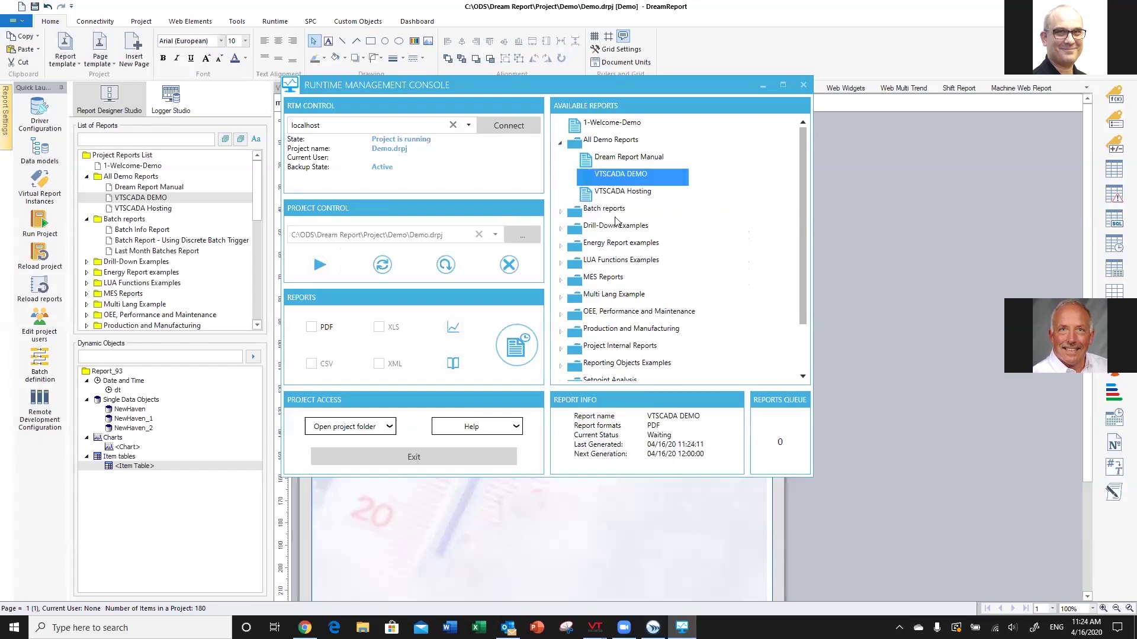
Open the newly generated VTSCADA DEMO PDF and review the temperature table across its pages
right_click(644, 177)
click(625, 206)
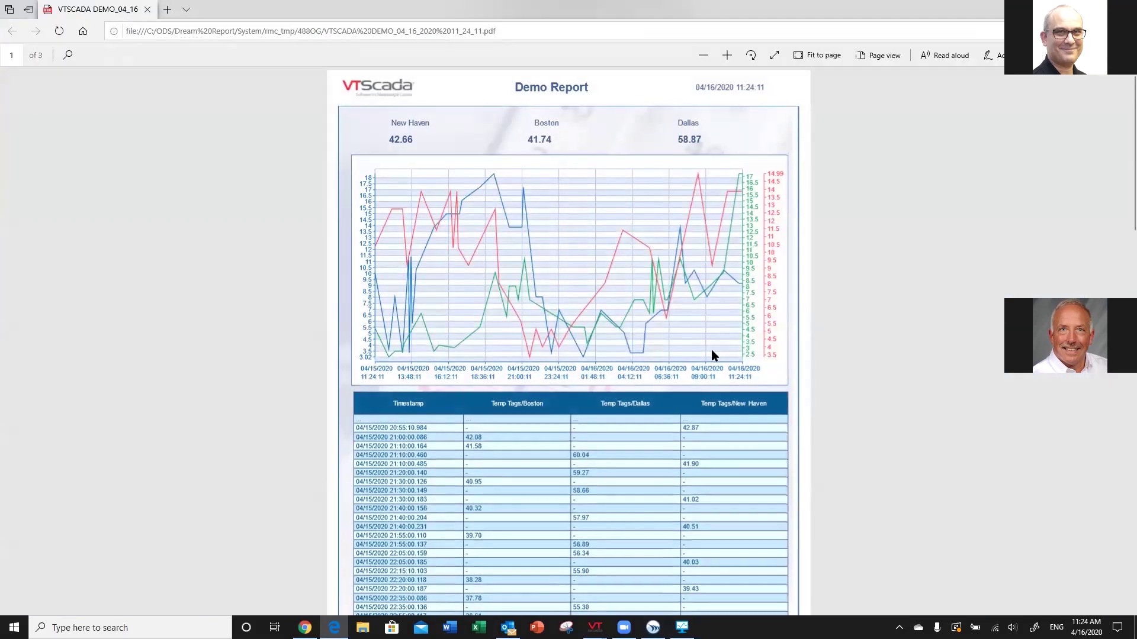
scroll(712, 349, down, 8)
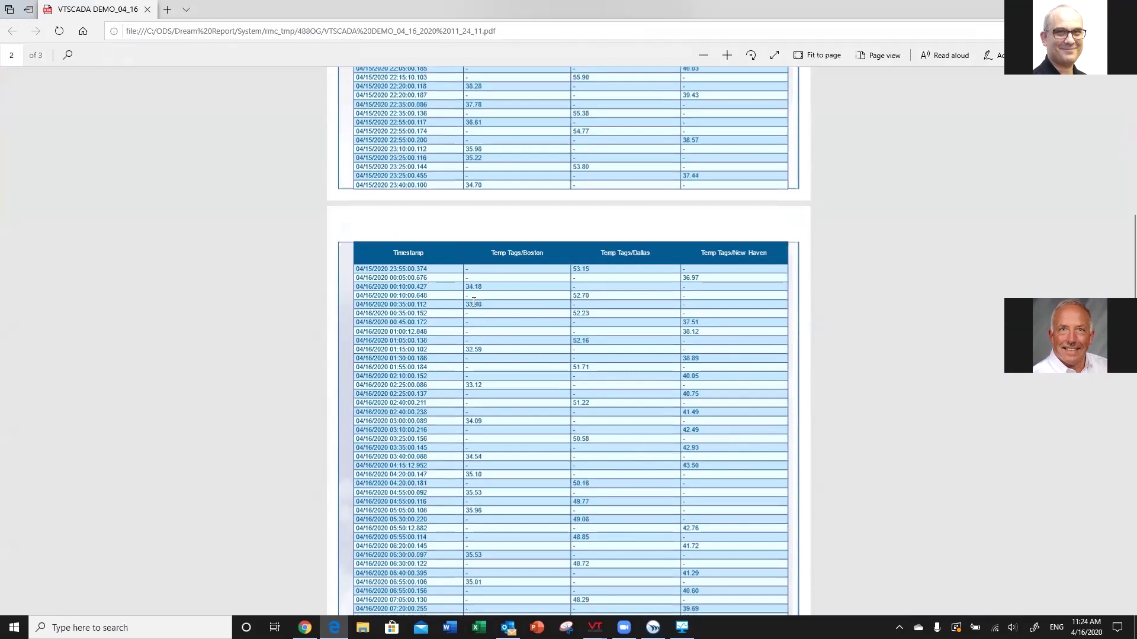
drag(474, 302, 457, 305)
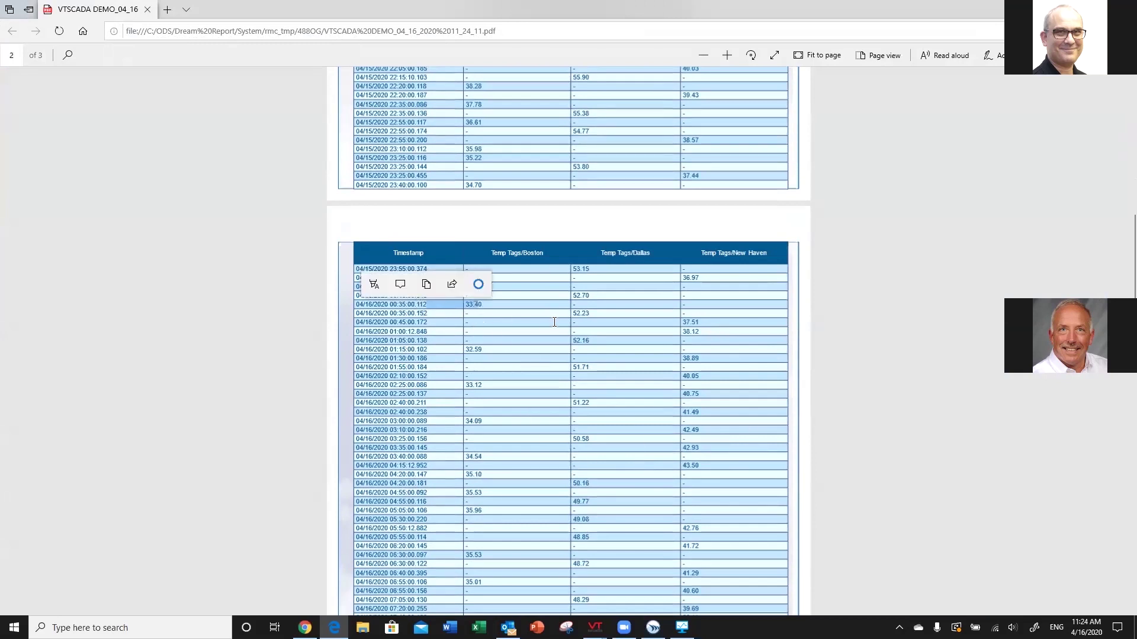
click(577, 315)
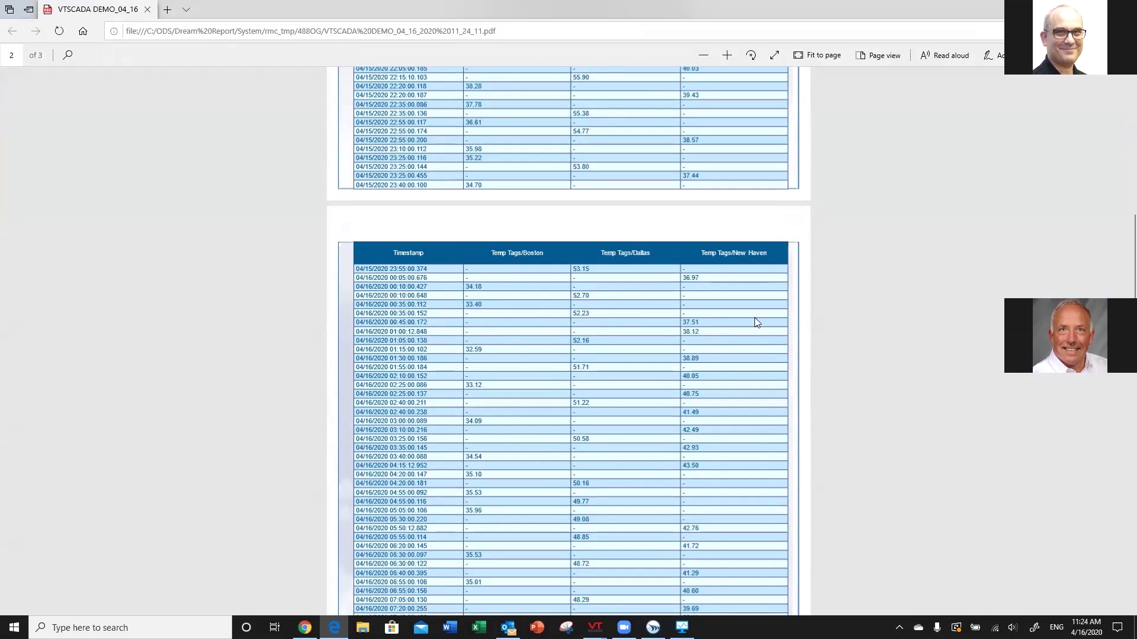
scroll(755, 317, down, 2)
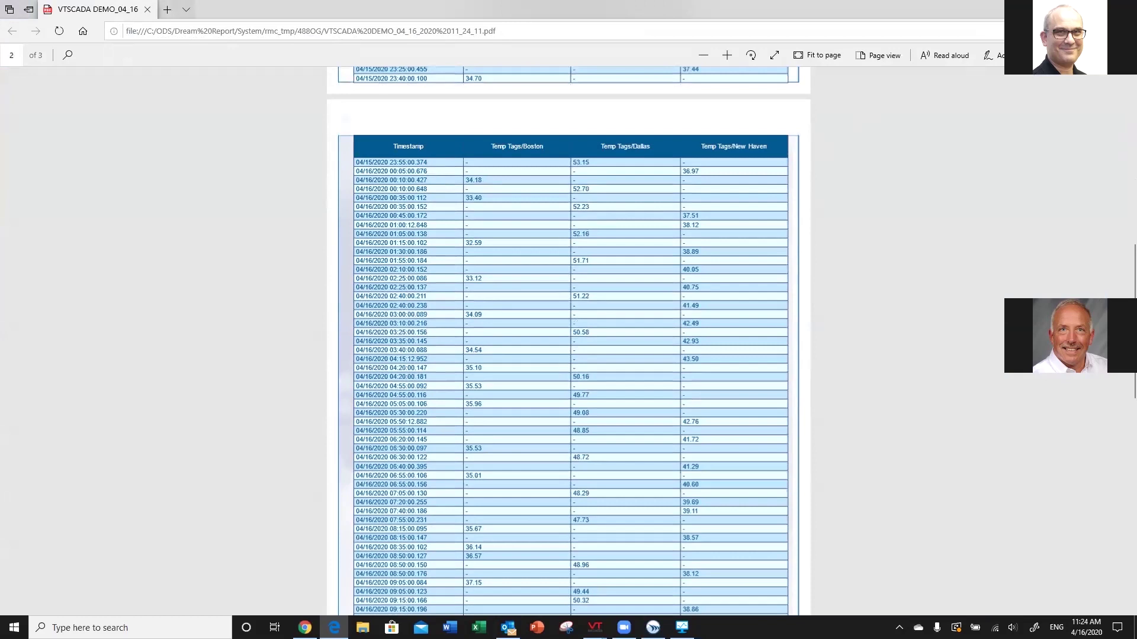
Return to the Dream Report designer, place a free SQL query table below the item table and choose NorthWind as its database source
key(alt+Tab)
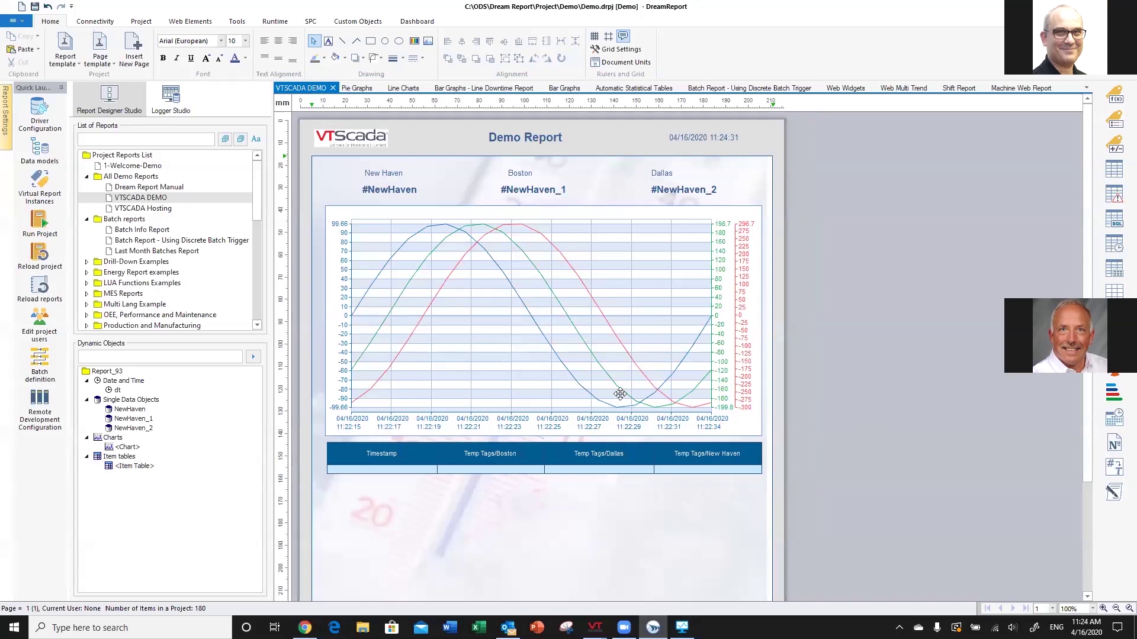
click(1115, 220)
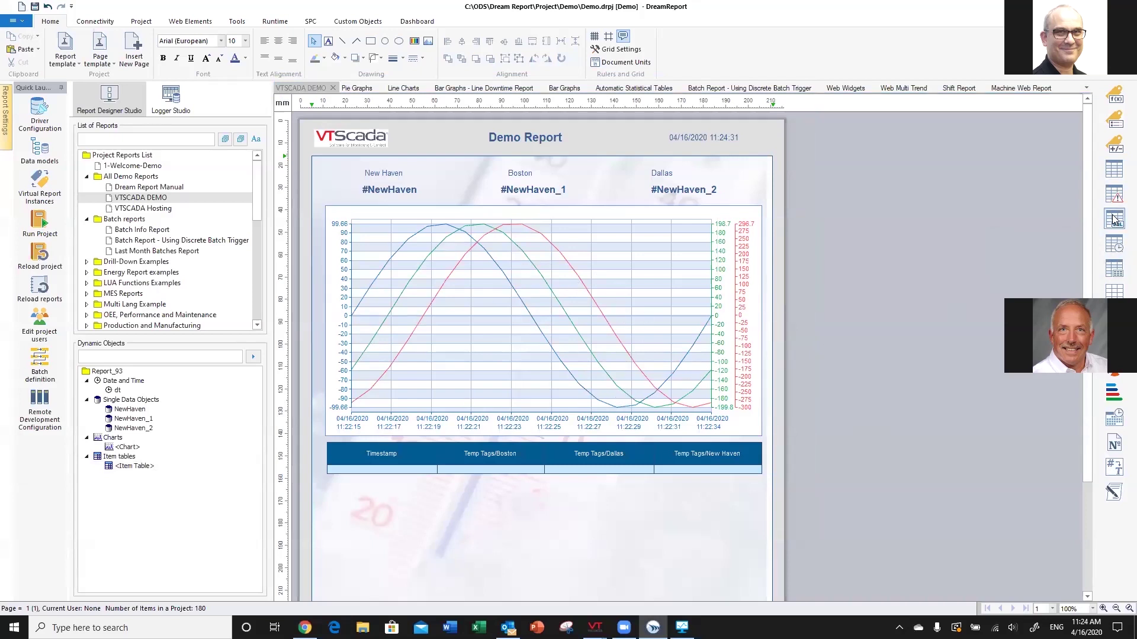
drag(329, 484, 757, 524)
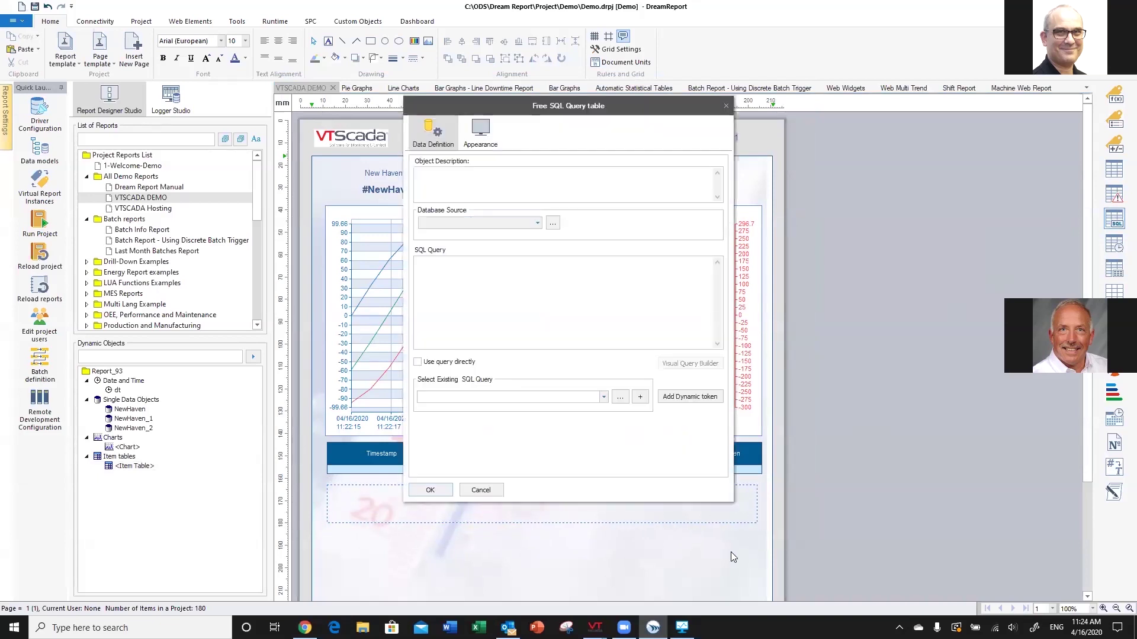
click(537, 224)
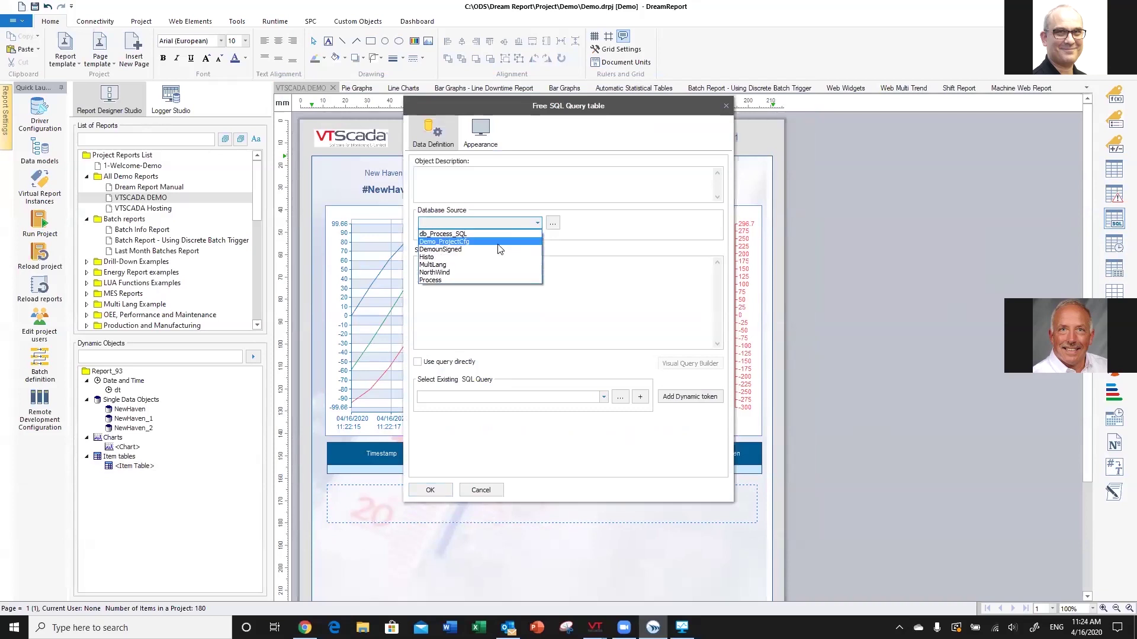
click(471, 272)
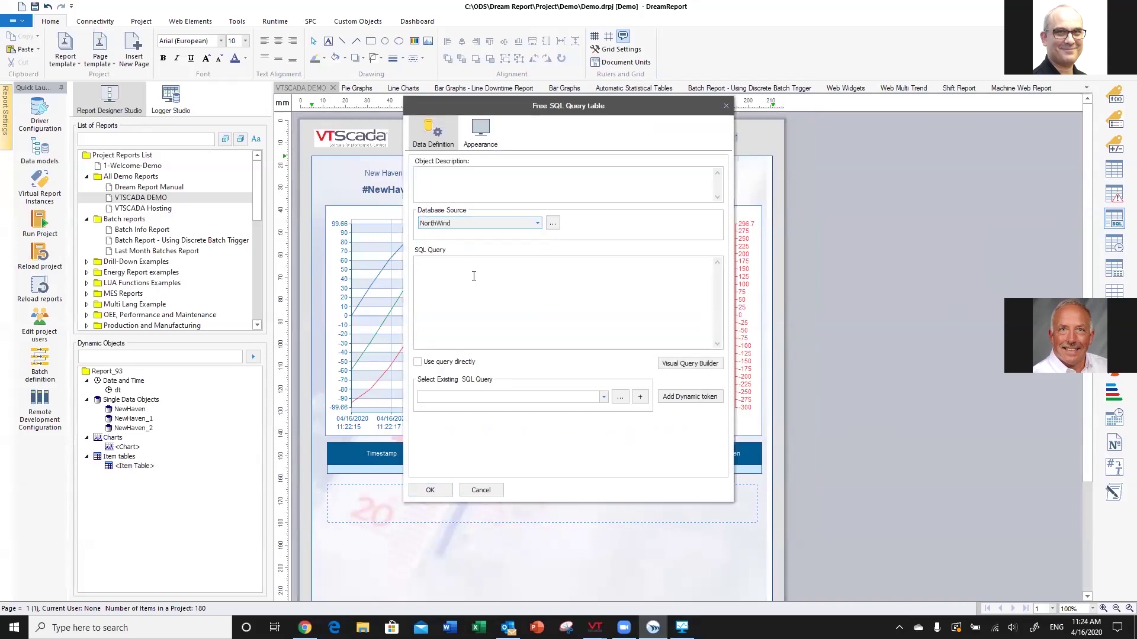
In the Visual Query Builder, add the Customers and Orders tables and join them on CustomerID
click(697, 365)
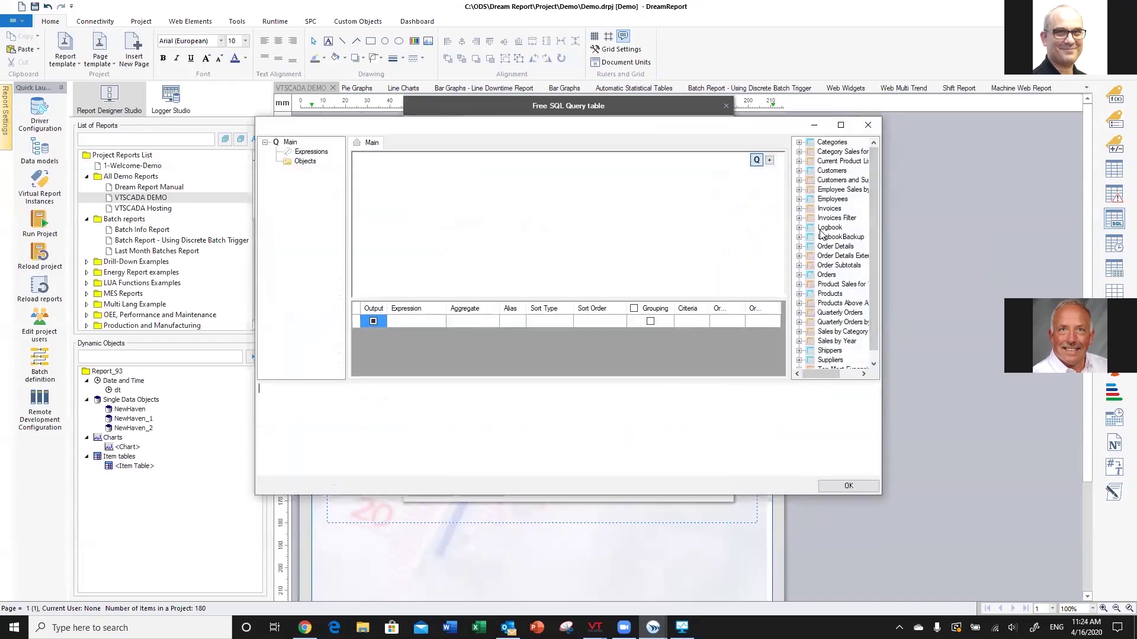
drag(828, 172, 414, 173)
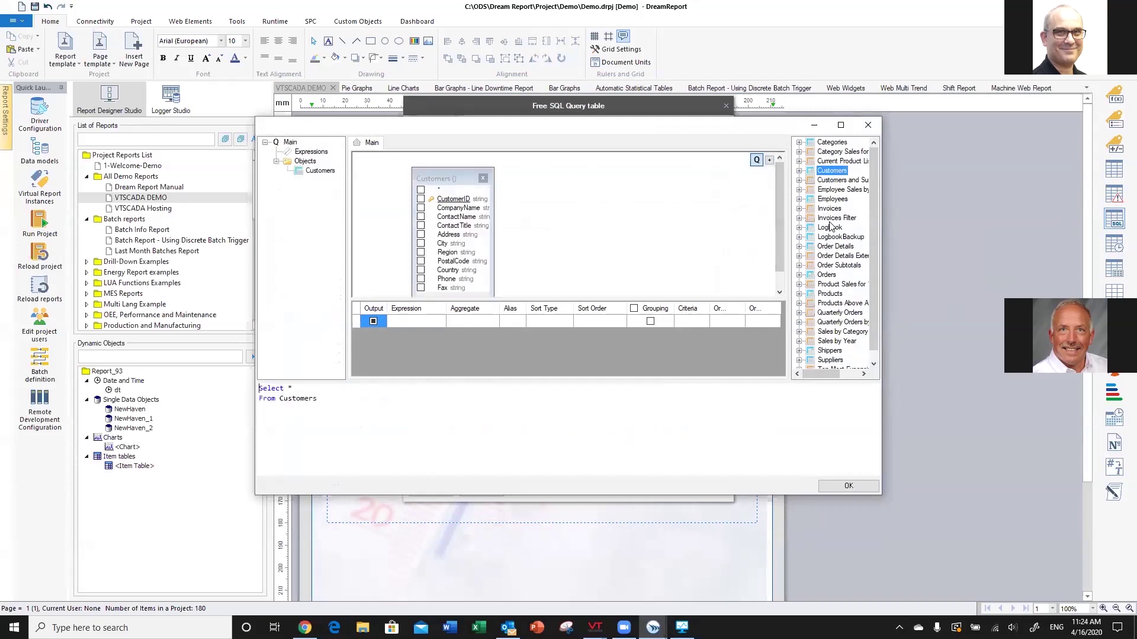
drag(827, 276, 585, 181)
drag(478, 201, 612, 211)
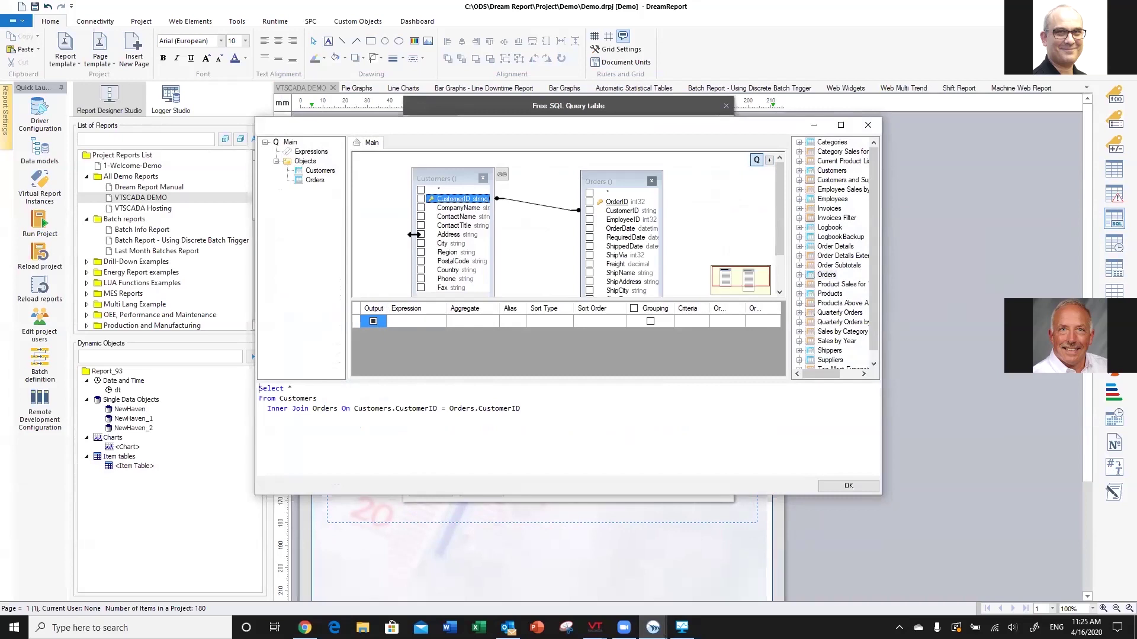
Output CompanyName and Region from Customers plus OrderDate and ShippedDate from Orders, and accept the query and the SQL table
click(420, 208)
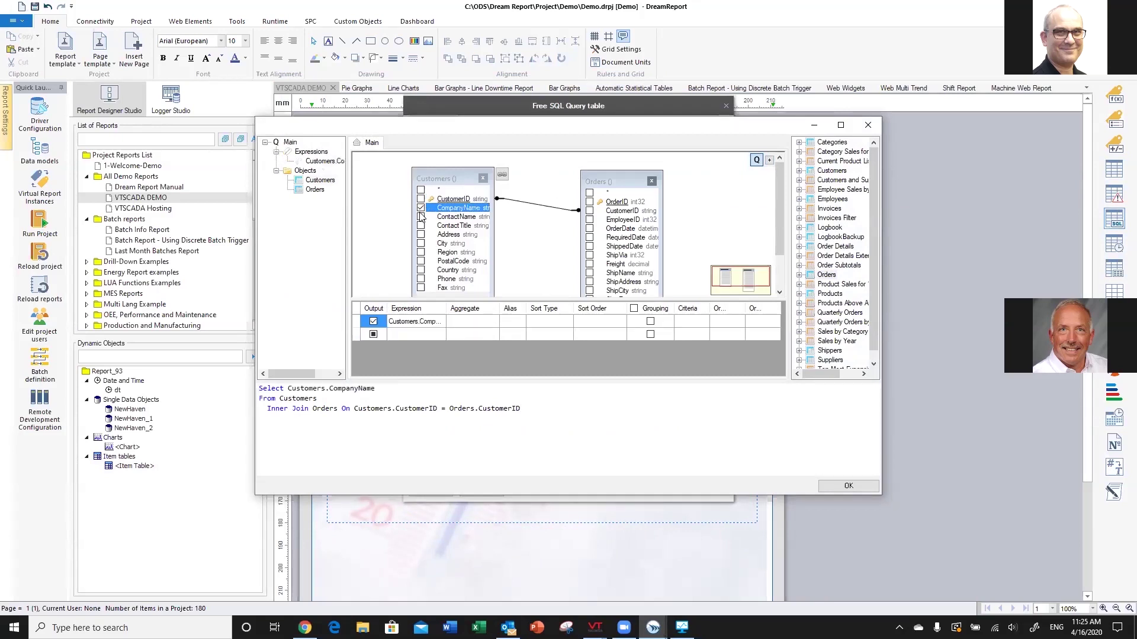
click(421, 253)
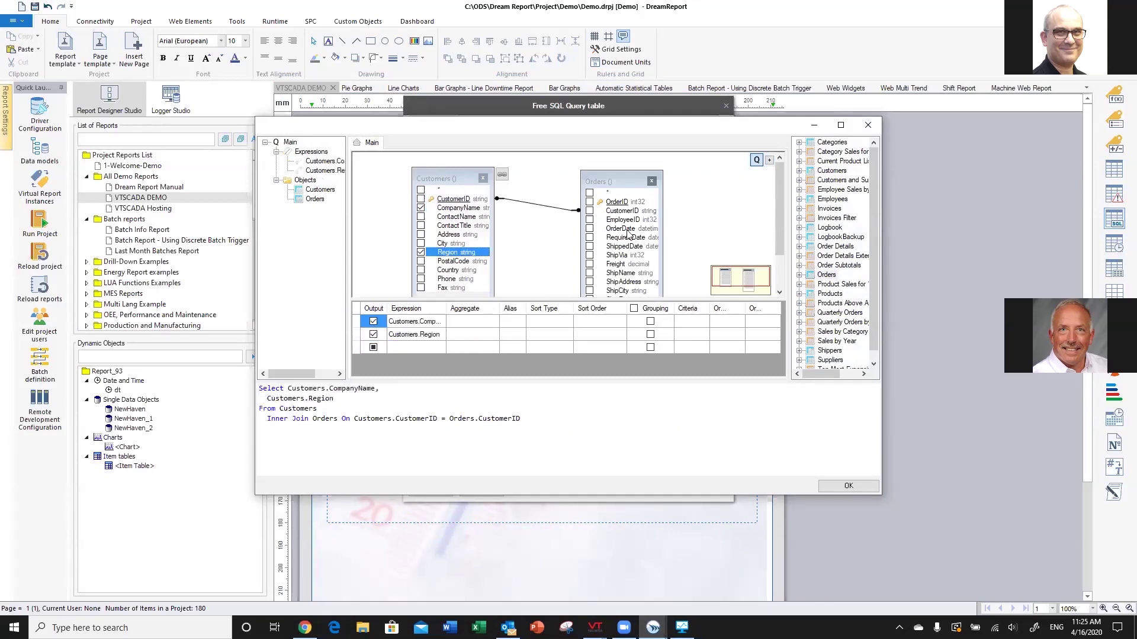
click(590, 228)
click(590, 246)
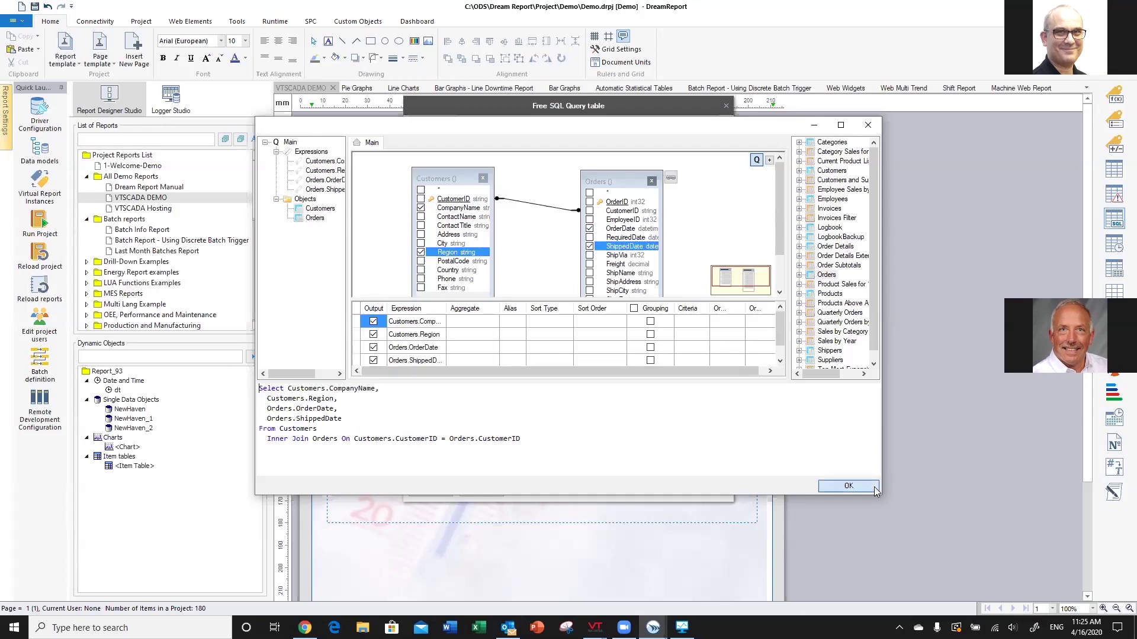
click(849, 486)
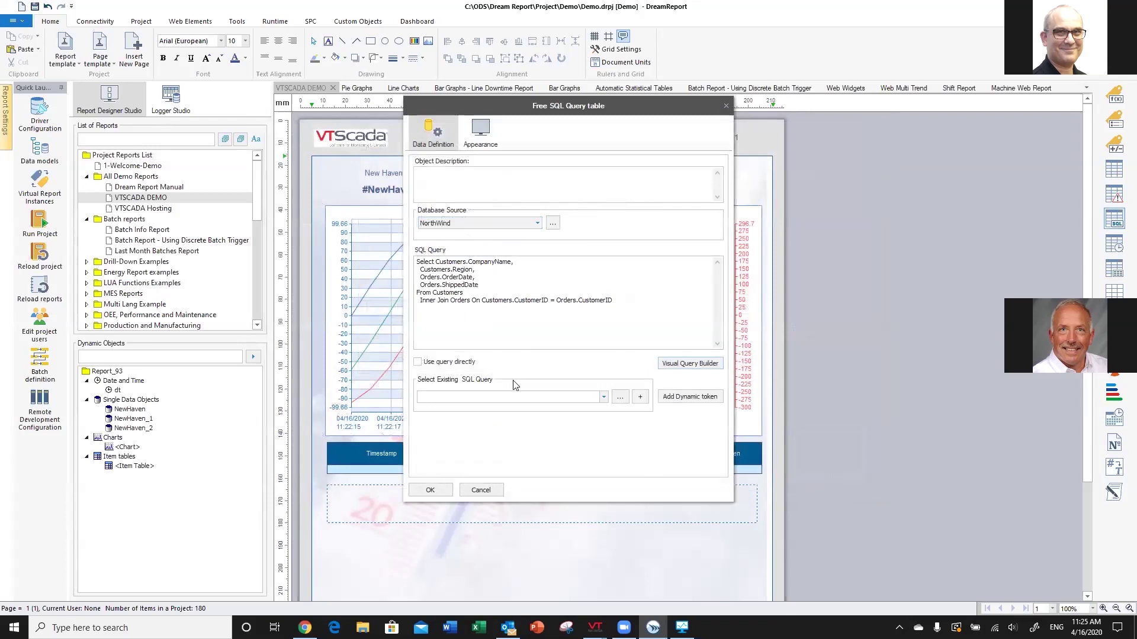
click(441, 490)
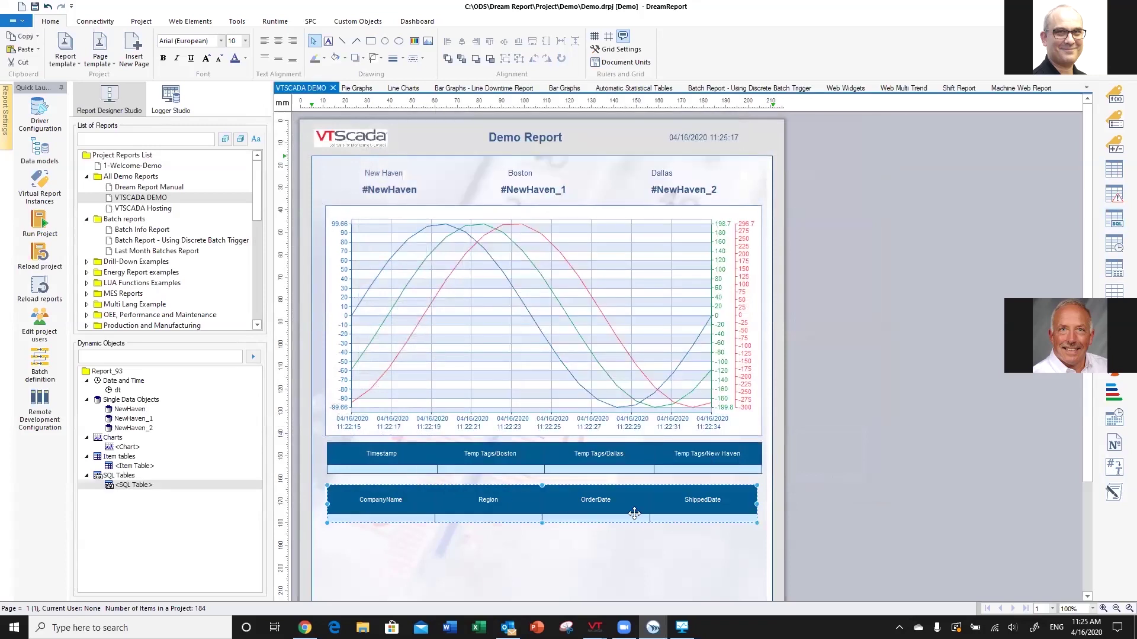
Reload the reports in the running project and generate VTSCADA DEMO from All Demo Reports in the Runtime Management Console
click(41, 289)
click(555, 339)
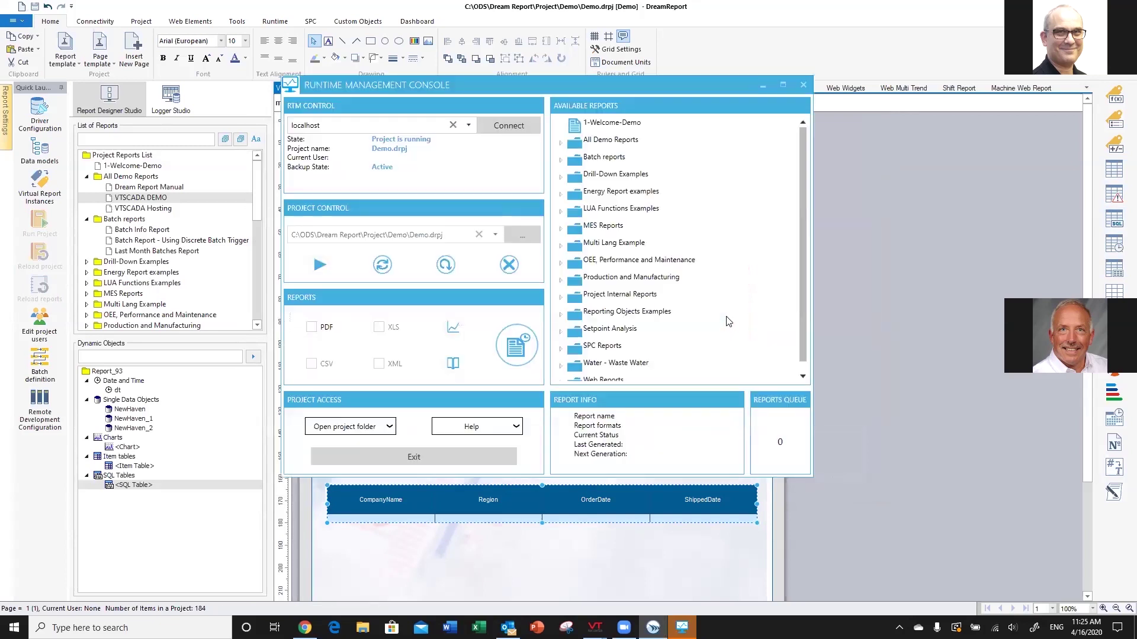
click(567, 144)
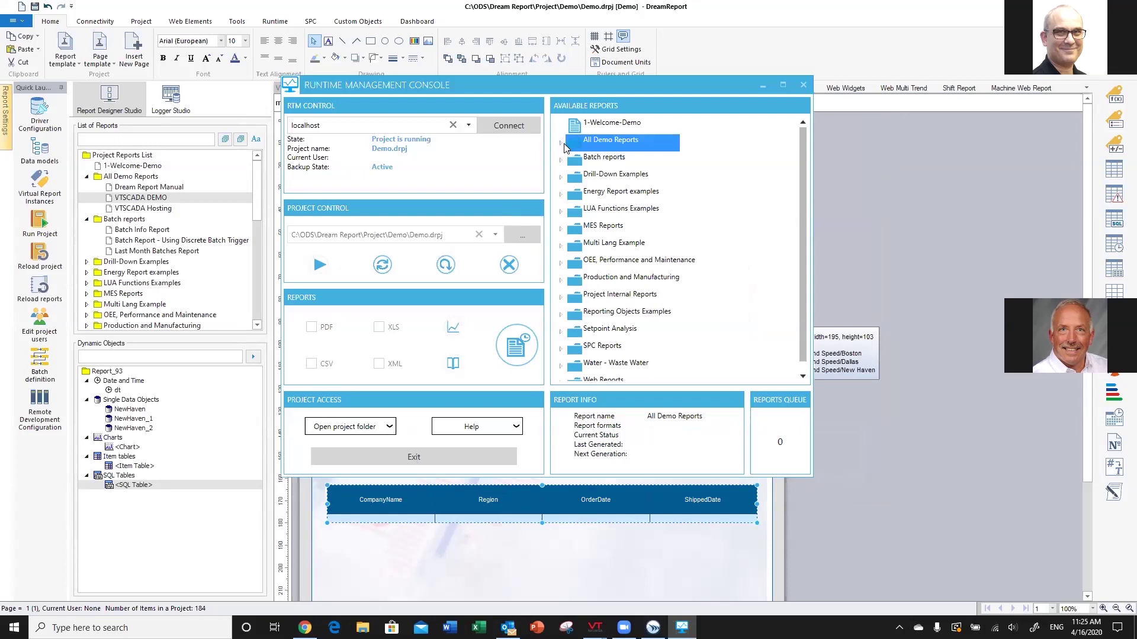
click(563, 143)
click(629, 175)
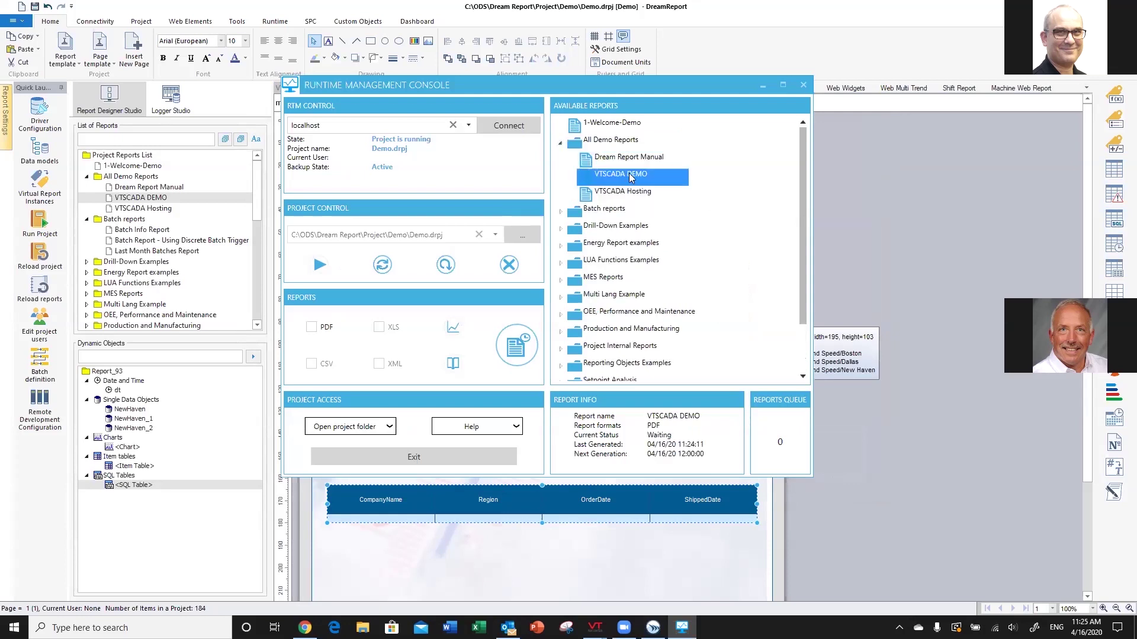
right_click(635, 178)
click(592, 185)
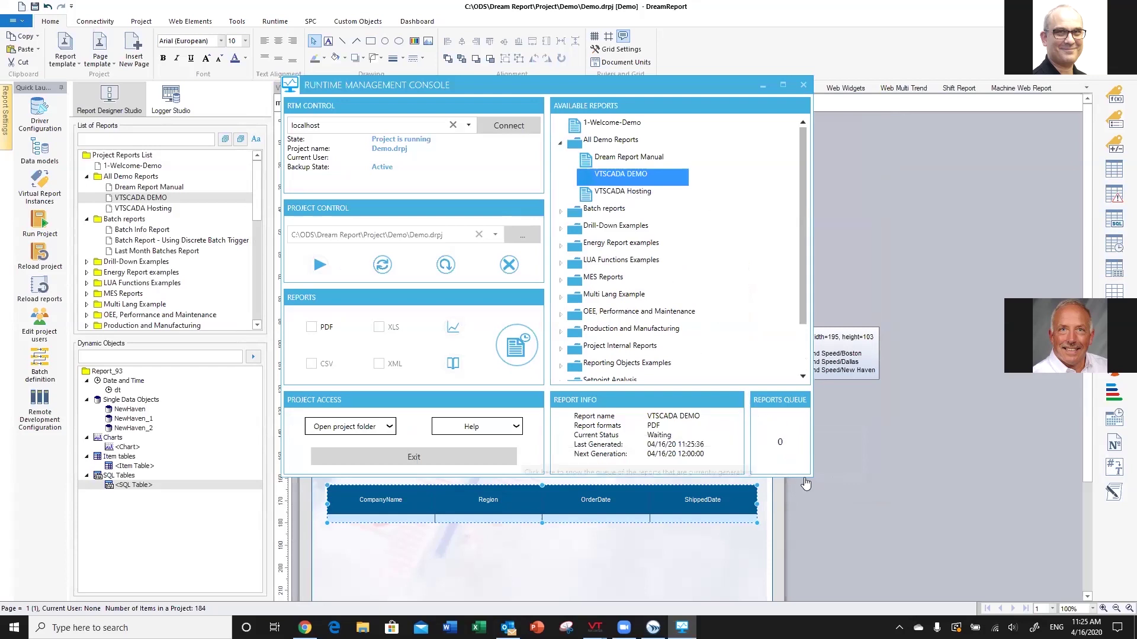
Open the newly generated VTSCADA DEMO PDF and review its chart, temperature table and SQL order table across the pages
right_click(622, 178)
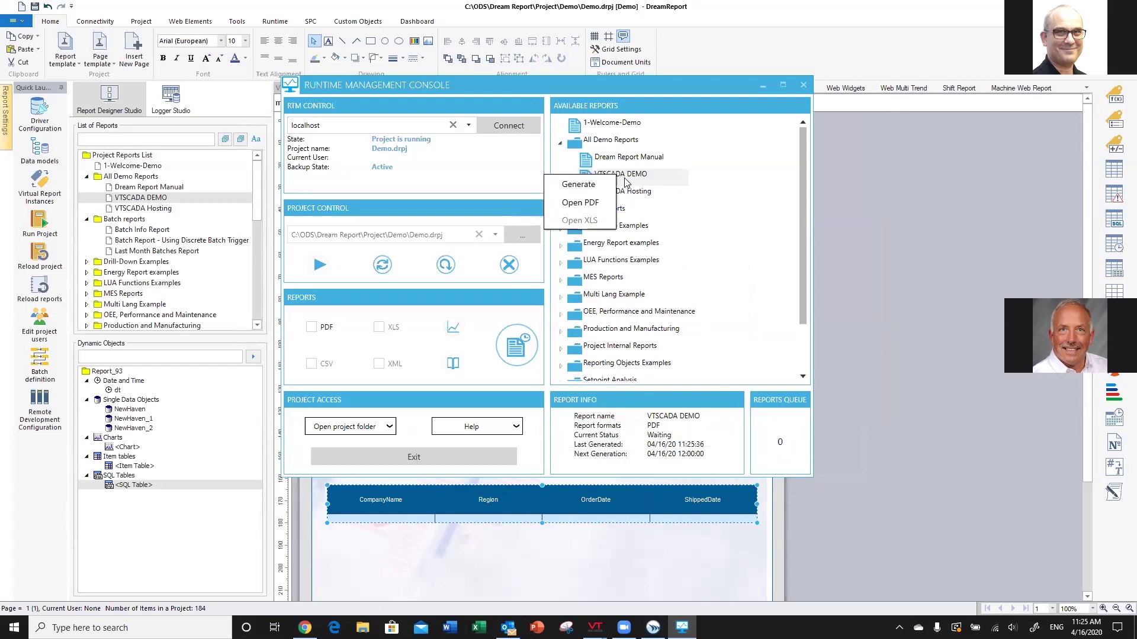
click(592, 202)
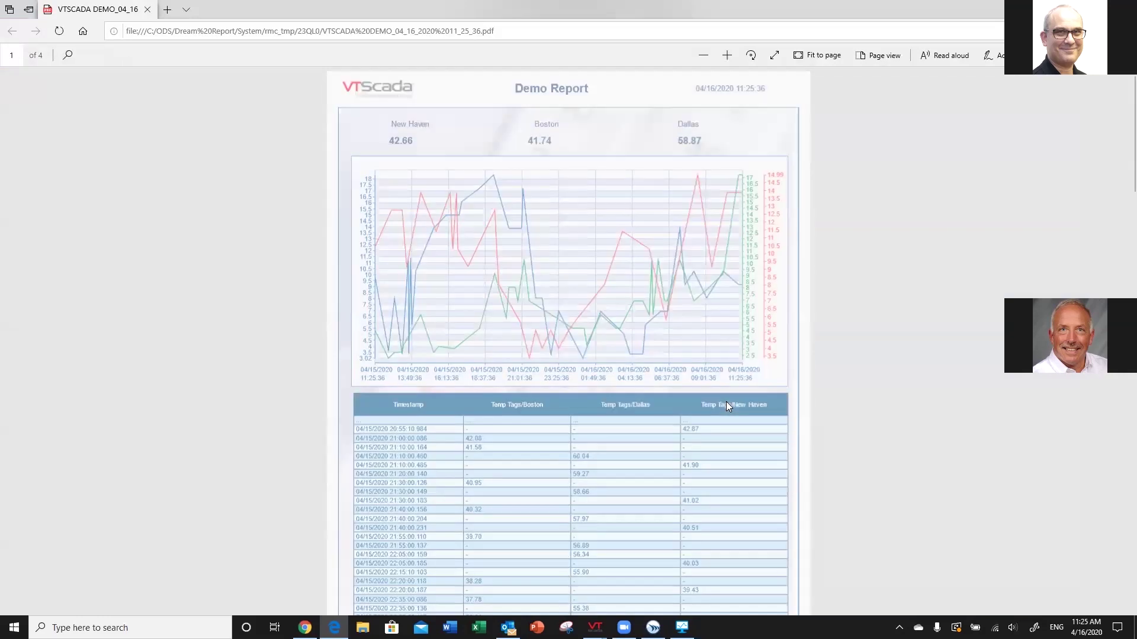
scroll(724, 402, down, 3)
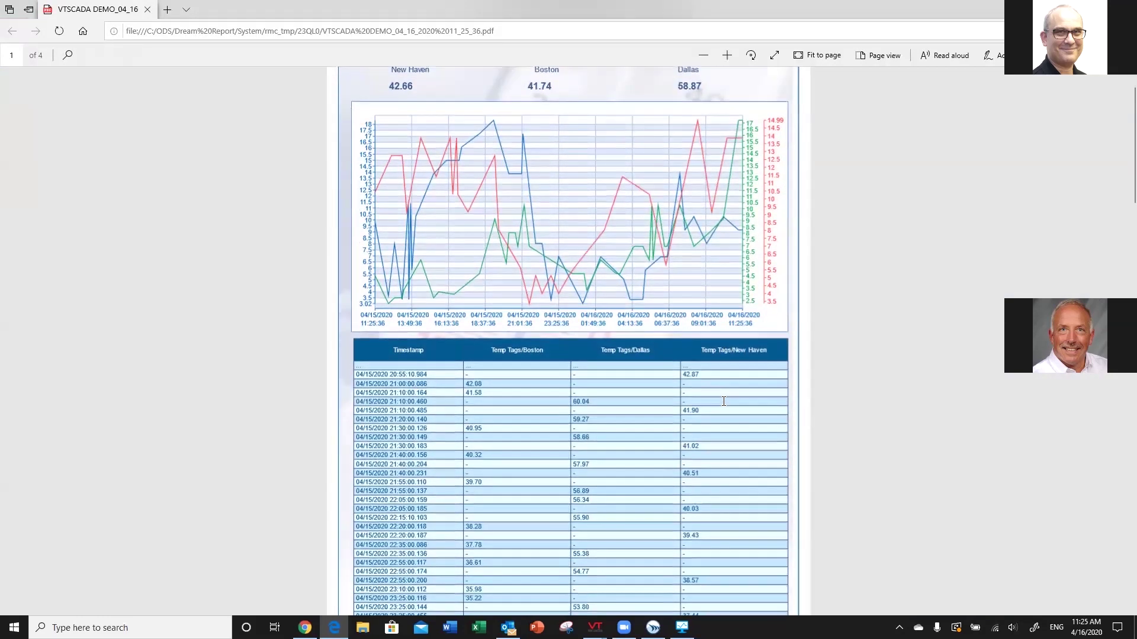
scroll(723, 398, up, 3)
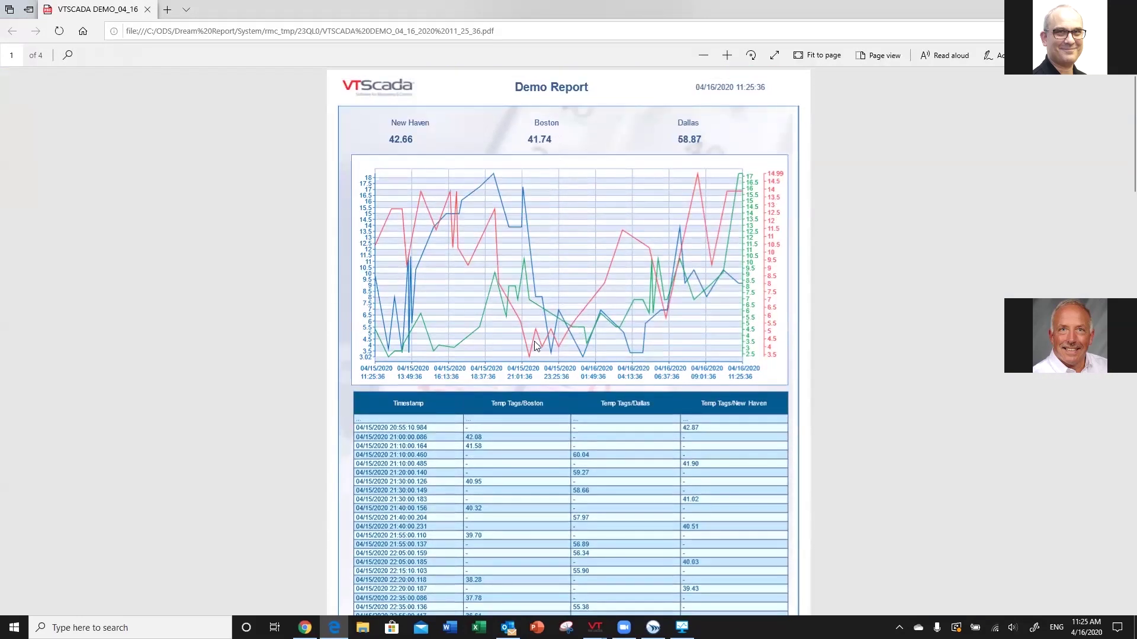
scroll(639, 479, down, 20)
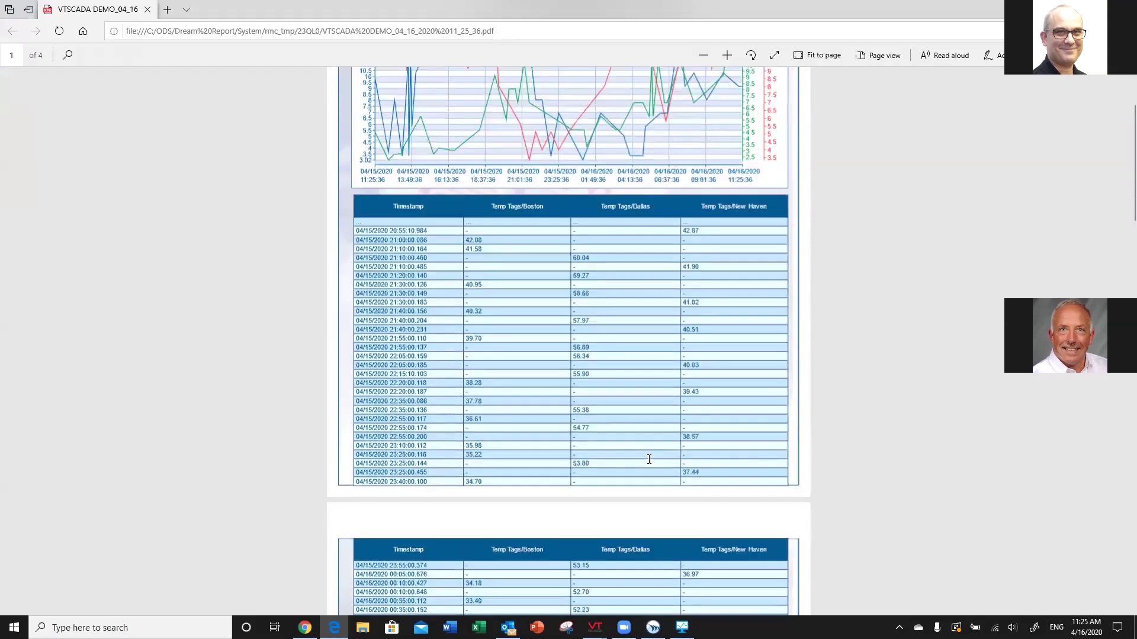
scroll(648, 455, down, 6)
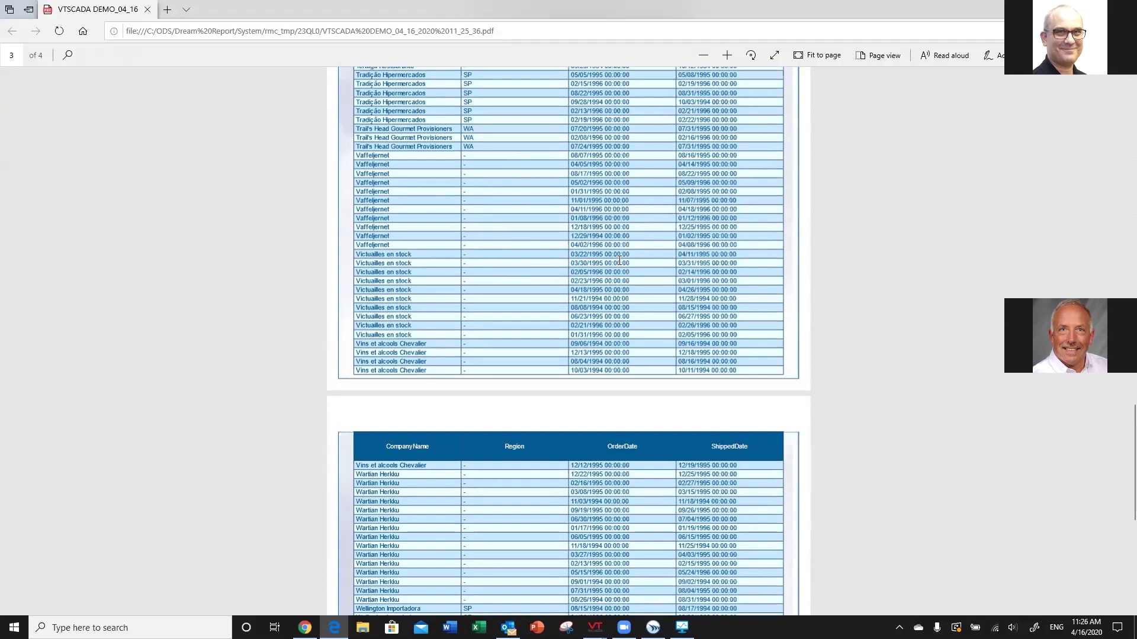
scroll(619, 261, up, 7)
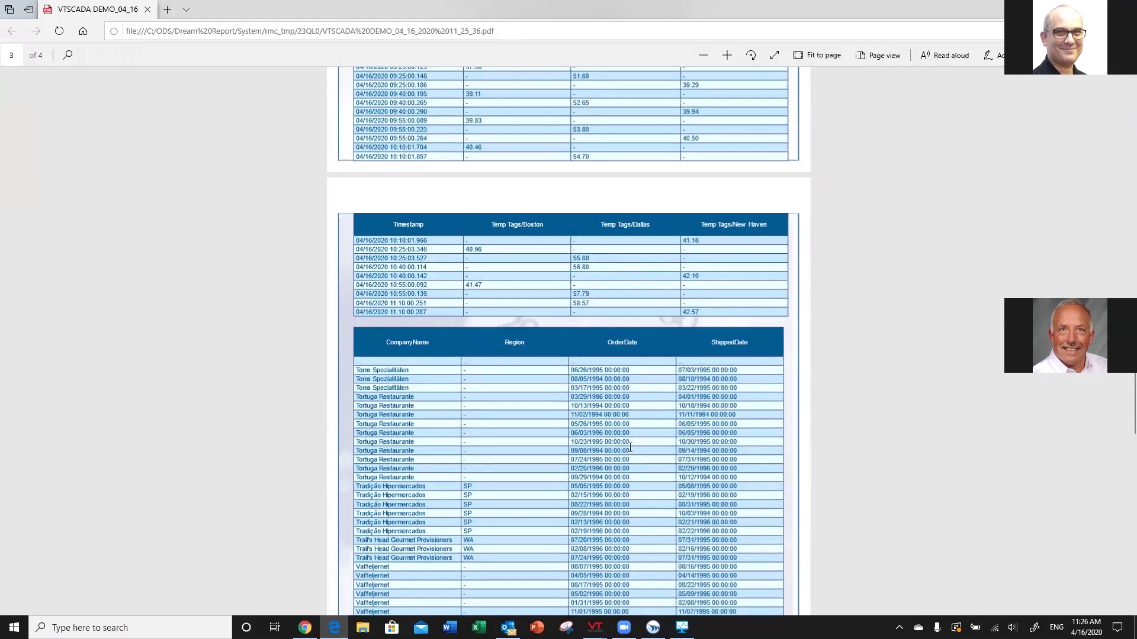
scroll(630, 448, up, 20)
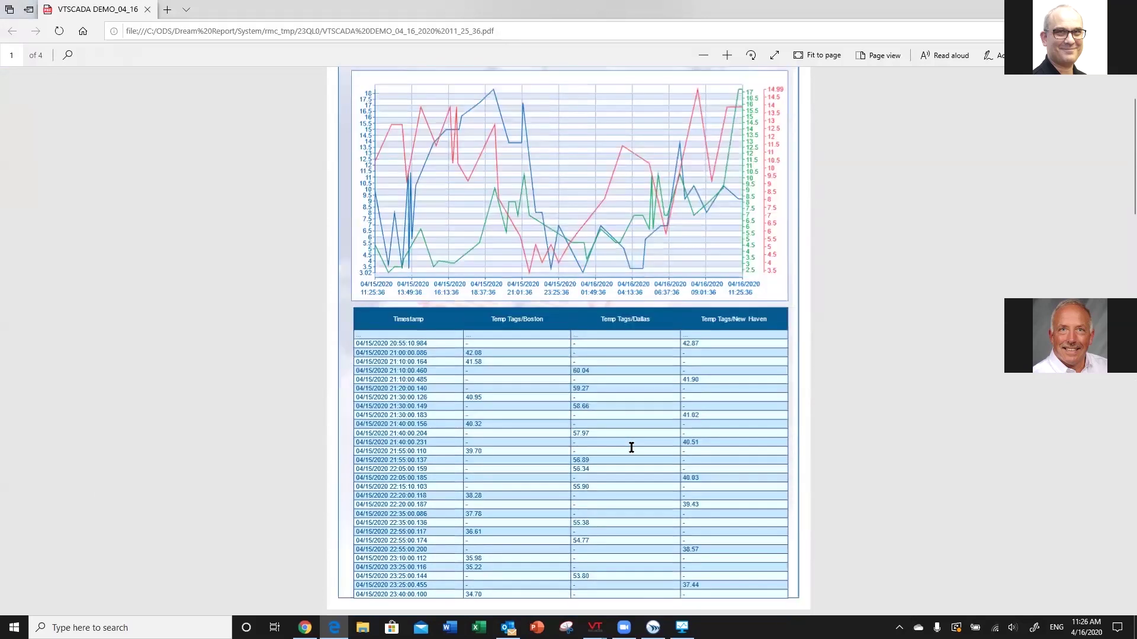
scroll(631, 448, up, 2)
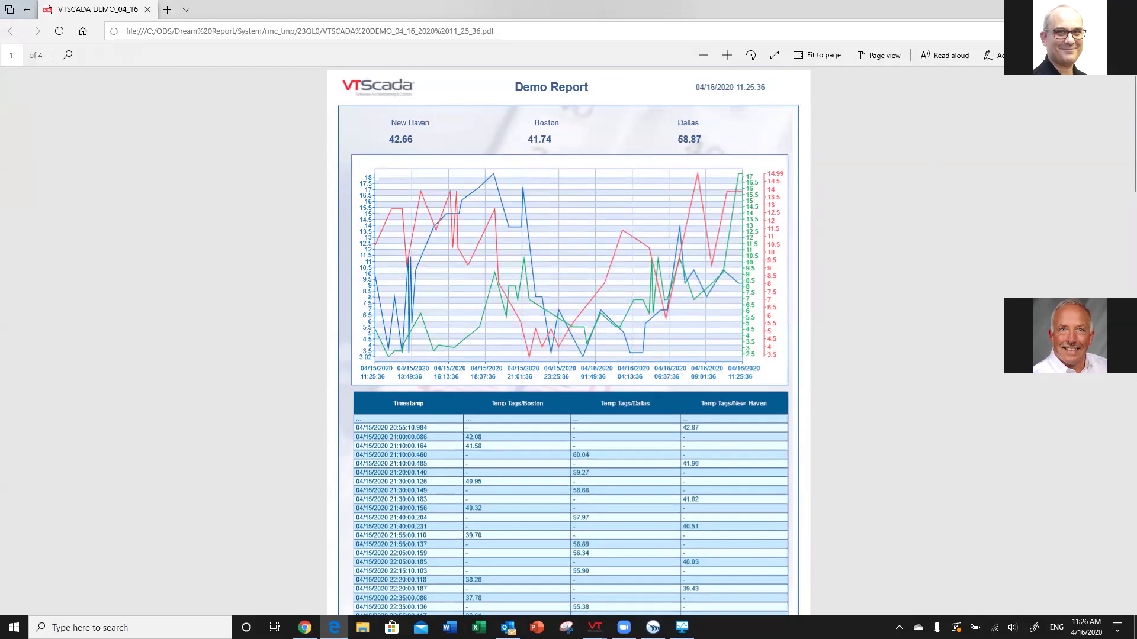
Return to the Runtime Management Console, open the project's web portal and maximize the browser window
key(alt+Tab)
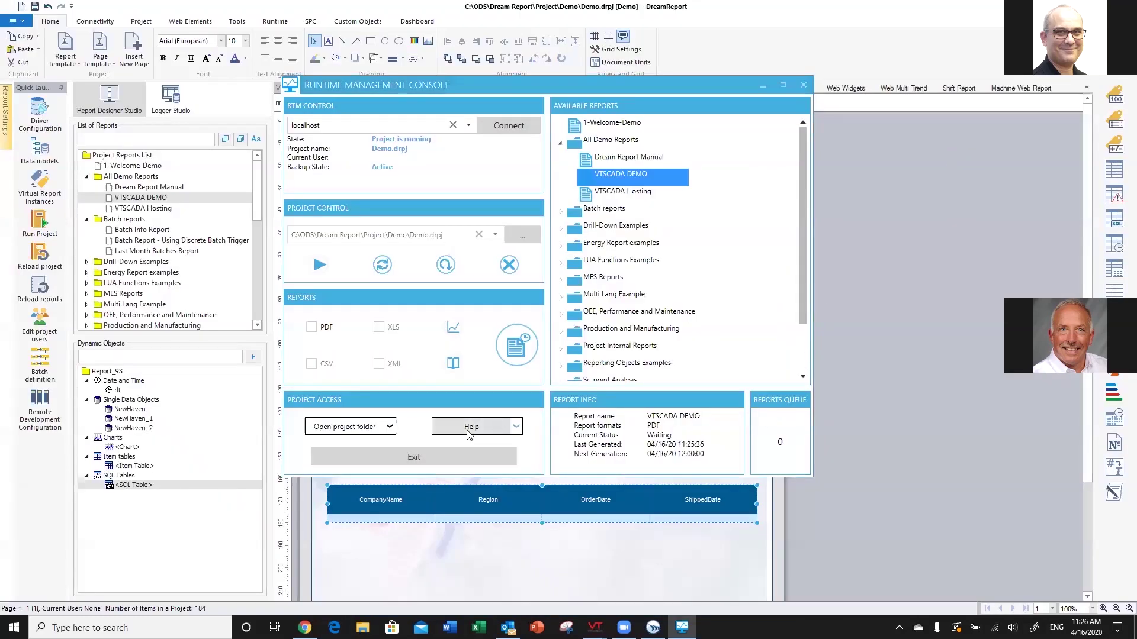
click(389, 427)
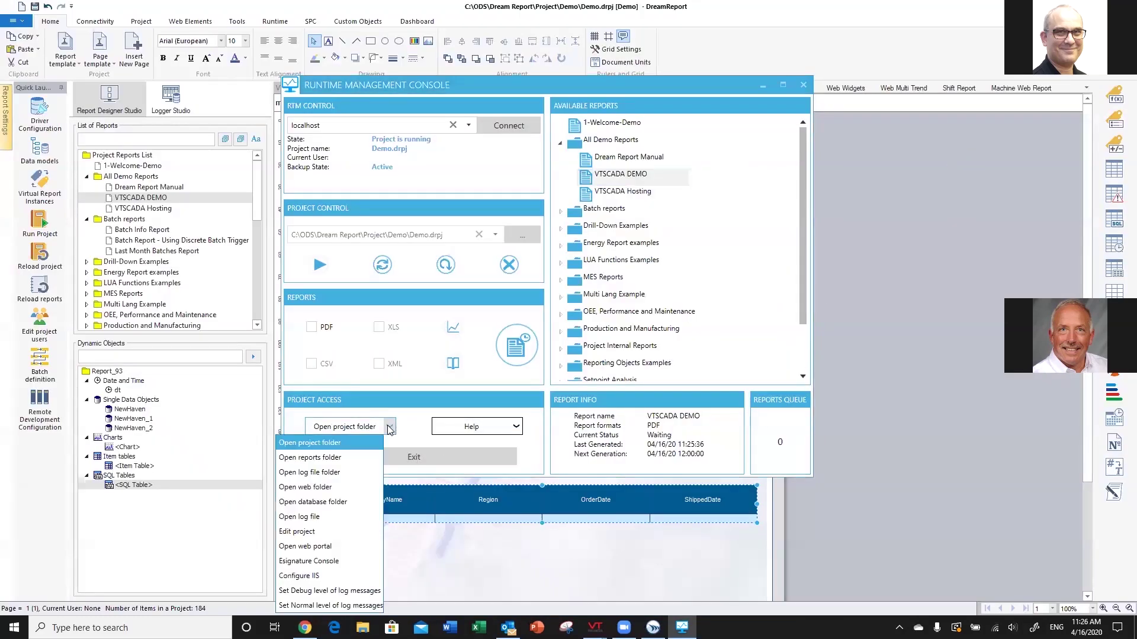
click(323, 547)
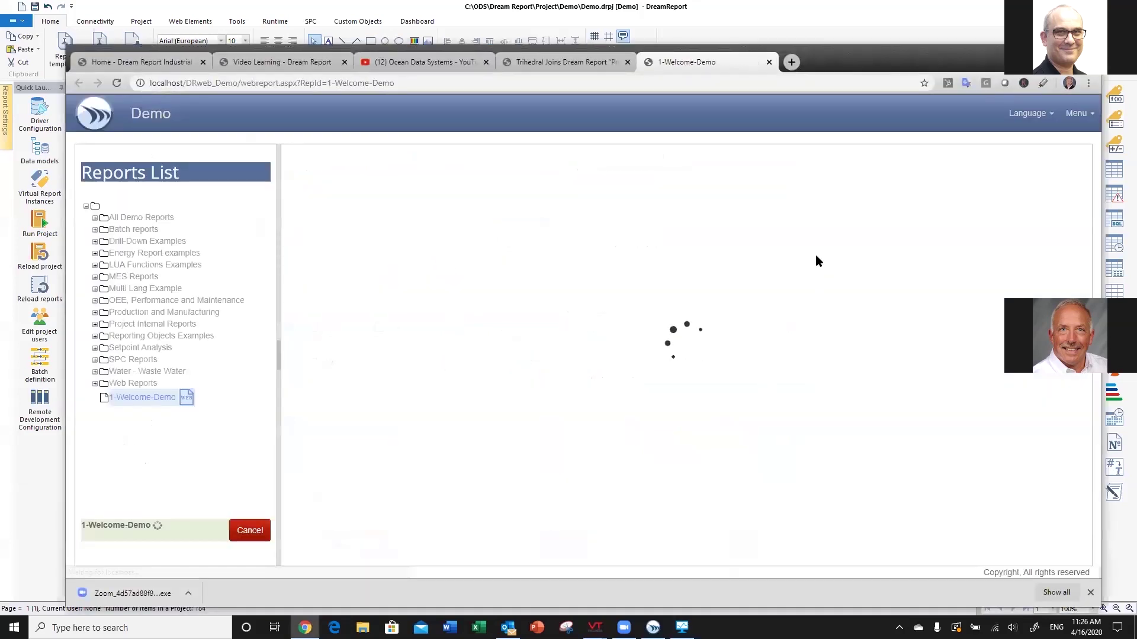
double_click(851, 60)
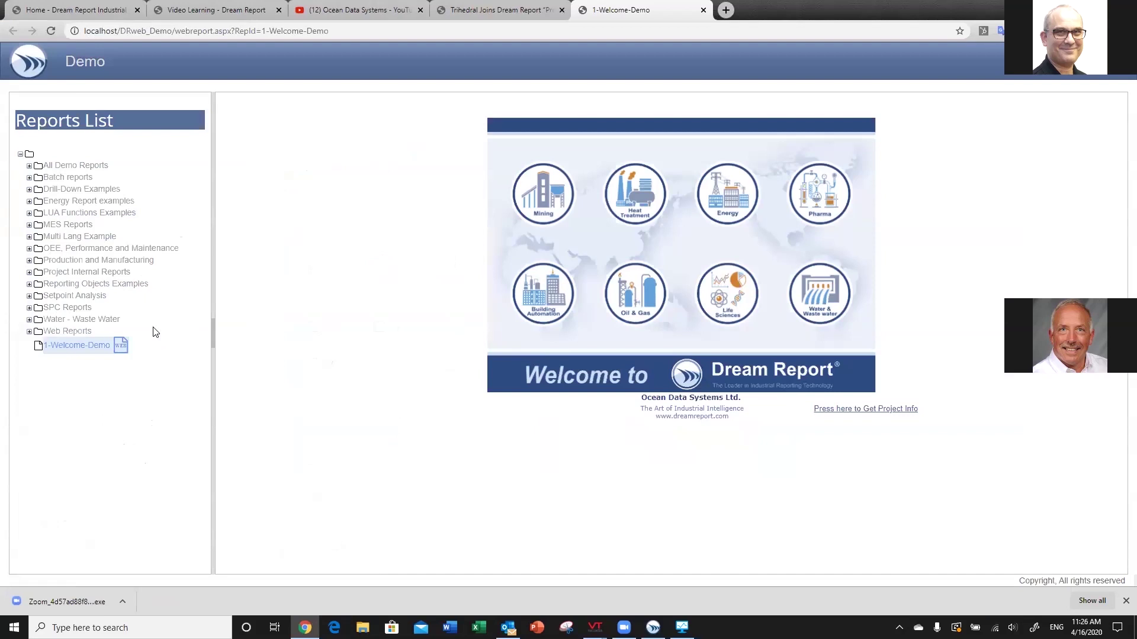
Open VTSCADA DEMO from All Demo Reports in the web portal and look through its pages down to the SQL table
click(29, 165)
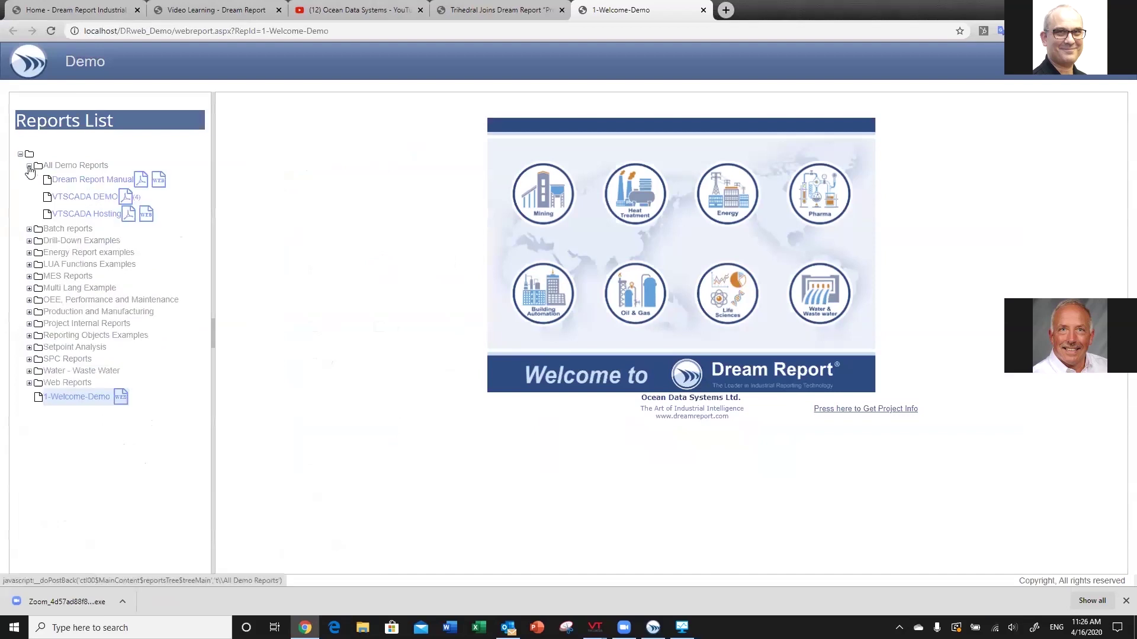
click(102, 198)
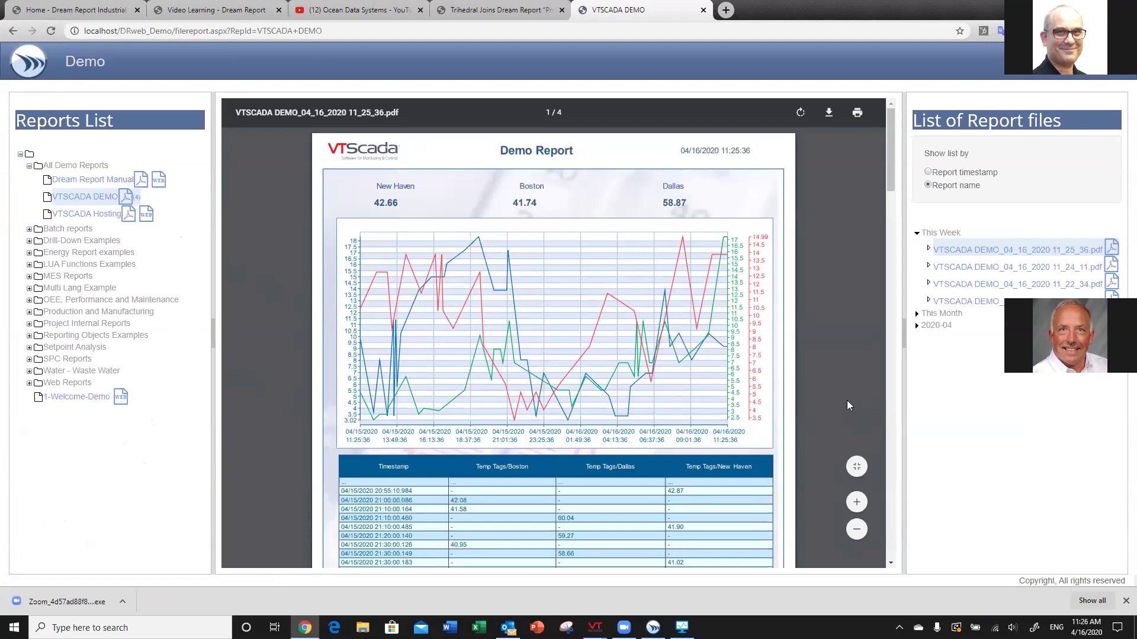
scroll(656, 413, down, 15)
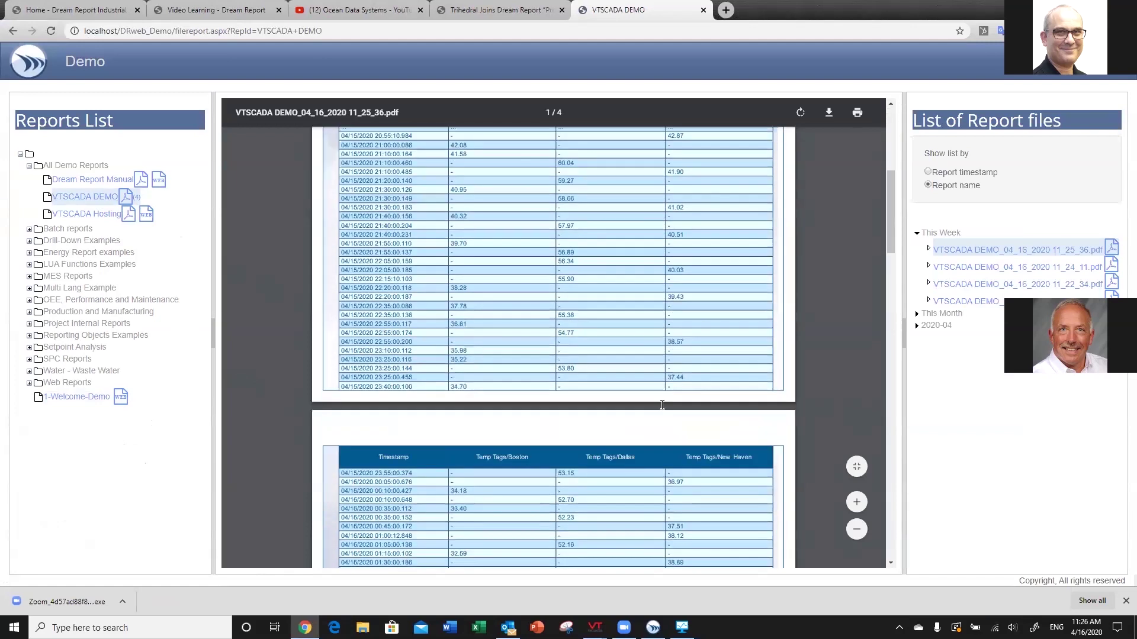
scroll(662, 401, down, 6)
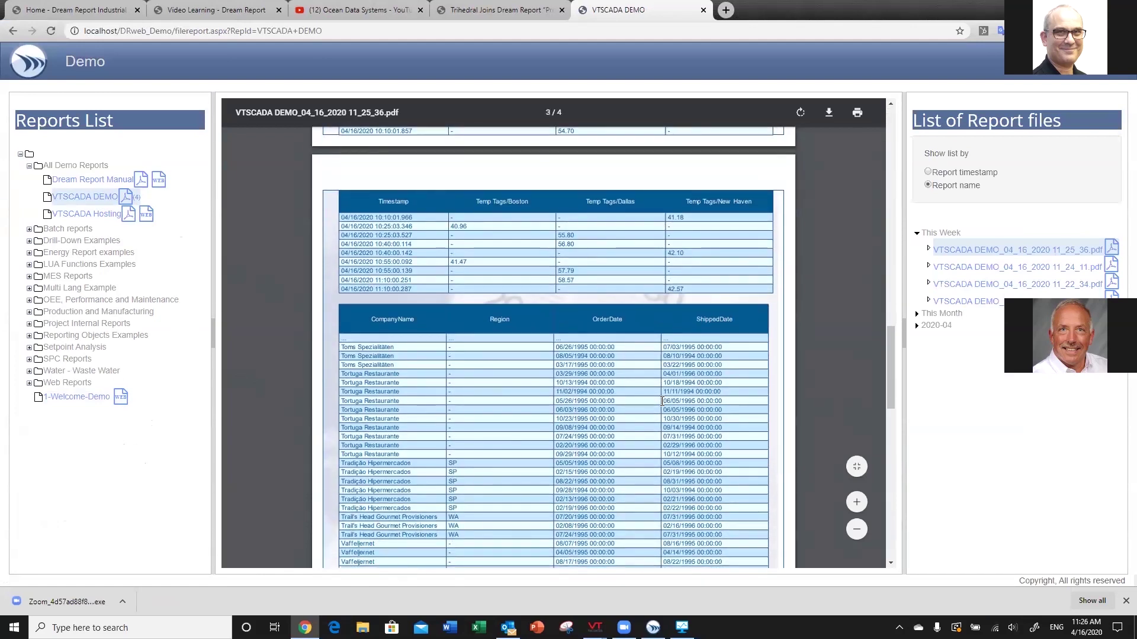
View the earlier report files VTSCADA DEMO_04_16_2020 11_24_11.pdf and VTSCADA DEMO_04_16_2020 11_18_46.pdf for comparison
click(1034, 269)
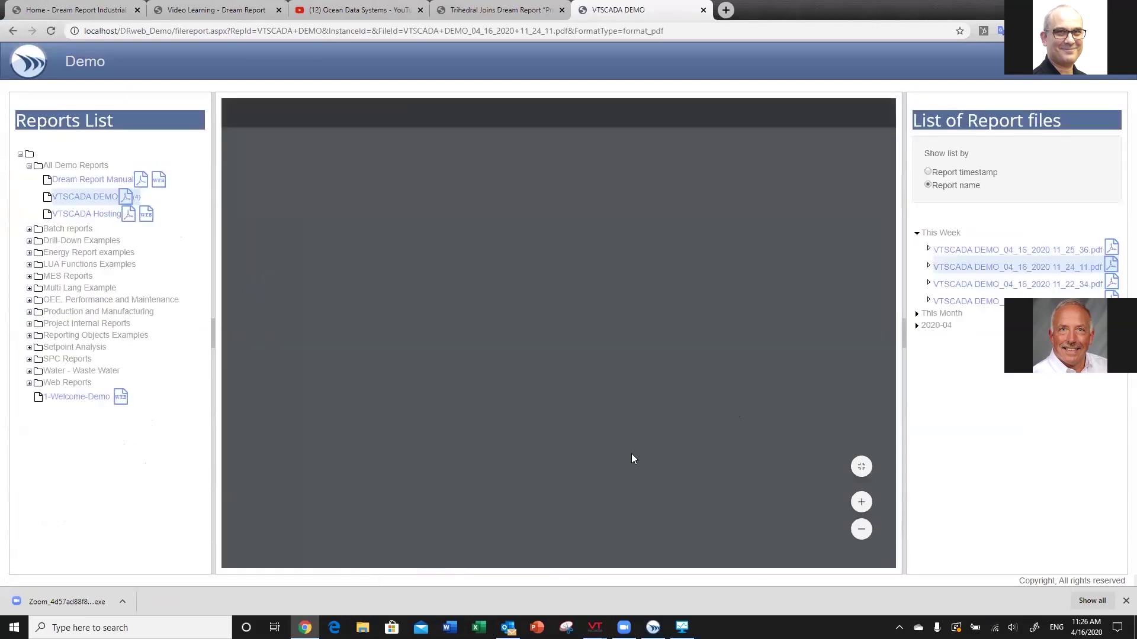
scroll(635, 451, down, 20)
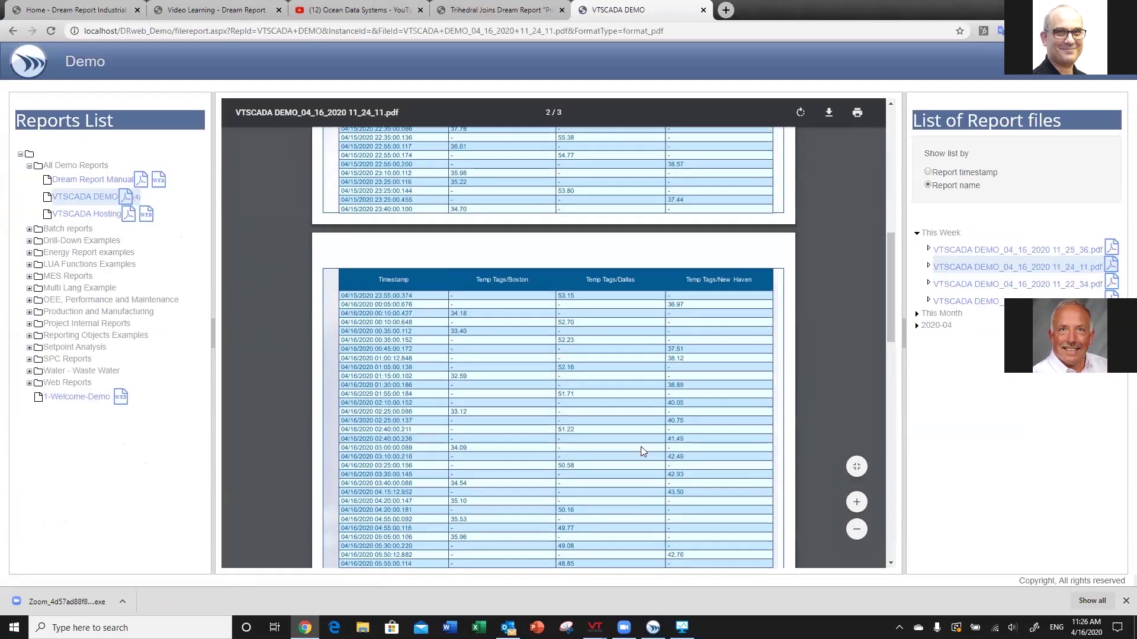
click(1007, 301)
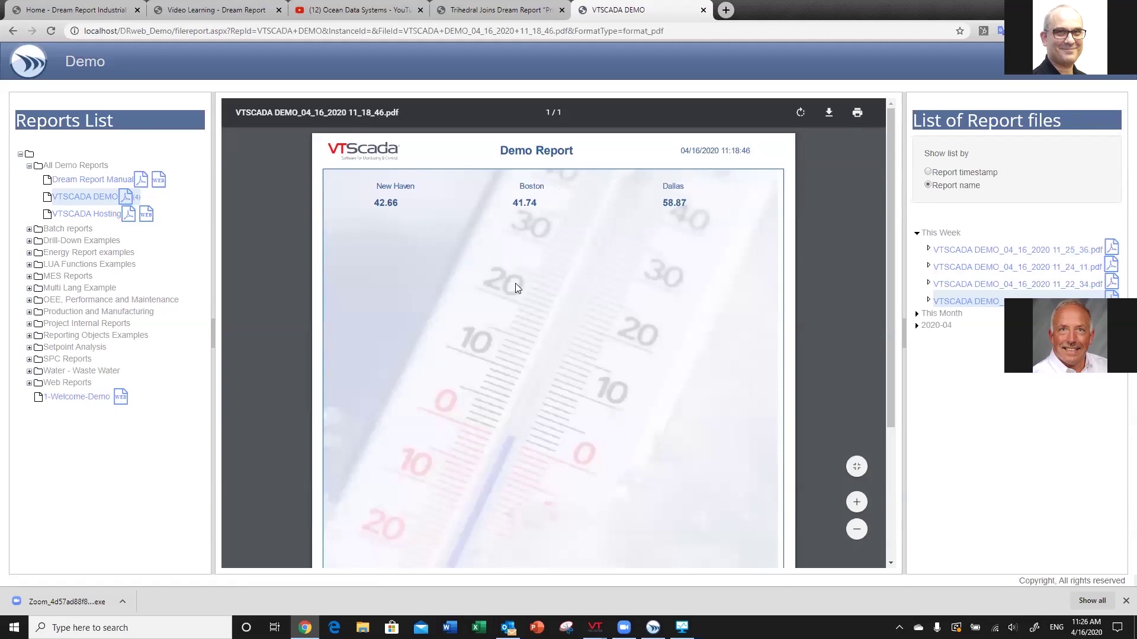
Generate a new VTSCADA DEMO report from the web portal and check its pages
click(1117, 61)
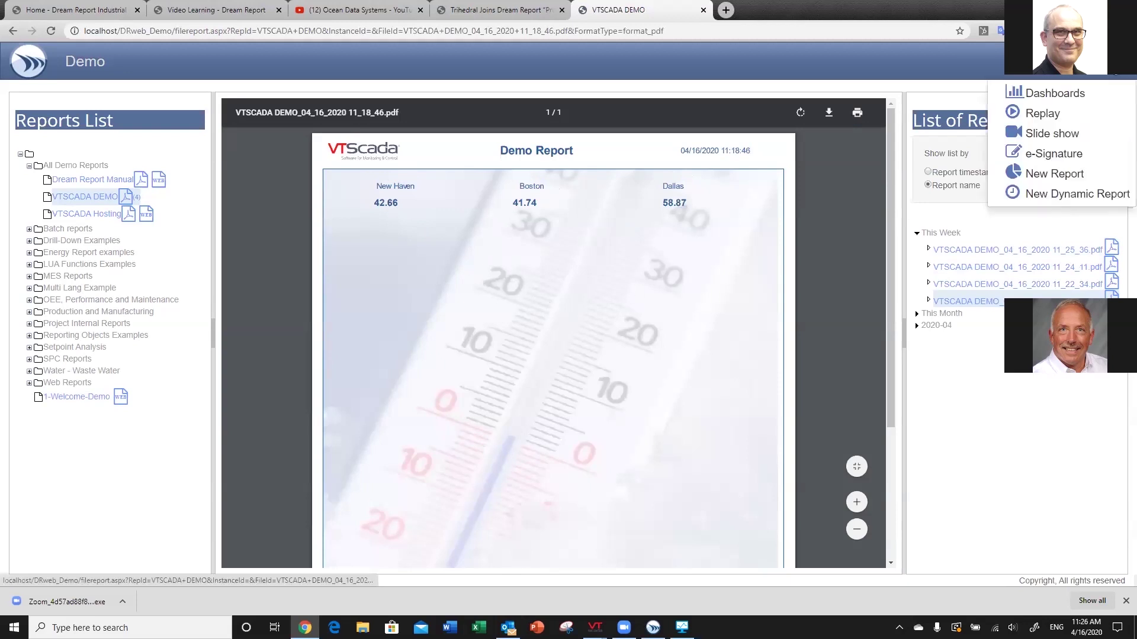
click(1072, 173)
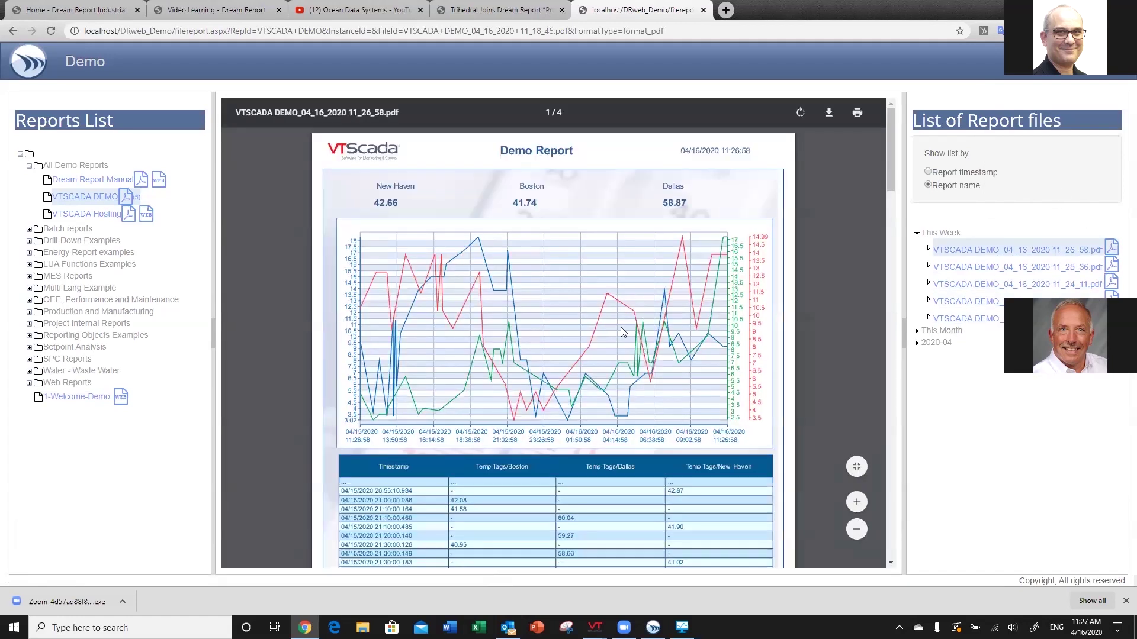
scroll(622, 332, down, 15)
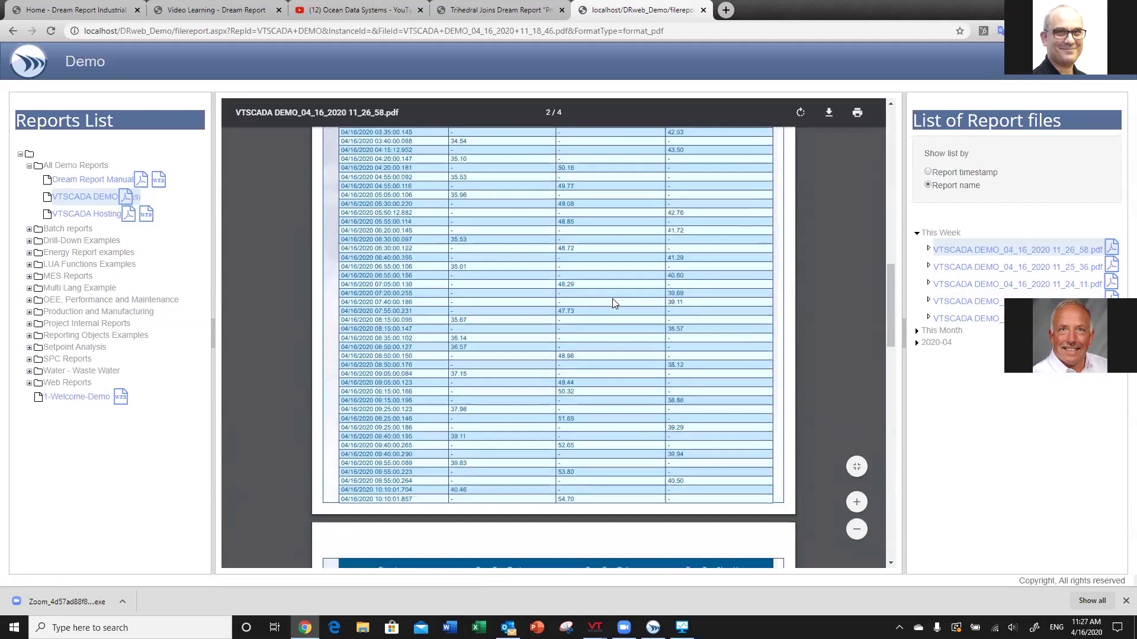
scroll(614, 302, down, 3)
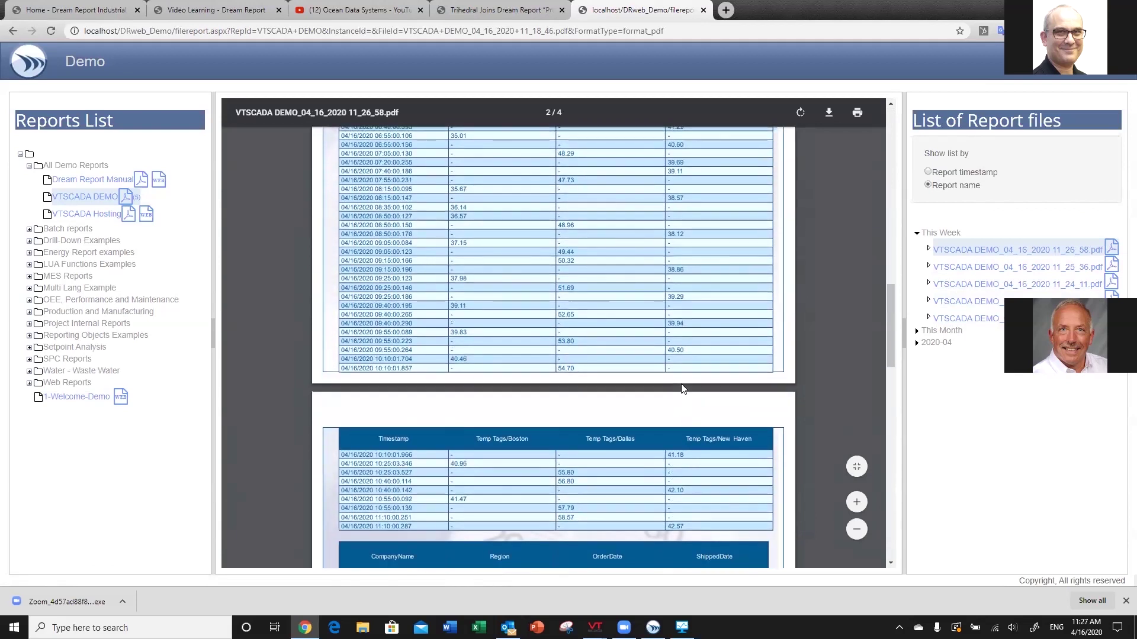
scroll(683, 389, up, 18)
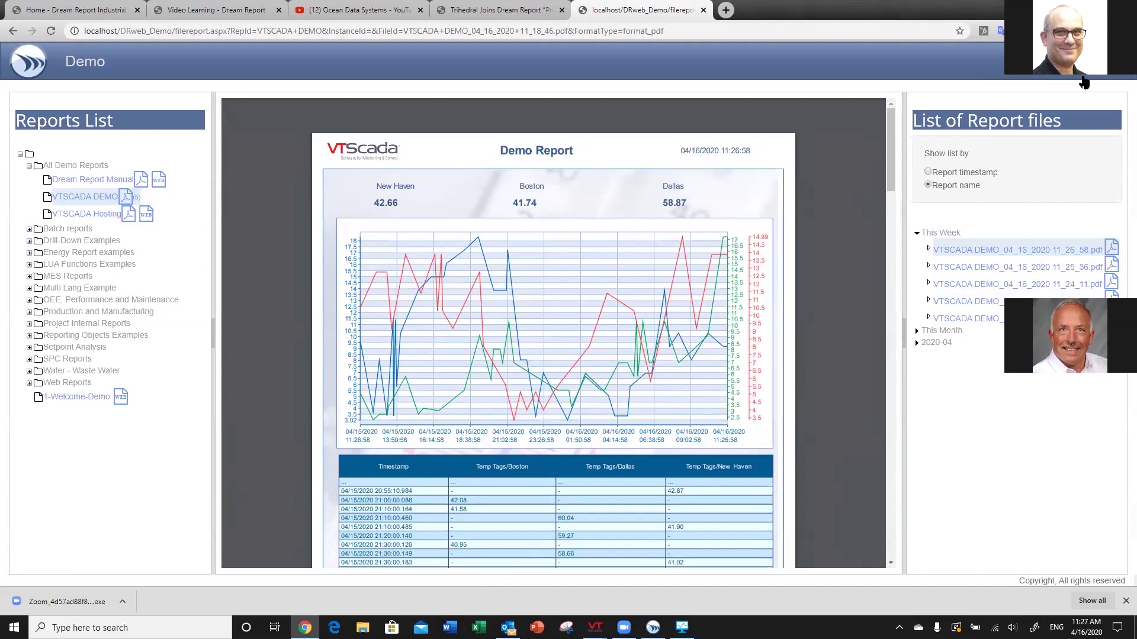
Generate a new dynamic VTSCADA DEMO report with the Fixed generation type, covering the last 4 hours
click(1100, 70)
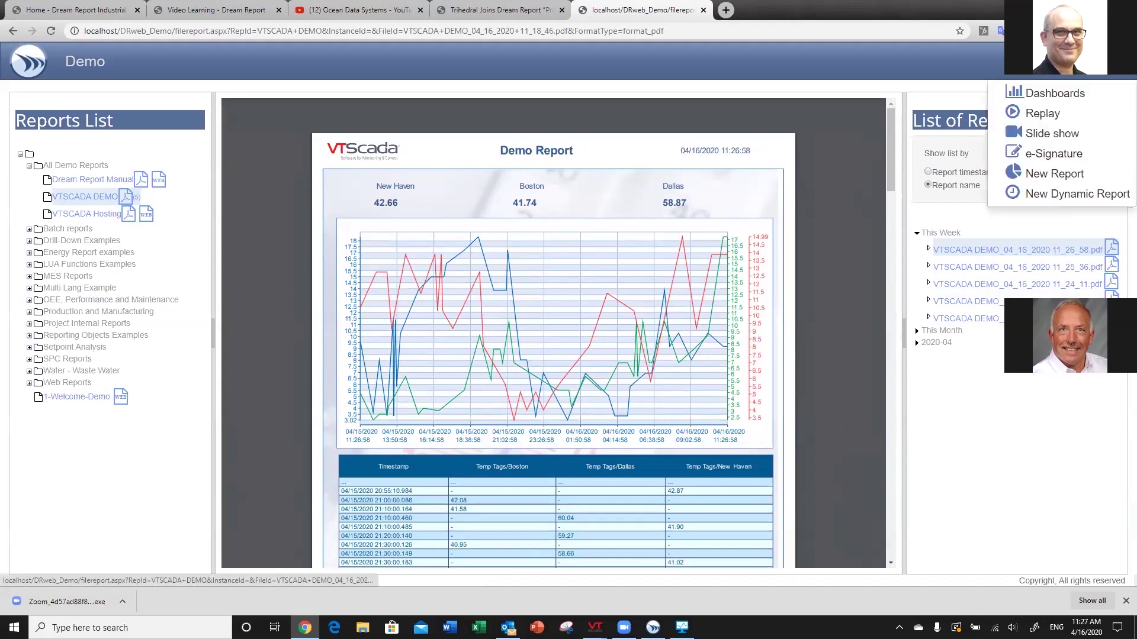
click(1066, 197)
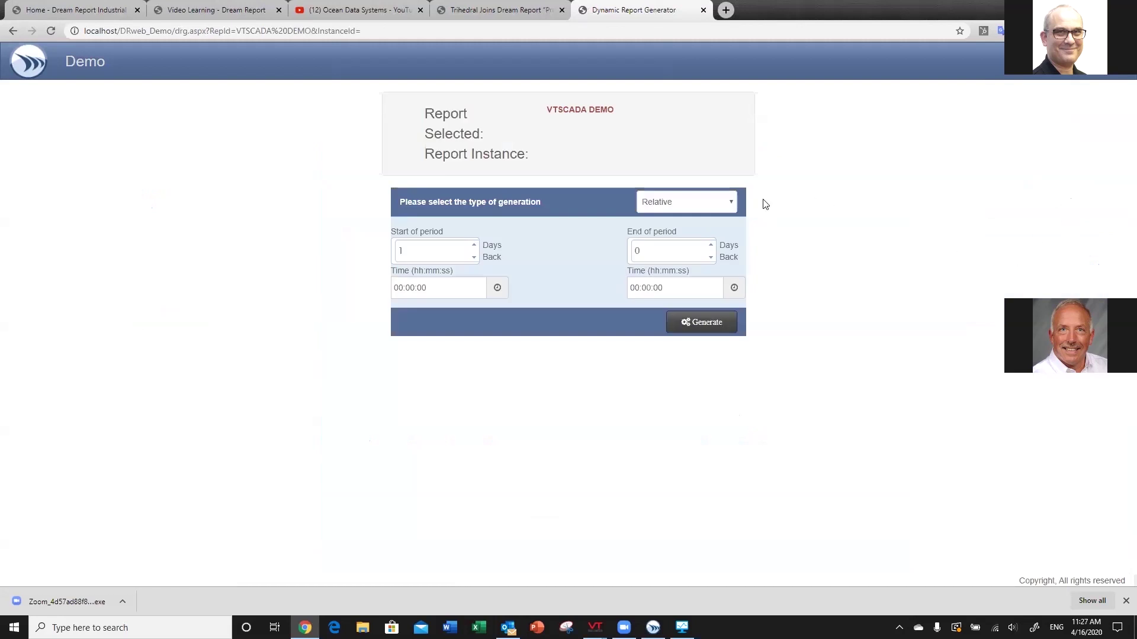
click(733, 202)
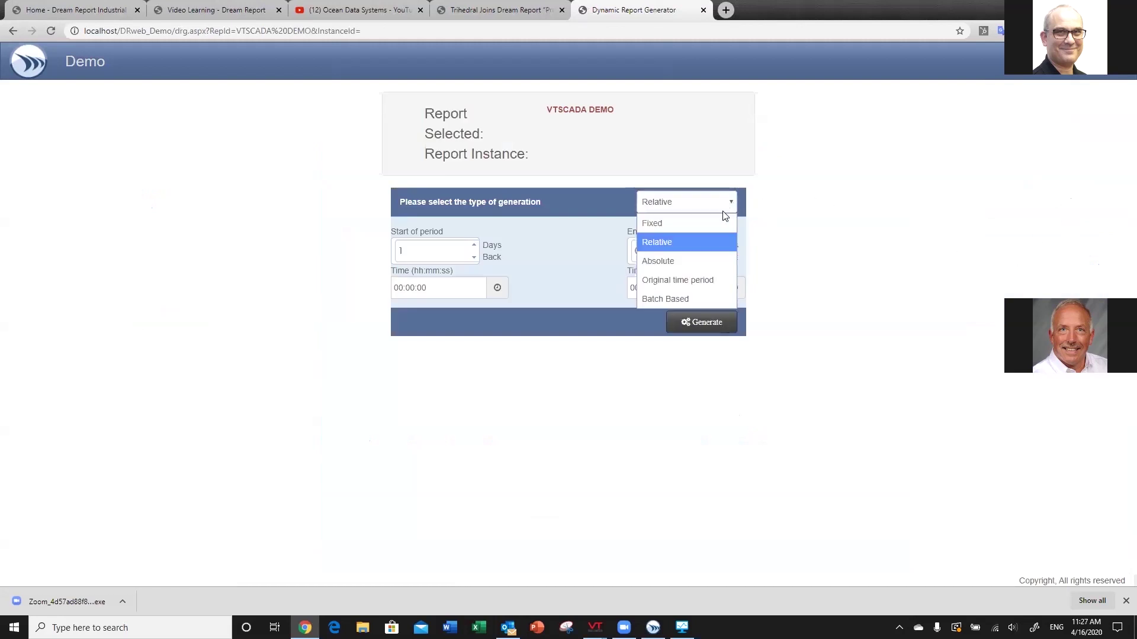
click(675, 225)
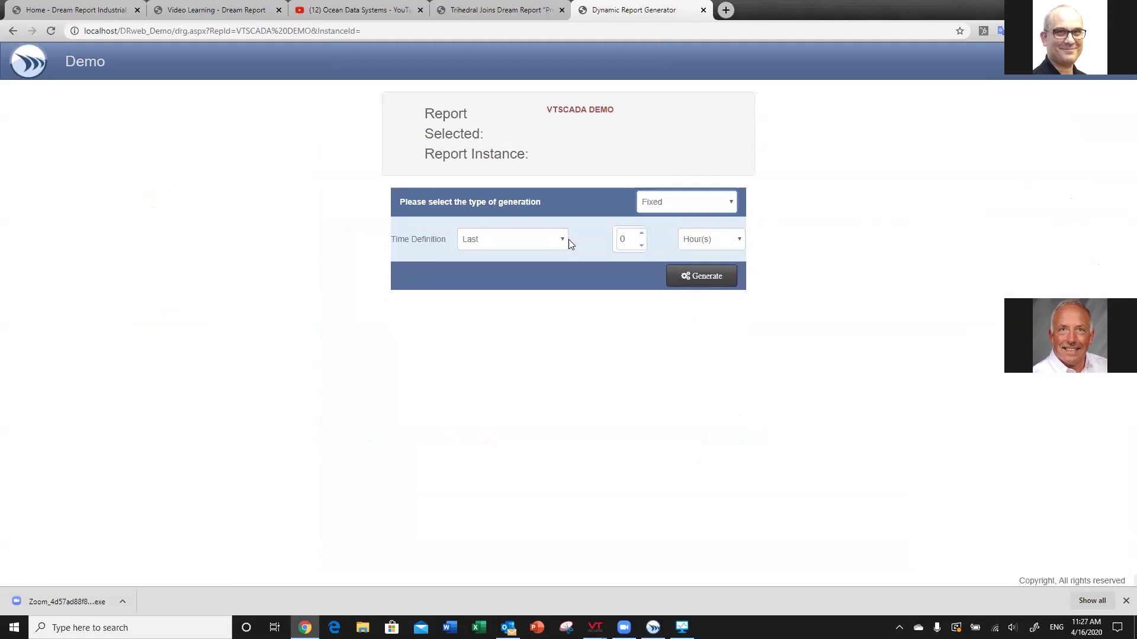
click(644, 232)
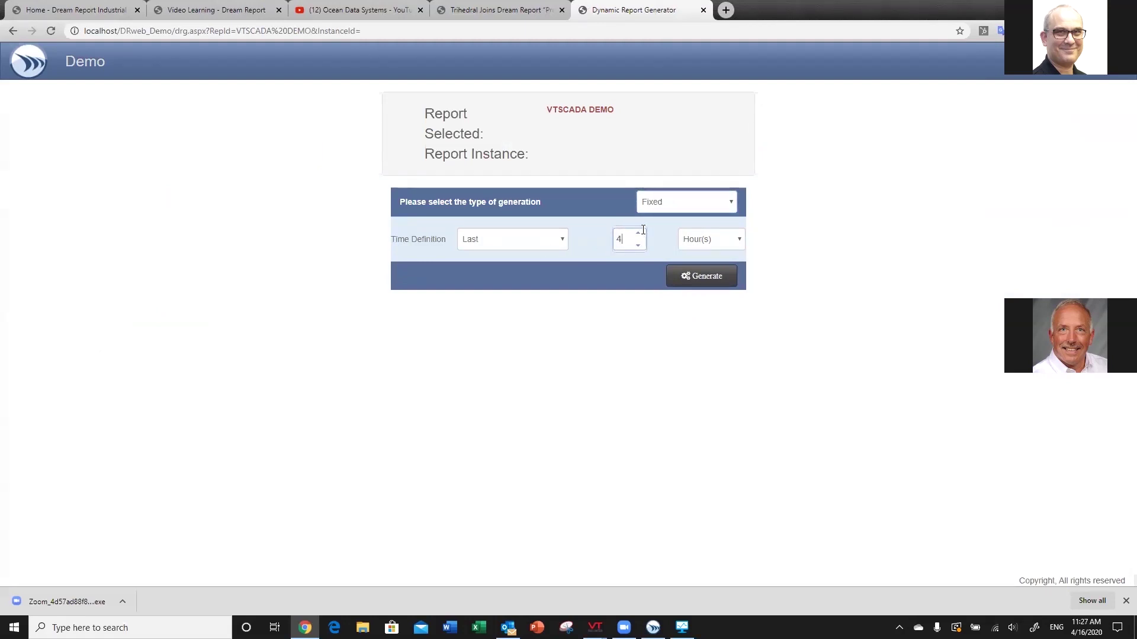
click(714, 277)
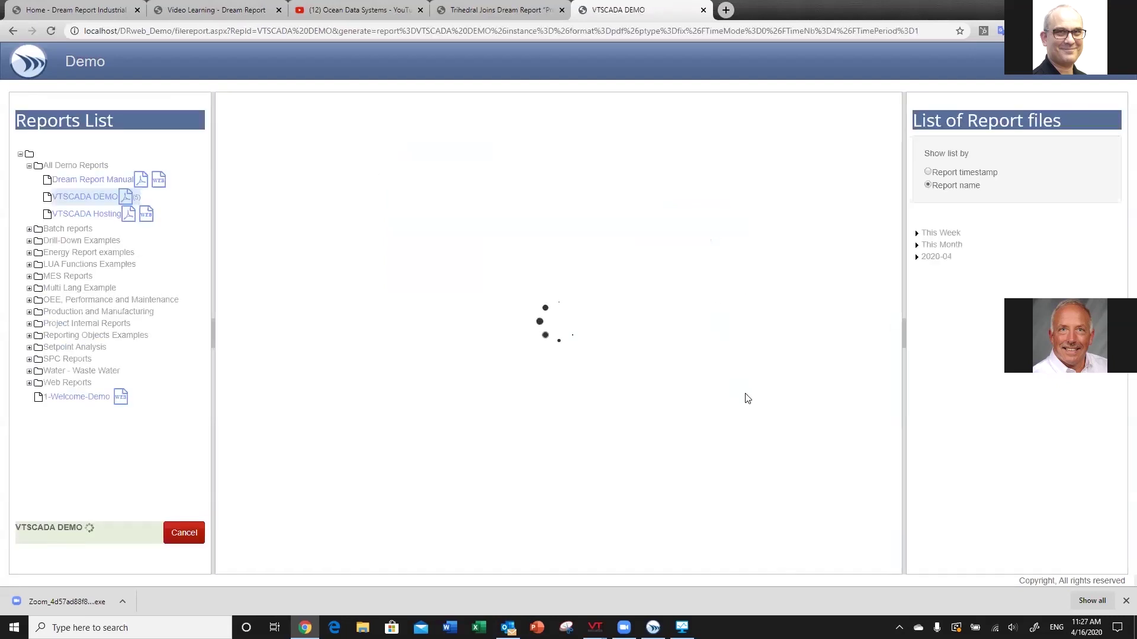
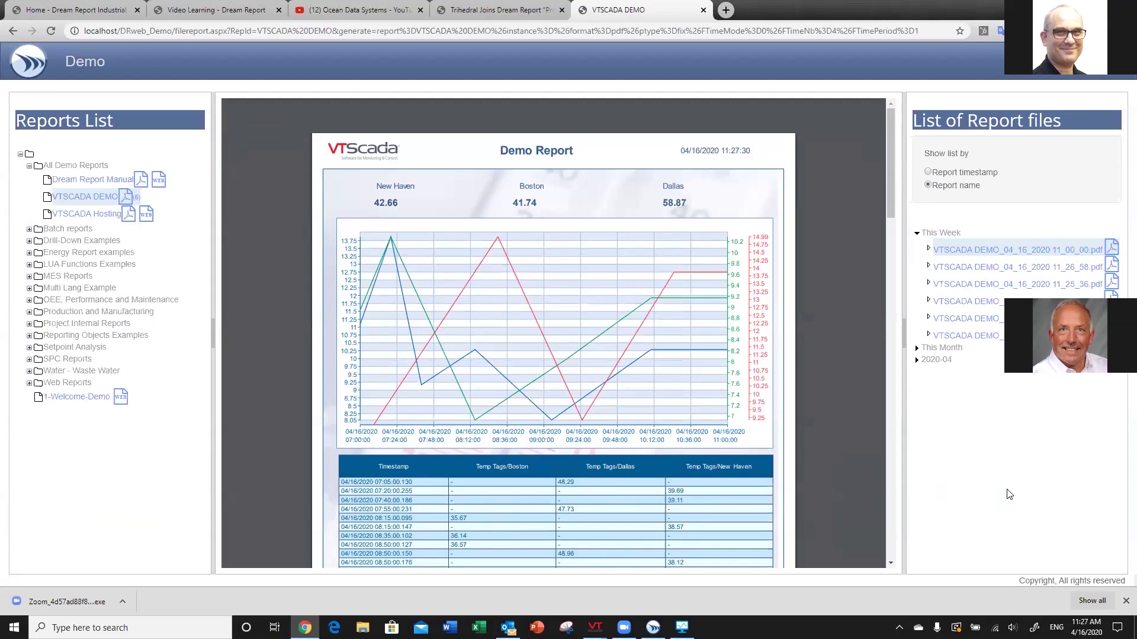
Generate a new dynamic VTSCADA DEMO report with the Fixed generation type and a time definition of Current 4 hours
click(1114, 75)
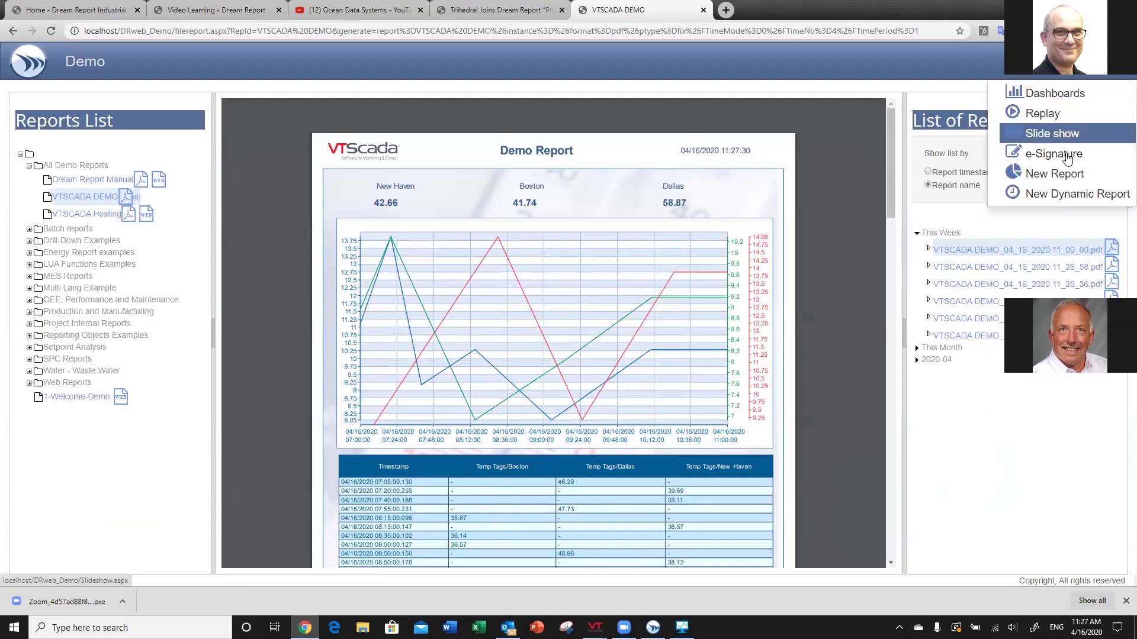
click(1042, 194)
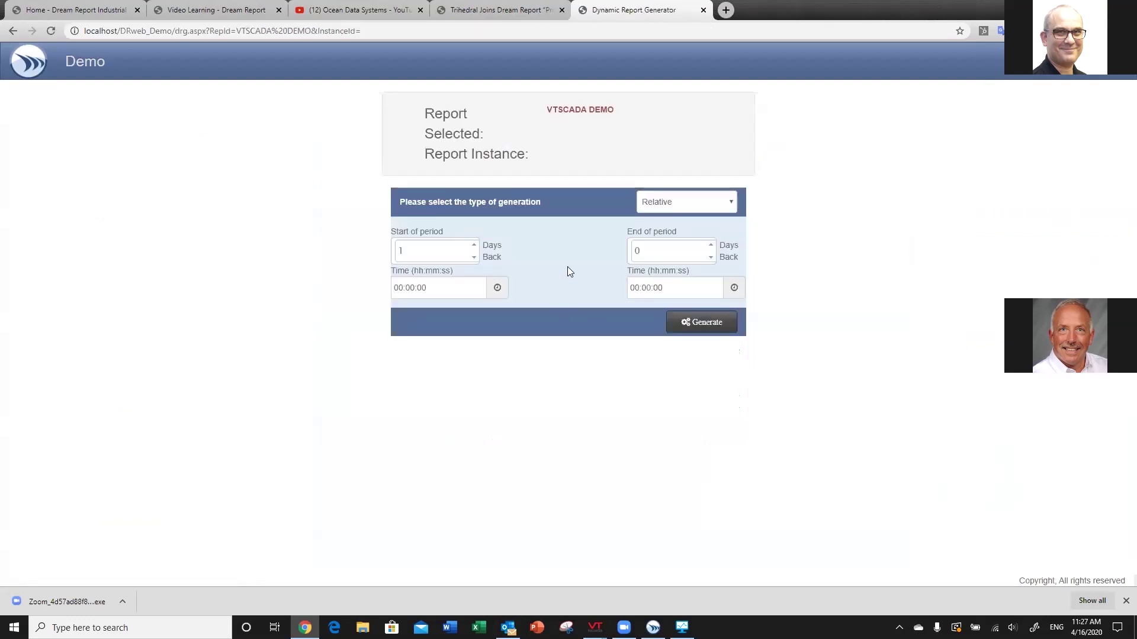
click(718, 205)
click(670, 223)
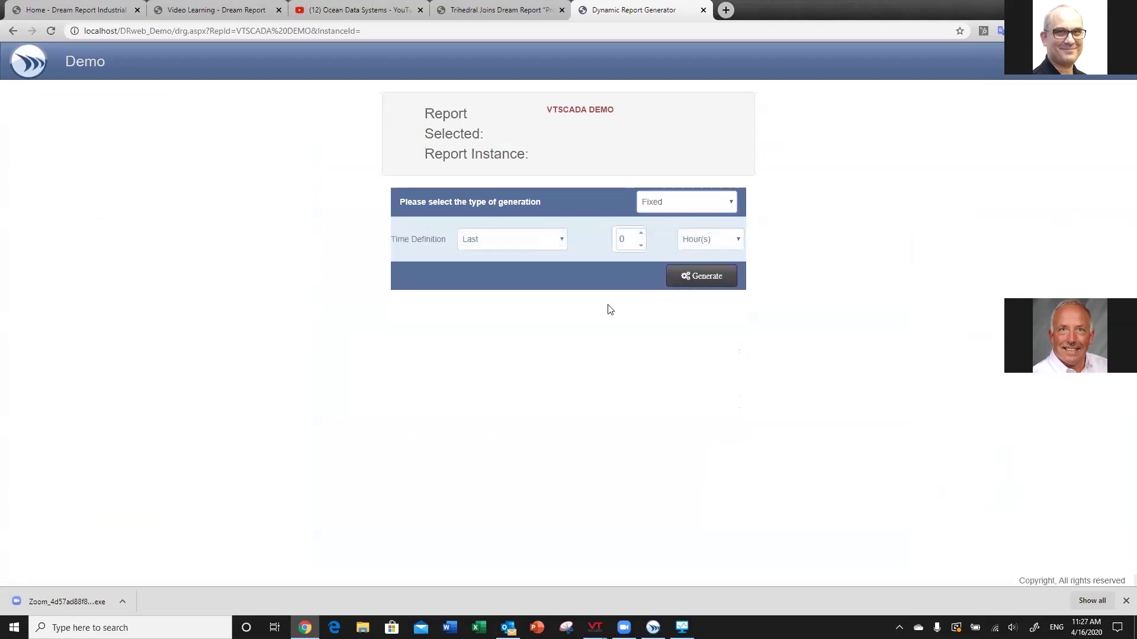
click(564, 243)
click(511, 273)
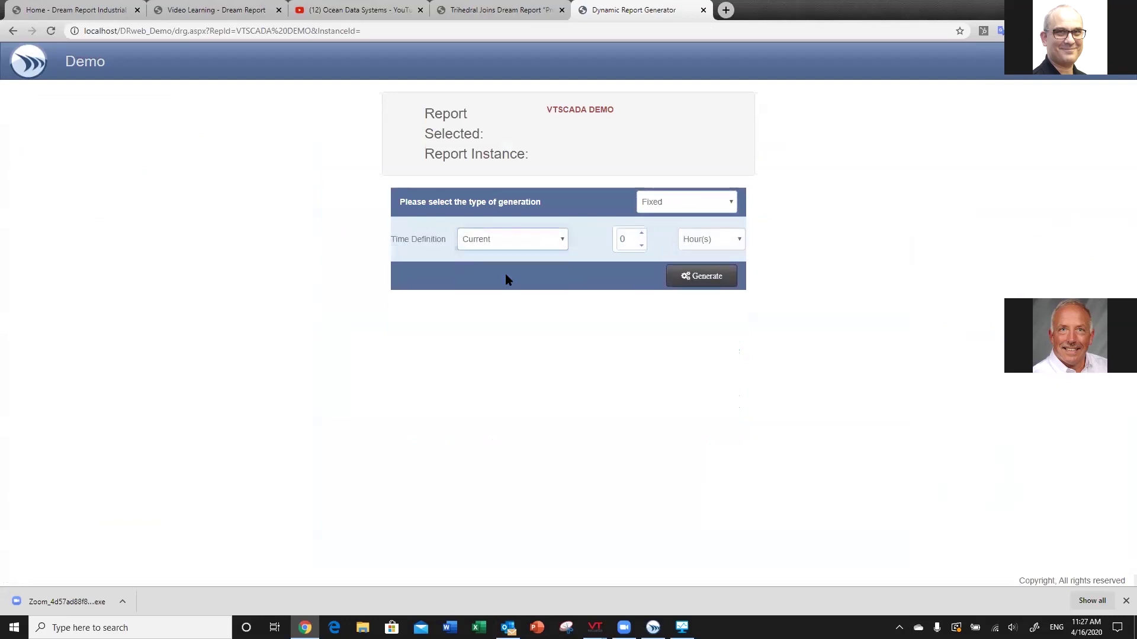
double_click(640, 234)
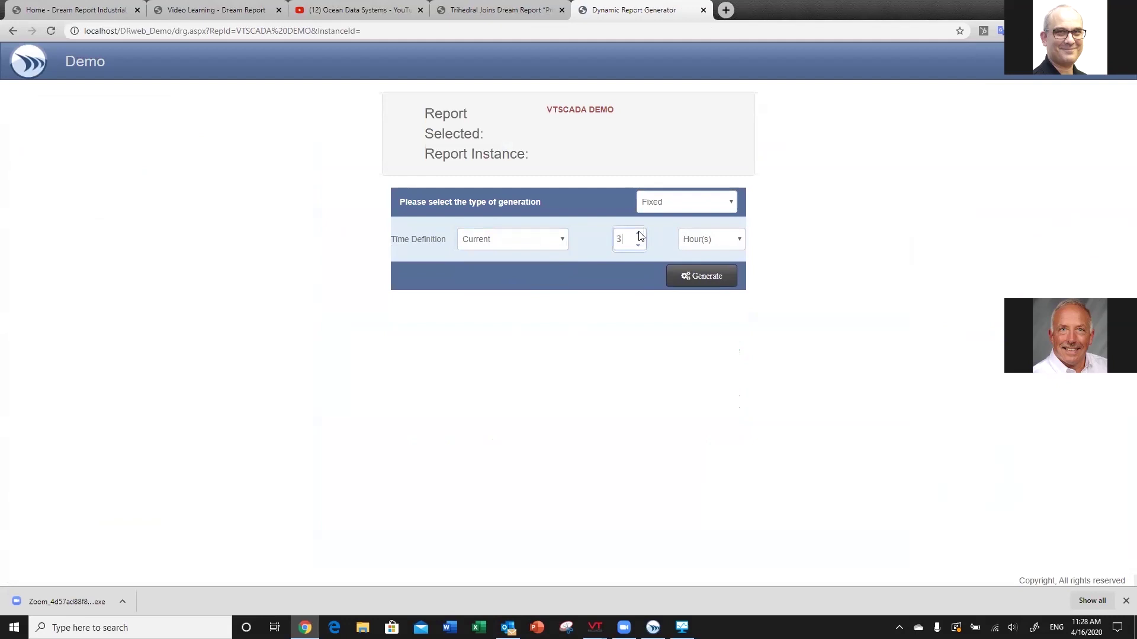
click(711, 276)
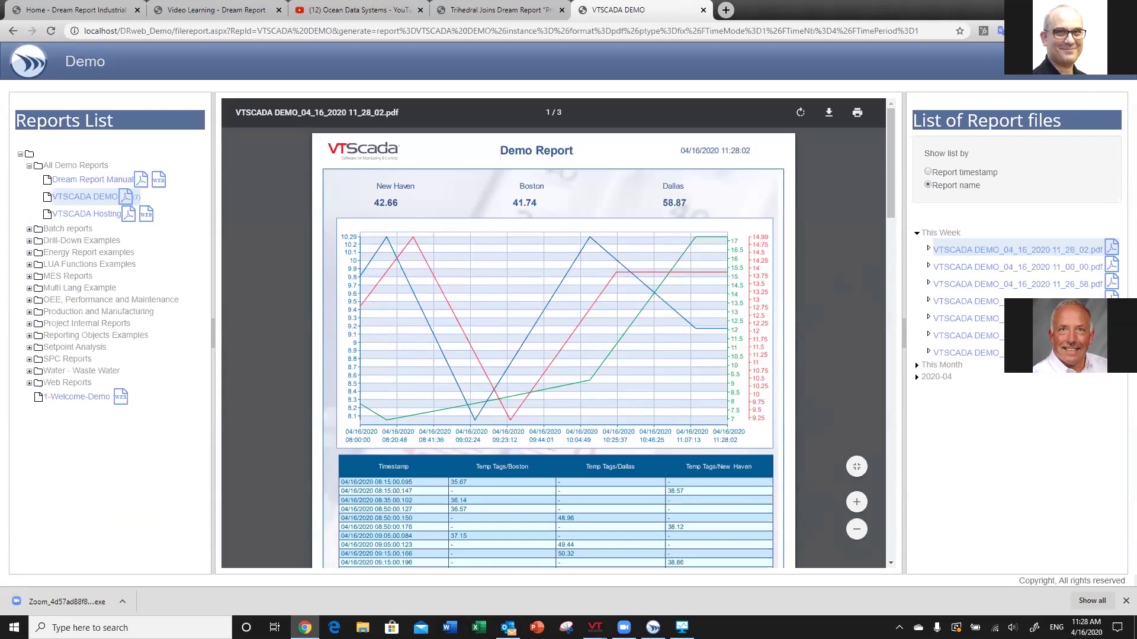
Close the portal page, switch back to the Dream Report designer and delete the SQL table and item table from VTSCADA DEMO
key(ctrl+w)
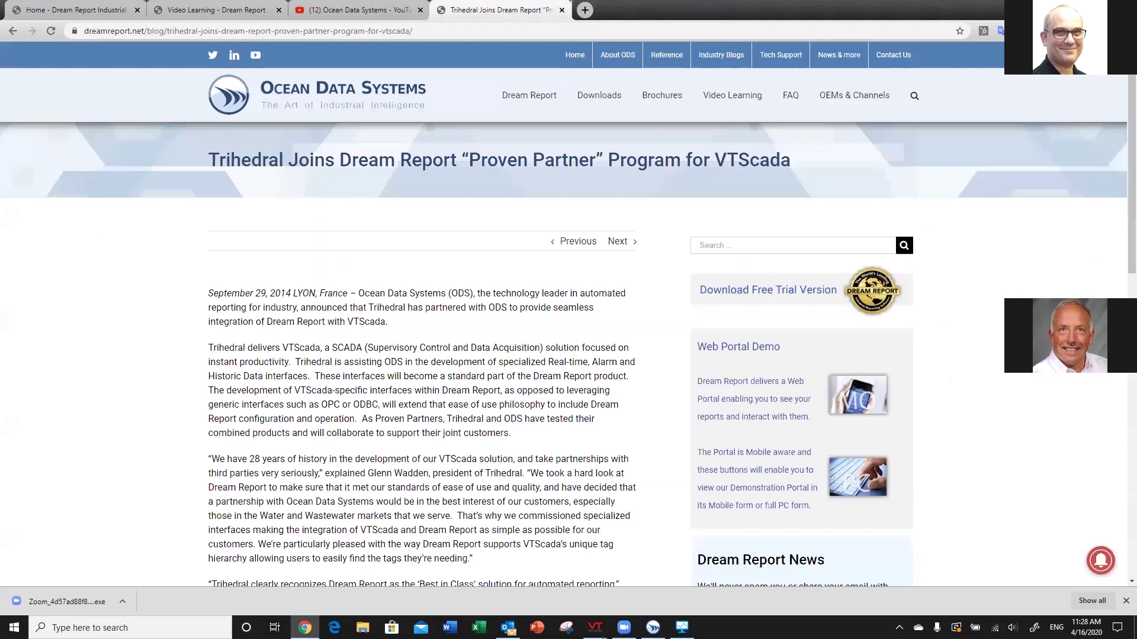
key(alt+Tab)
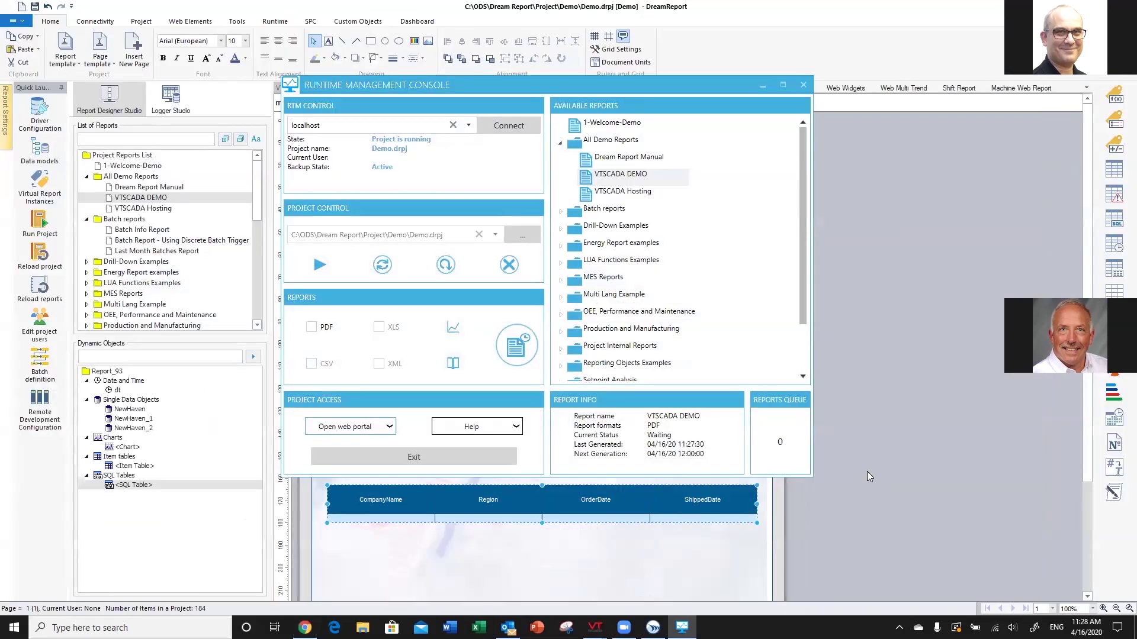
click(866, 471)
click(513, 501)
key(Delete)
click(537, 454)
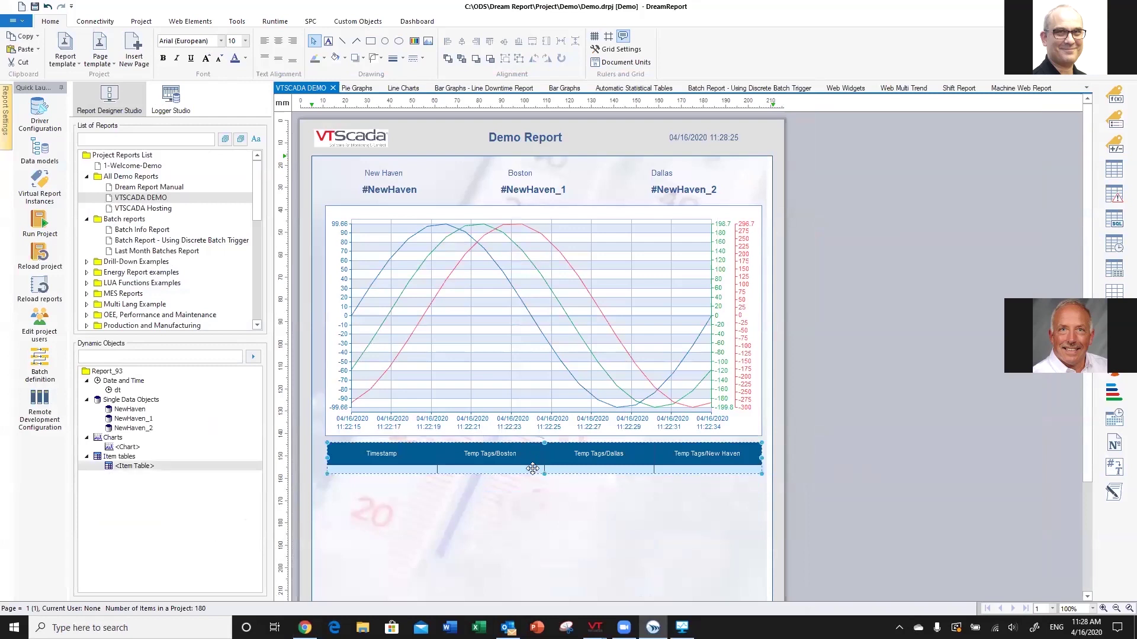
key(Delete)
Move the city labels, temperature values and chart together down the page to free space below the report header
drag(354, 451, 720, 156)
drag(656, 279, 647, 371)
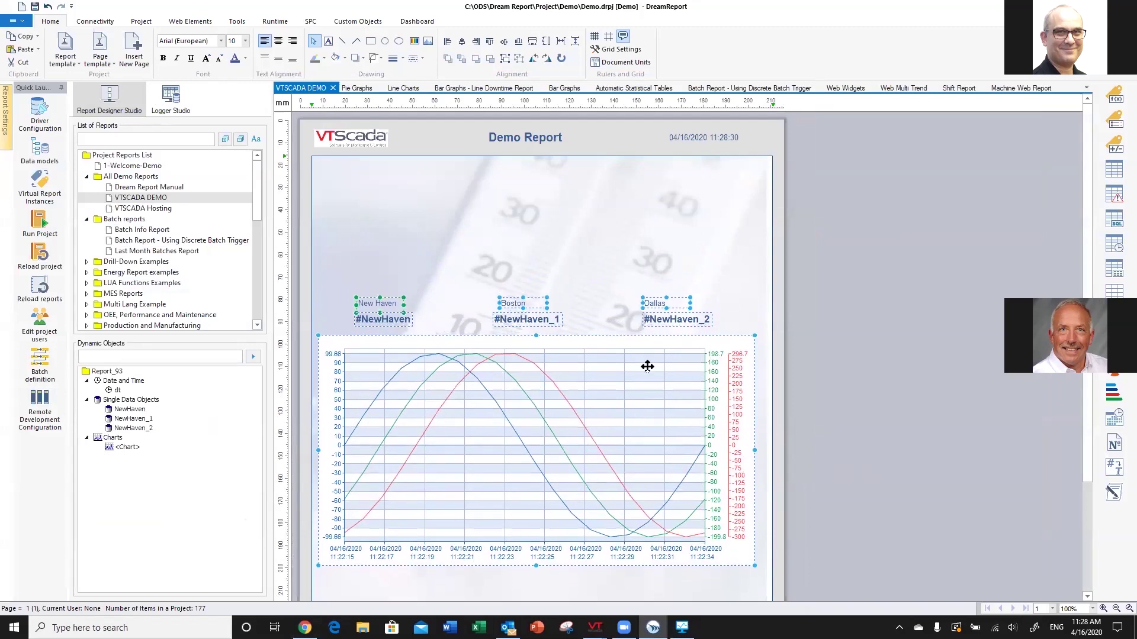
click(626, 217)
Add a Timestamp Picker named Start in the free space under the report title and shift it slightly to the right
click(201, 23)
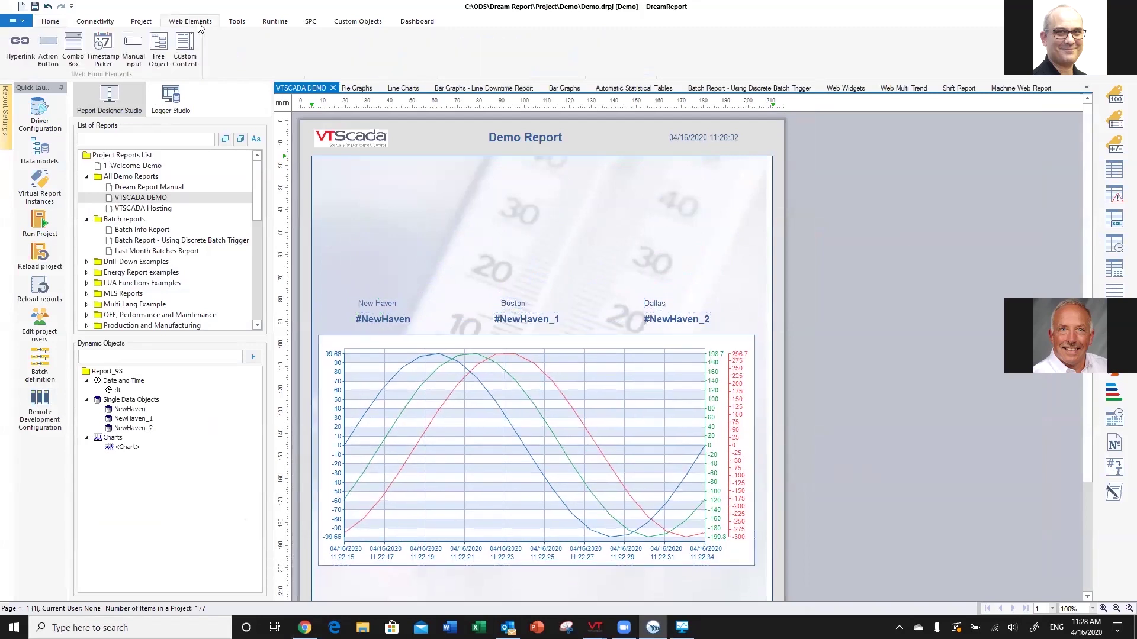
click(105, 59)
drag(330, 168, 463, 195)
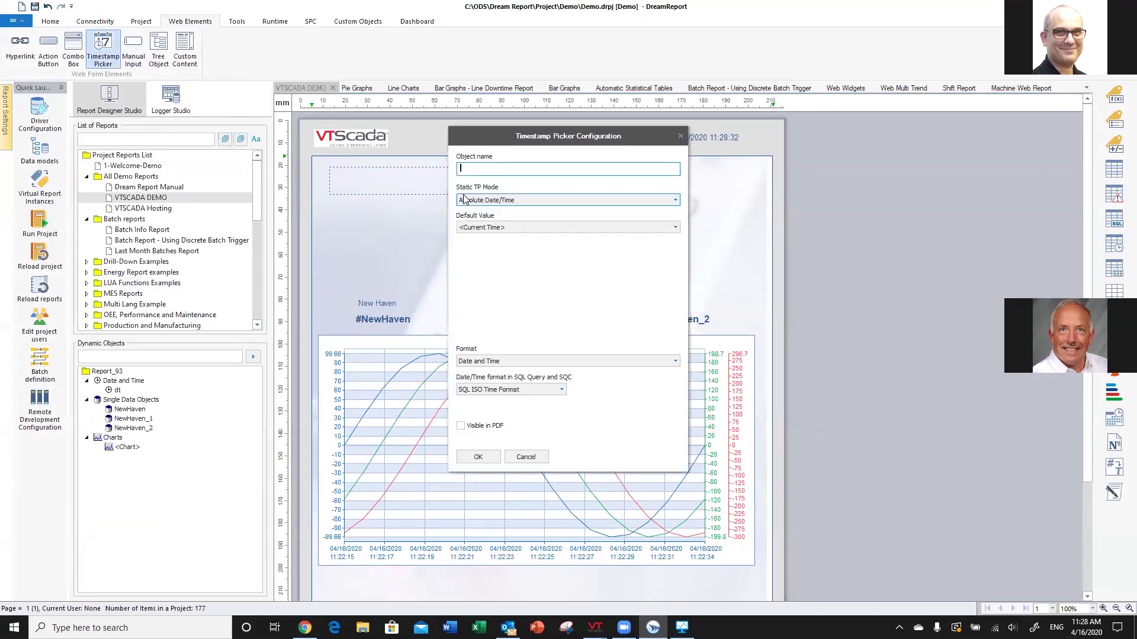
text(Start)
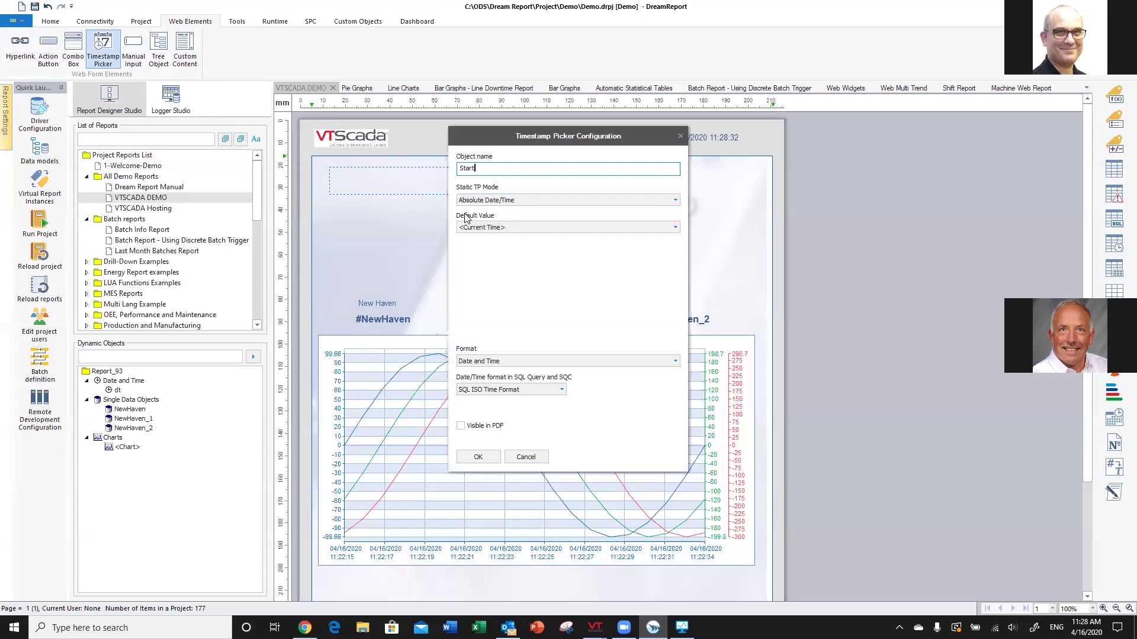
click(487, 457)
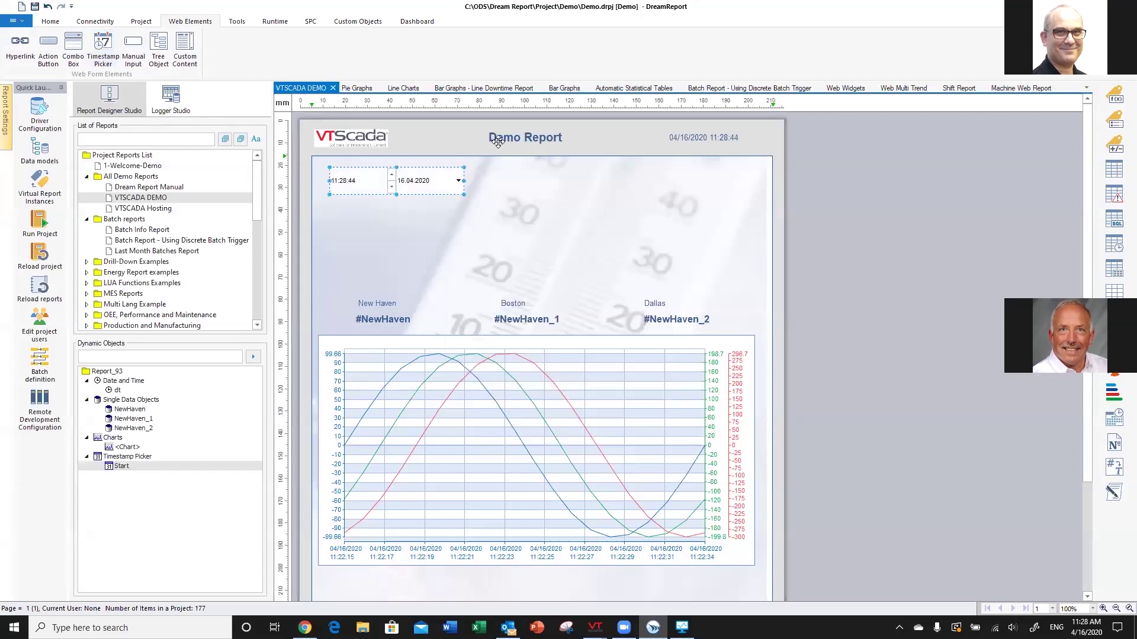
drag(424, 181, 474, 180)
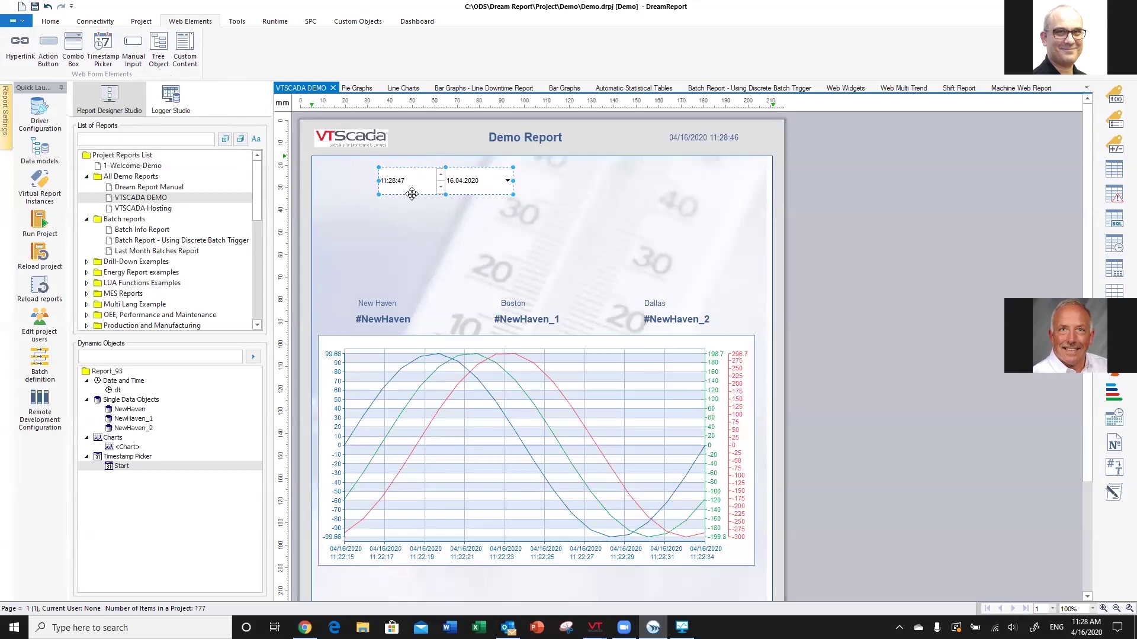
key(Escape)
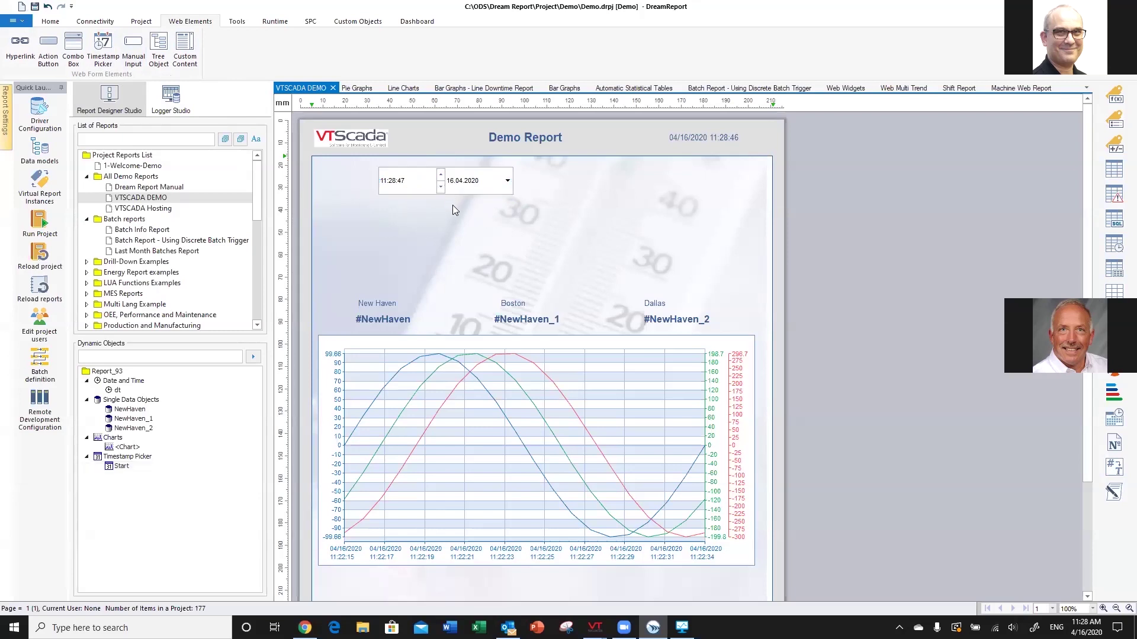
Place a copy of the Start timestamp picker directly below it and name the copy end
click(452, 185)
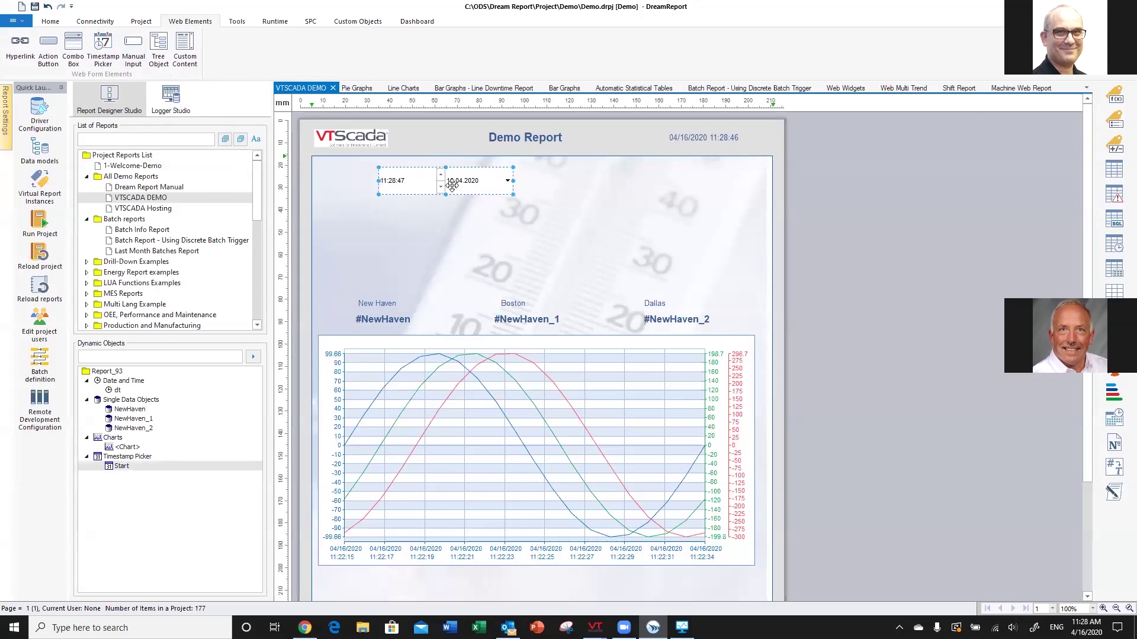
drag(452, 184, 452, 220)
double_click(452, 219)
text(end)
click(477, 456)
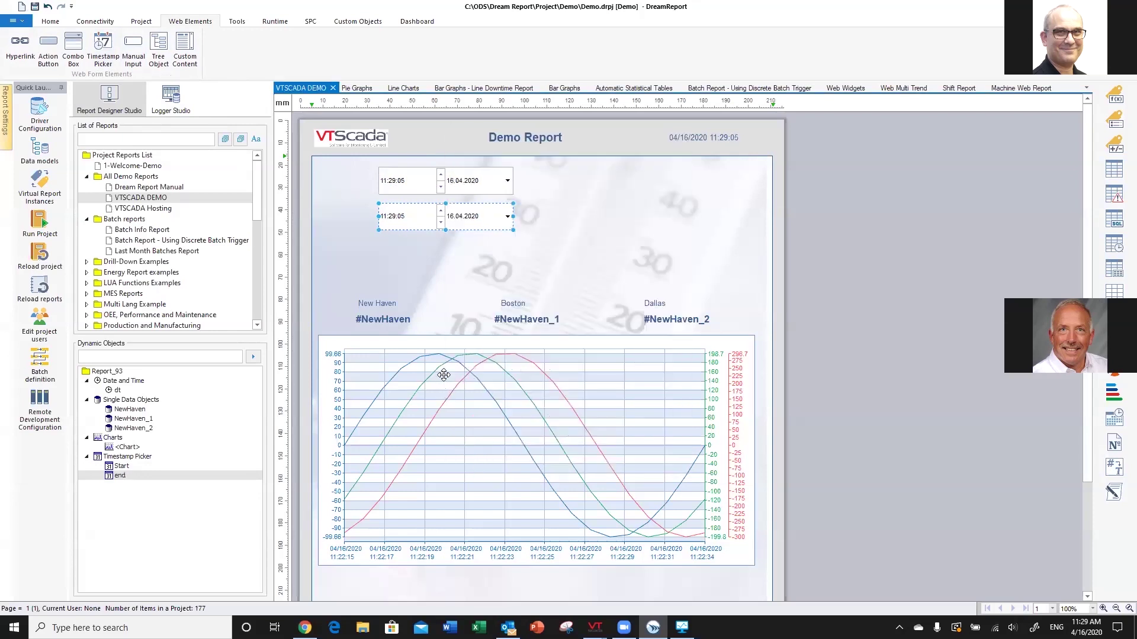
Add a combo box named tags showing the tag list from external history server VTStags, and shift both timestamp pickers left
click(74, 49)
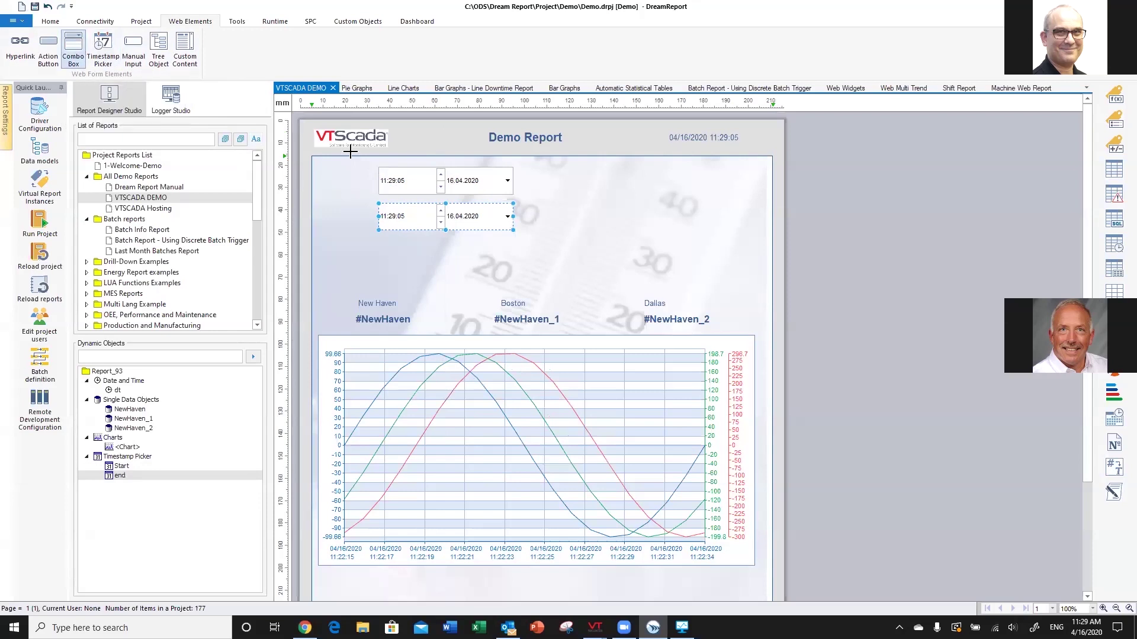
drag(529, 164, 762, 259)
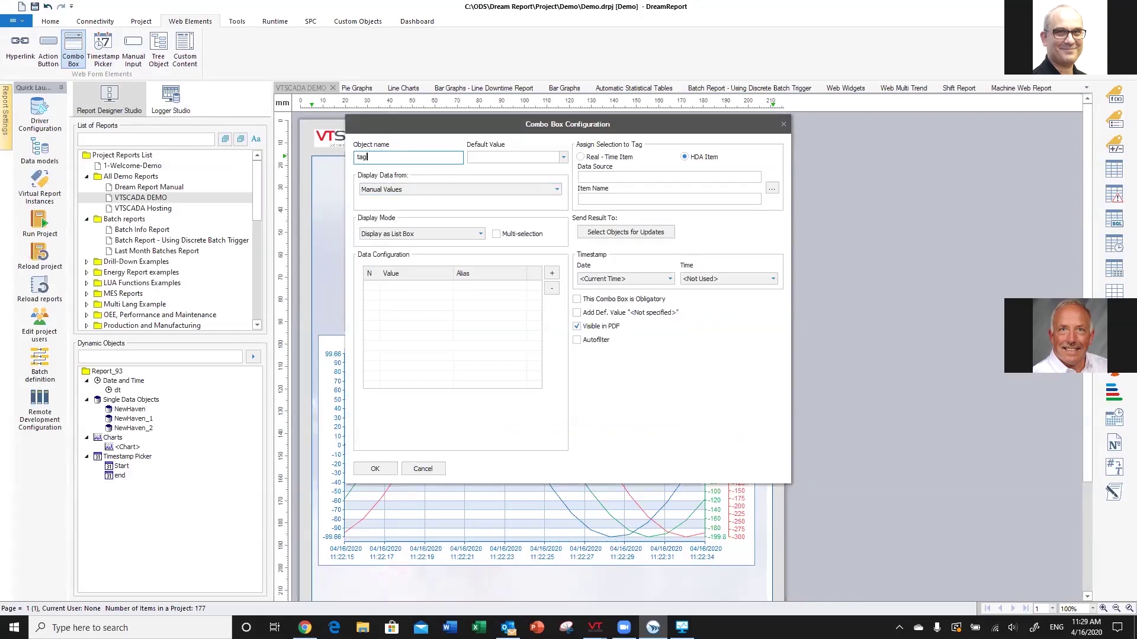
click(522, 190)
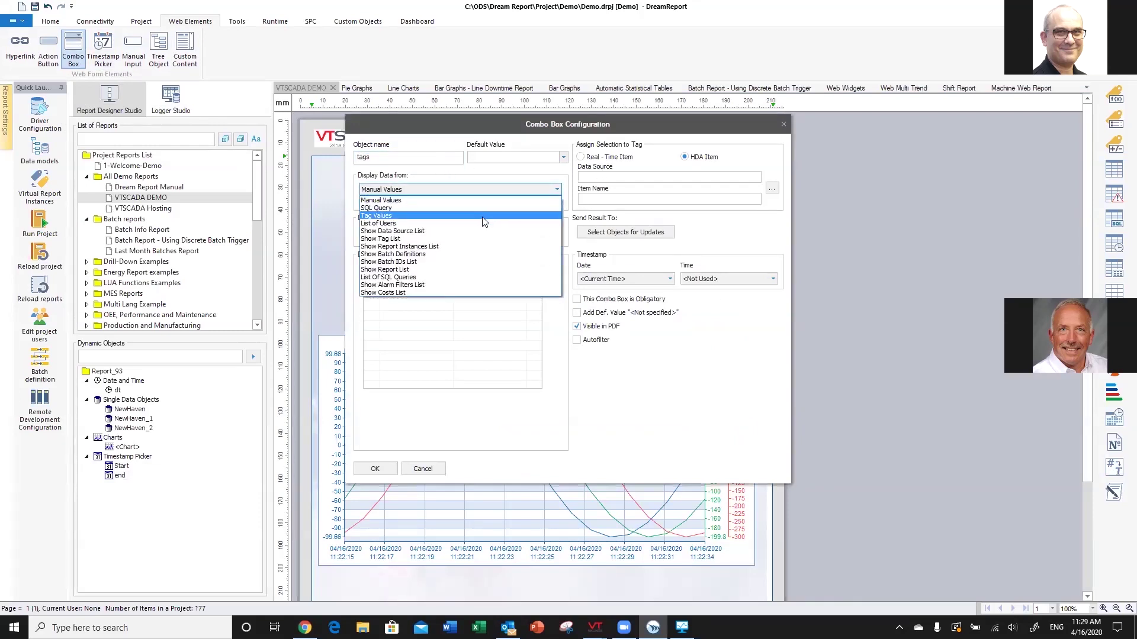
click(438, 239)
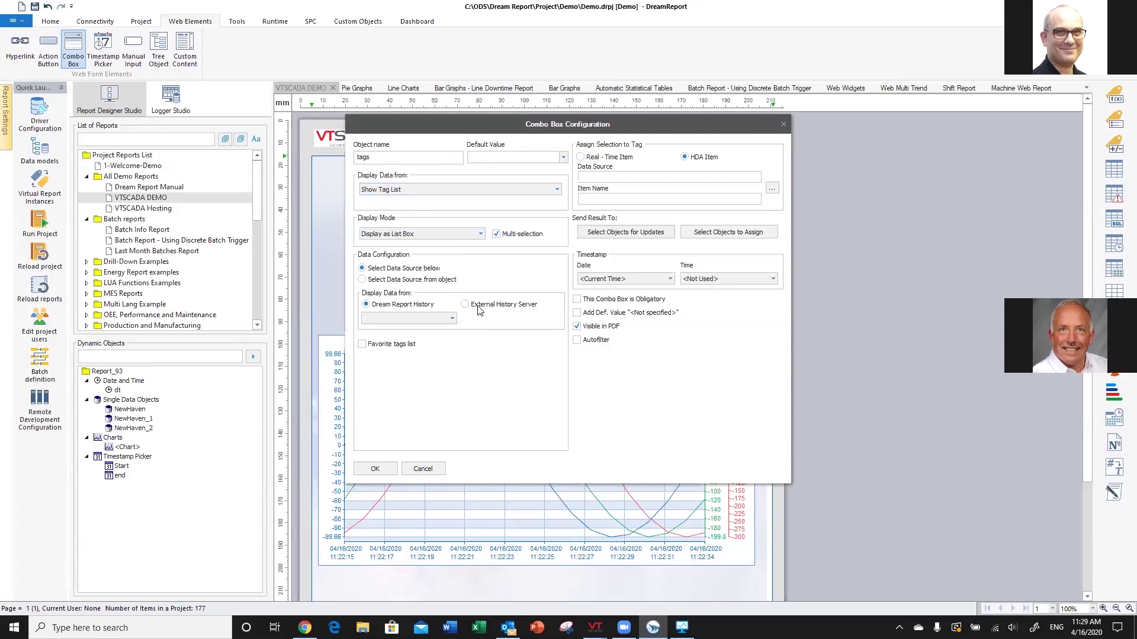
click(453, 319)
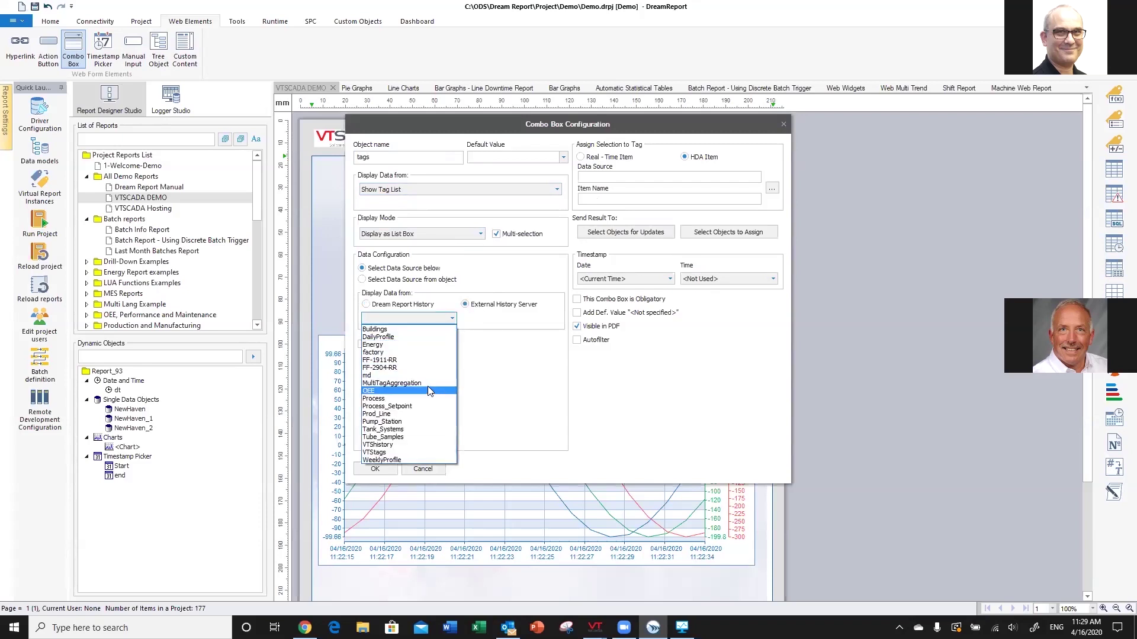
click(411, 452)
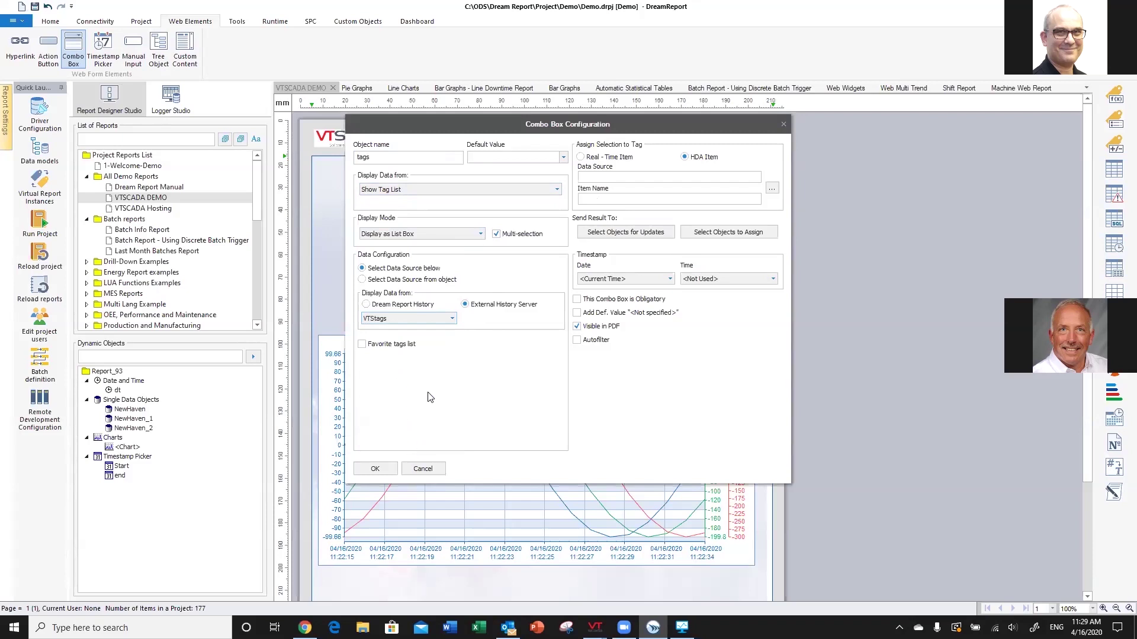
click(375, 468)
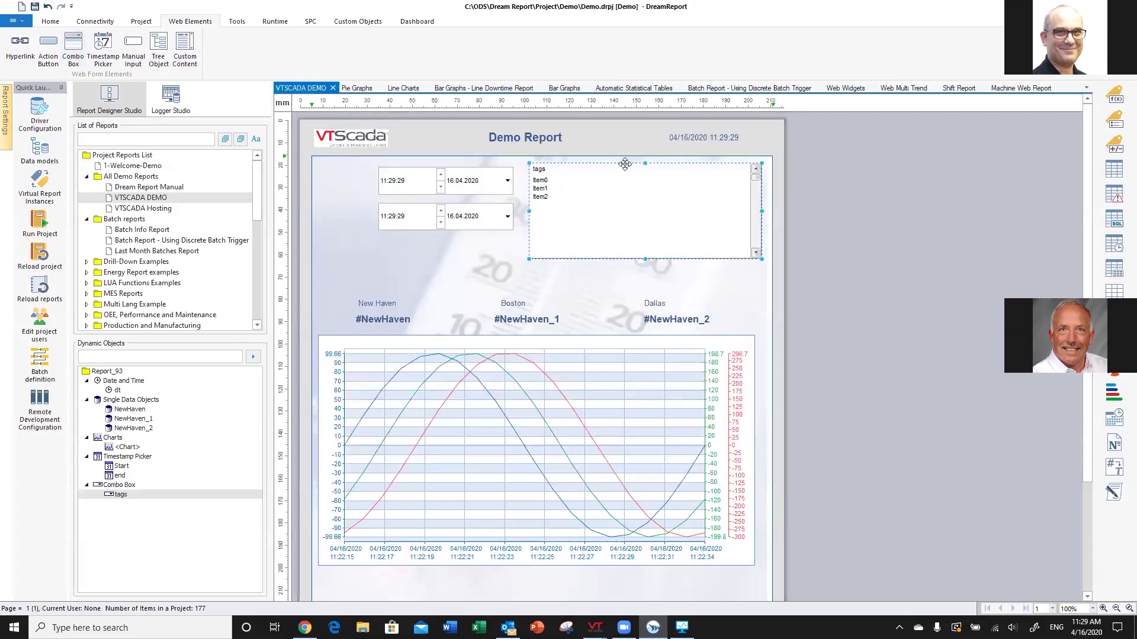
drag(454, 247, 463, 181)
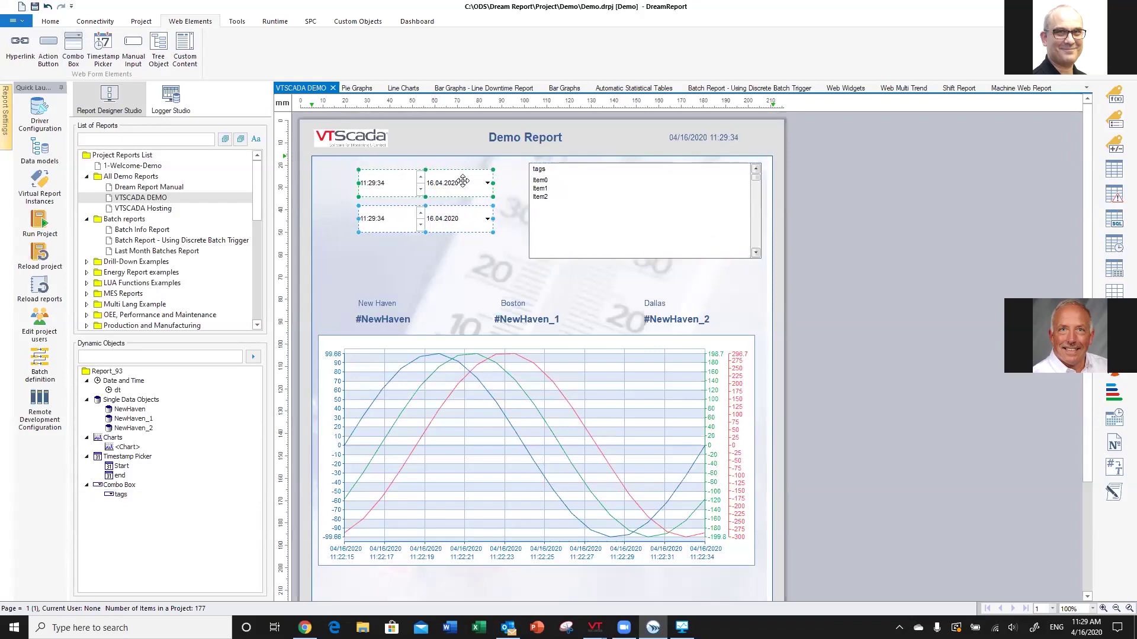
Add an action button captioned Refresh below the pickers, with dynamic tag replacement taking its tag list from [cb#tags]
click(50, 45)
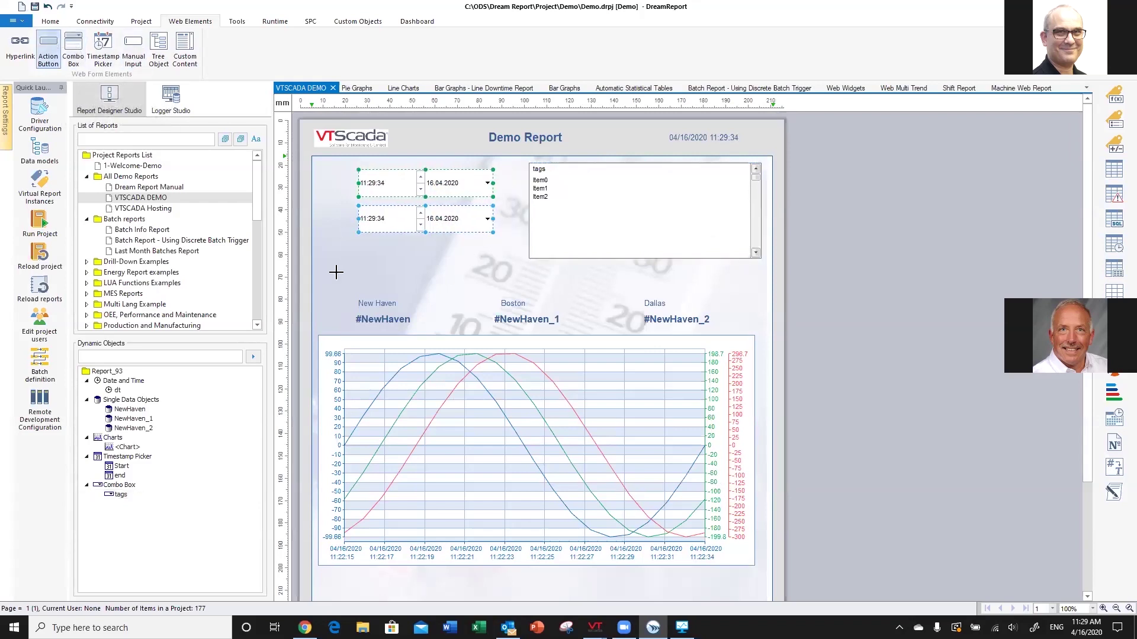
drag(383, 249, 463, 273)
text(Refresh)
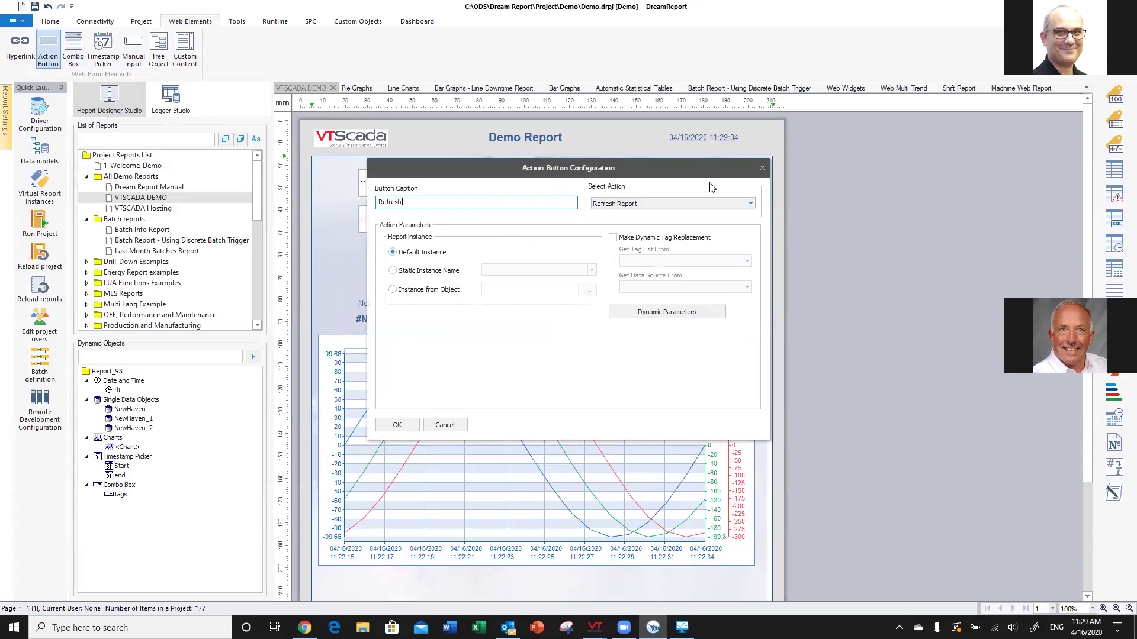
click(651, 238)
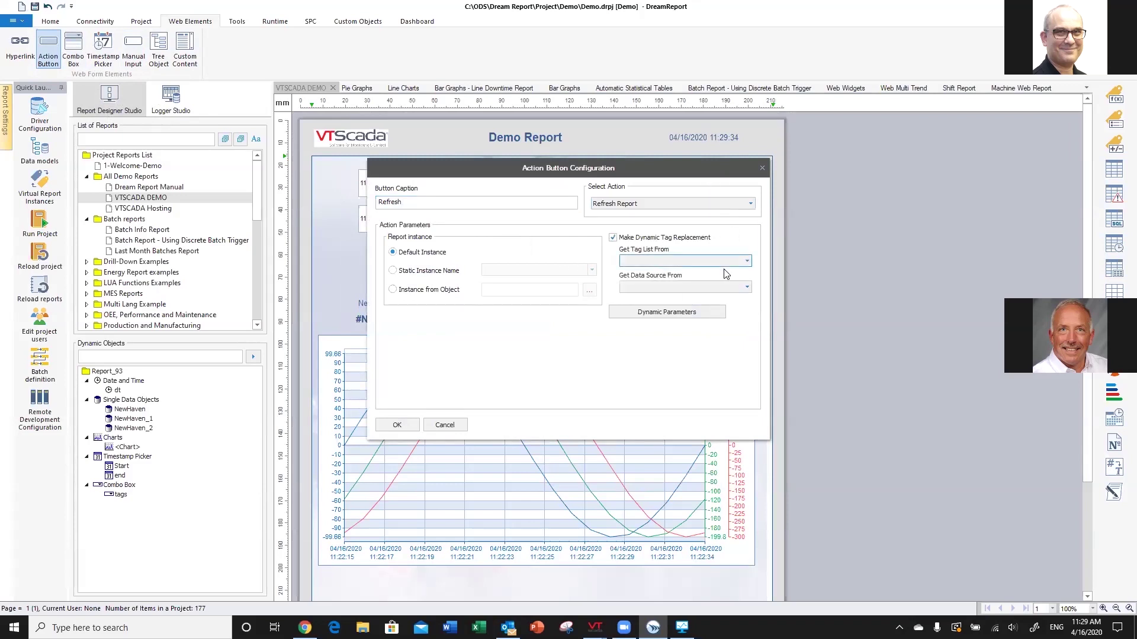
click(677, 263)
click(640, 273)
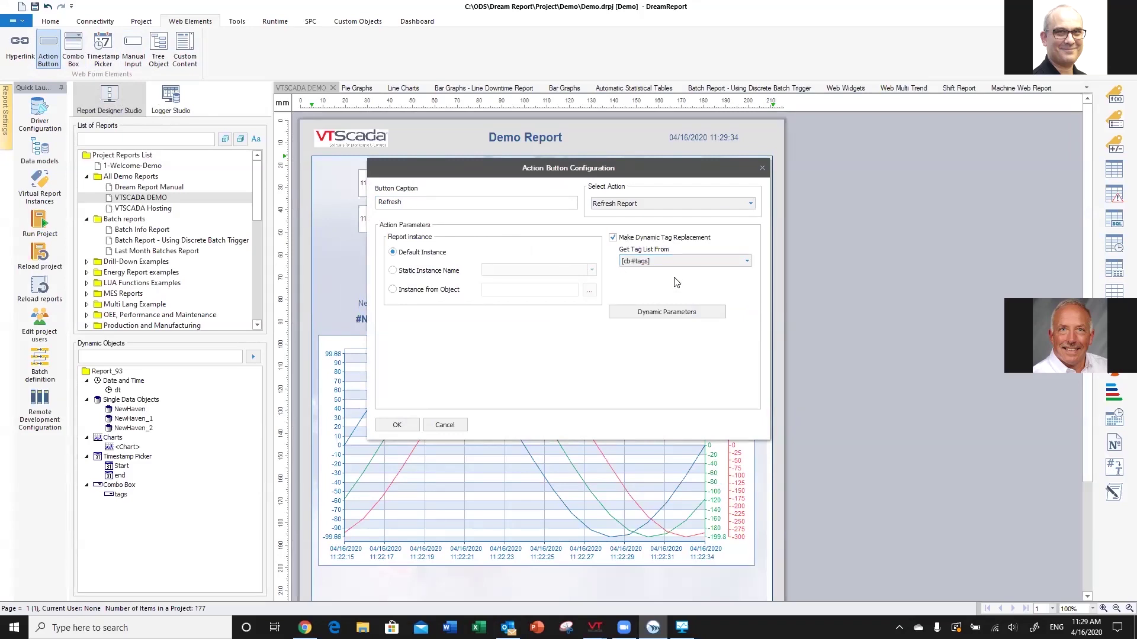
Set the Refresh button's dynamic parameters to a time-based period with [tp#Start] as start and [tp#end] as end
click(659, 309)
click(537, 179)
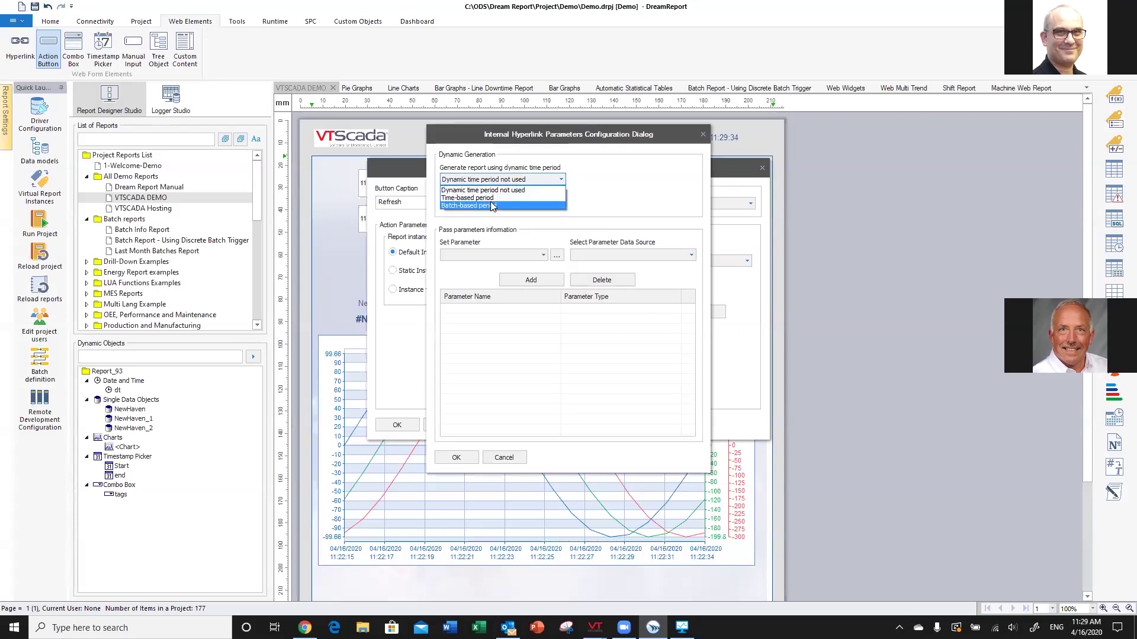
click(554, 198)
click(562, 207)
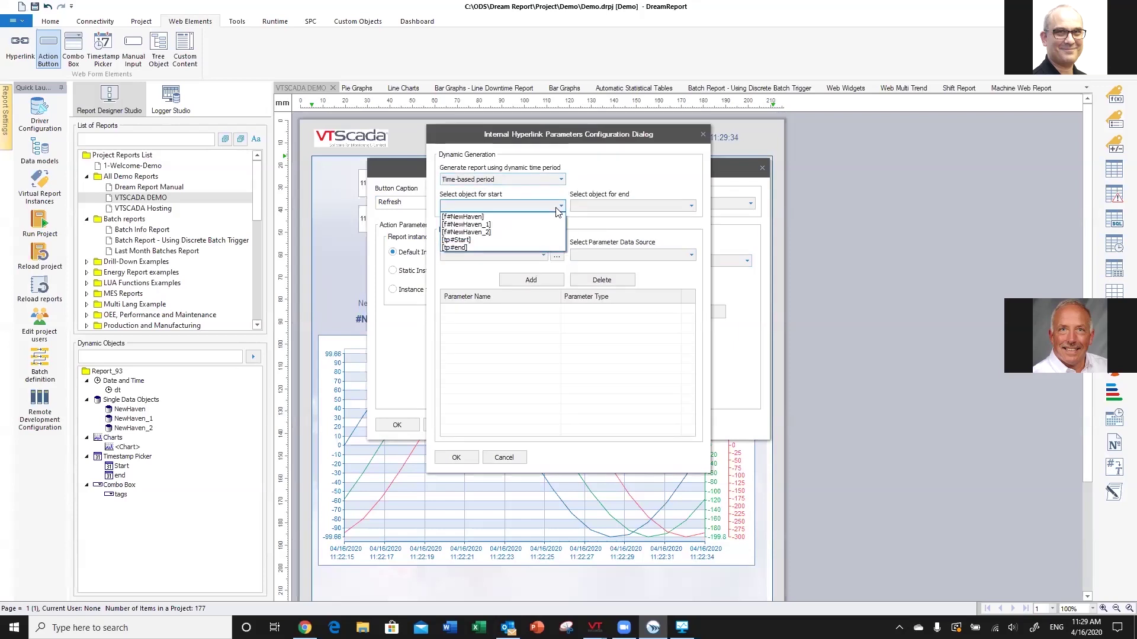
click(562, 240)
click(626, 207)
click(598, 245)
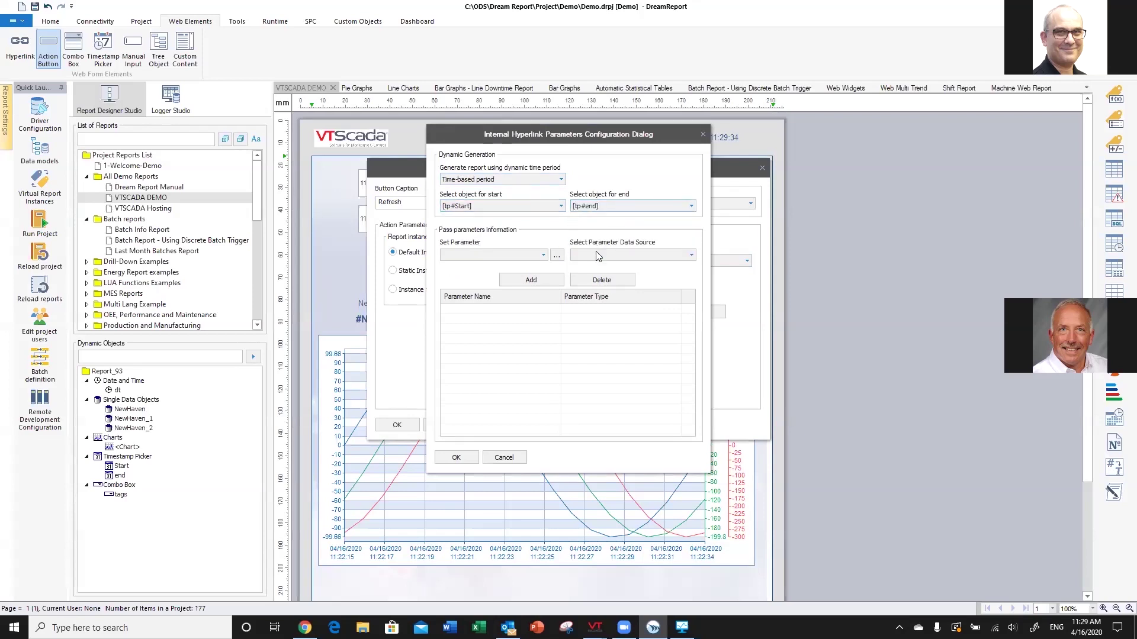
click(457, 458)
click(396, 425)
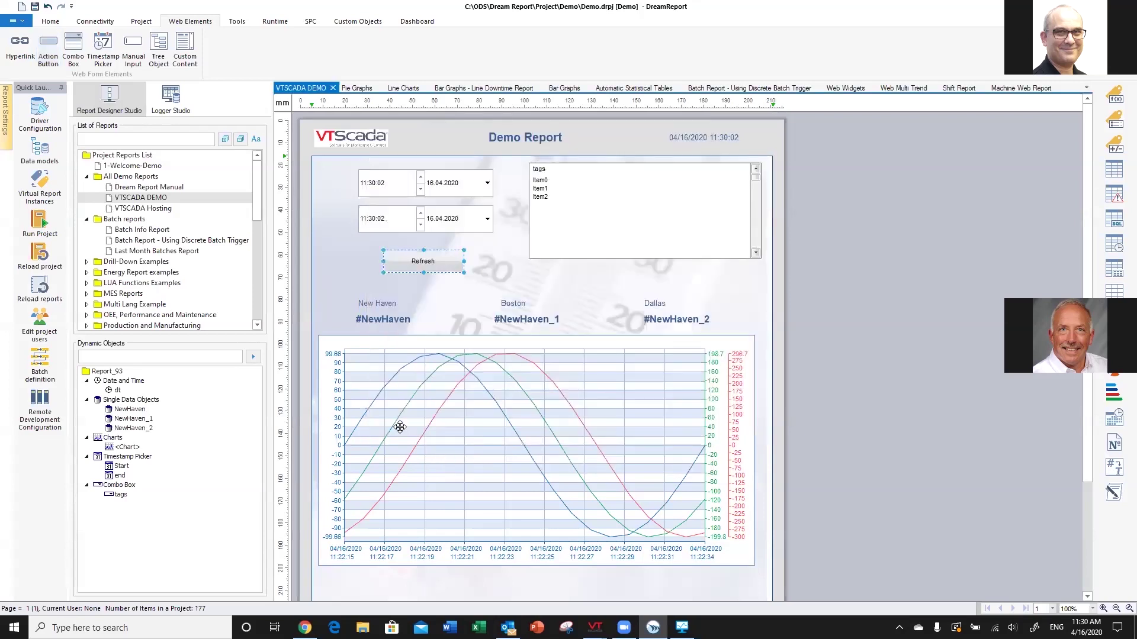
Shift the Refresh button slightly up, and move the city labels, their value fields and the trend chart up beneath it
drag(433, 254, 433, 245)
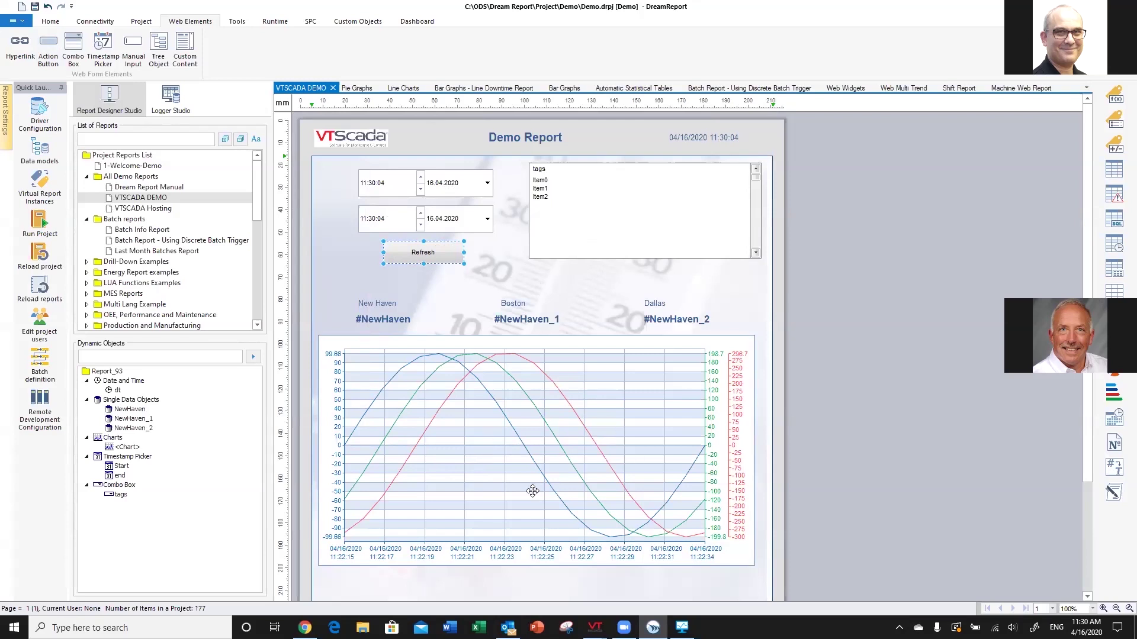
drag(373, 277, 610, 424)
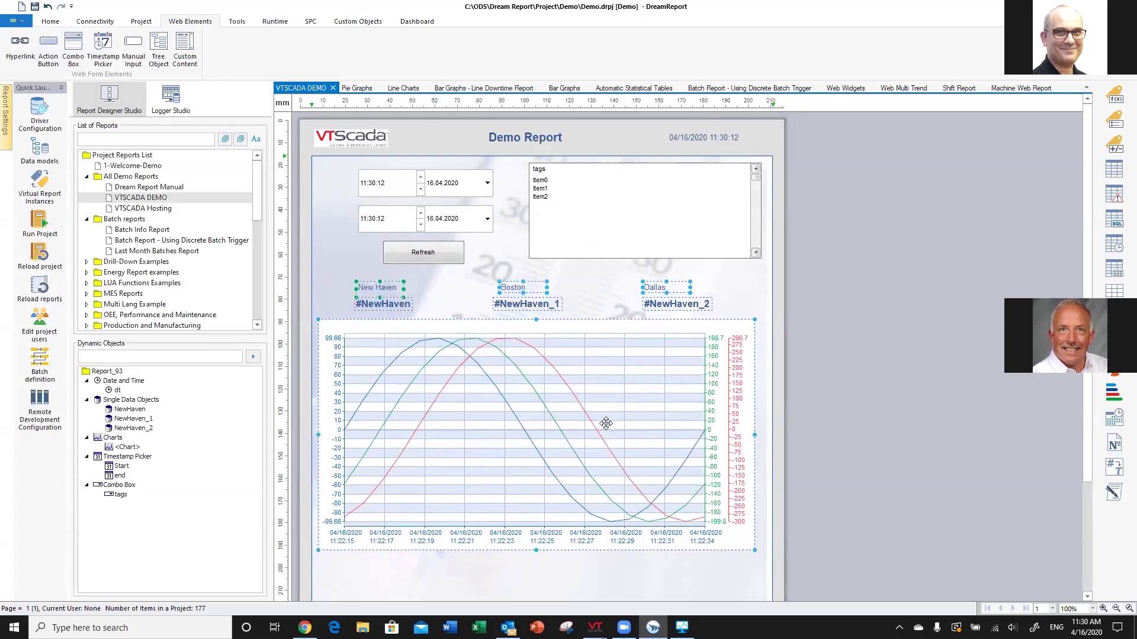
click(660, 570)
Insert an automatic statistical table in the empty area below the trend chart, matching the chart's width
scroll(673, 567, down, 3)
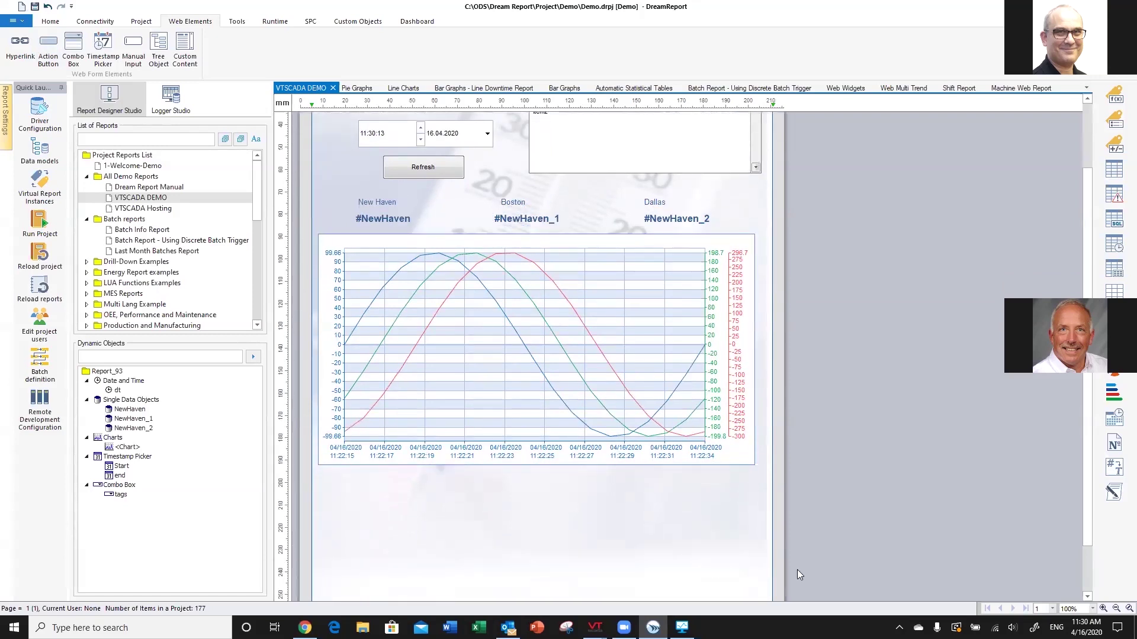
click(1119, 270)
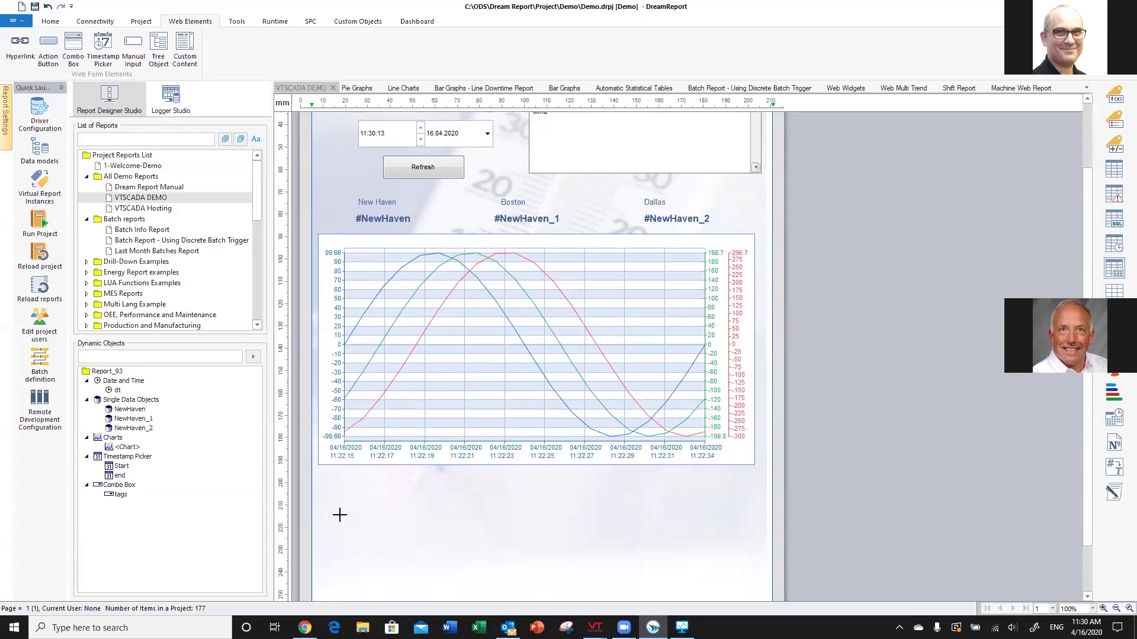
drag(316, 470, 752, 594)
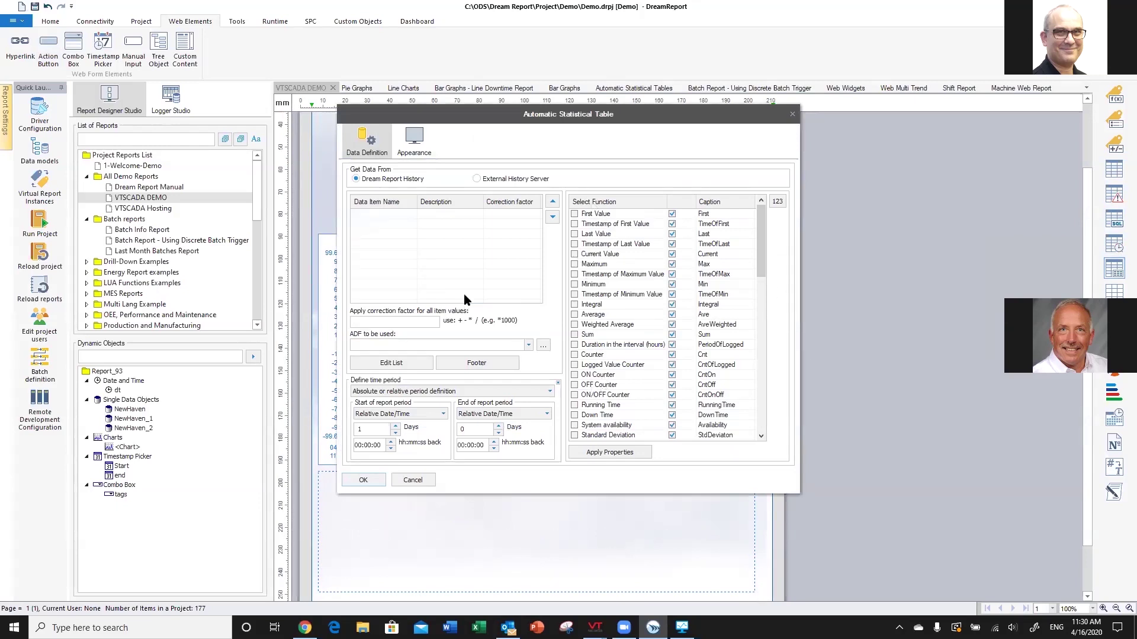
click(384, 364)
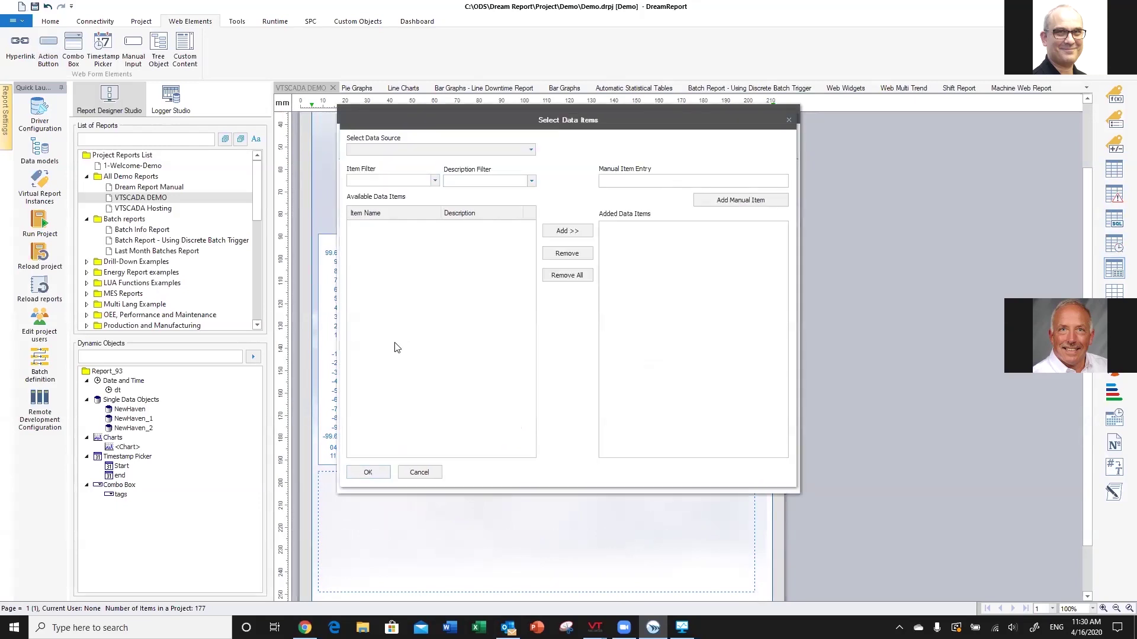
click(446, 152)
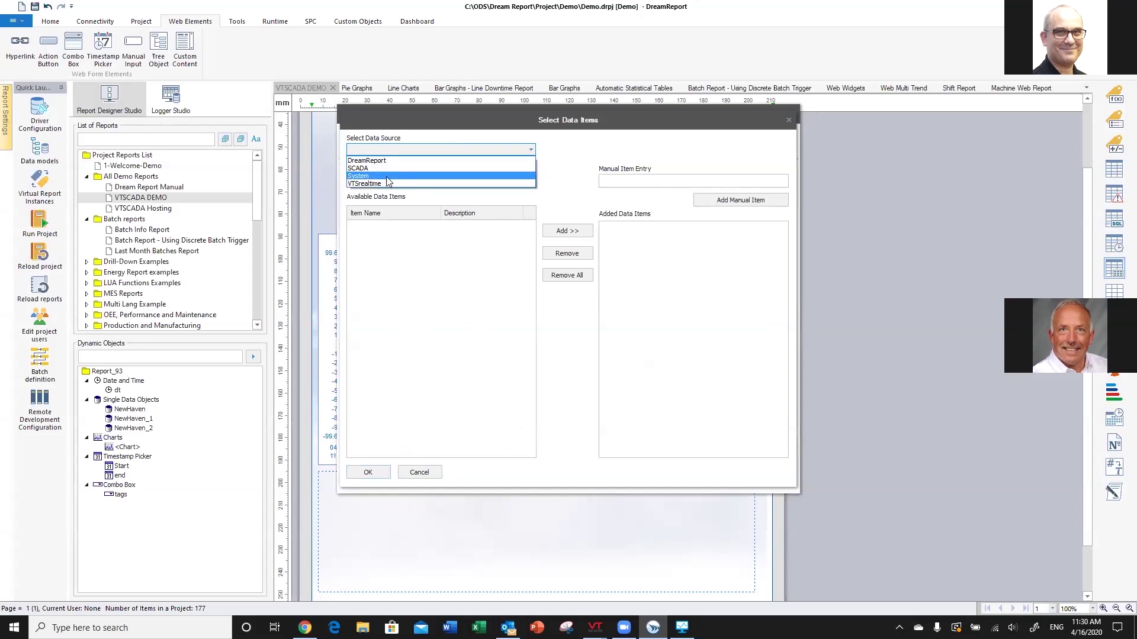
click(560, 197)
click(419, 472)
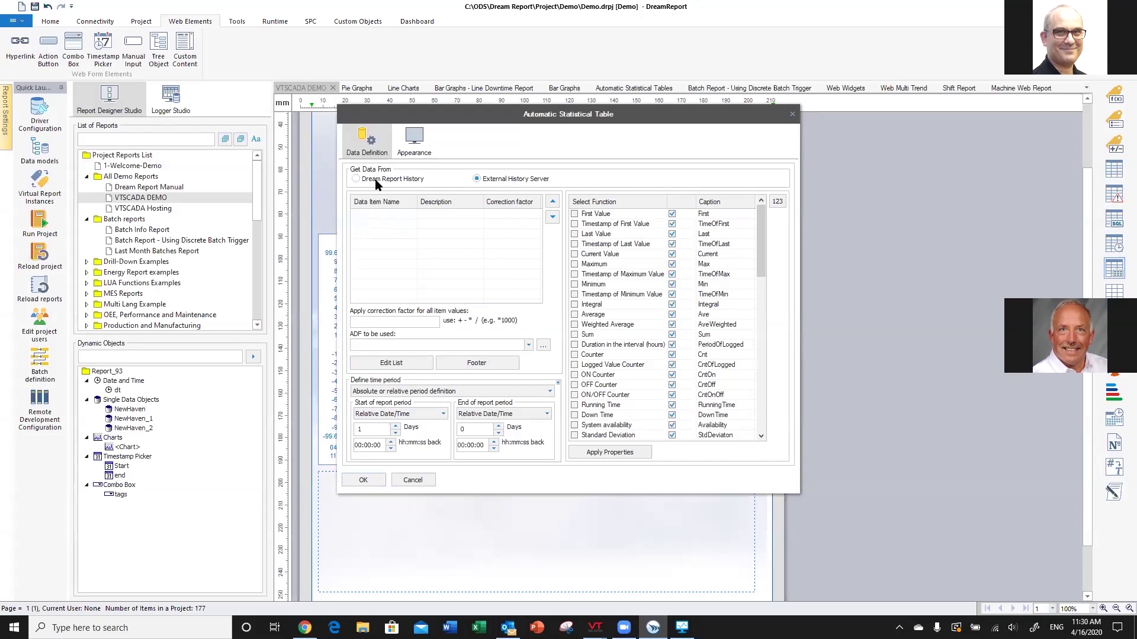
Add the Boston tag from the Wind Speed folder of external history source VTStags to the statistical table
click(409, 361)
click(530, 149)
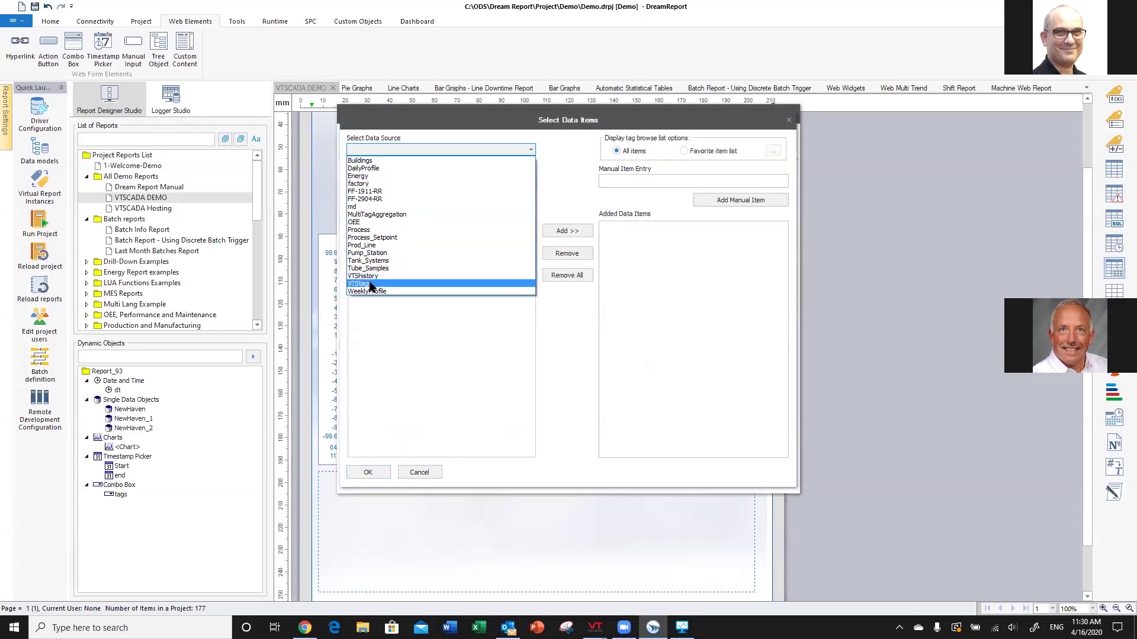
click(374, 290)
double_click(381, 274)
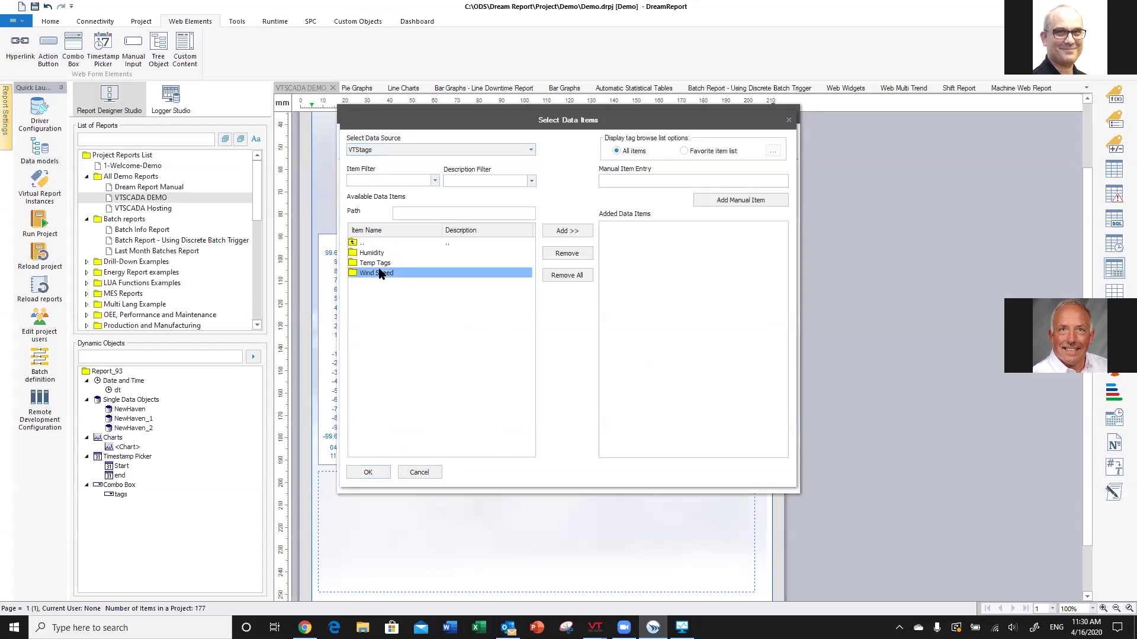
click(376, 256)
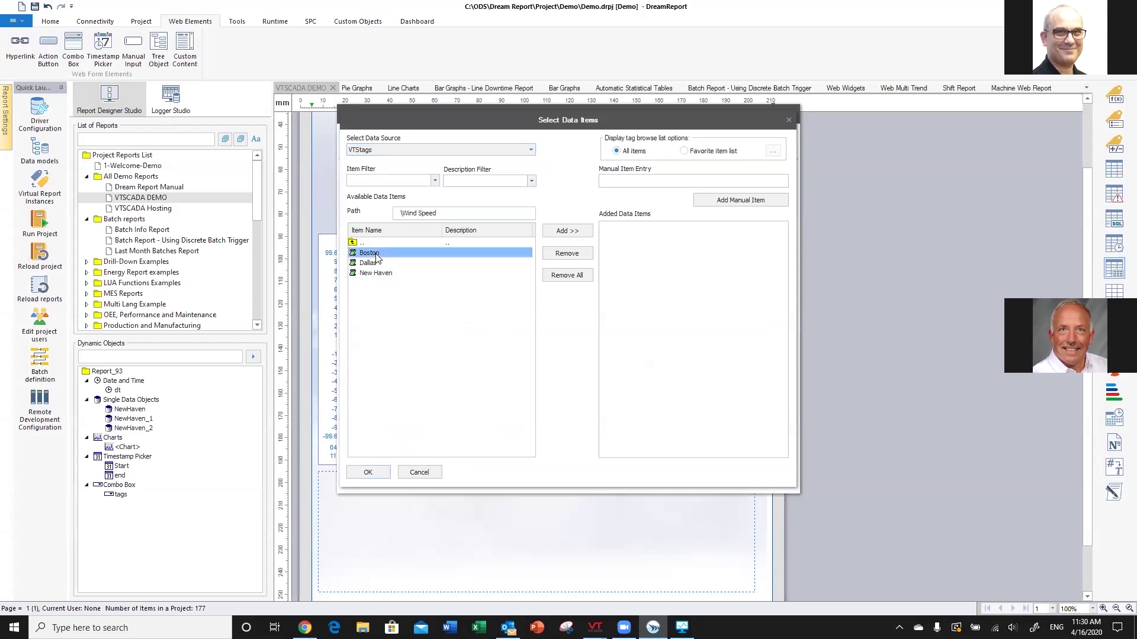
click(567, 232)
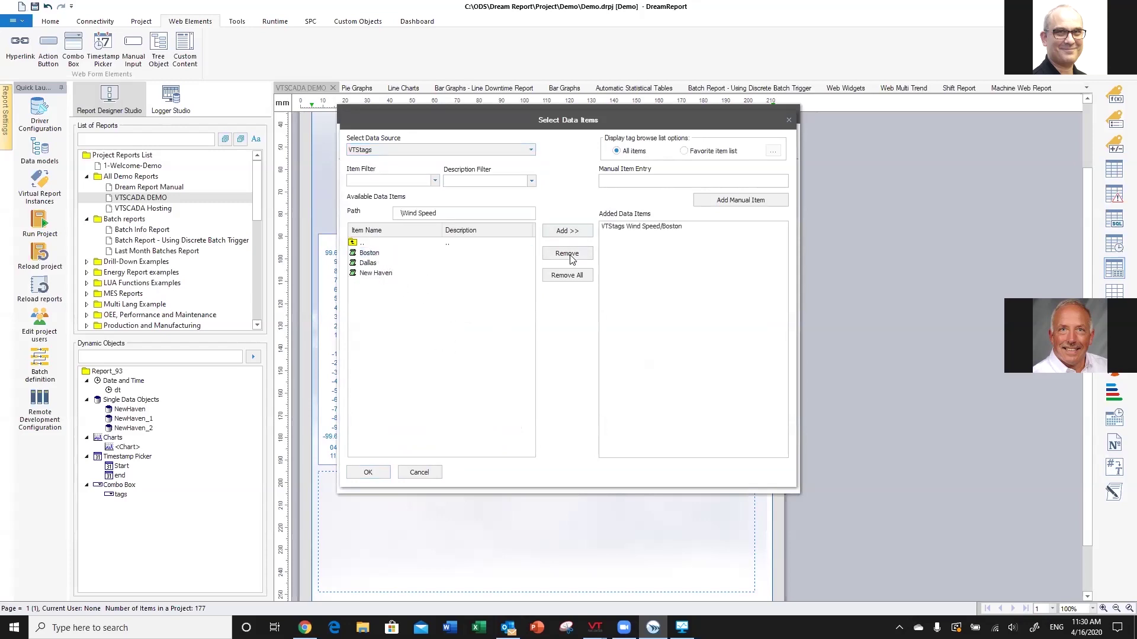
click(383, 476)
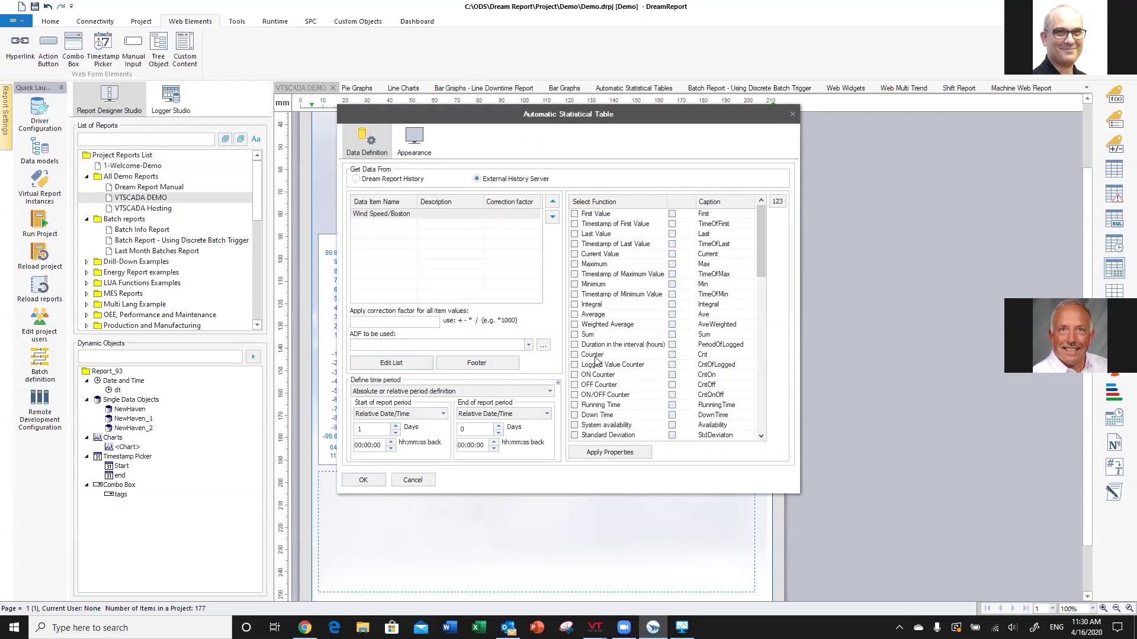
Enable only the Maximum, Minimum and Average functions for the statistical table
click(575, 214)
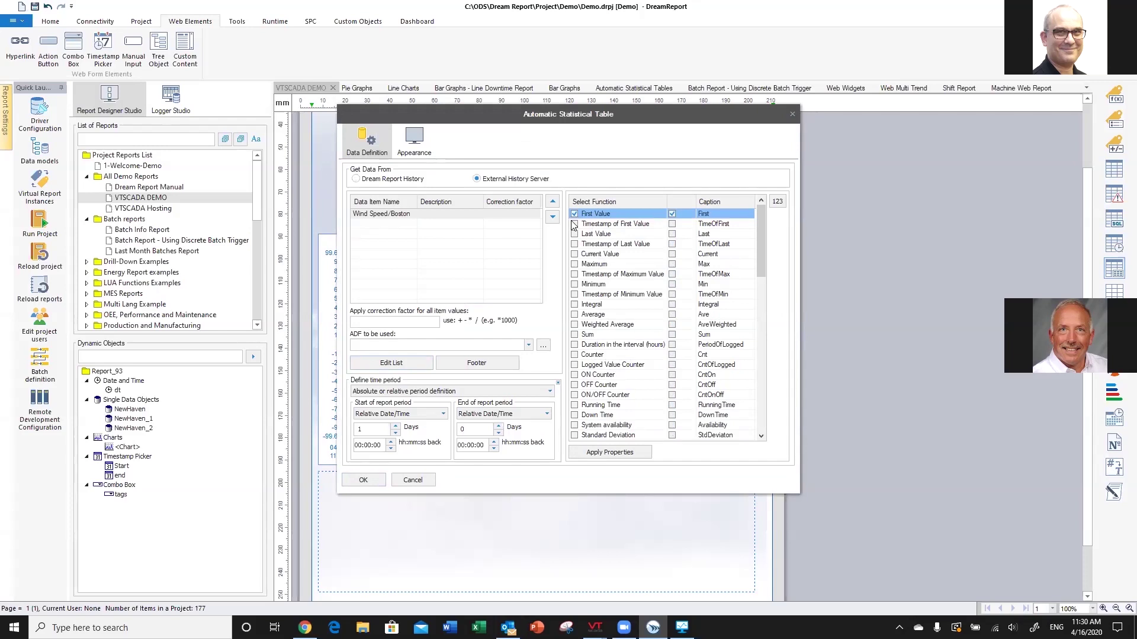
click(575, 264)
click(574, 284)
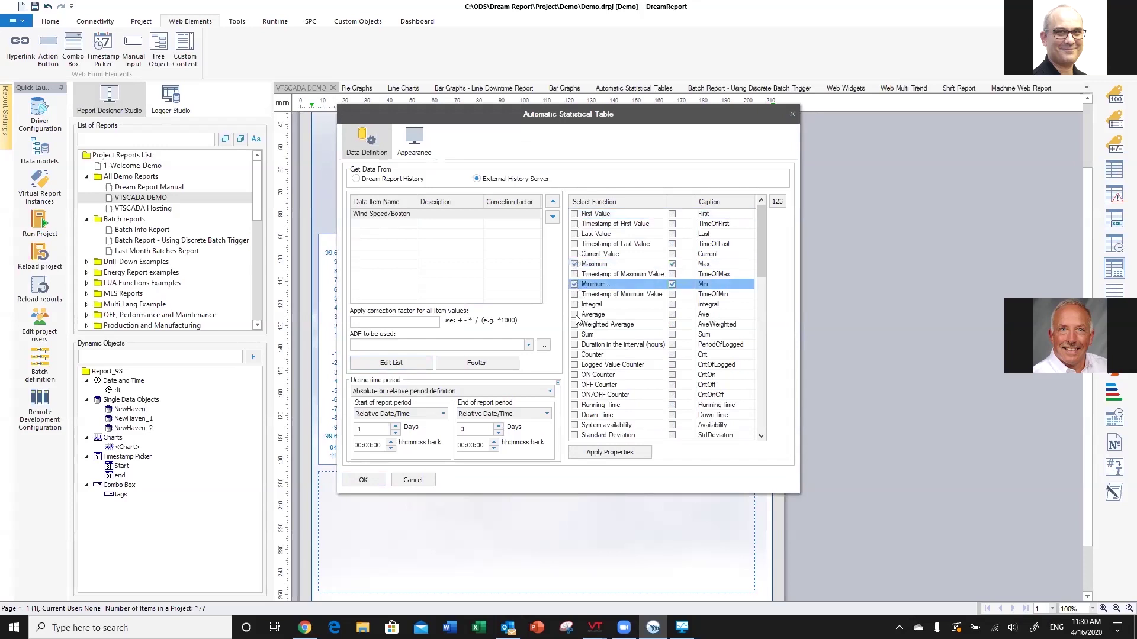
click(574, 315)
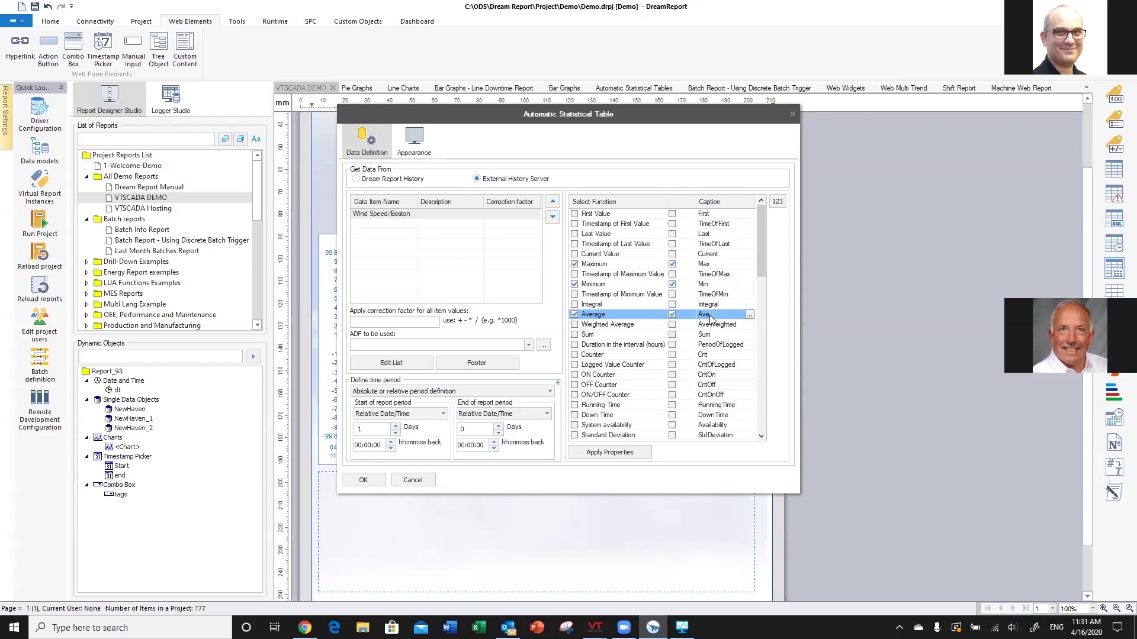
Set the Average function's caption to Avg and accept the statistical table's settings
click(749, 315)
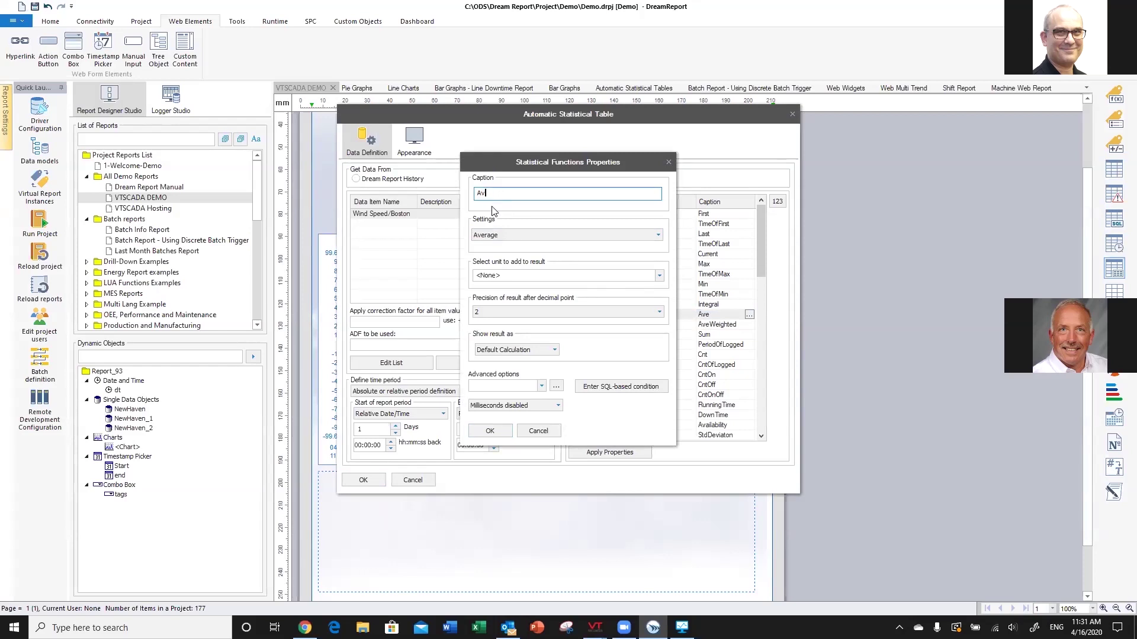
click(490, 431)
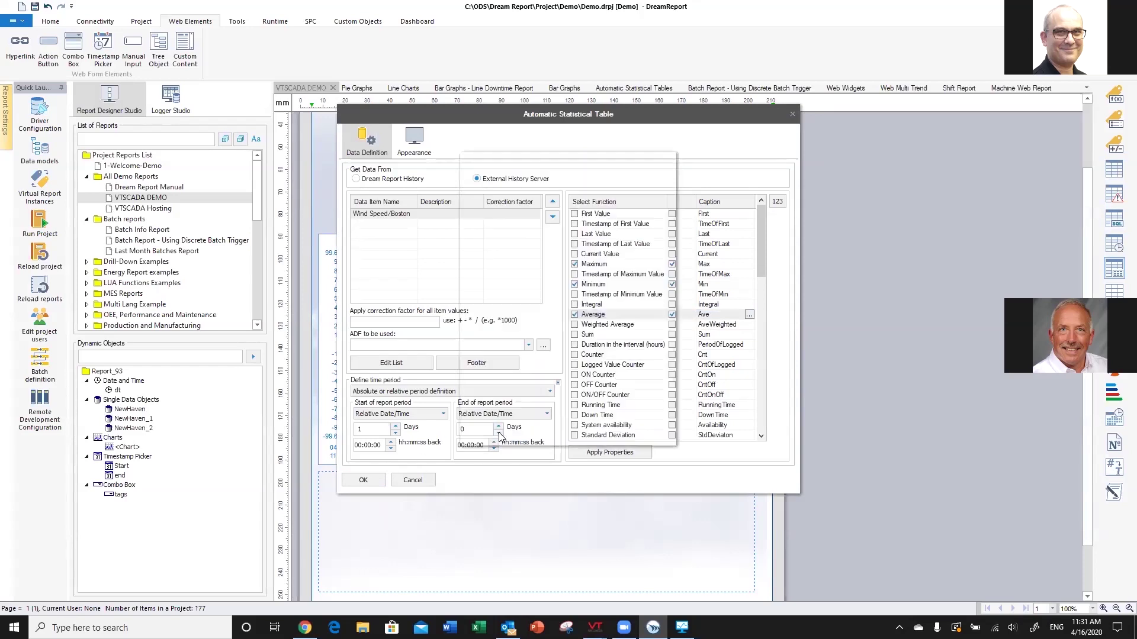
click(363, 480)
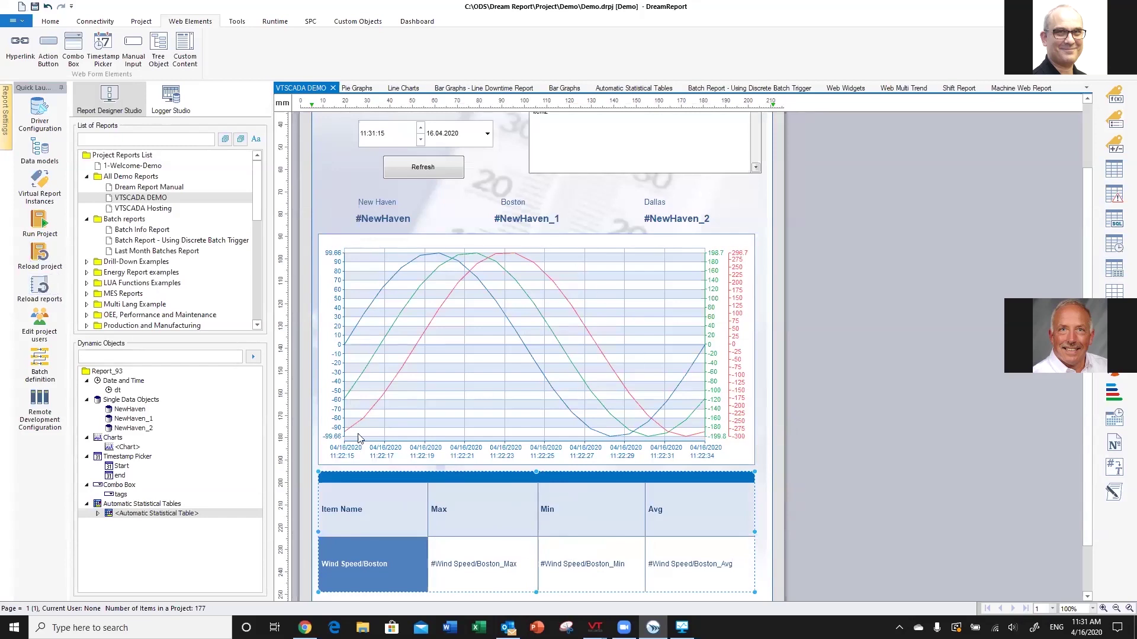
Reload the reports with the changes saved, and open the web version of VTSCADA DEMO in the web portal
click(40, 288)
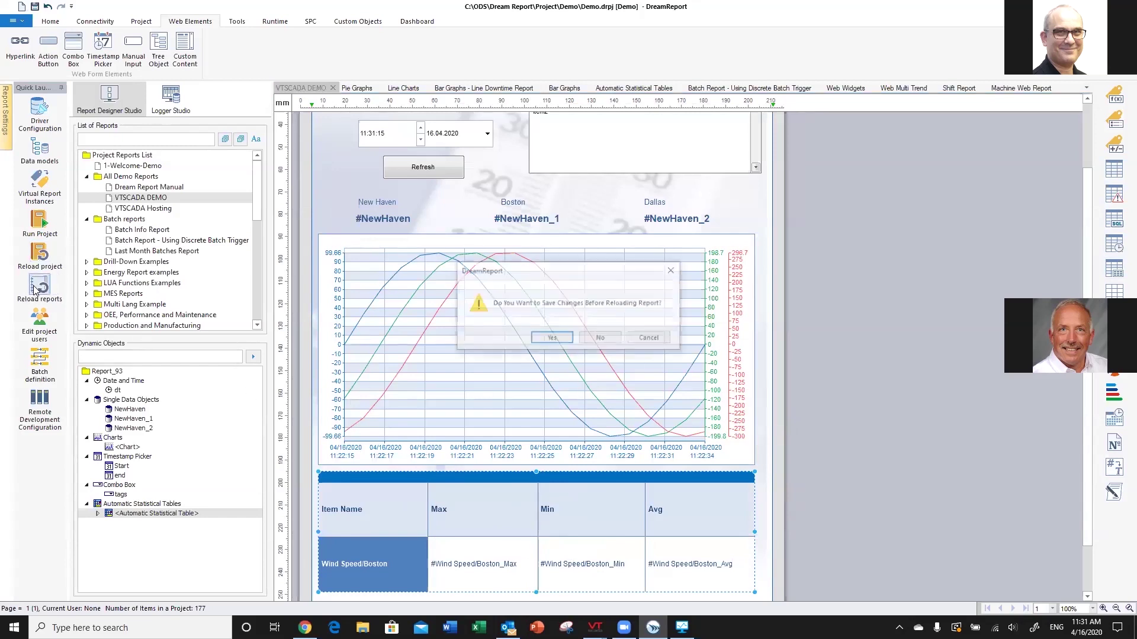
click(567, 340)
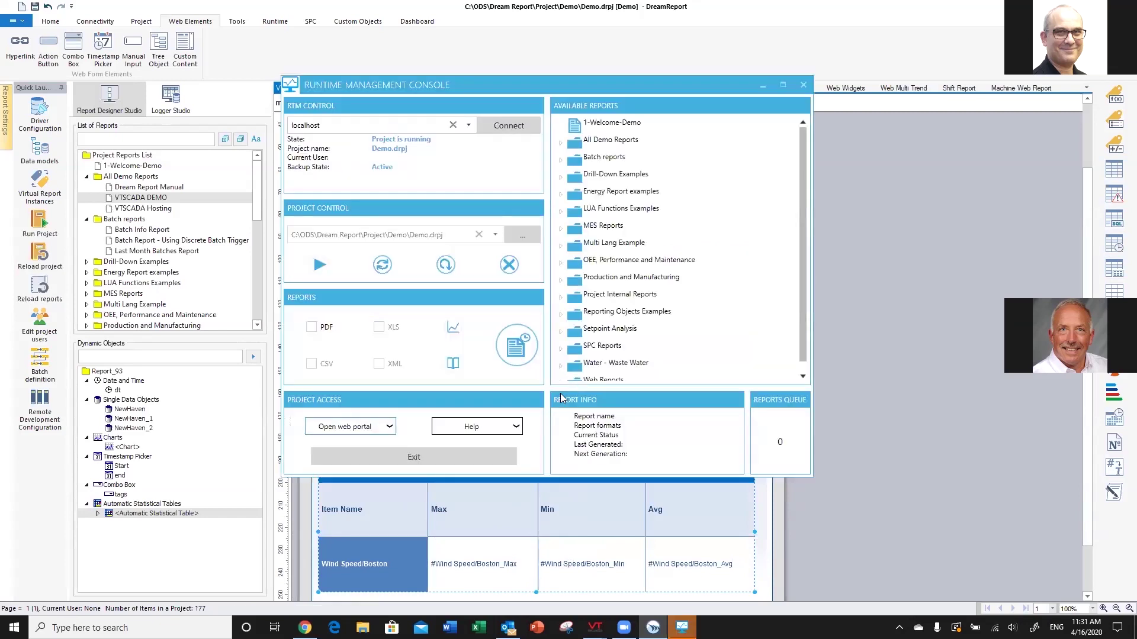
click(359, 428)
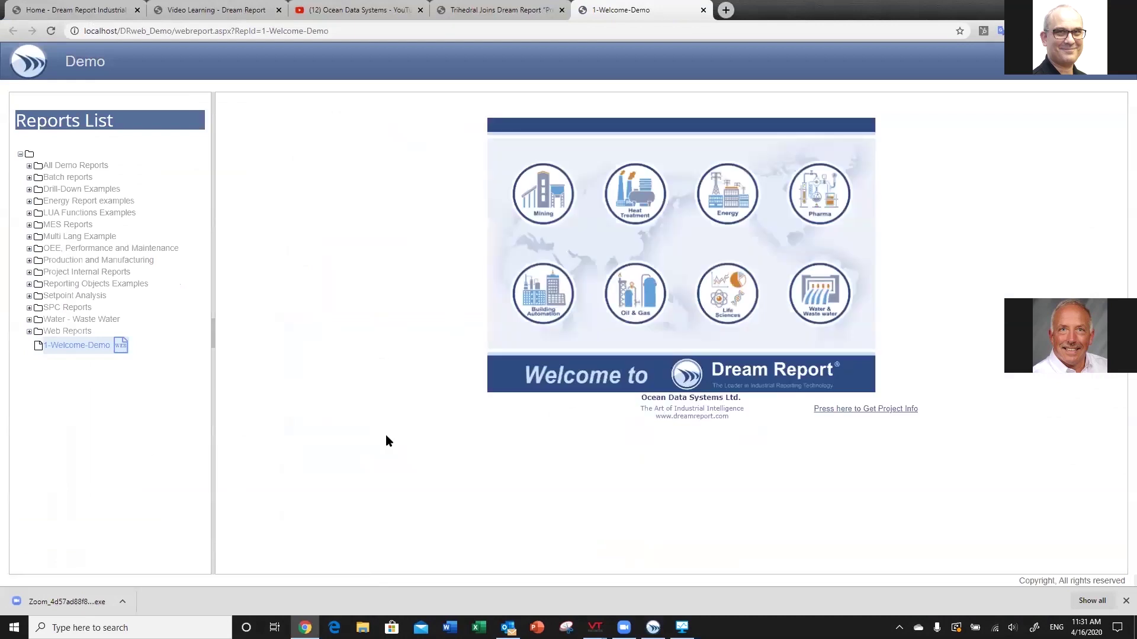
click(29, 167)
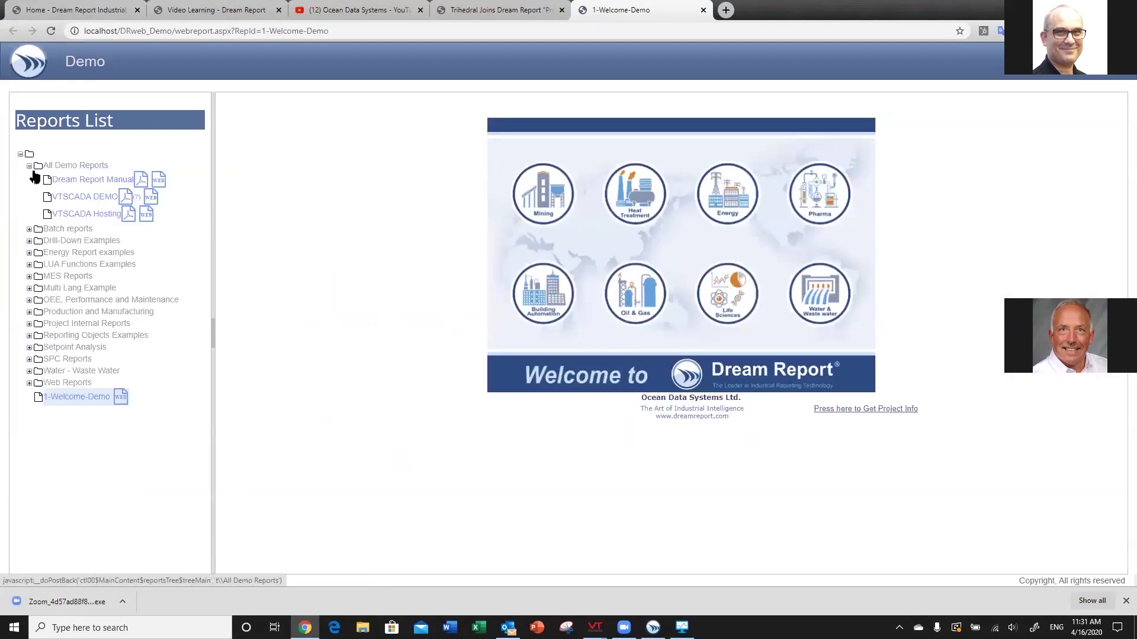
click(152, 199)
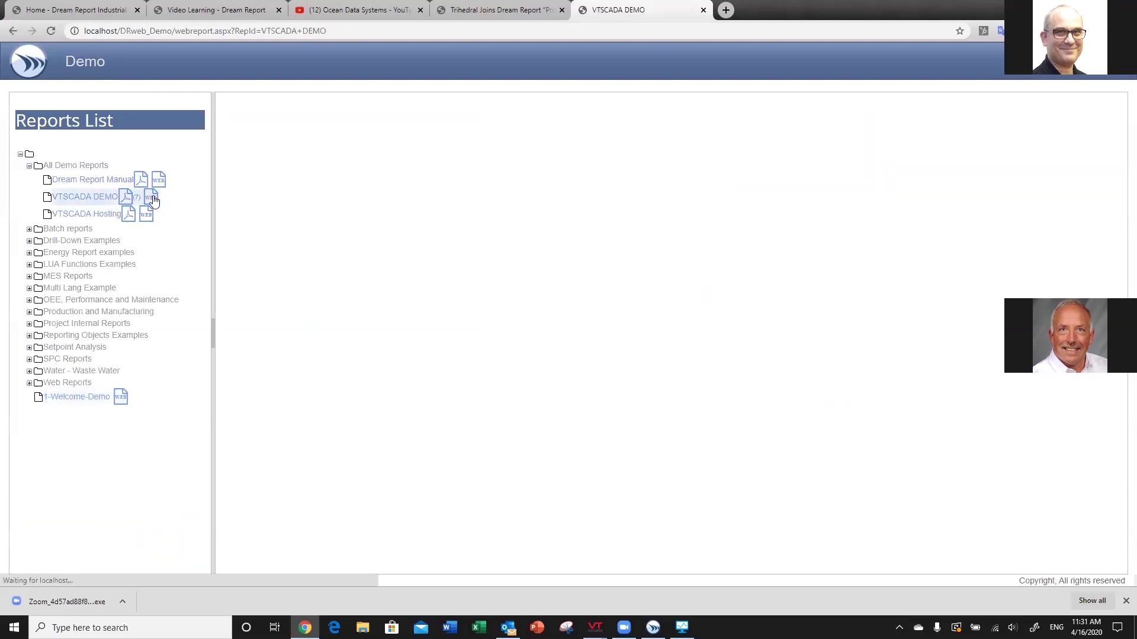
Try to set the web report's start timestamp to 04/14/2020 11:31:41 and select the three Humidity tags
click(558, 173)
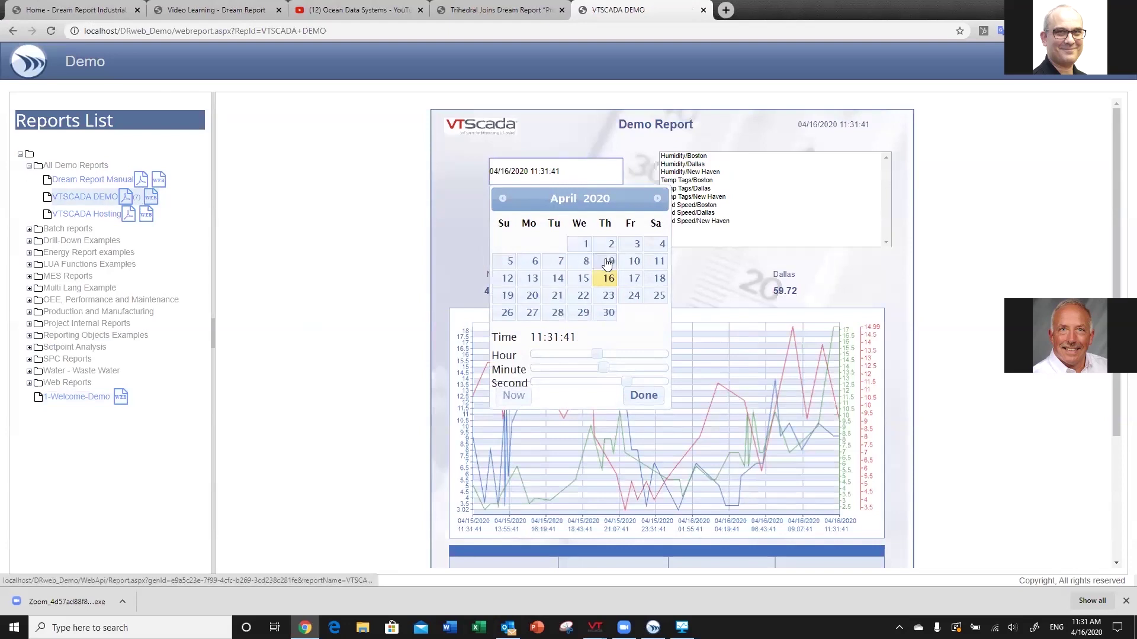
click(557, 281)
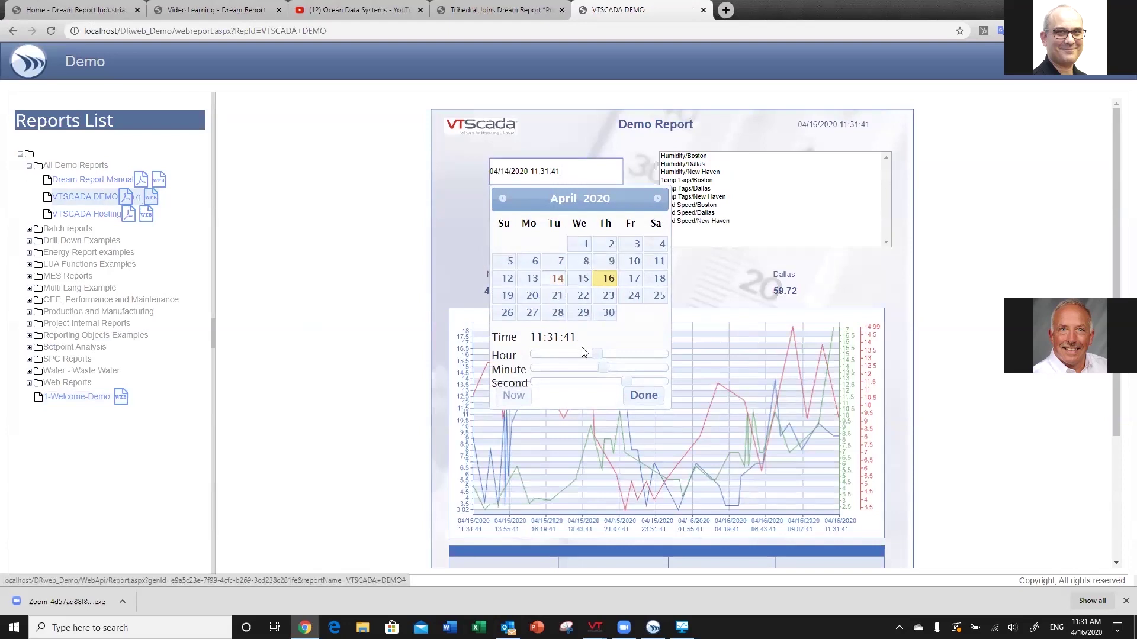
click(644, 396)
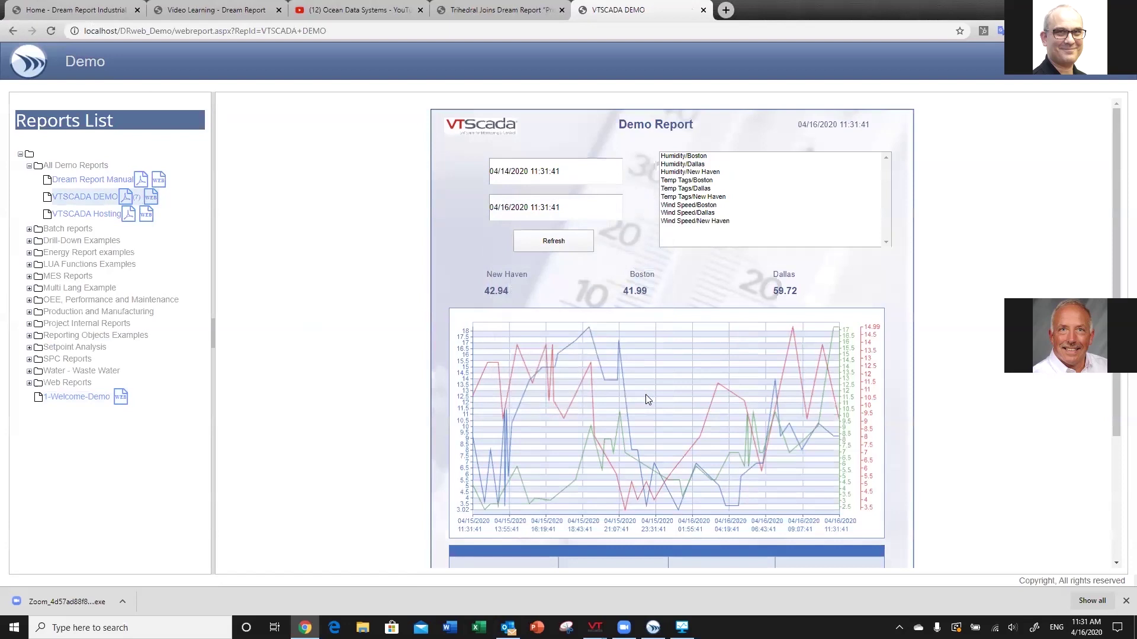
click(702, 157)
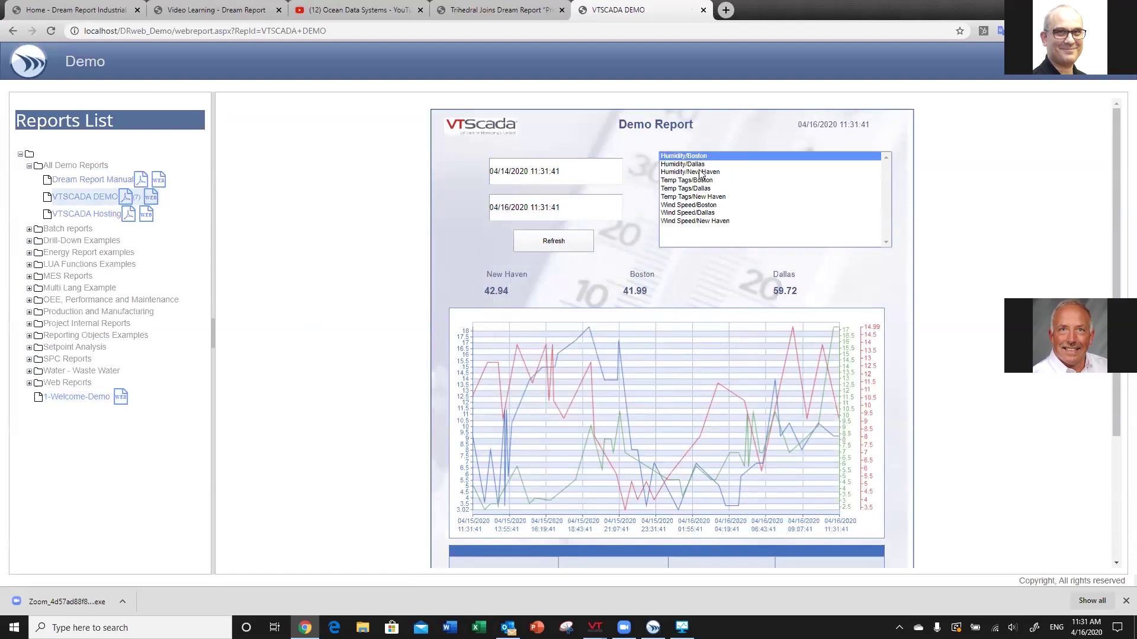
shift+click(701, 172)
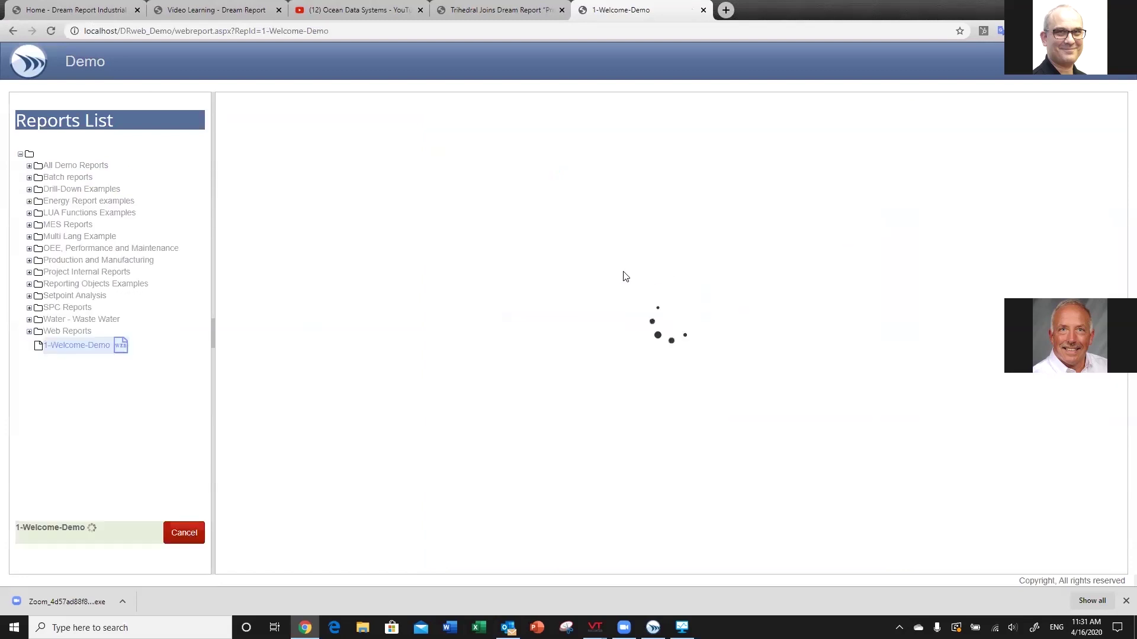
Reopen the VTSCADA DEMO web report from All Demo Reports and set its start timestamp to 04/14/2020 11:32:01
click(29, 166)
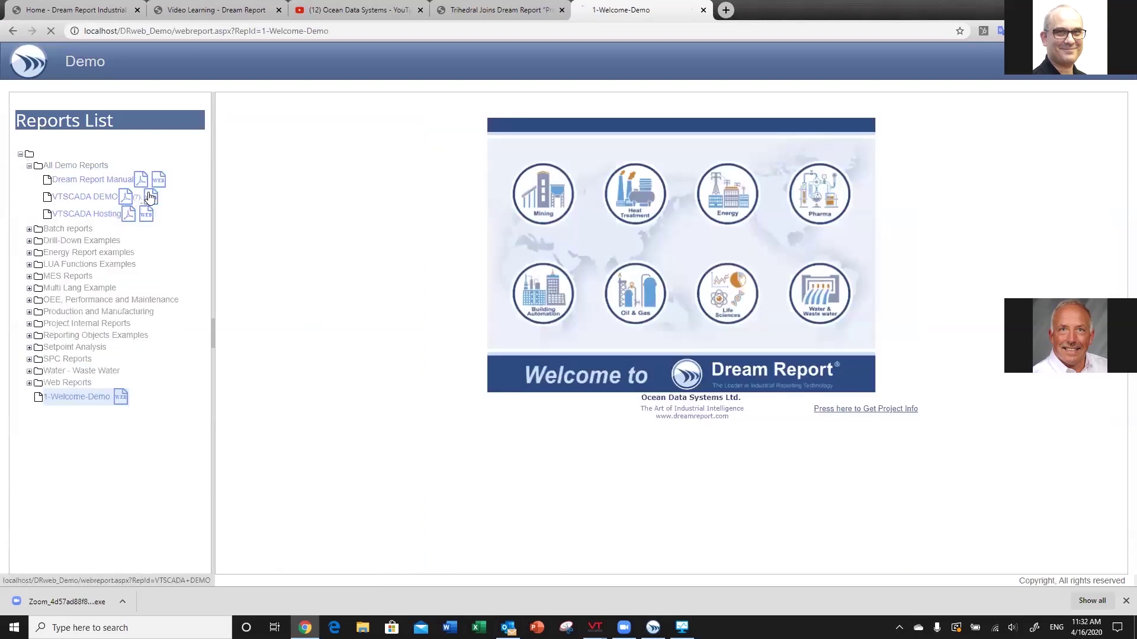
click(150, 198)
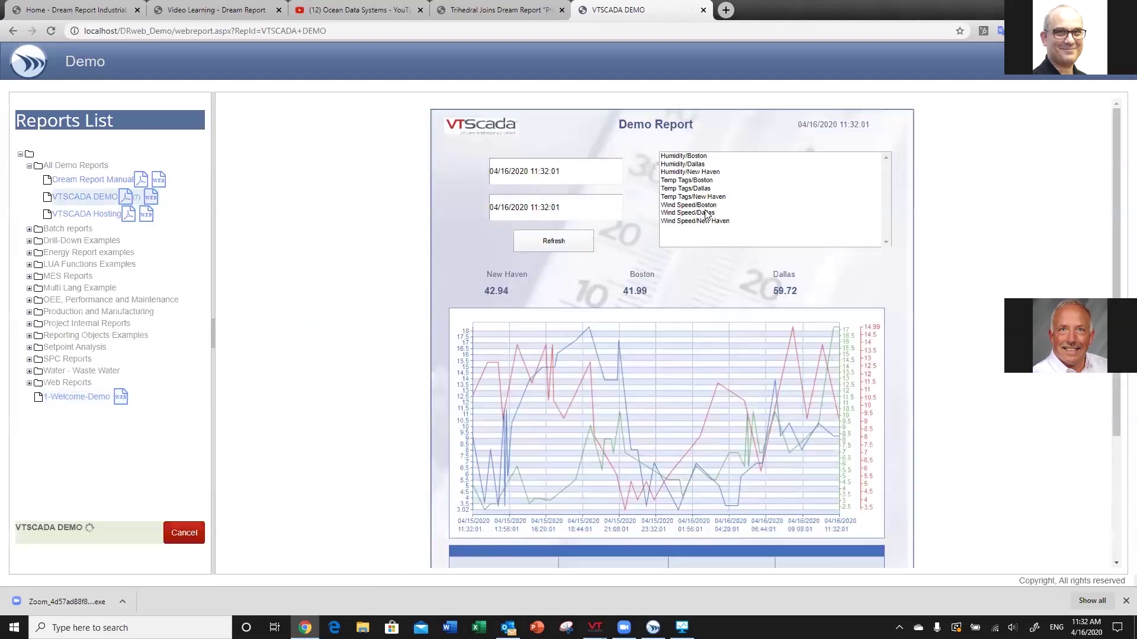
click(566, 174)
click(563, 285)
click(643, 395)
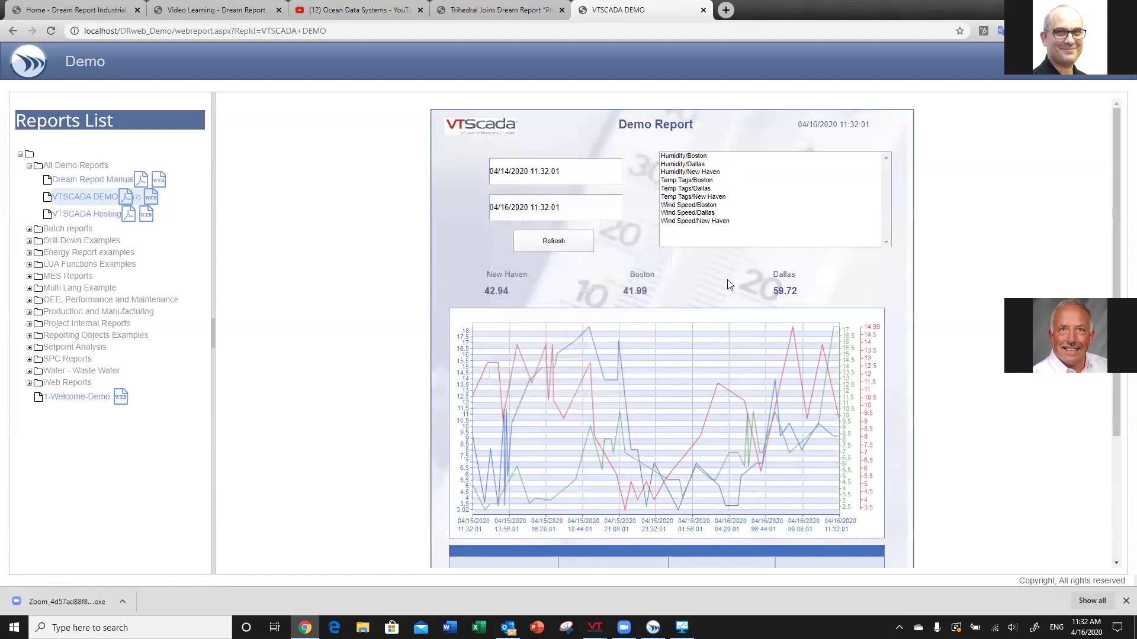
Select the tags Humidity/Boston, Humidity/Dallas and Humidity/New Haven and refresh the report with them
click(701, 164)
key(Up)
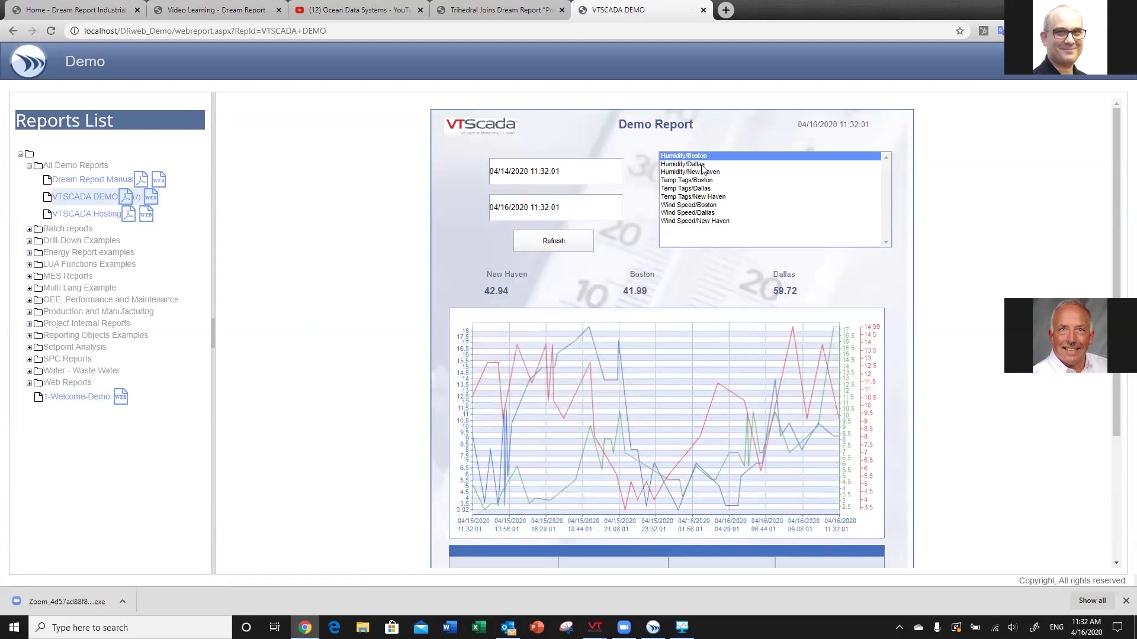
shift+click(706, 173)
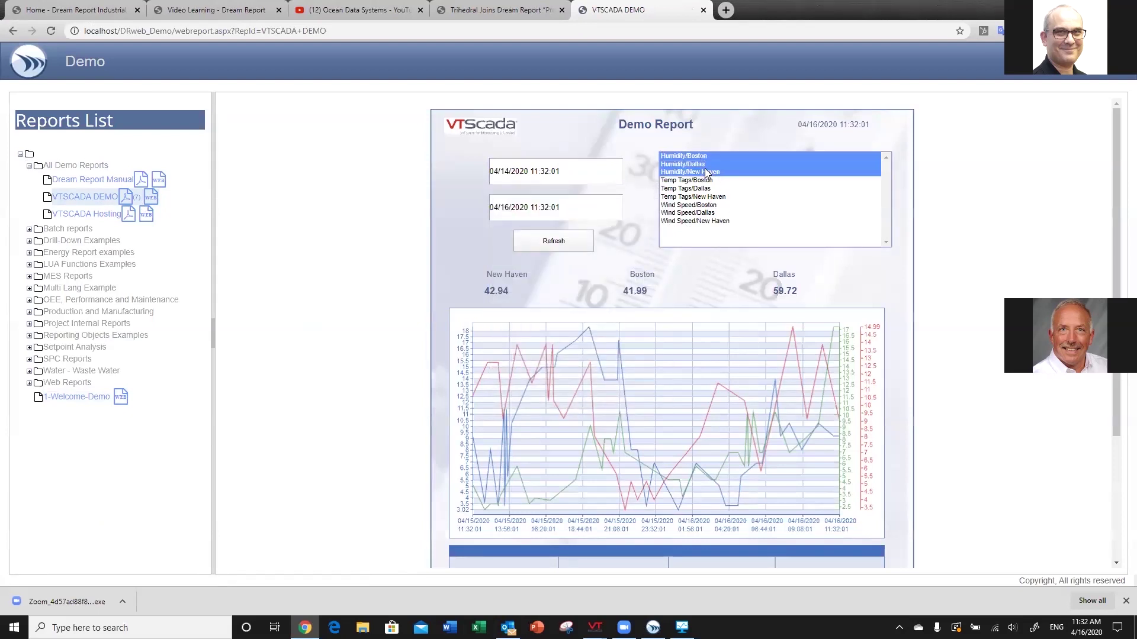
click(553, 244)
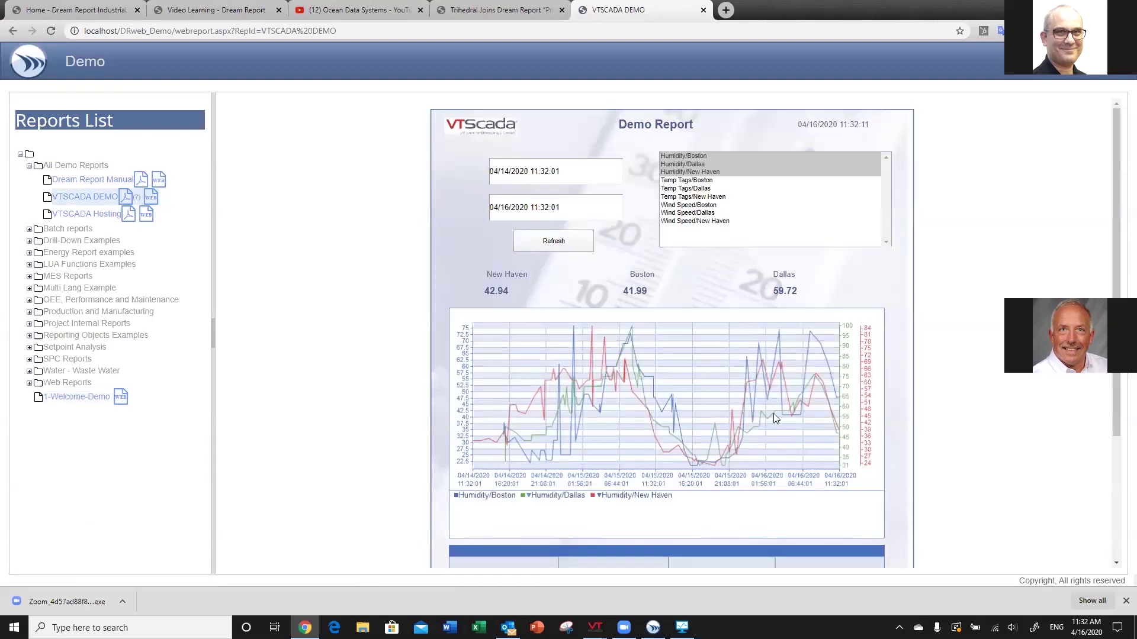
Review the humidity statistics, and refresh the web report with Temp Tags/Boston, Temp Tags/Dallas and Temp Tags/New Haven
scroll(789, 399, down, 3)
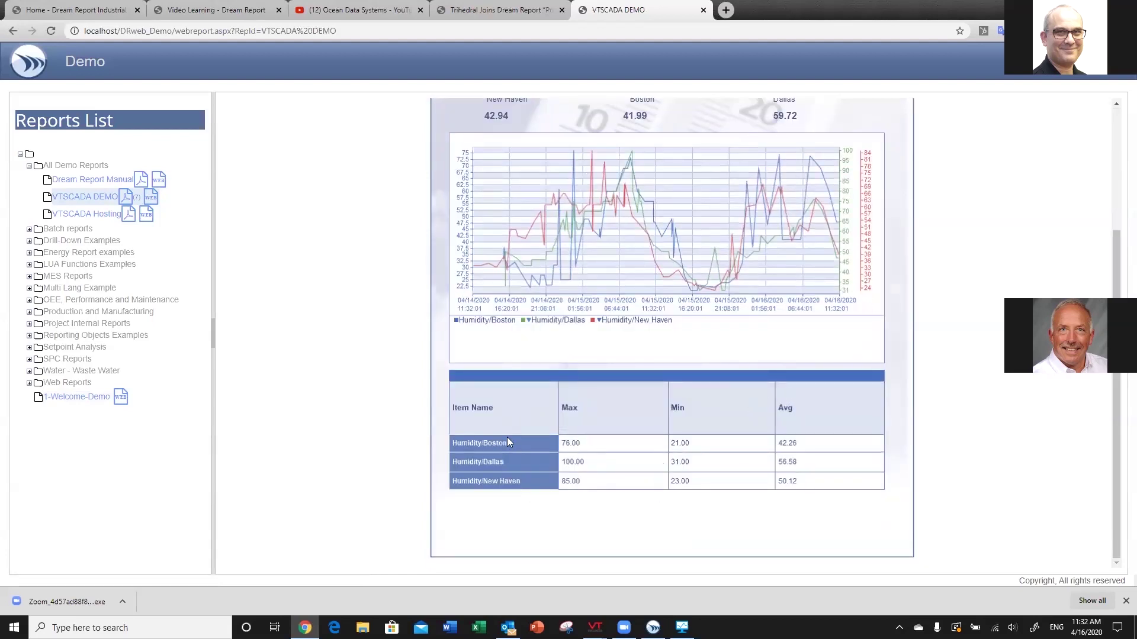
scroll(765, 303, up, 3)
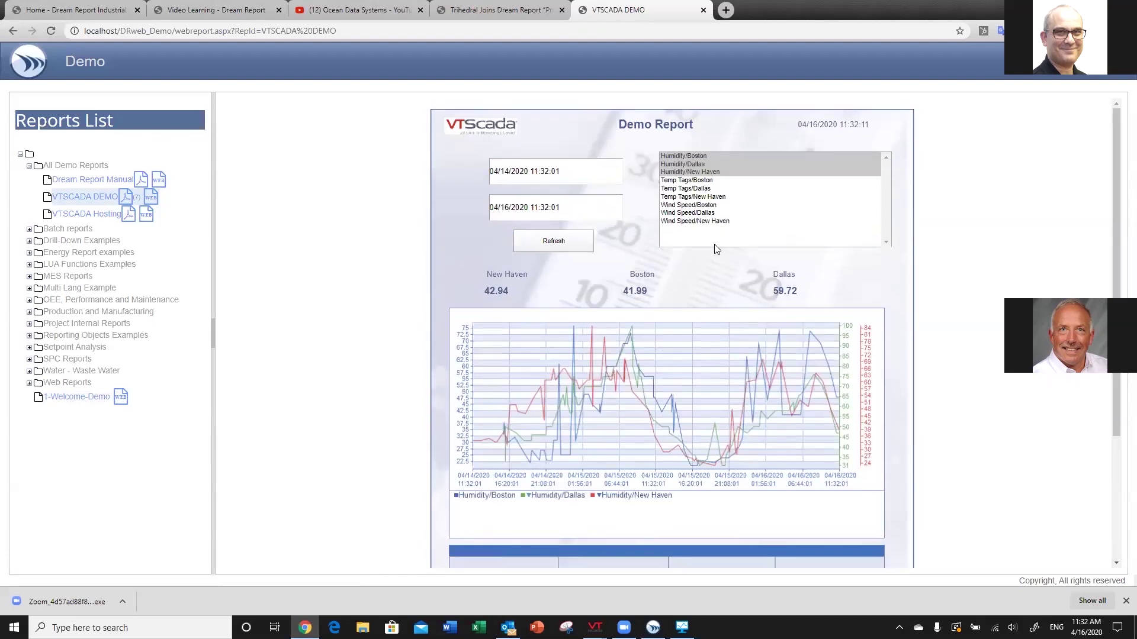
click(706, 181)
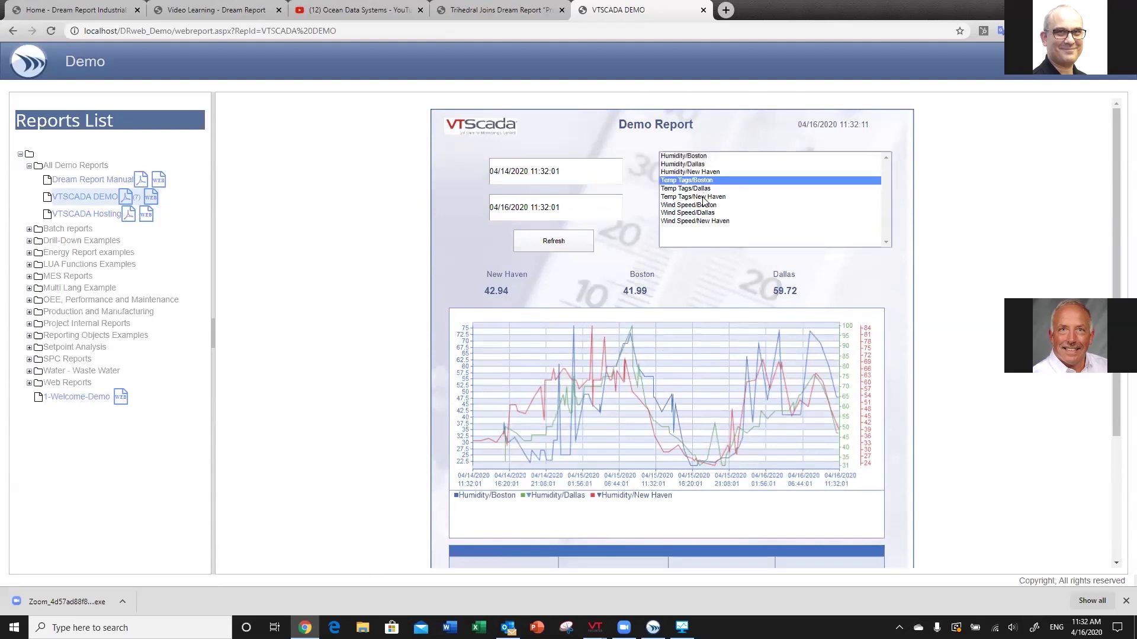
shift+click(703, 198)
click(560, 243)
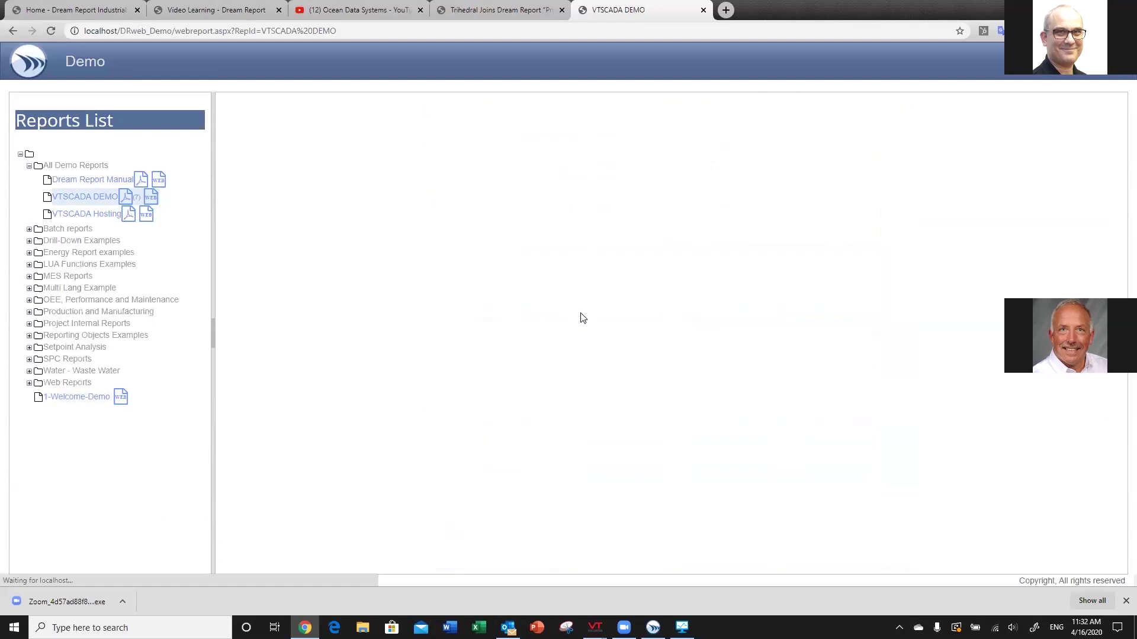
scroll(733, 390, down, 3)
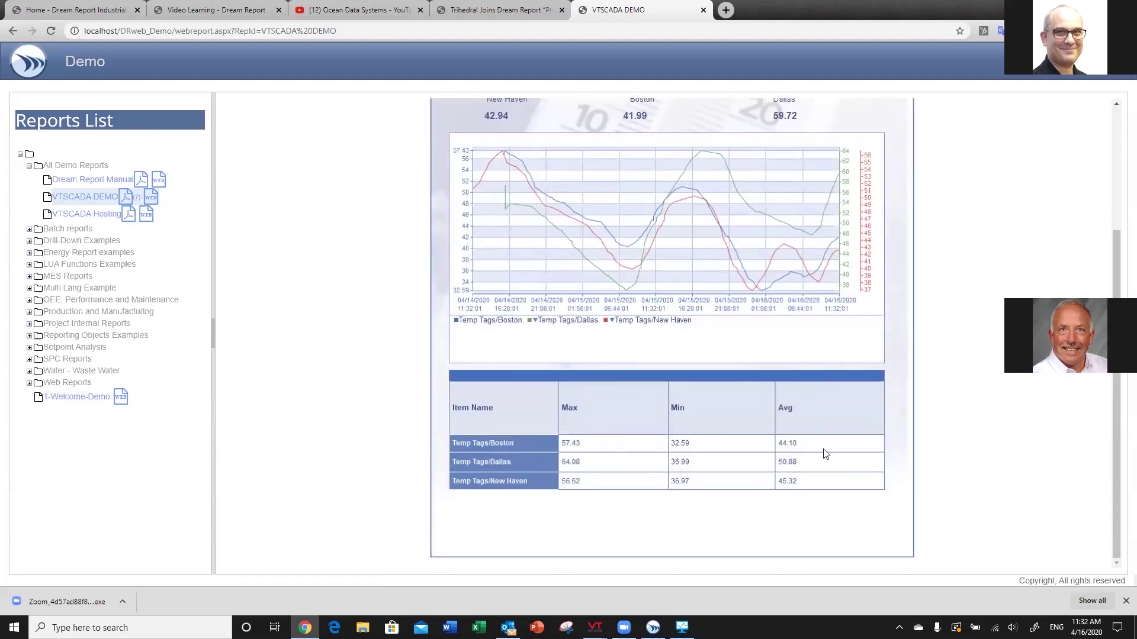
scroll(717, 434, up, 3)
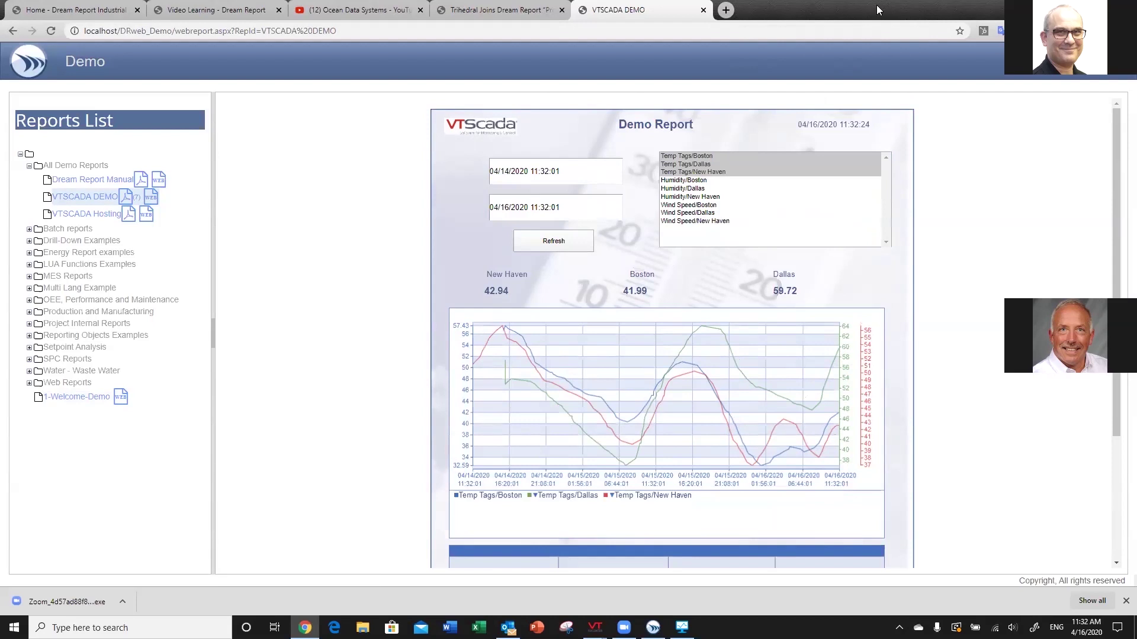
Close the web report, return to the report designer and enable Chart Web Interactive and Web Chart - Show Raw Data for the chart
key(ctrl+w)
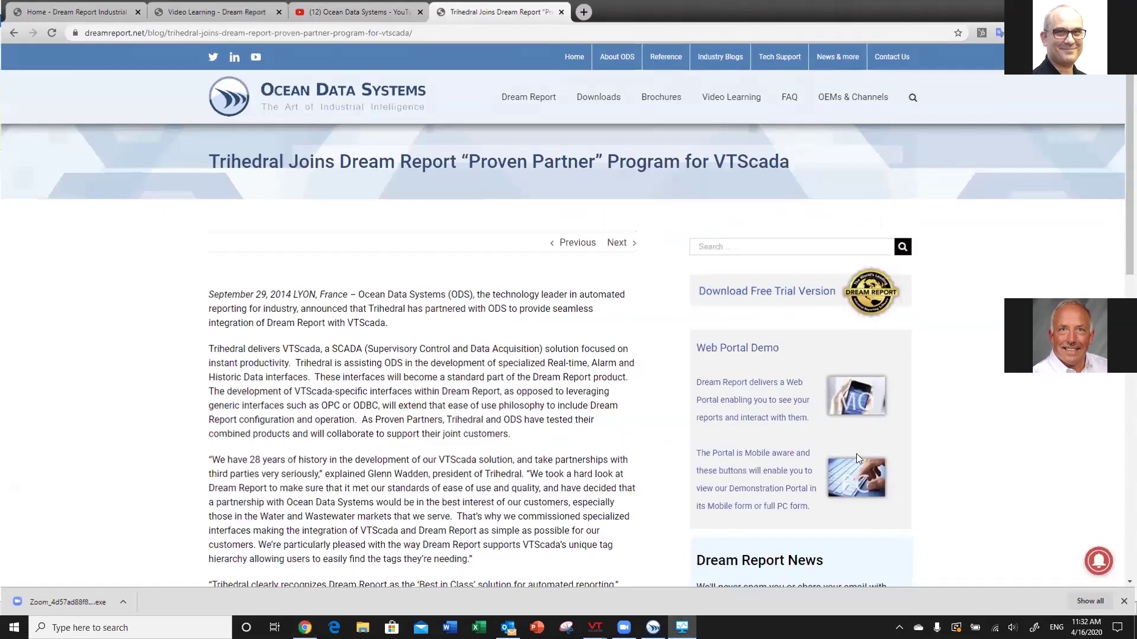
key(alt+Tab)
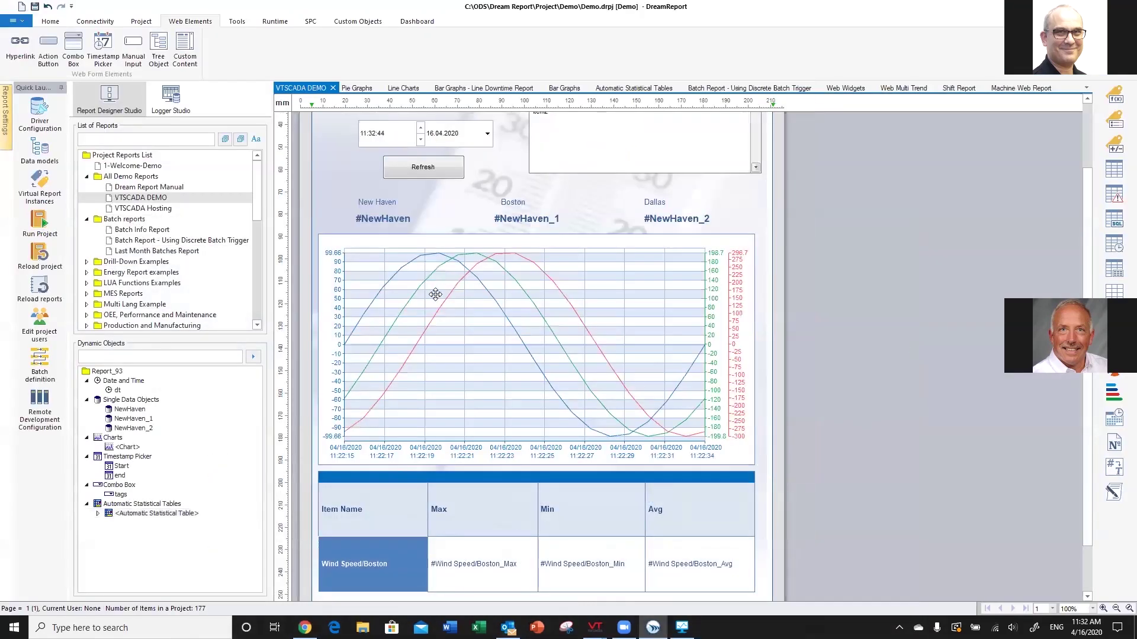
double_click(489, 306)
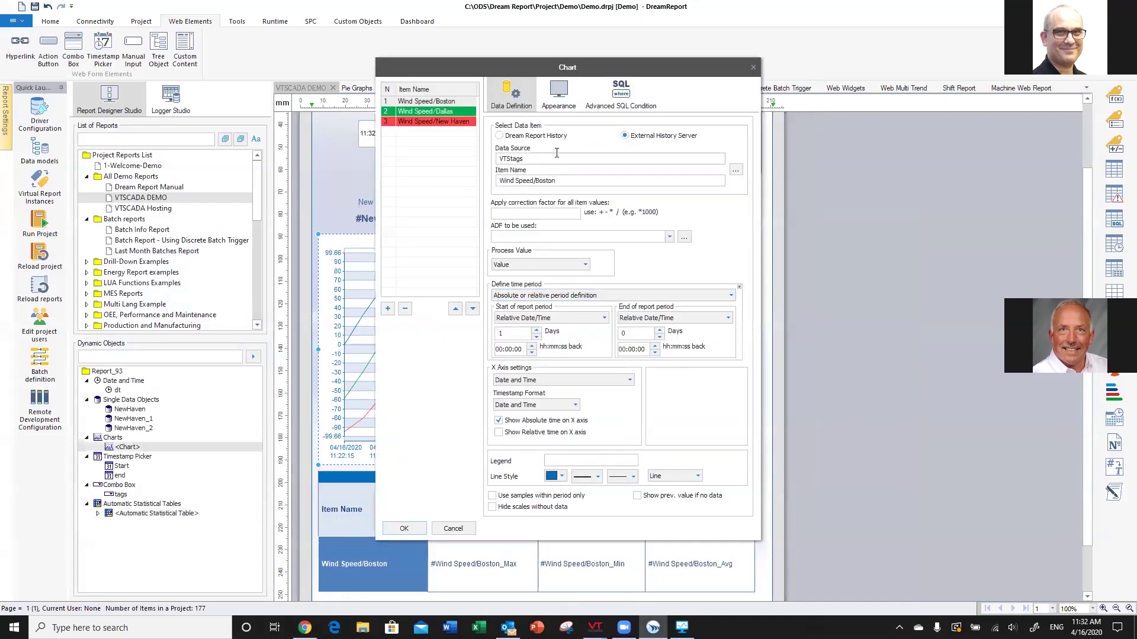
click(558, 95)
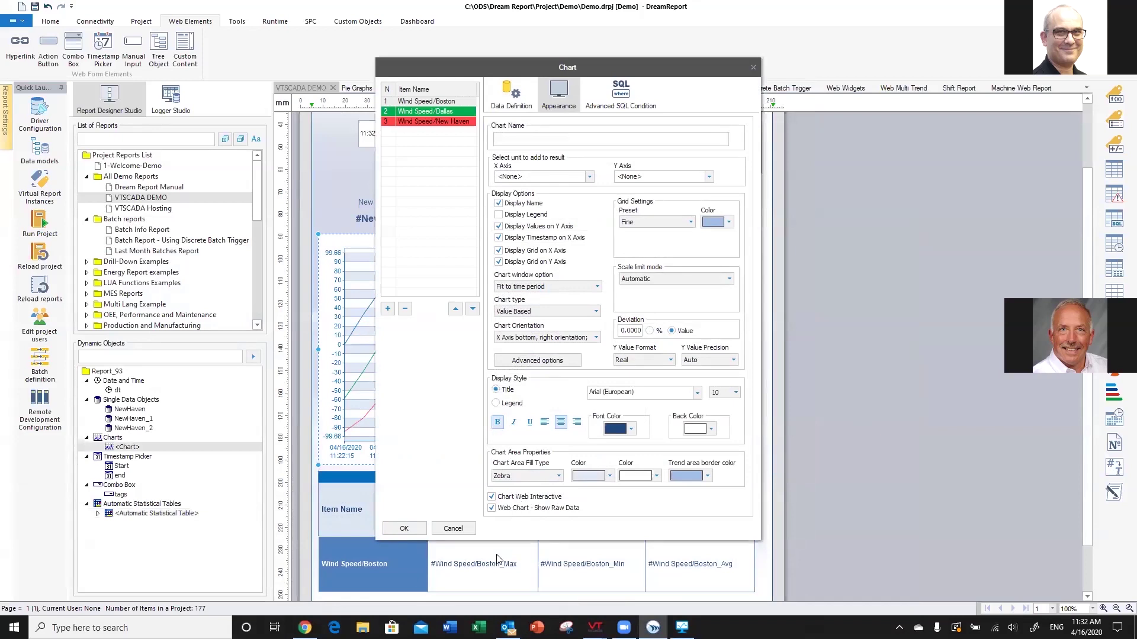
click(404, 529)
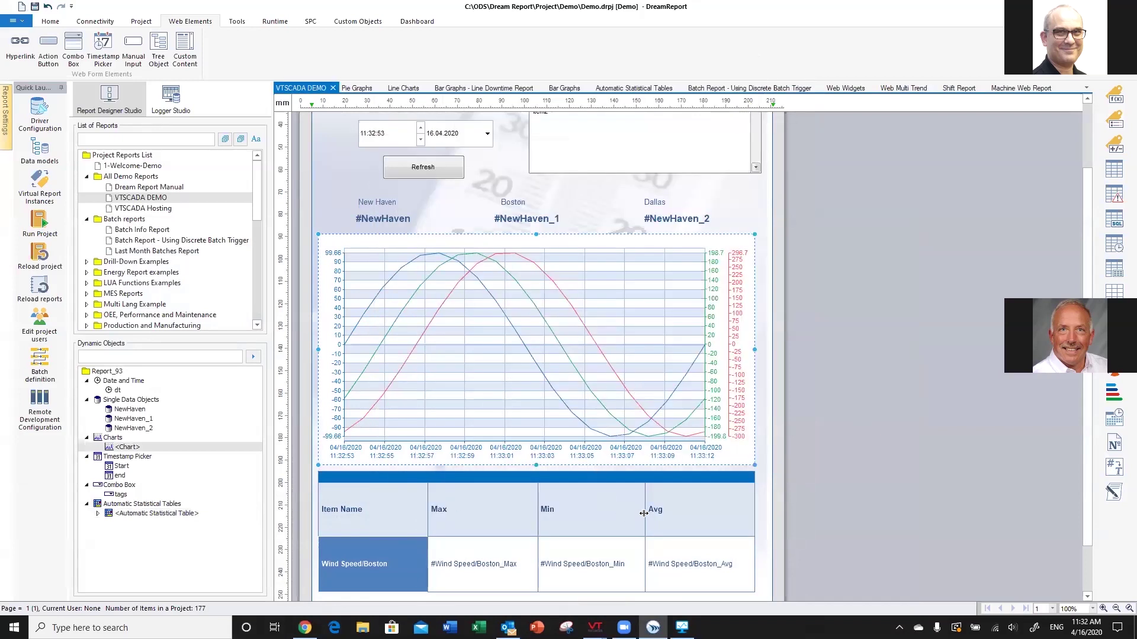
Reload the reports with the chart changes saved, and open the web version of VTSCADA DEMO in the web portal
click(39, 287)
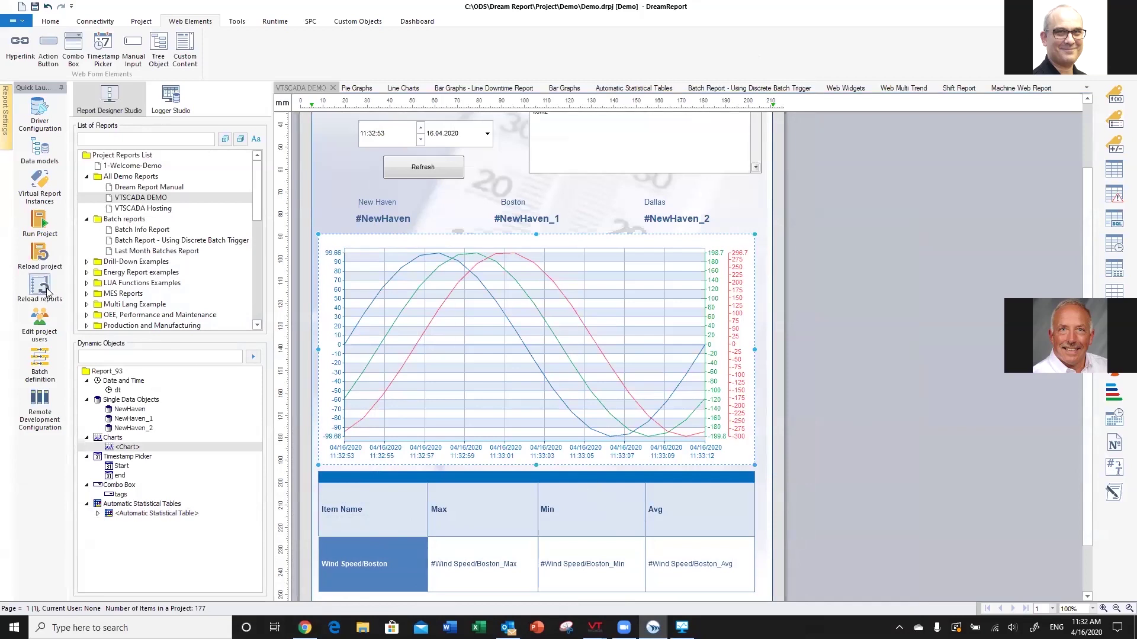
click(548, 339)
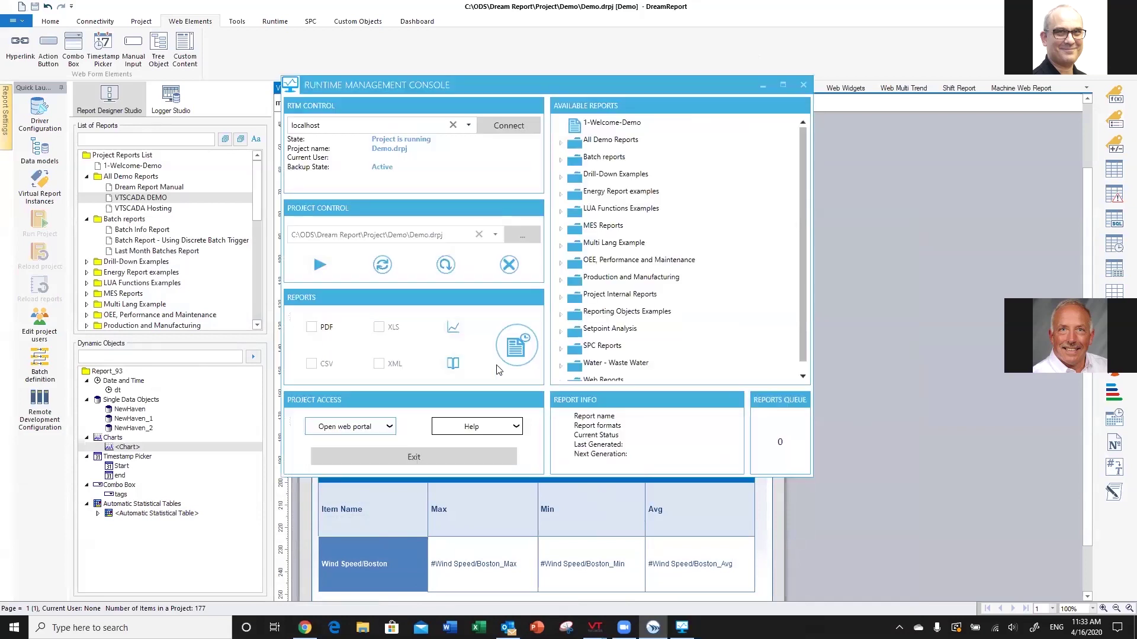
click(347, 427)
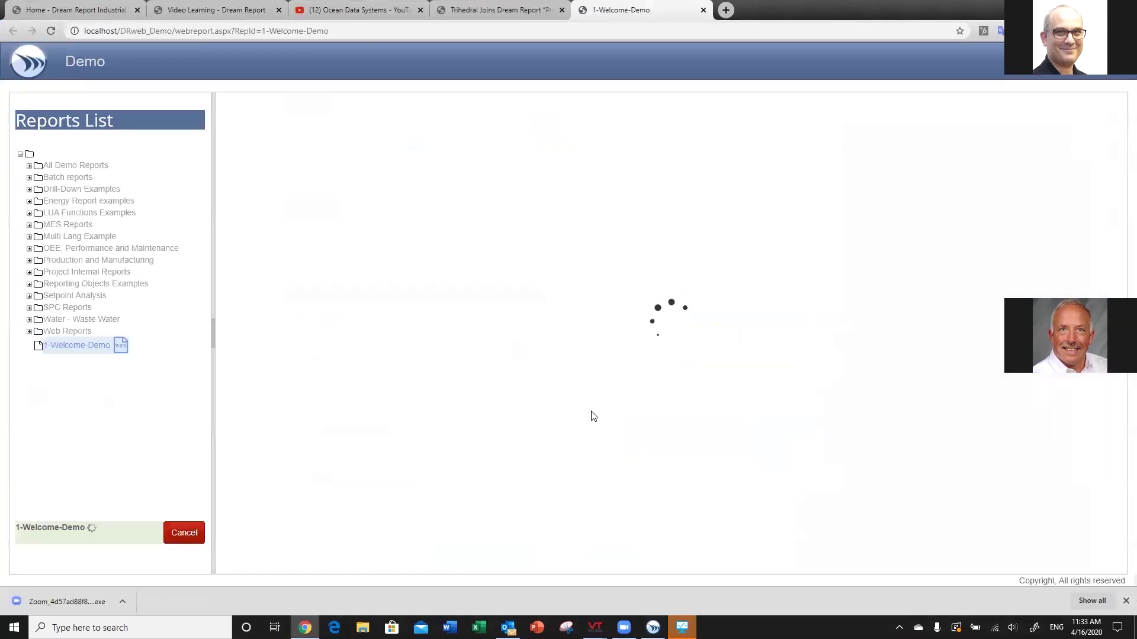
click(57, 166)
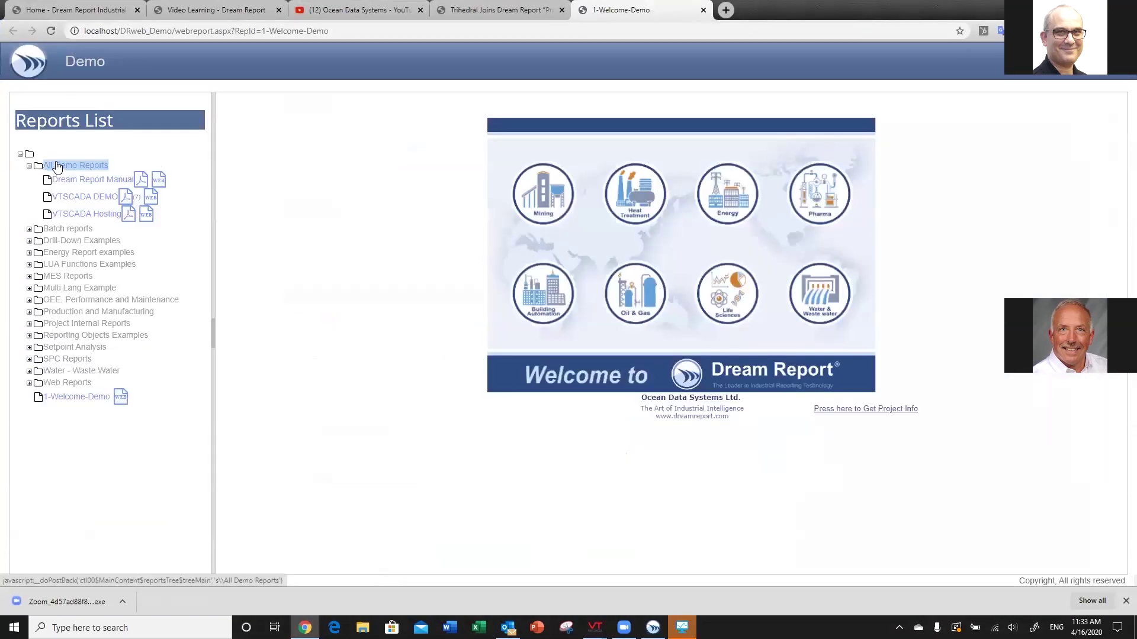
click(150, 197)
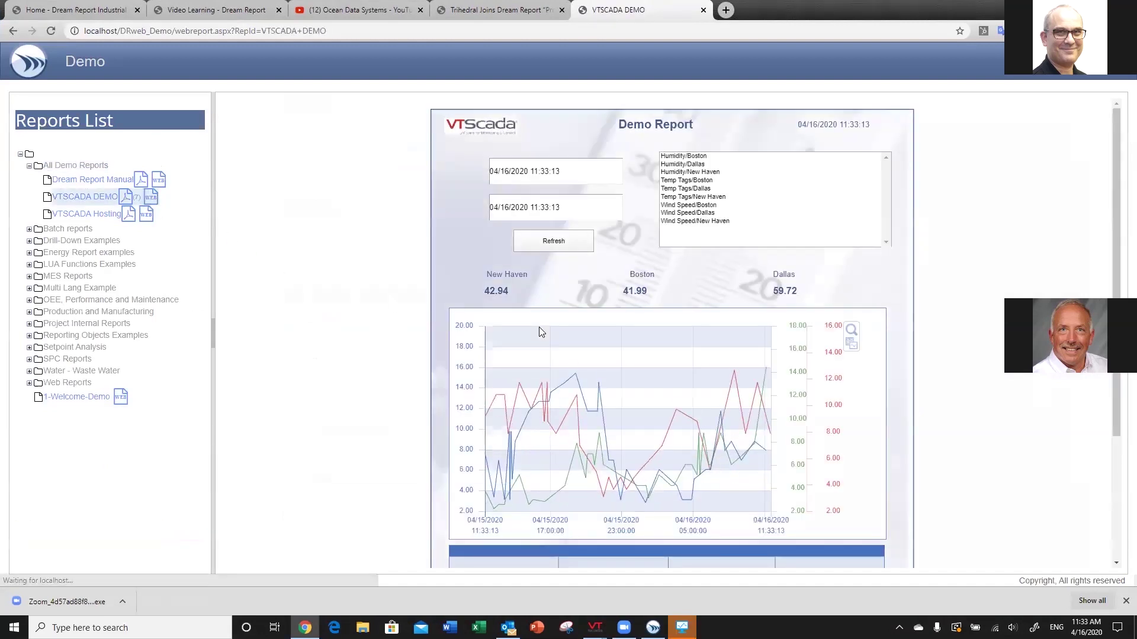
Try to refresh the web report with start timestamp 04/14/2020 11:33:13 and the three Temp Tags items
click(577, 173)
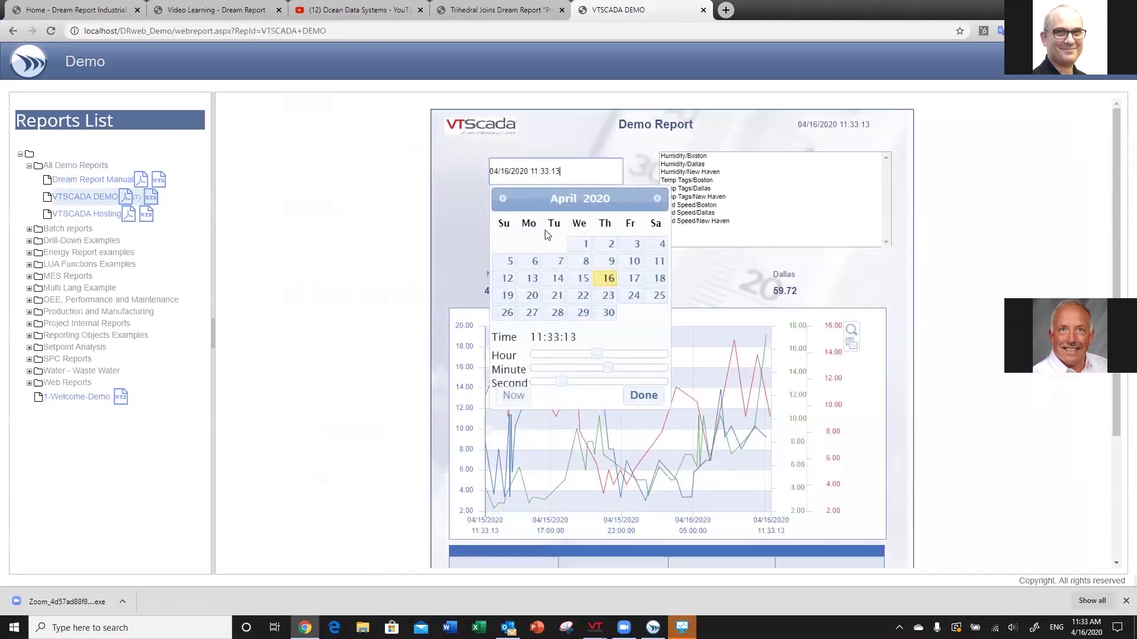
click(557, 278)
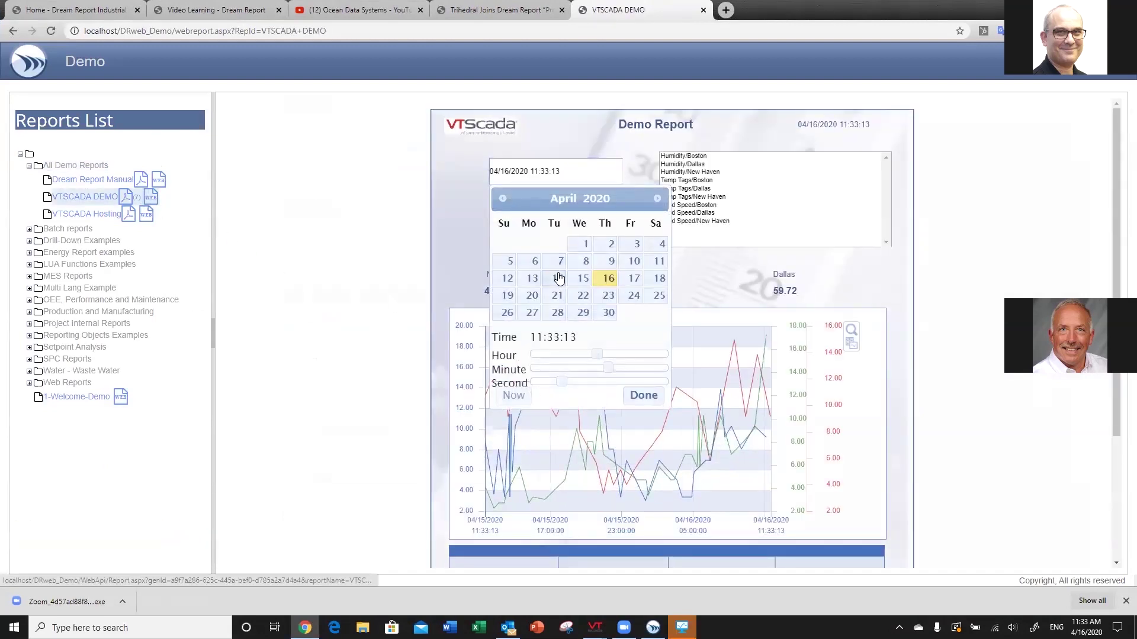
click(644, 397)
click(696, 184)
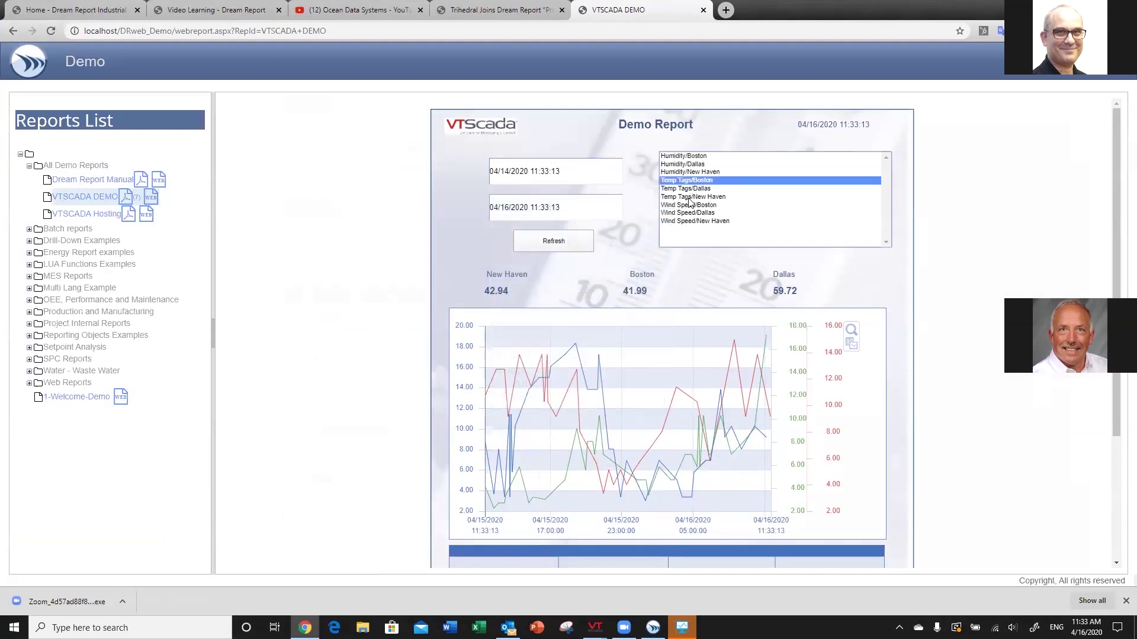
shift+click(688, 197)
click(577, 242)
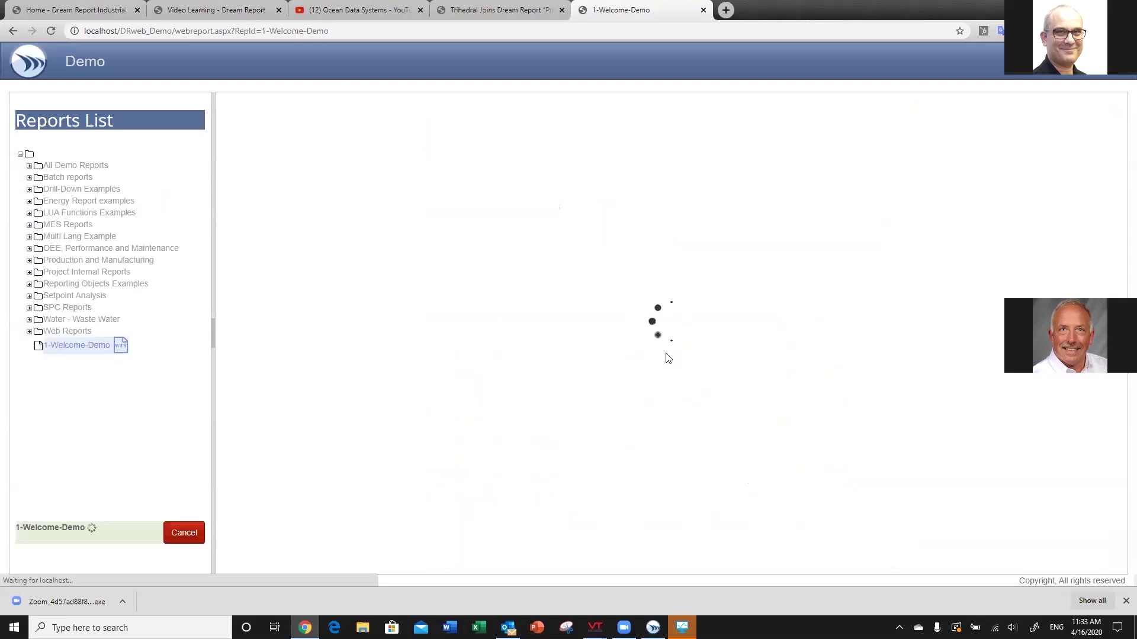
click(77, 177)
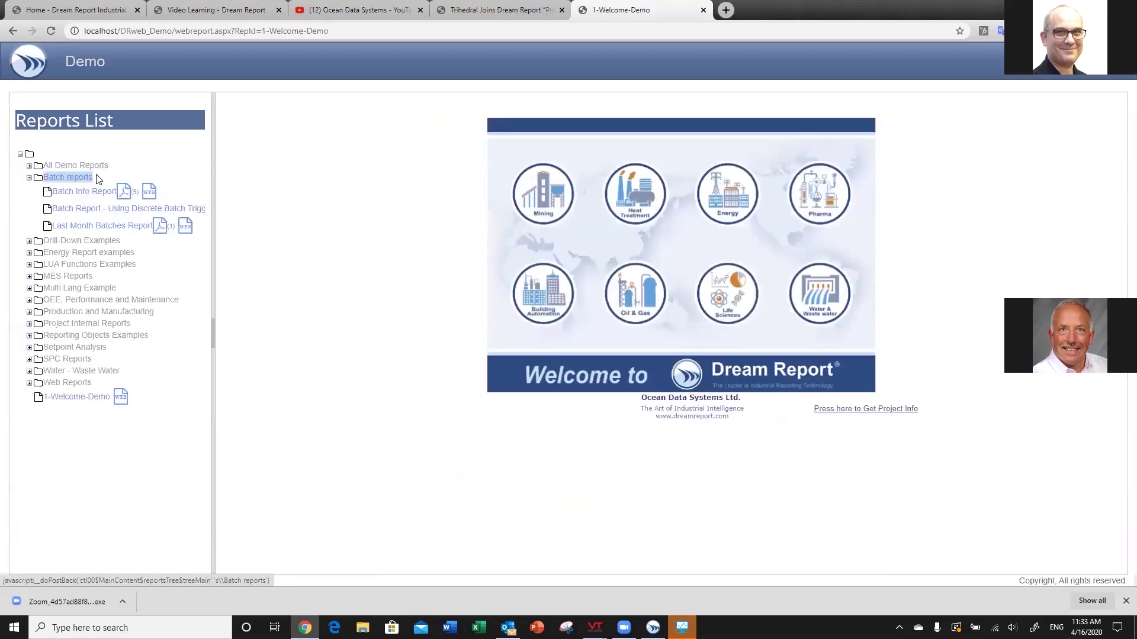
click(12, 30)
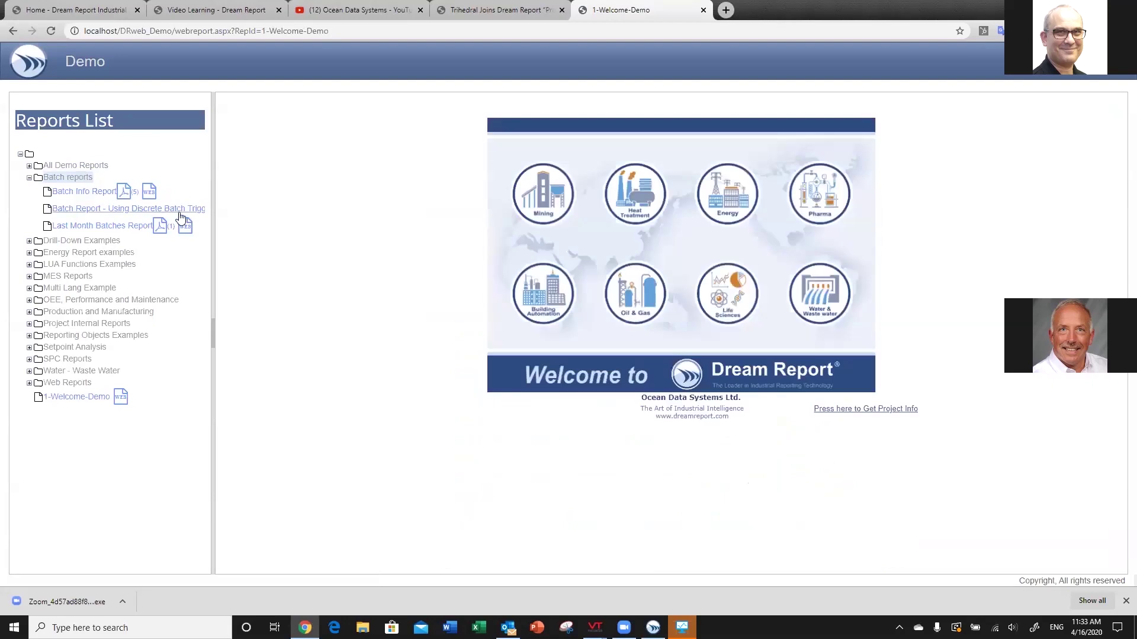
click(148, 192)
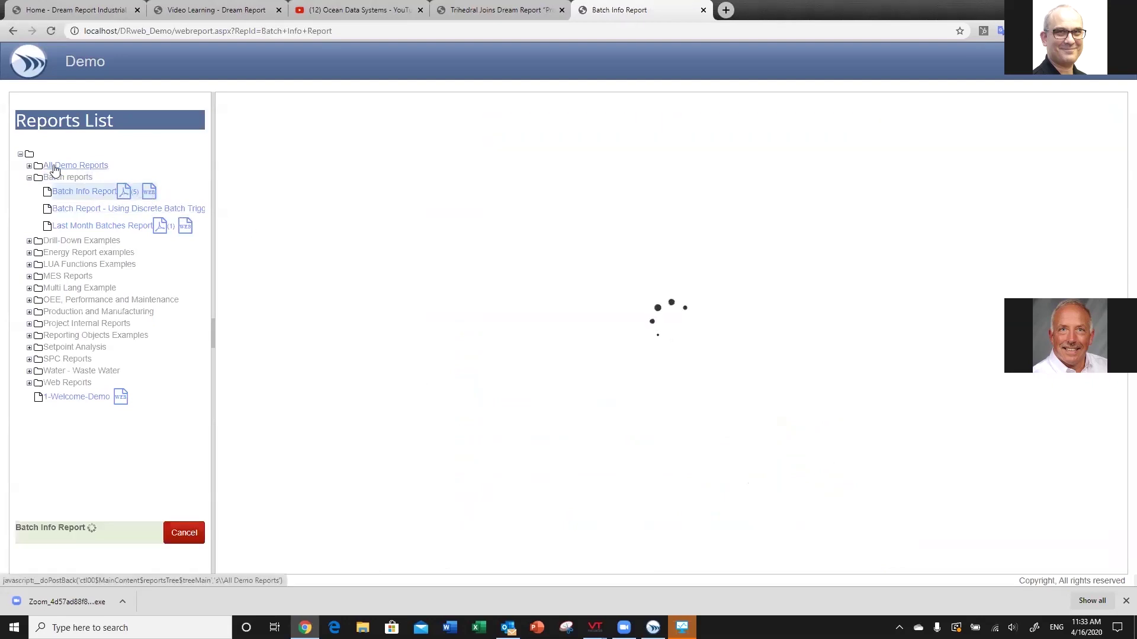
Reopen the web version of VTSCADA DEMO from All Demo Reports, cancelling its pending generation first
click(29, 166)
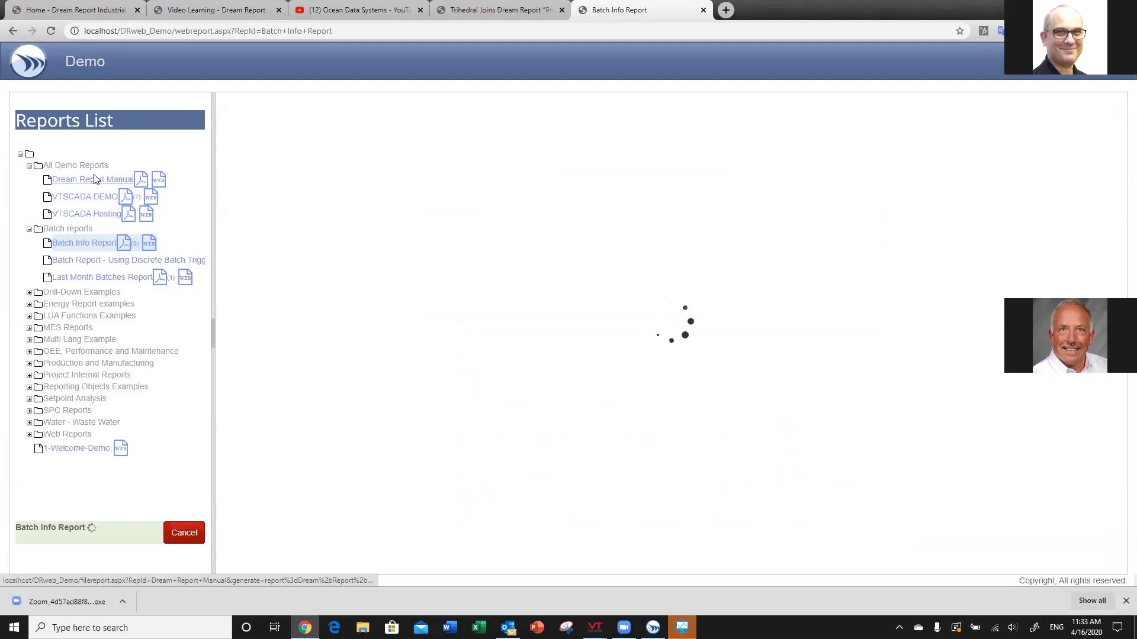
click(150, 197)
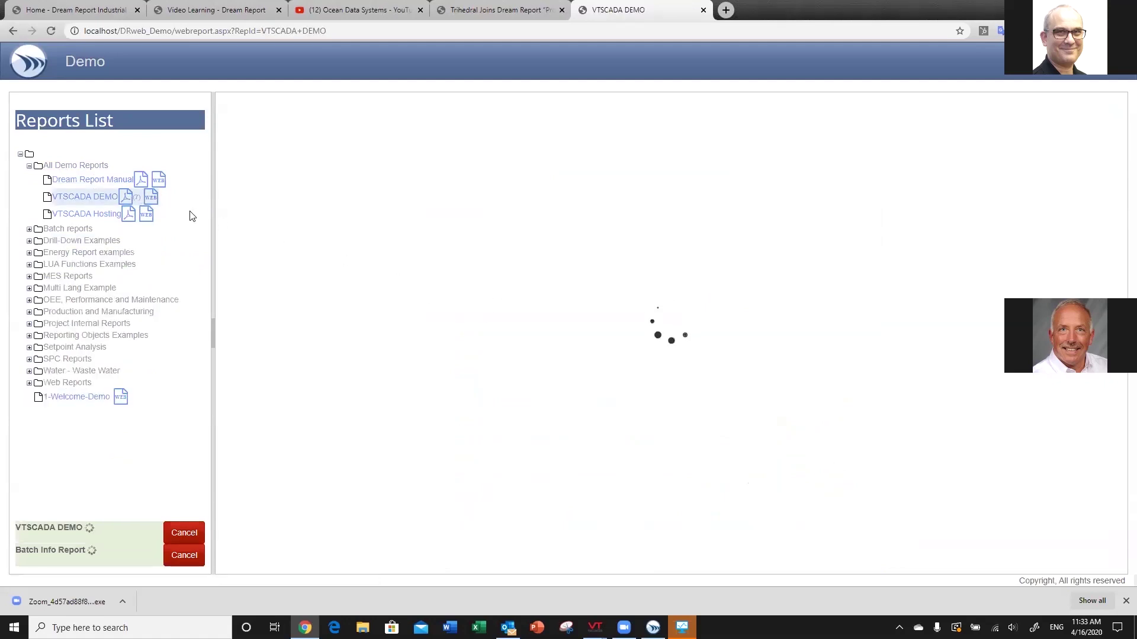
click(151, 198)
click(200, 532)
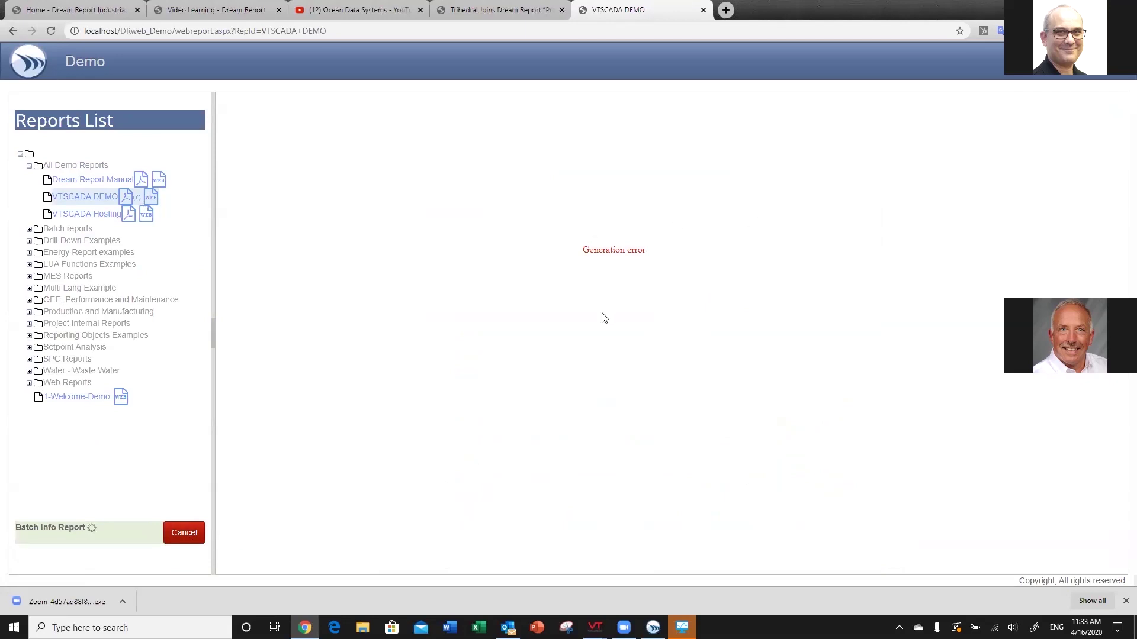
click(152, 198)
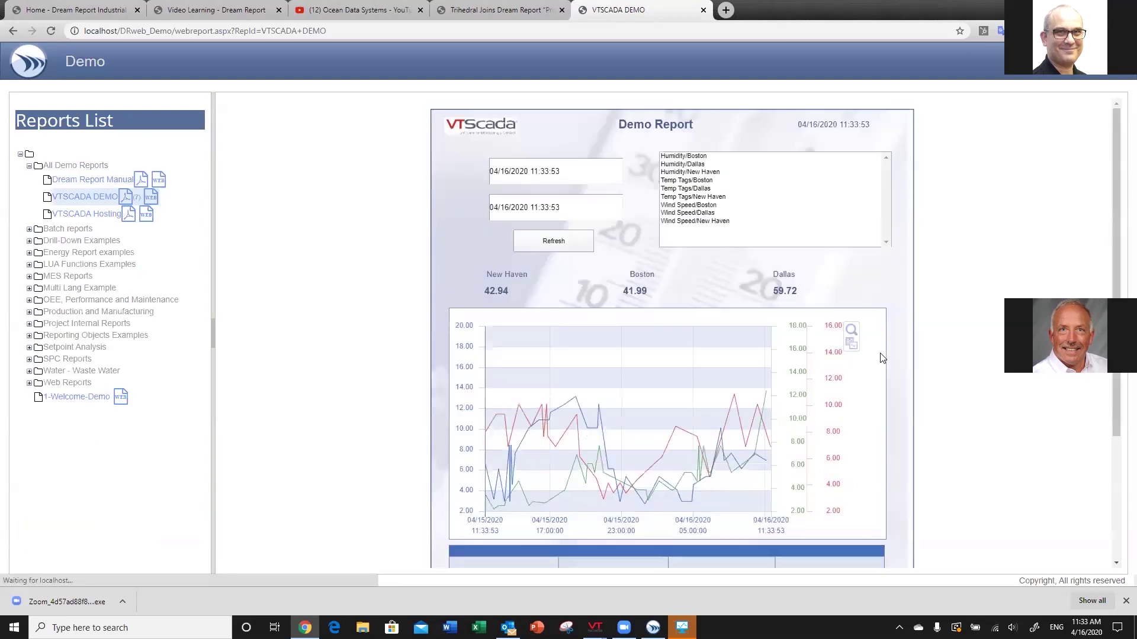
Set the report's start timestamp to 04/15/2020 11:33:53, and refresh it with the Temp Tags of Boston, Dallas and New Haven
click(556, 174)
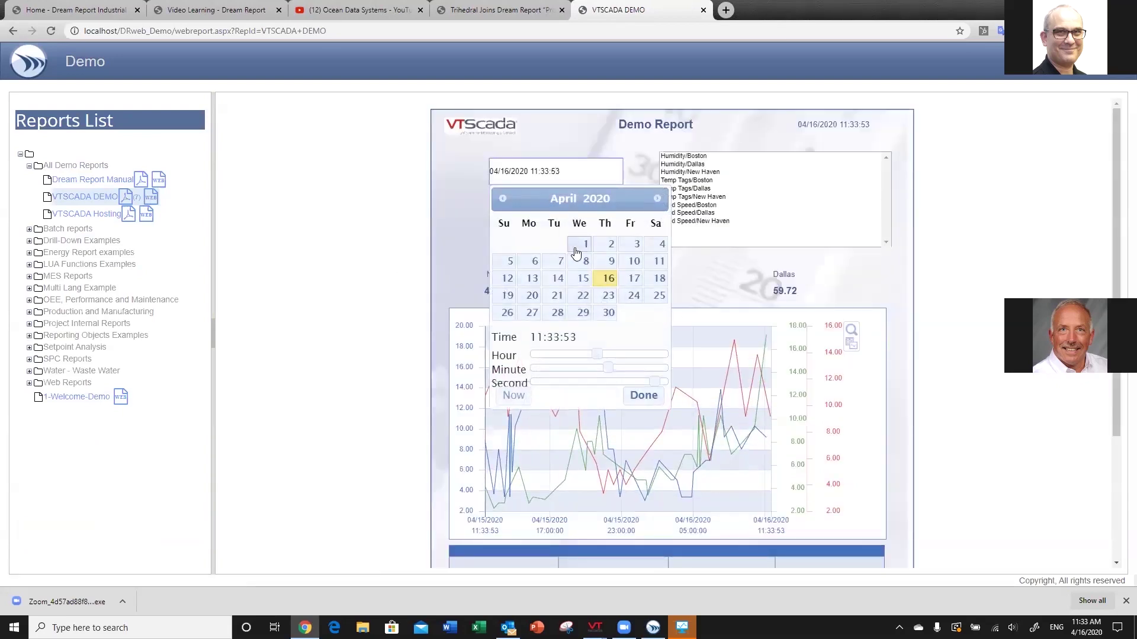
click(583, 278)
click(643, 396)
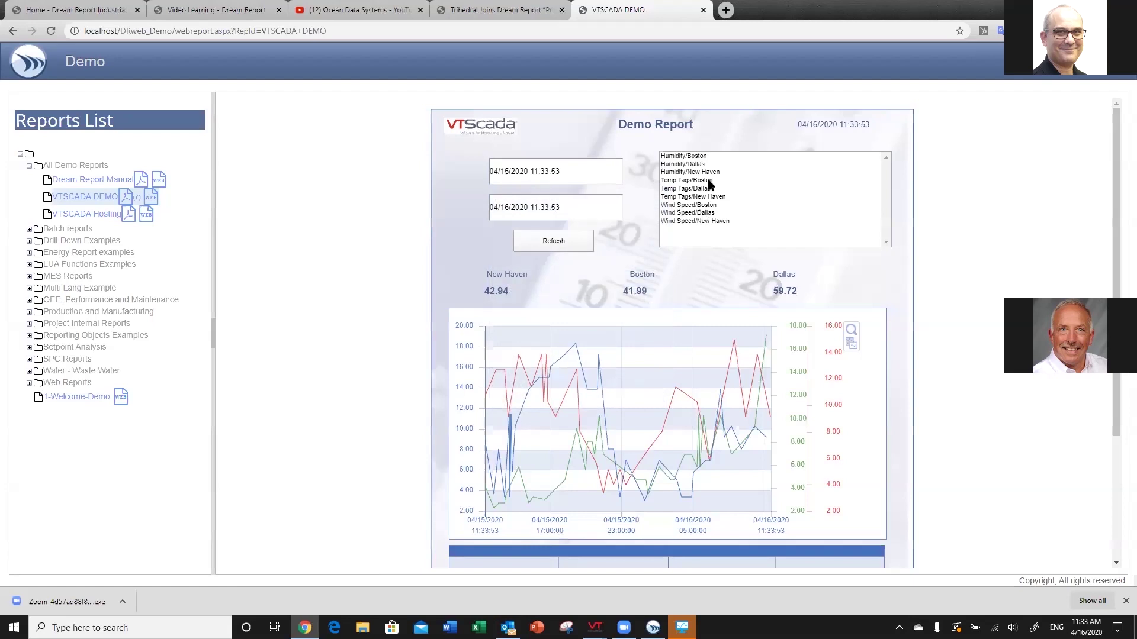
click(703, 181)
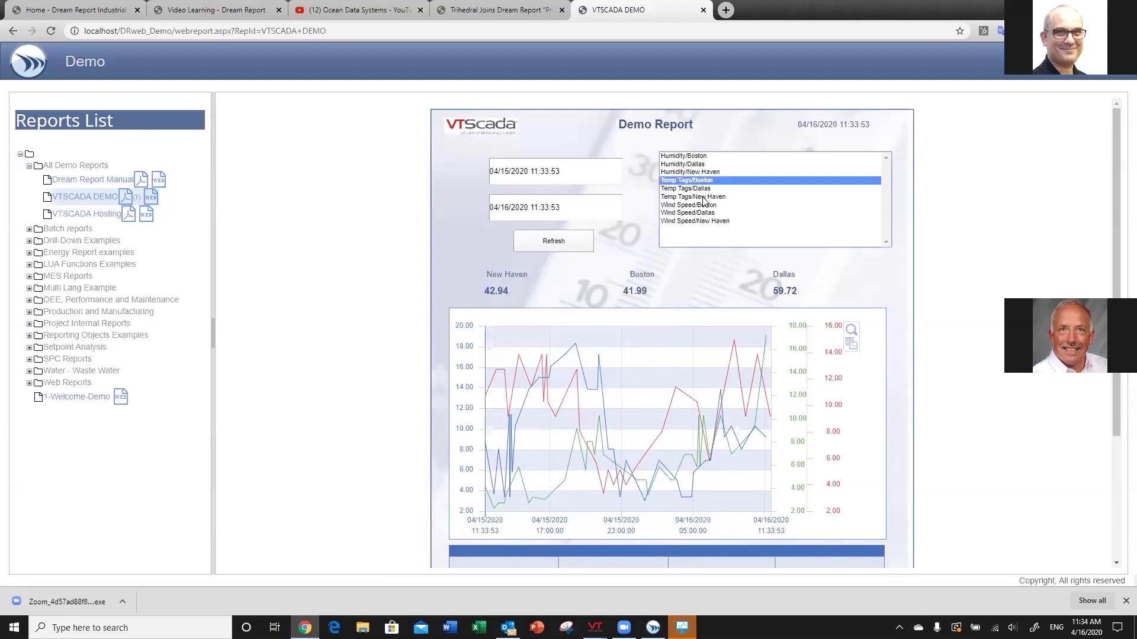
click(703, 197)
shift+click(704, 181)
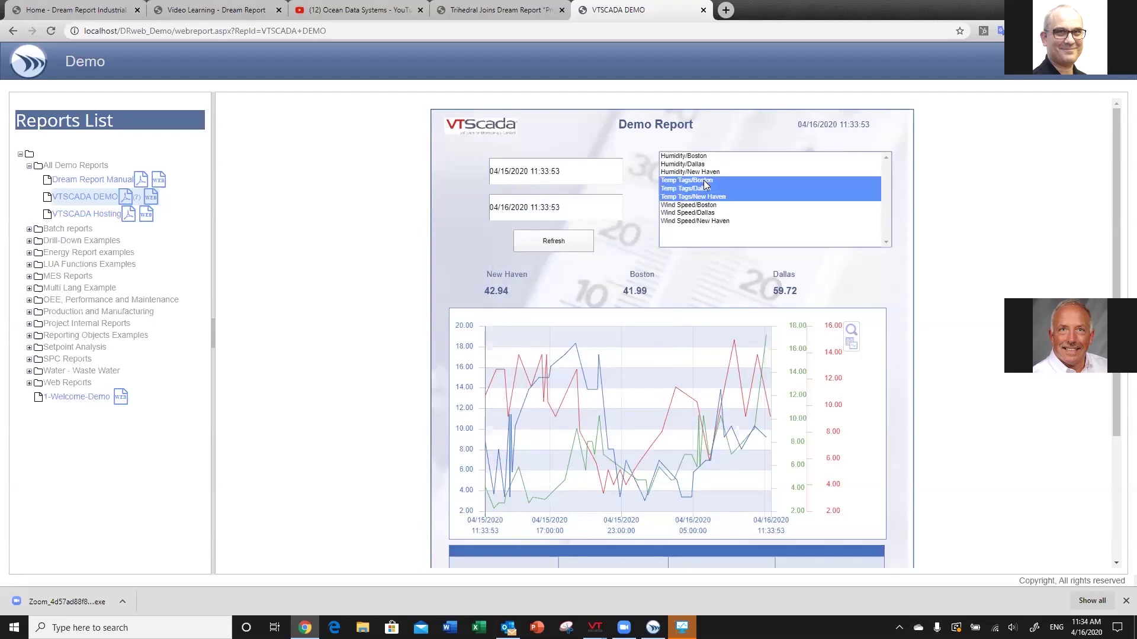
click(583, 241)
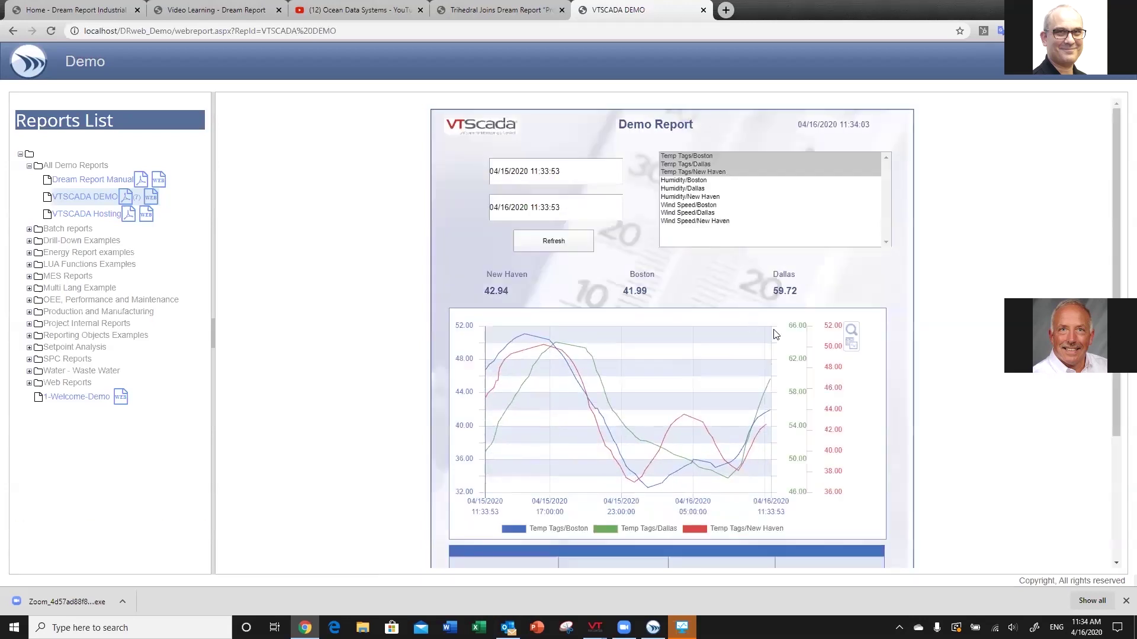
Export the chart's Temp Tags/Boston data as a comma-separated file and save it as data_11_34_16.csv
click(852, 345)
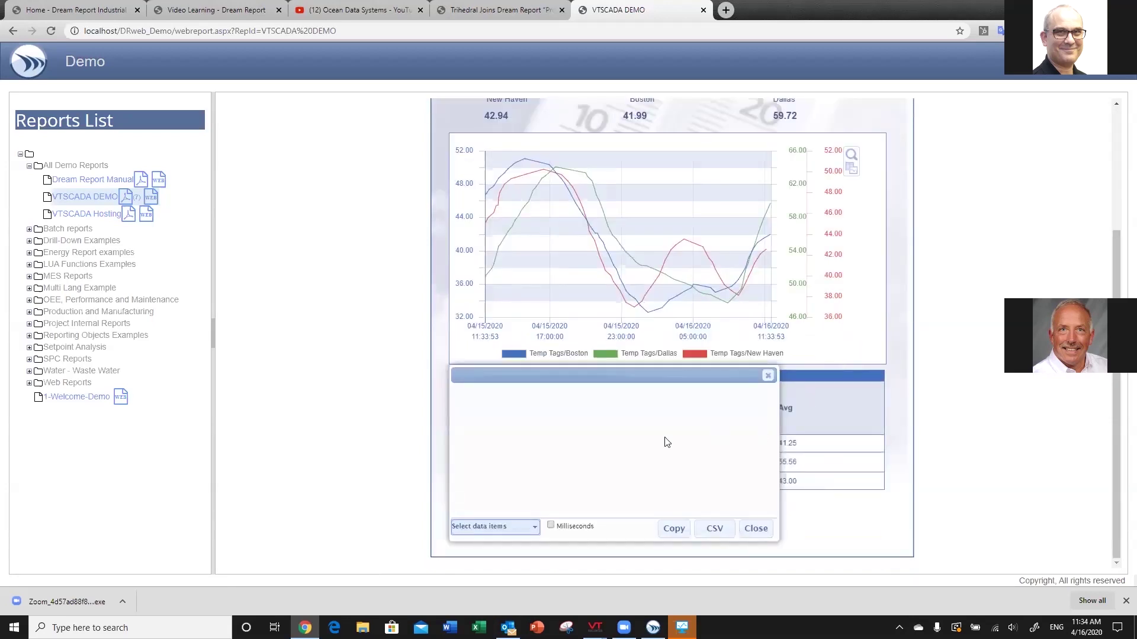
click(533, 529)
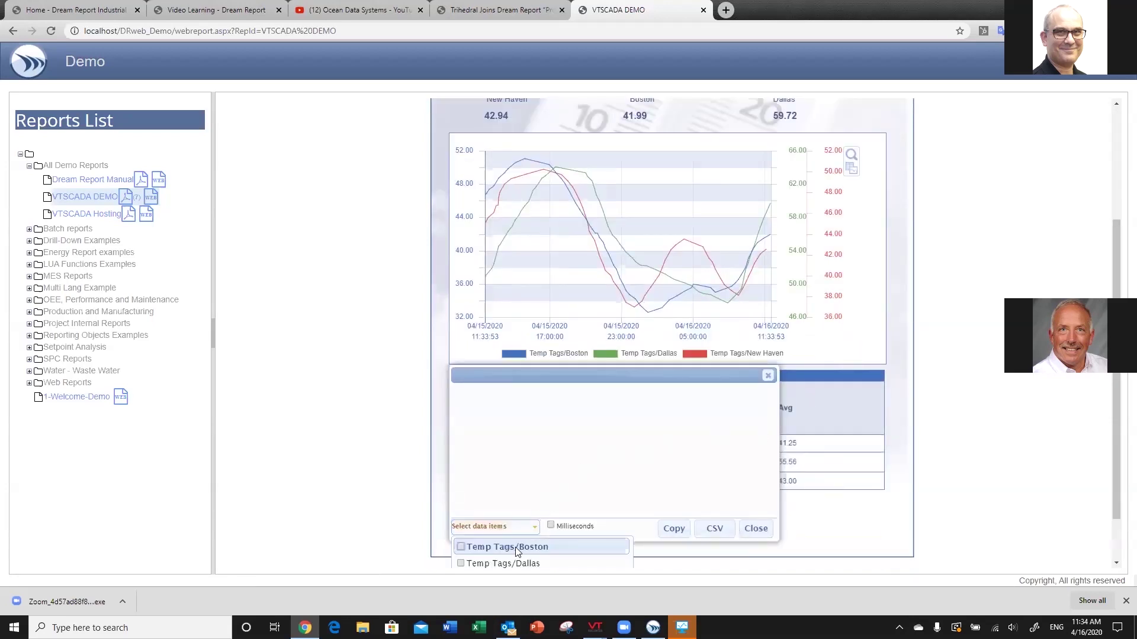
click(460, 549)
click(719, 536)
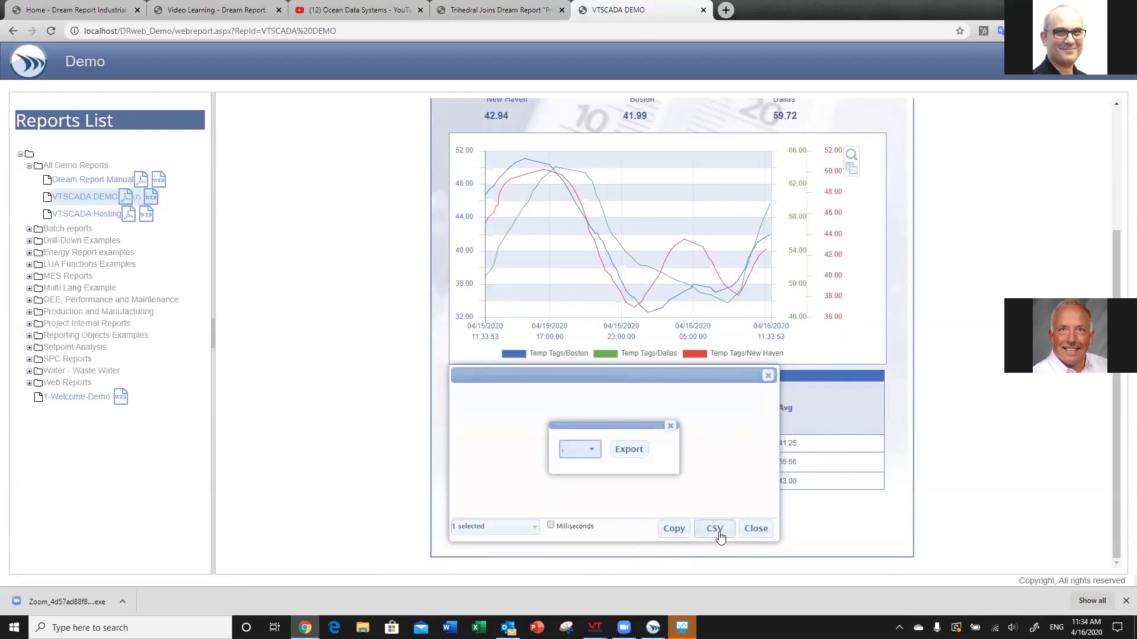
click(634, 451)
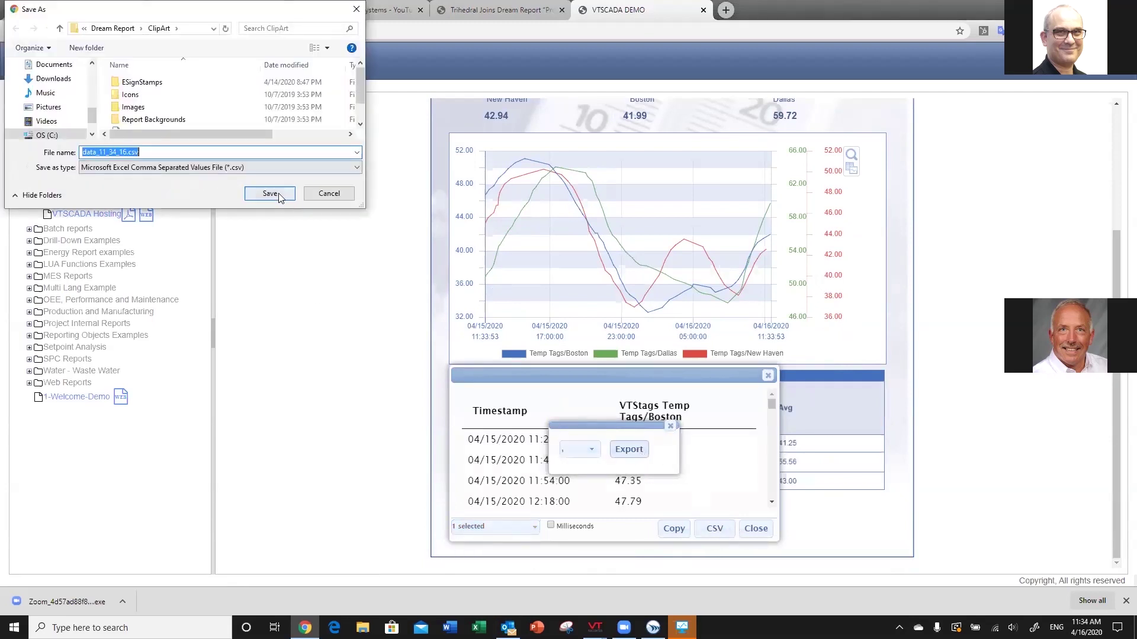
click(271, 194)
Open the downloaded data_11_34_16.csv in Excel, fit the Timestamp column to its contents, and look through the exported rows
click(47, 606)
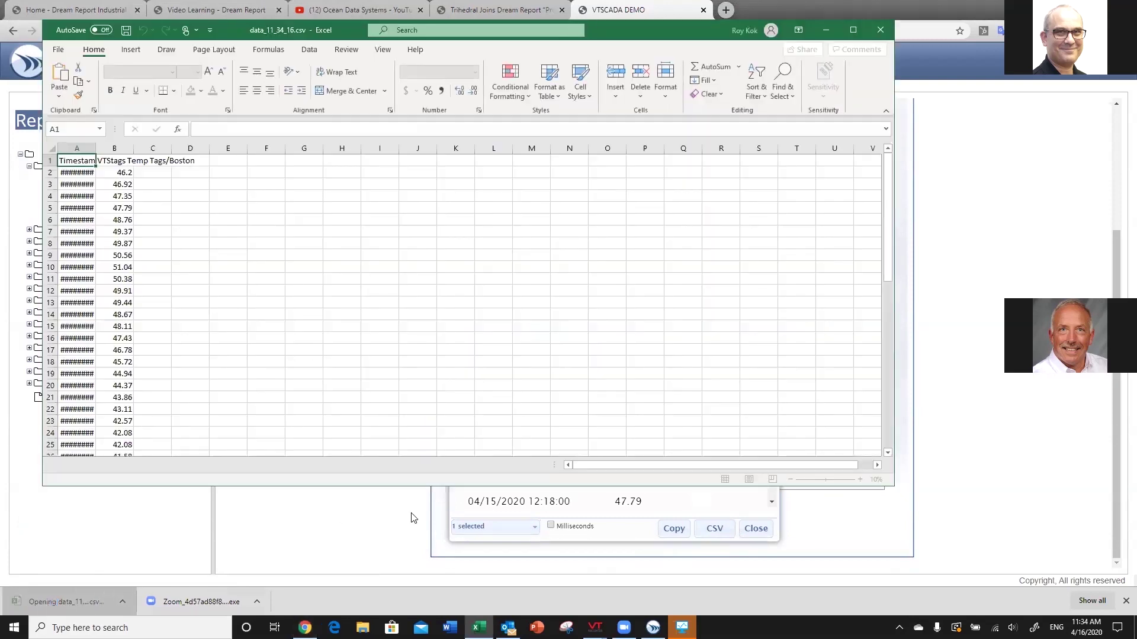
double_click(95, 165)
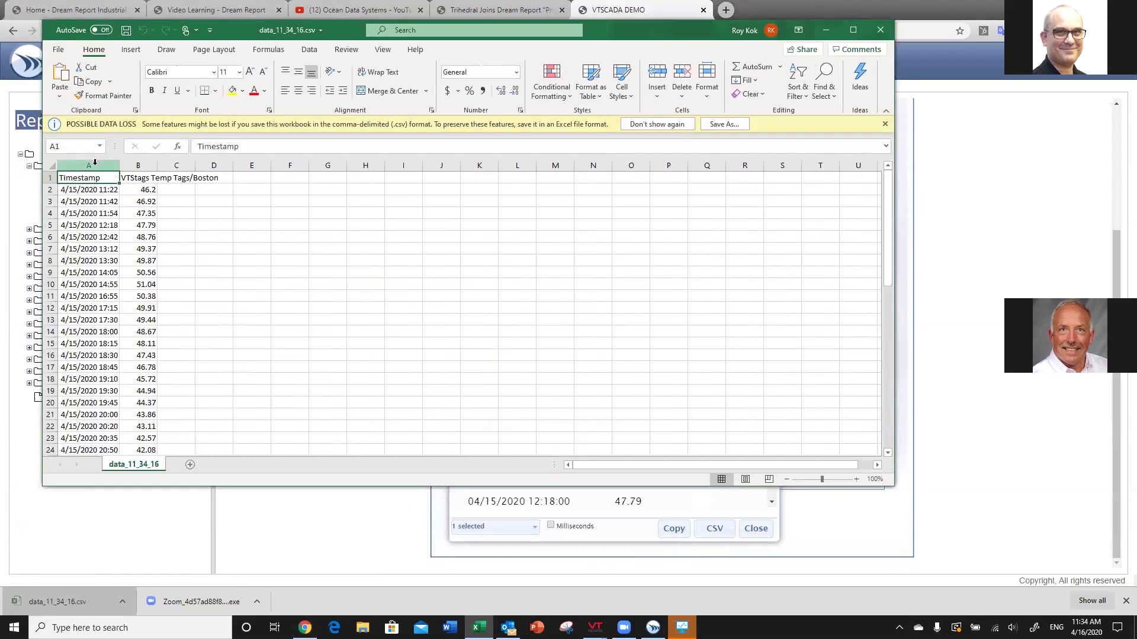
scroll(156, 238, down, 7)
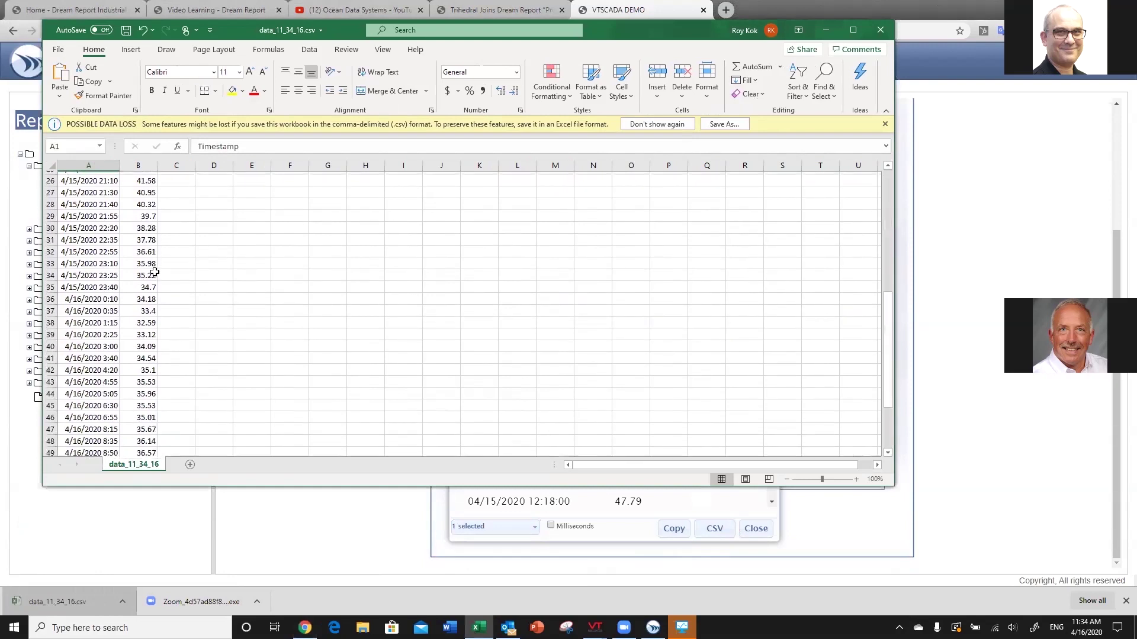
scroll(155, 278, up, 7)
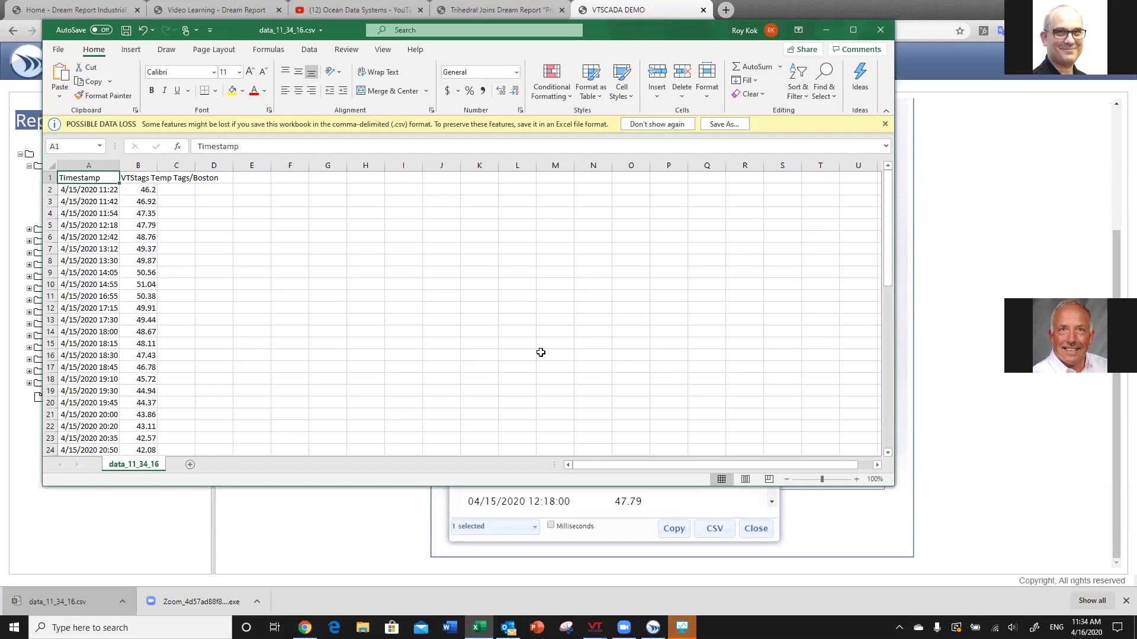
Close the CSV workbook without saving, and dismiss the export prompt and the chart's data window in the web report
click(880, 31)
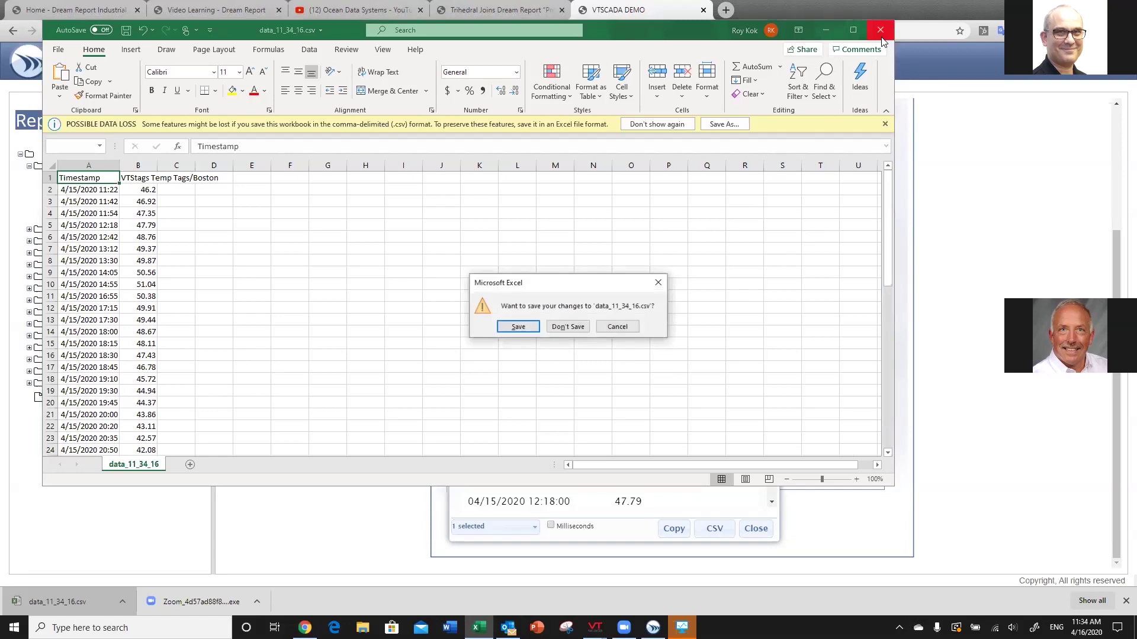
click(568, 327)
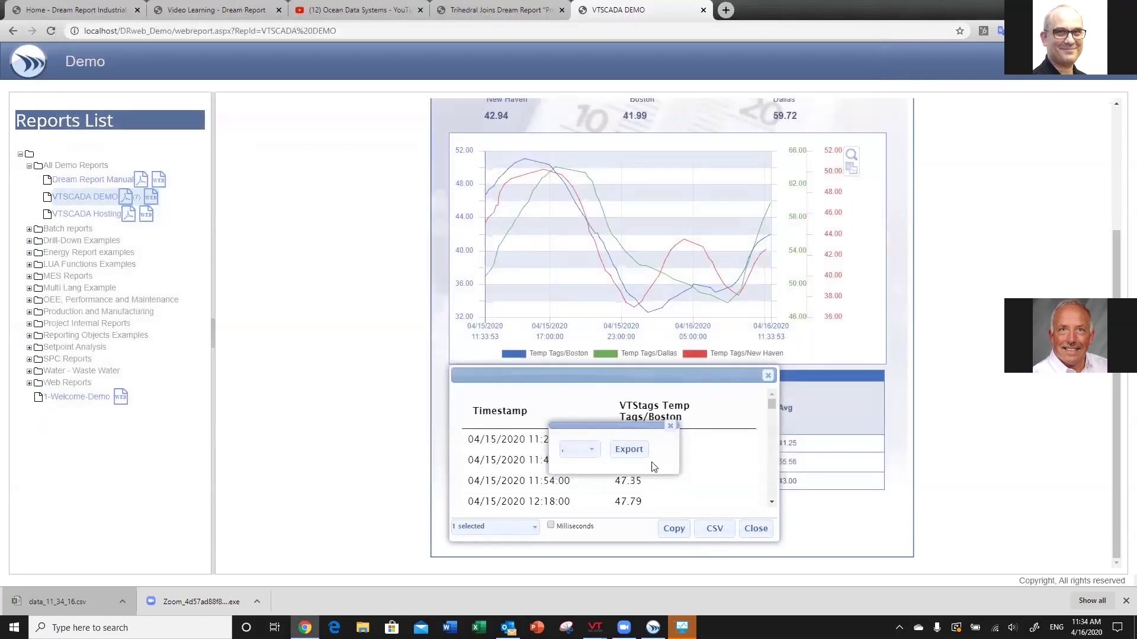
click(671, 427)
click(757, 533)
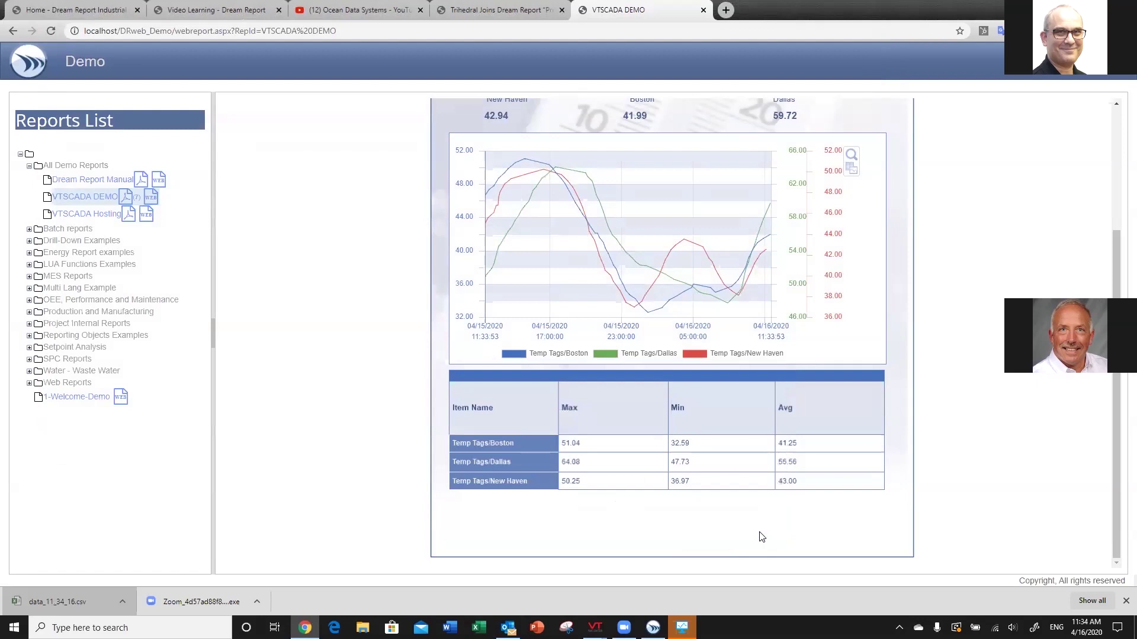
Open the web version of Dream Report Manual from All Demo Reports, and look through its table of contents and inner pages
scroll(714, 441, up, 3)
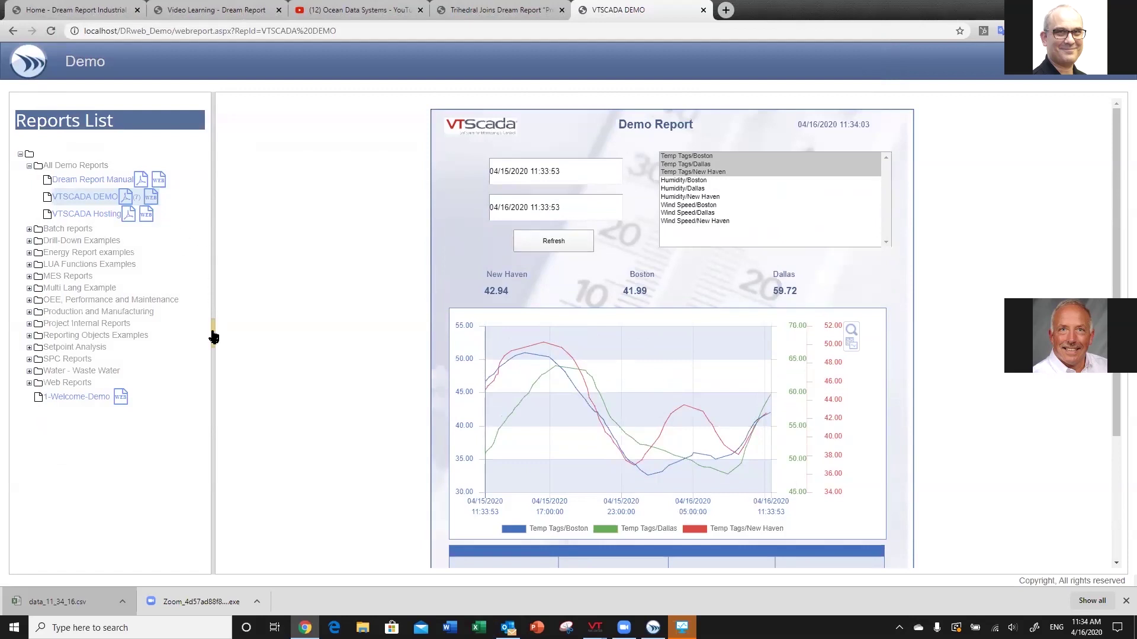
click(158, 180)
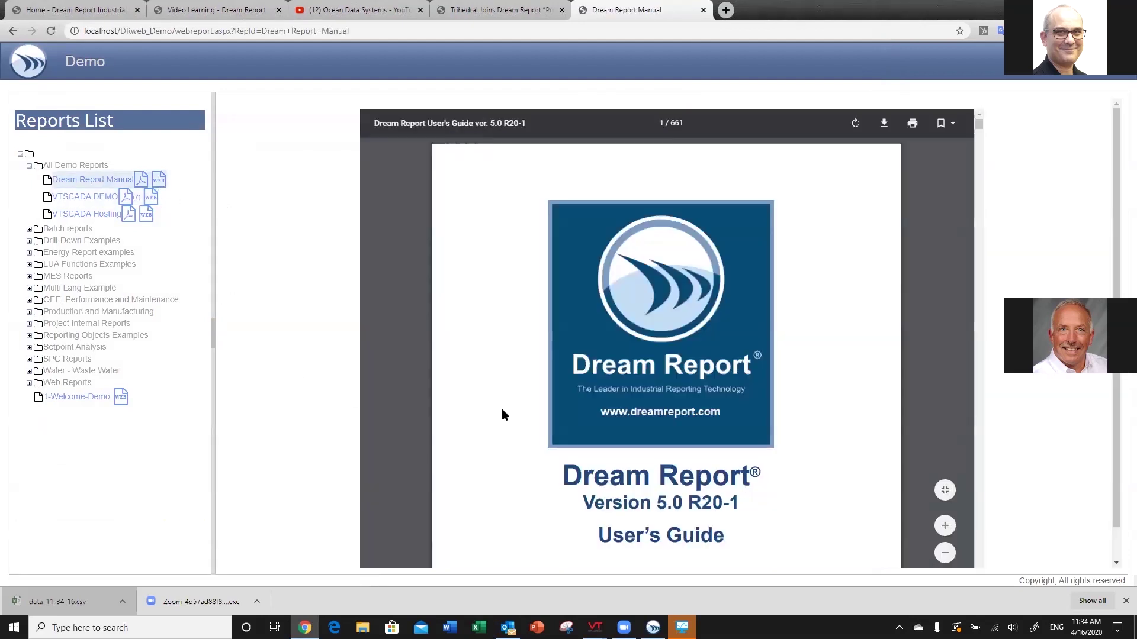
scroll(713, 383, down, 20)
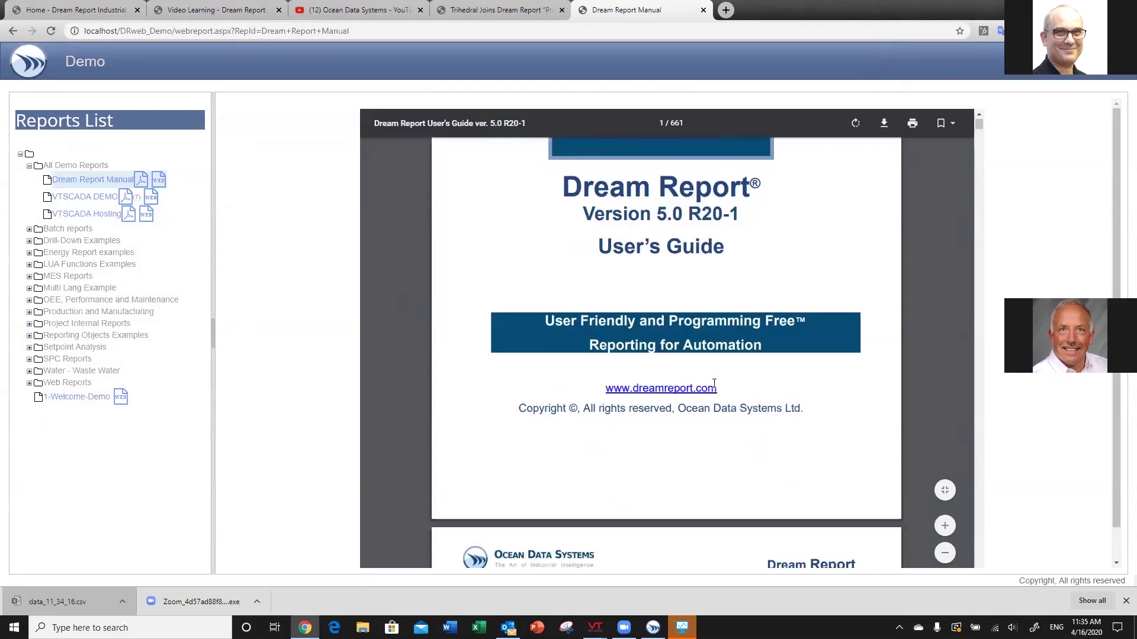
scroll(714, 383, down, 15)
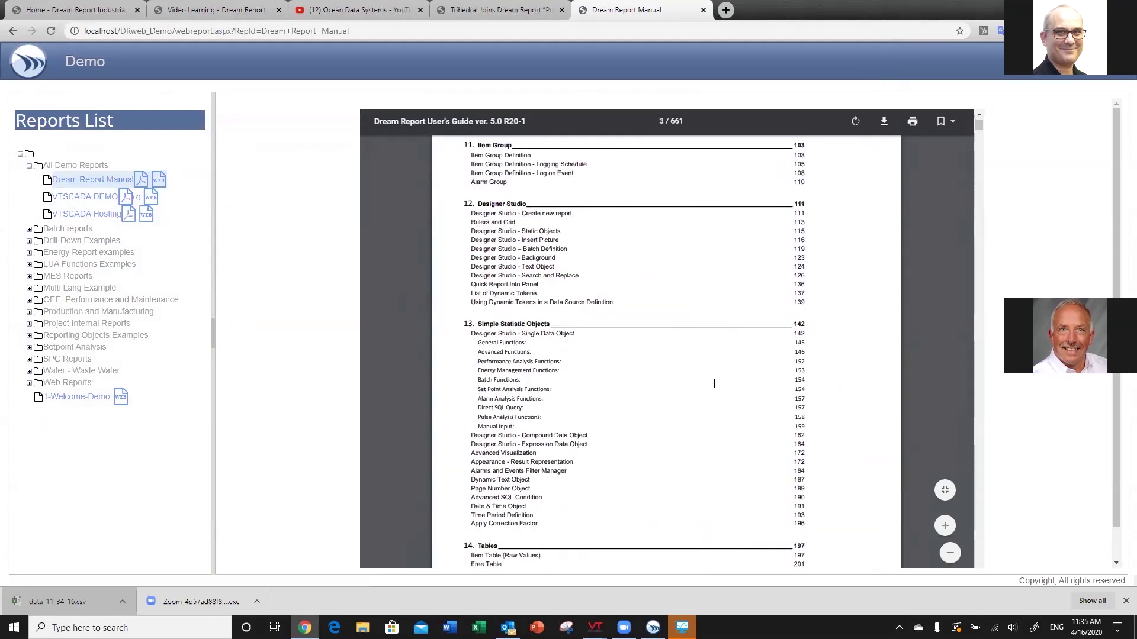
scroll(714, 389, down, 3)
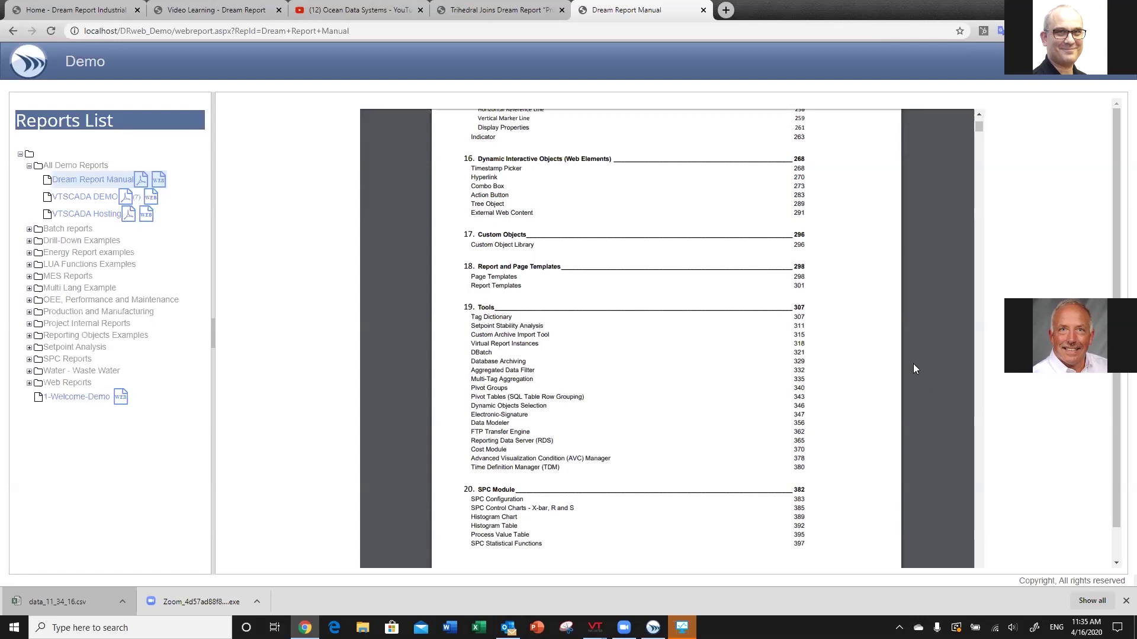
drag(979, 127, 979, 249)
scroll(772, 380, up, 1)
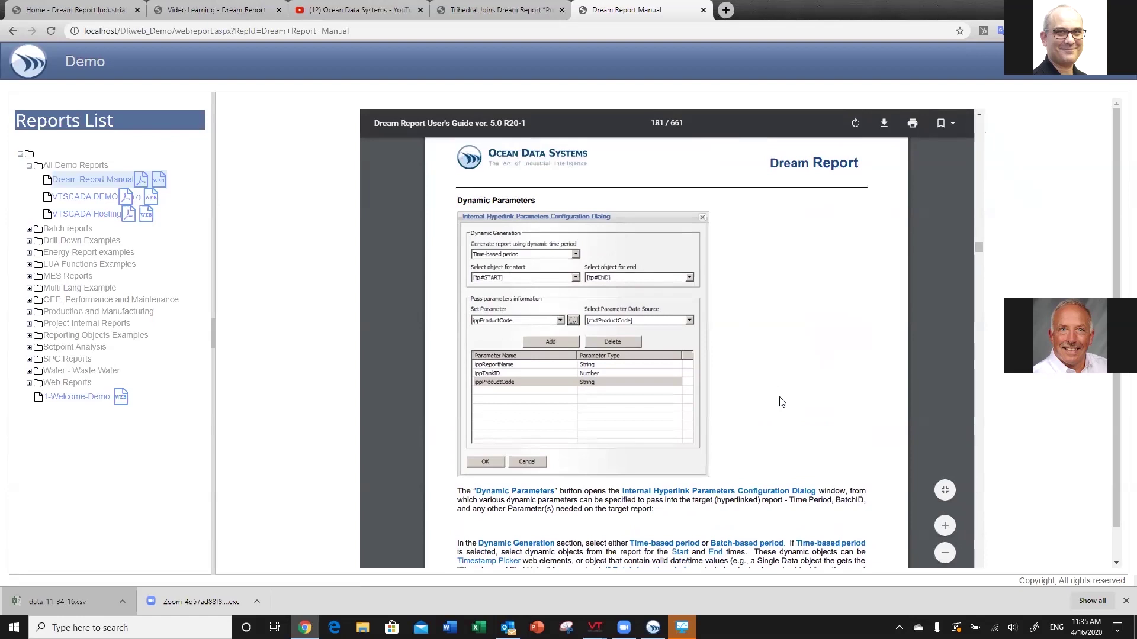
key(alt+Tab)
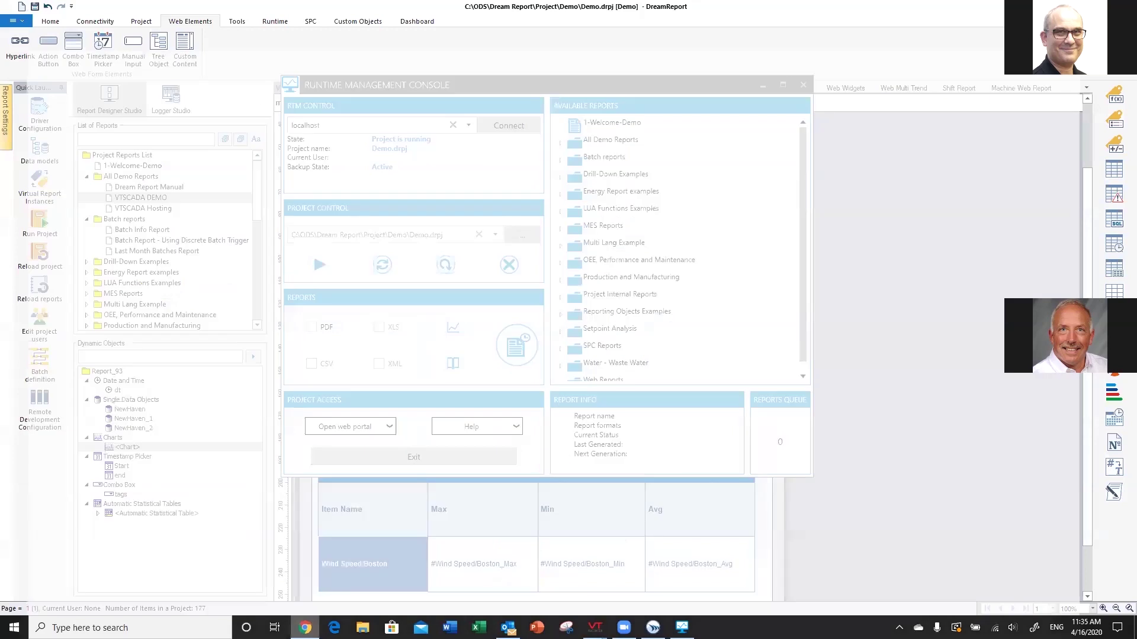
key(alt+Tab)
Show the Dream Report website's home page, and look through the product and how-to directories on its Video Learning page
click(90, 11)
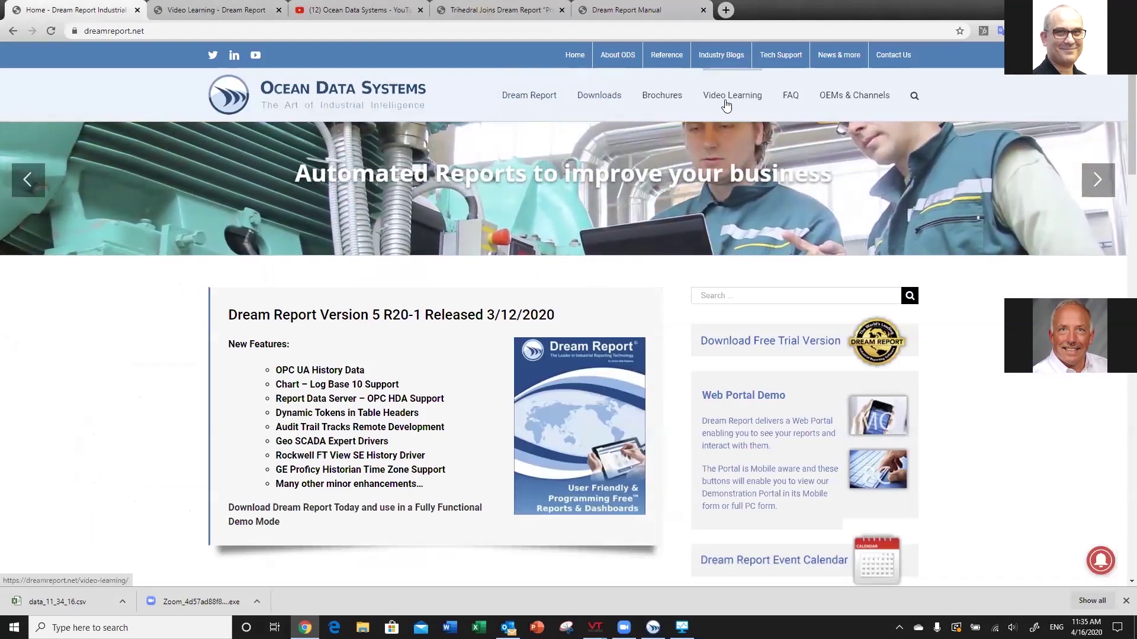
click(216, 10)
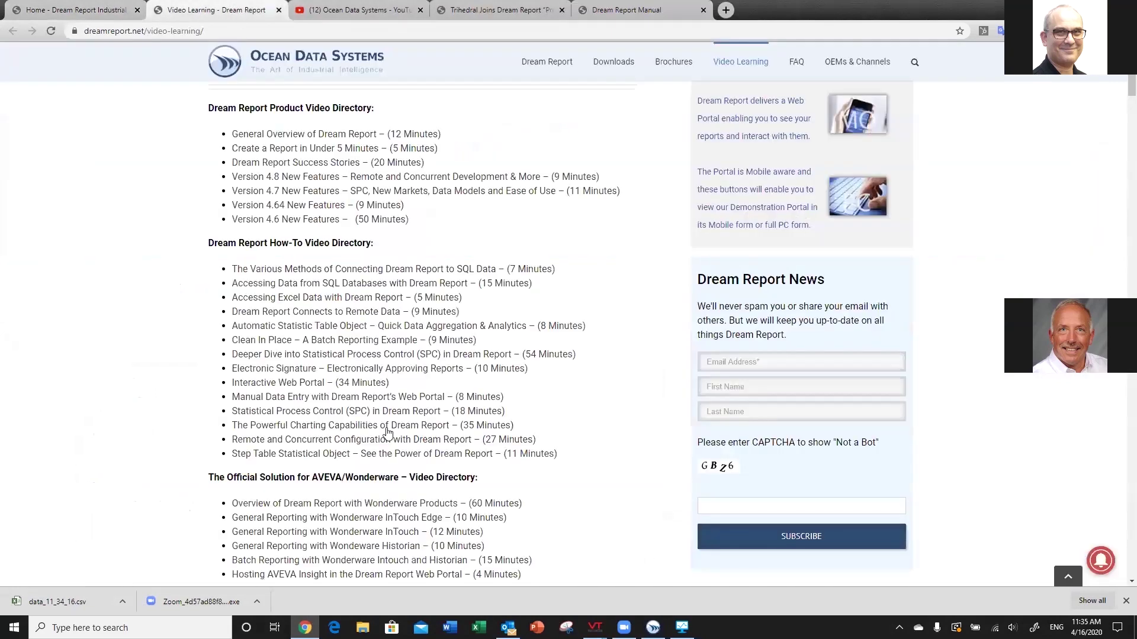
scroll(476, 412, up, 3)
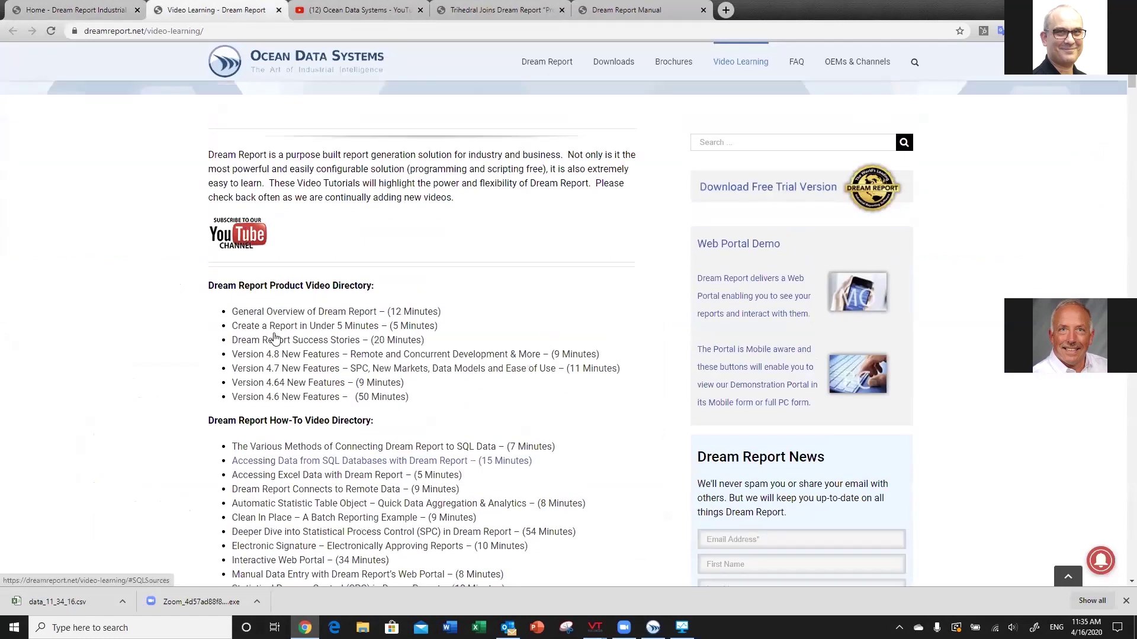
scroll(330, 412, down, 4)
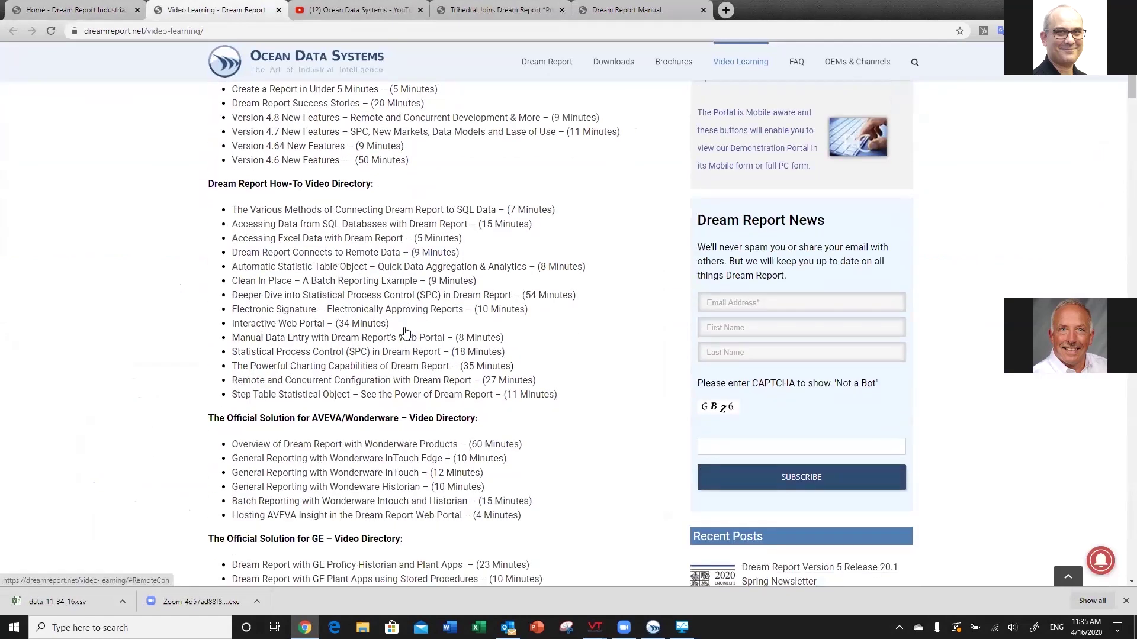
scroll(414, 459, up, 2)
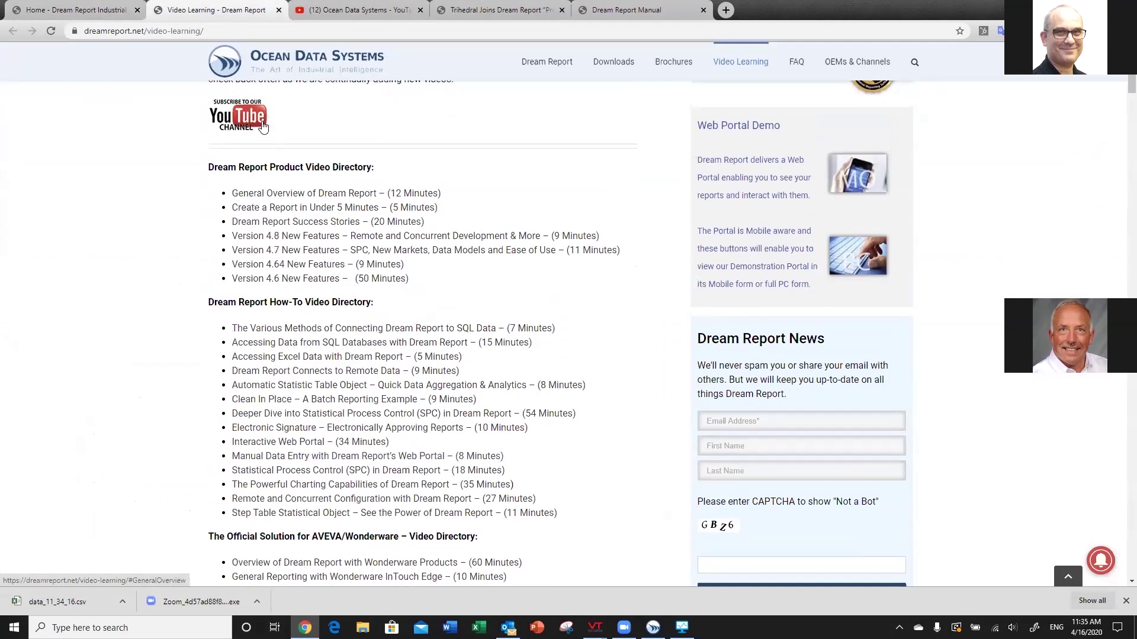
Browse the uploaded videos on the Ocean Data Systems YouTube channel
click(362, 18)
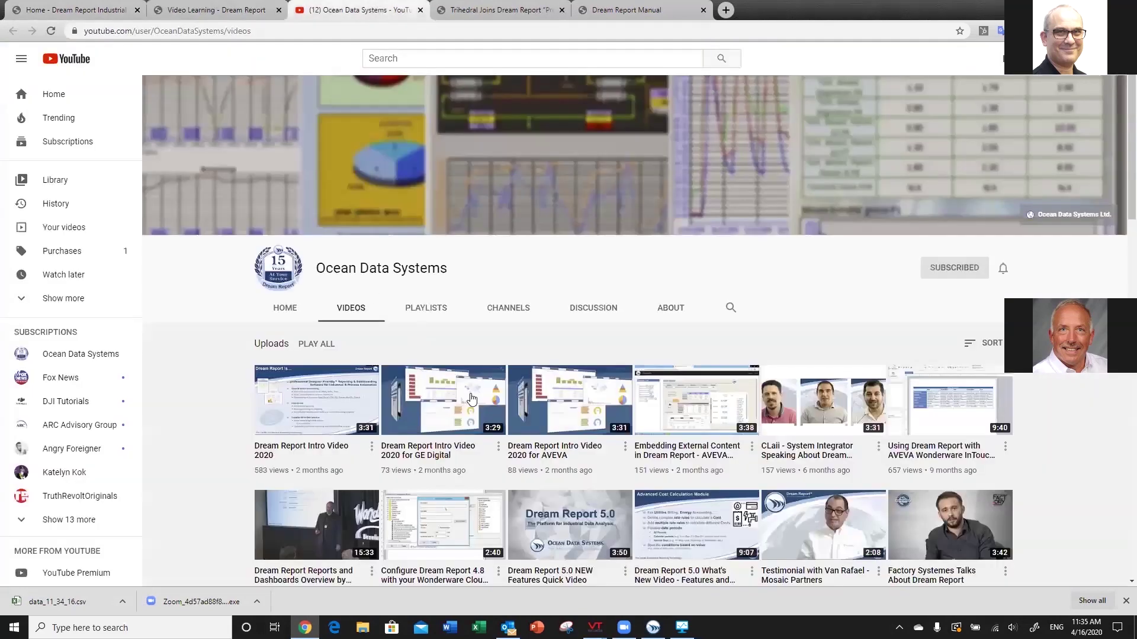
scroll(610, 448, down, 4)
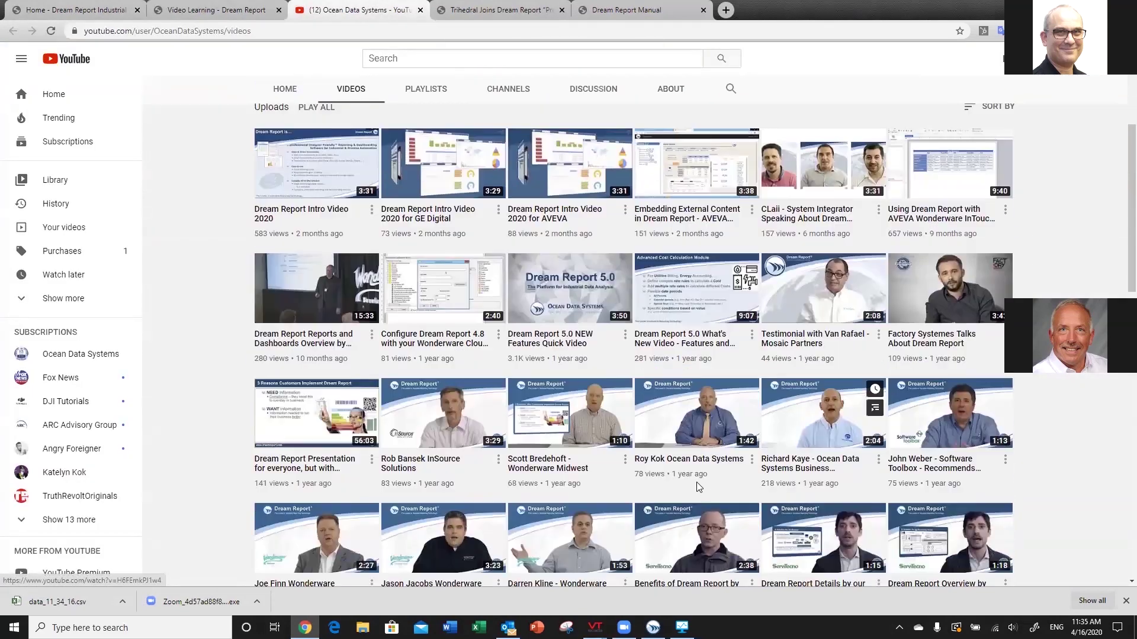
scroll(745, 499, down, 8)
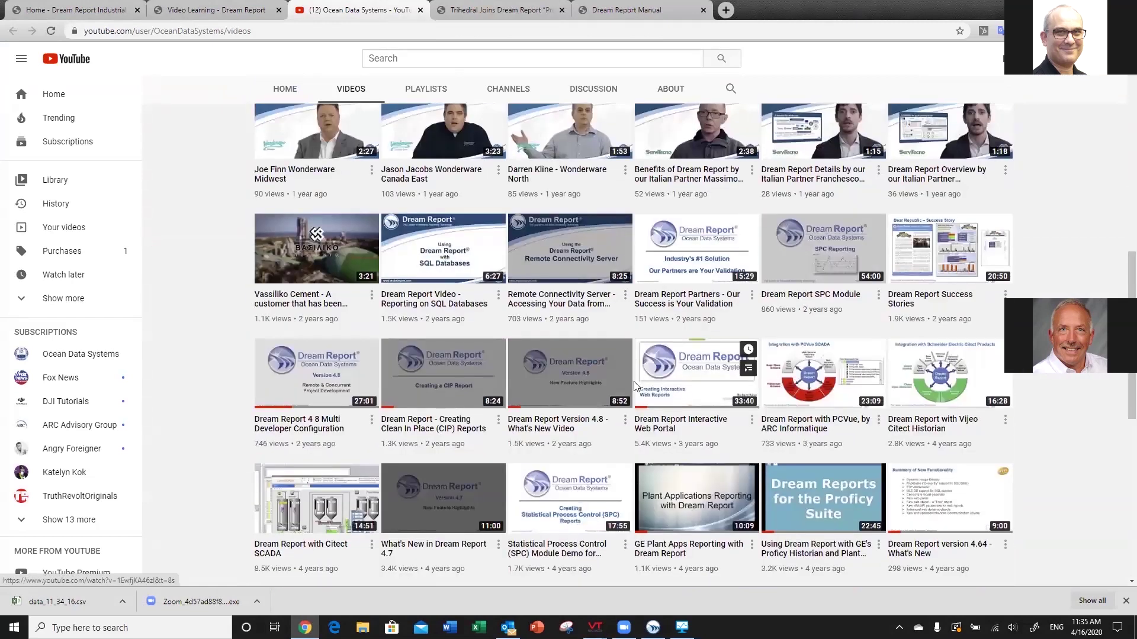
scroll(634, 388, down, 2)
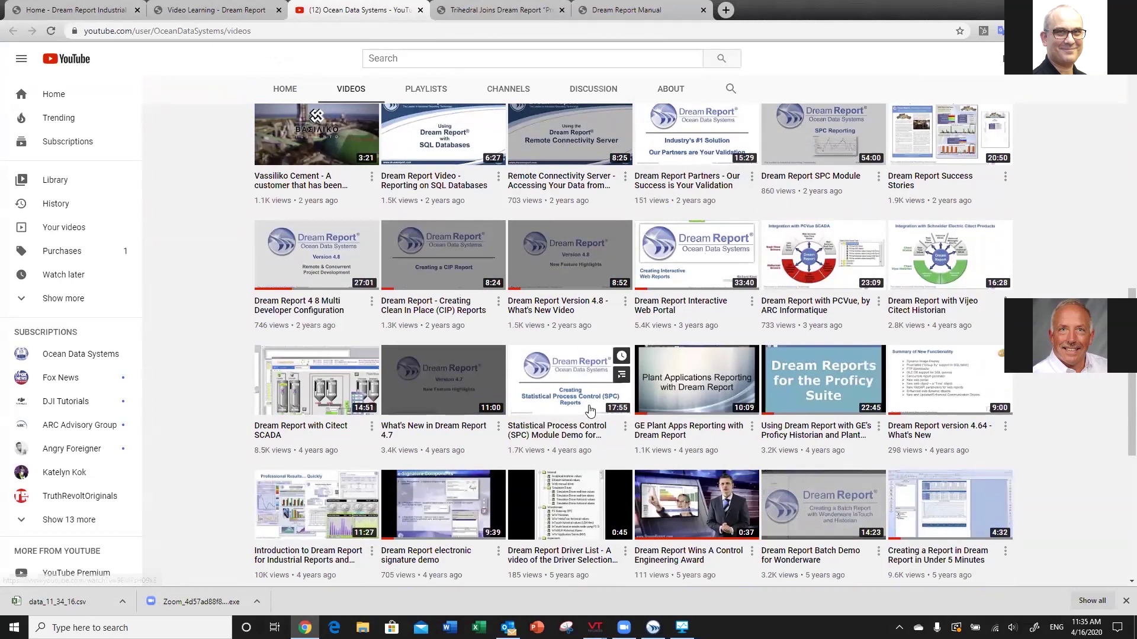
scroll(625, 460, down, 3)
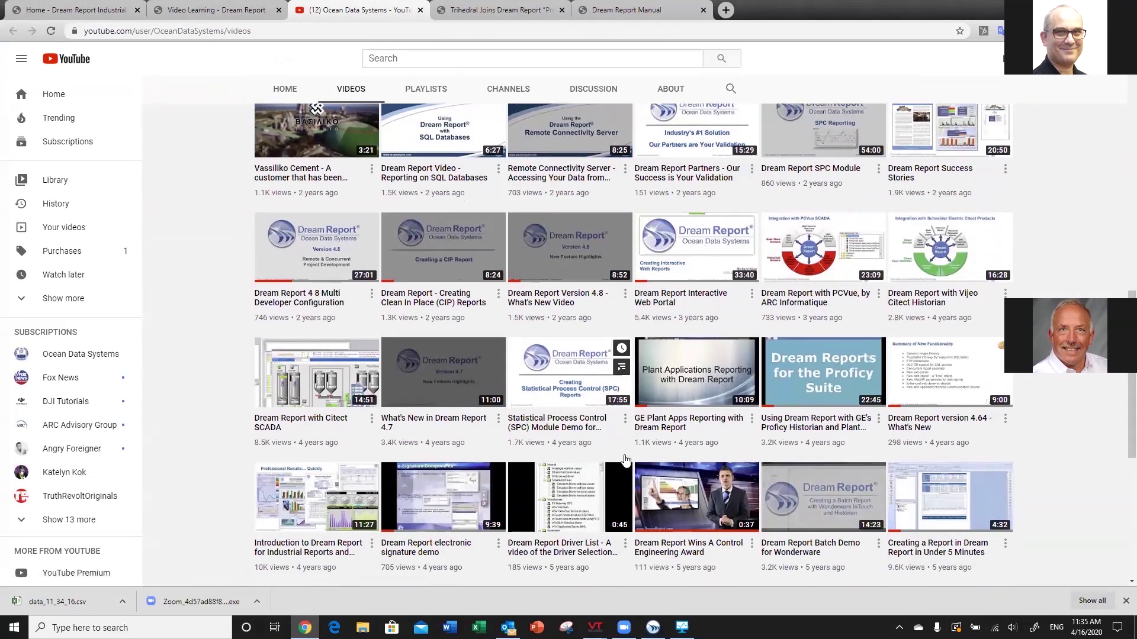
scroll(626, 460, up, 10)
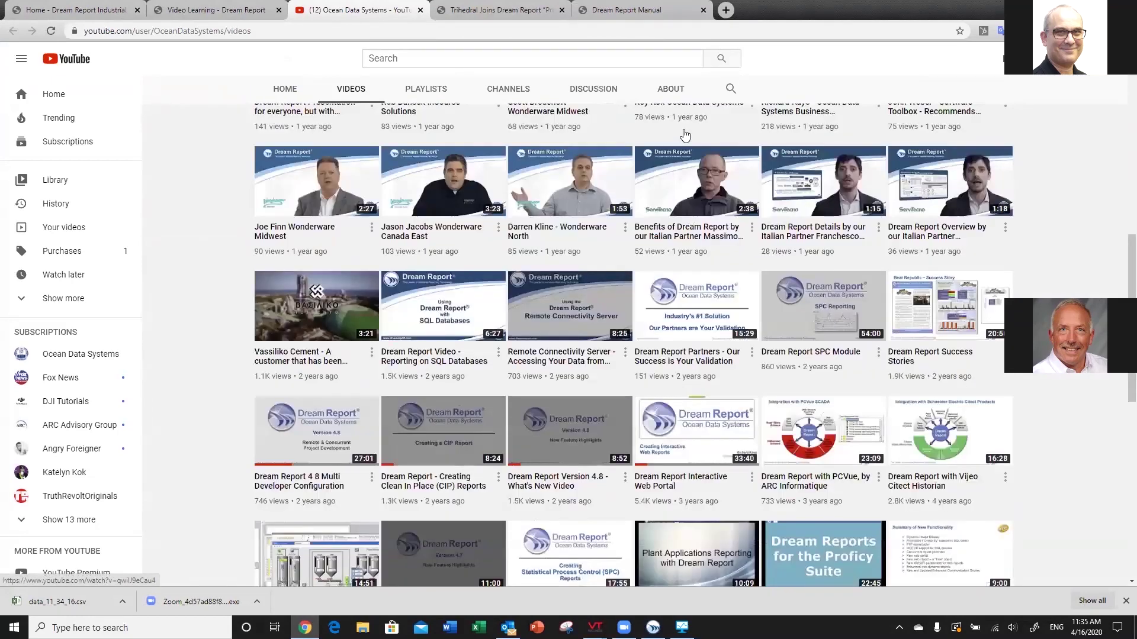